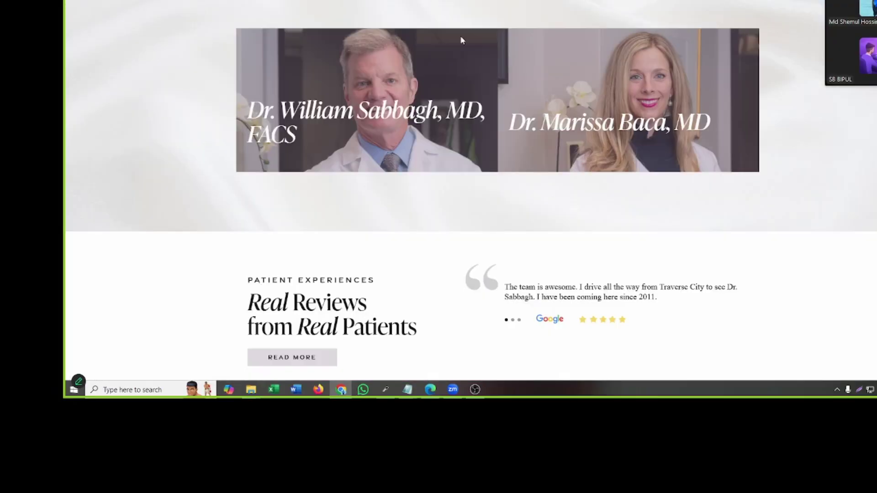
# - Review the reference Straith Clinic homepage, from the doctors and procedure cards to the facility and team photo sections
pyautogui.scroll(-8, 484, 141)
pyautogui.scroll(-4, 475, 141)
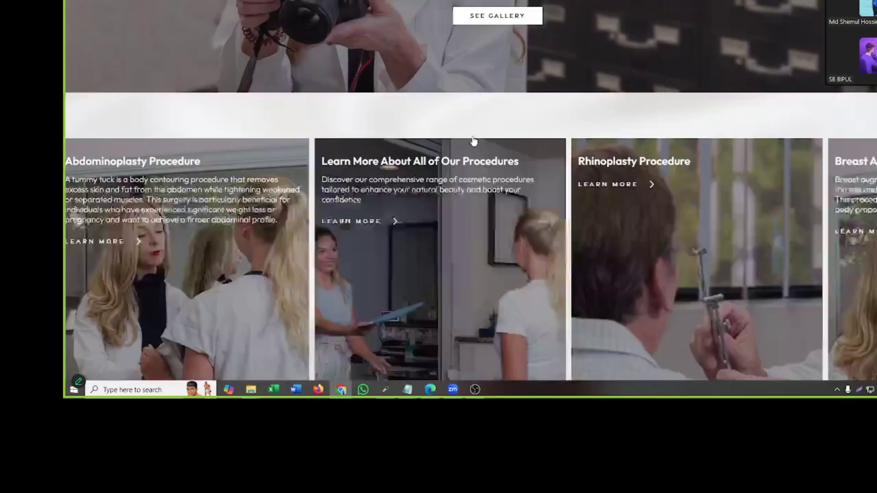
pyautogui.scroll(-1, 556, 163)
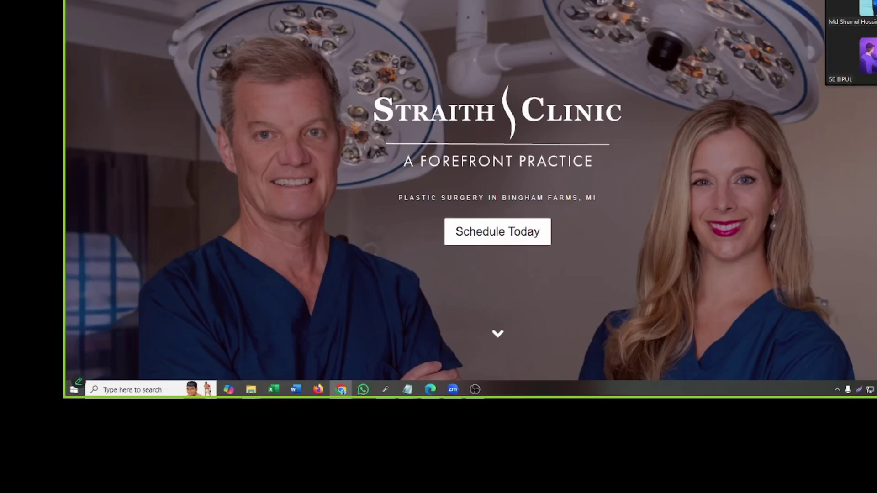
pyautogui.scroll(-15, 631, 65)
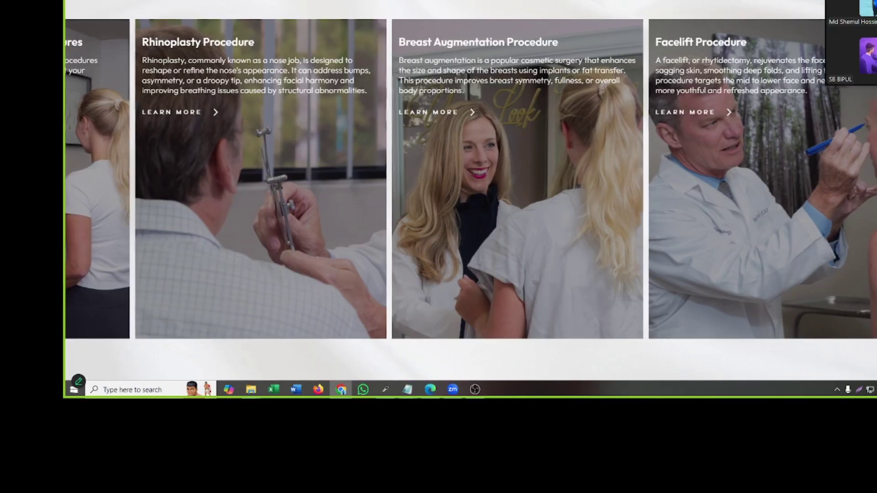
pyautogui.scroll(-20, 470, 133)
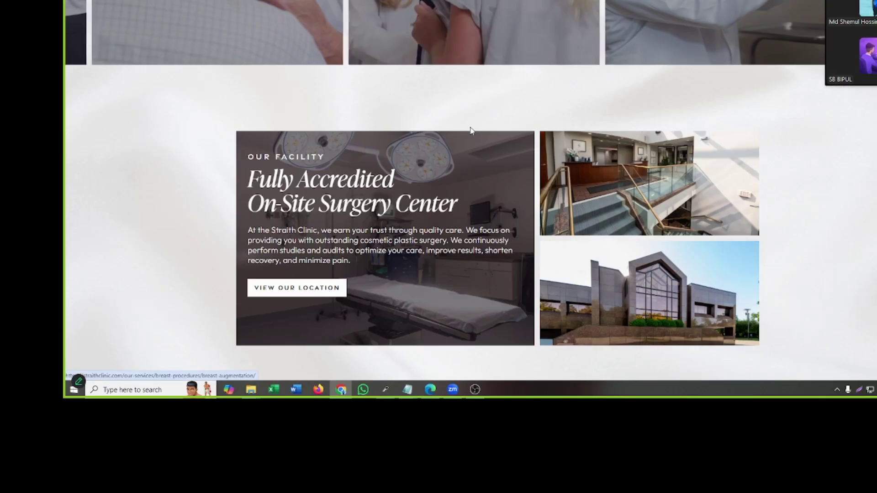
pyautogui.scroll(-4, 443, 124)
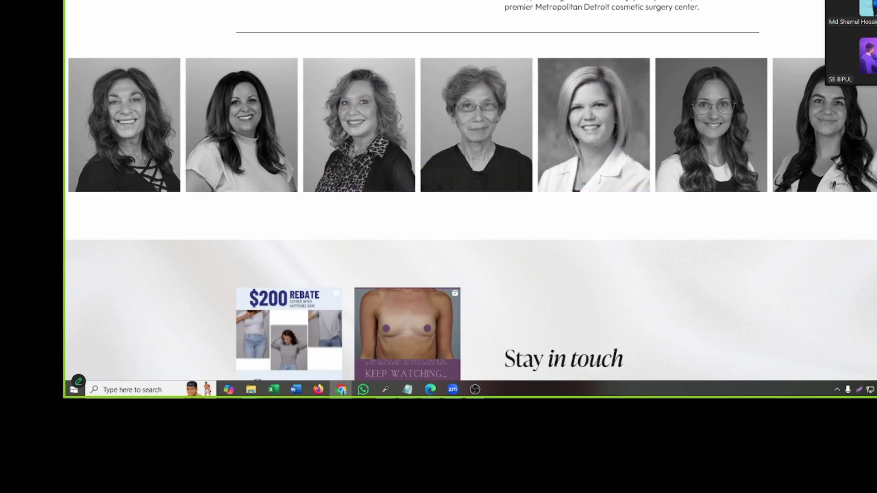
# - Switch to the Elementor editor and copy the container holding the procedure cards
pyautogui.hotkey('ctrl', 'Tab')
pyautogui.scroll(15, 518, 90)
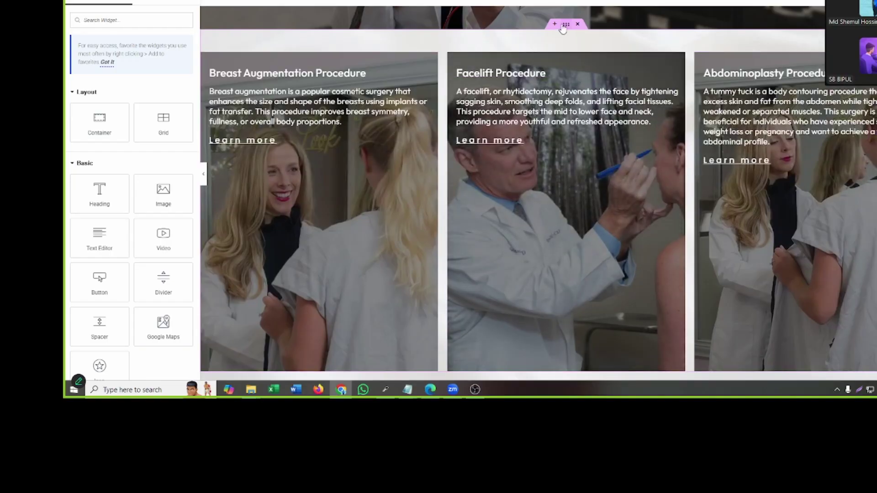
pyautogui.rightClick(563, 26)
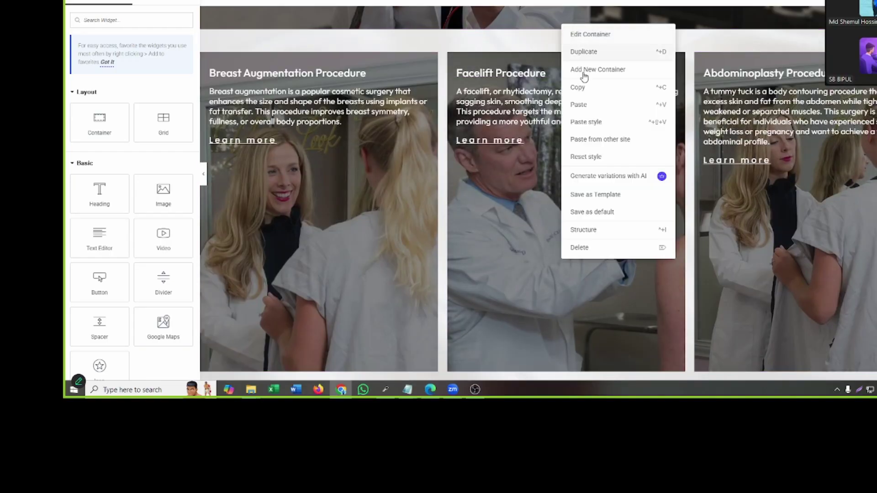
pyautogui.click(588, 88)
# - Compare the lower sections of the page being built with the reference page, from the facility area to the consult banner
pyautogui.scroll(-10, 519, 71)
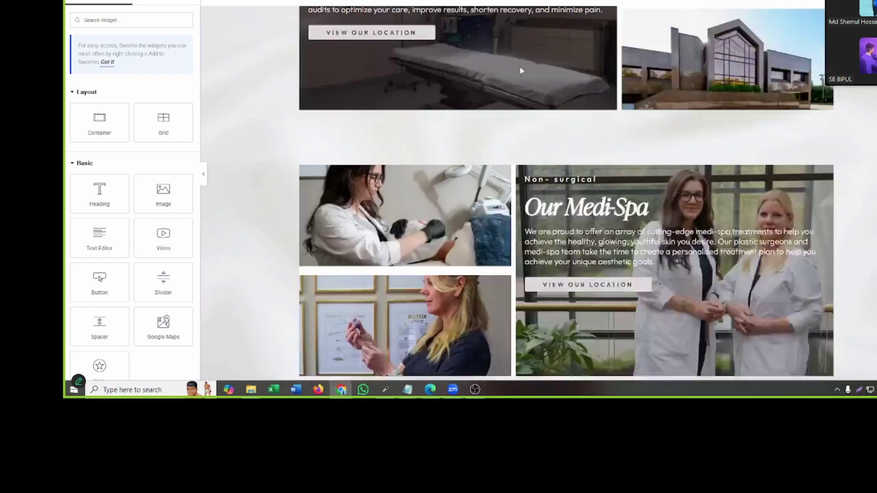
pyautogui.scroll(-4, 518, 71)
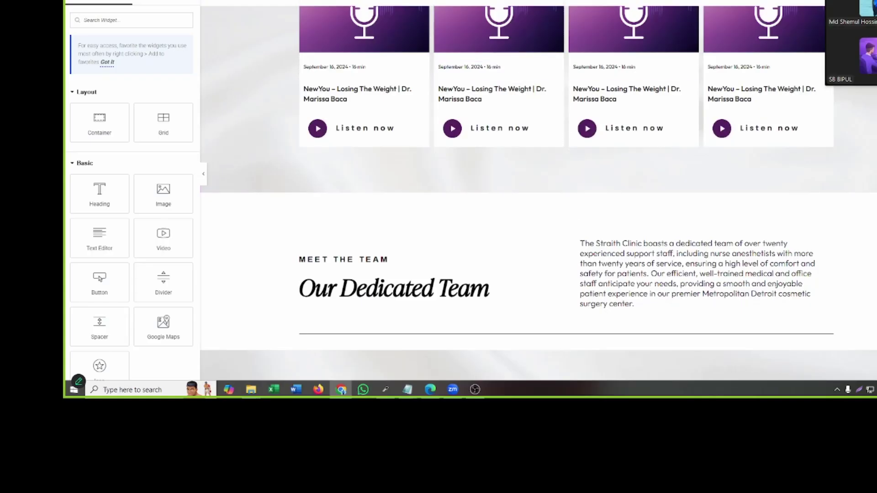
pyautogui.scroll(15, 525, 139)
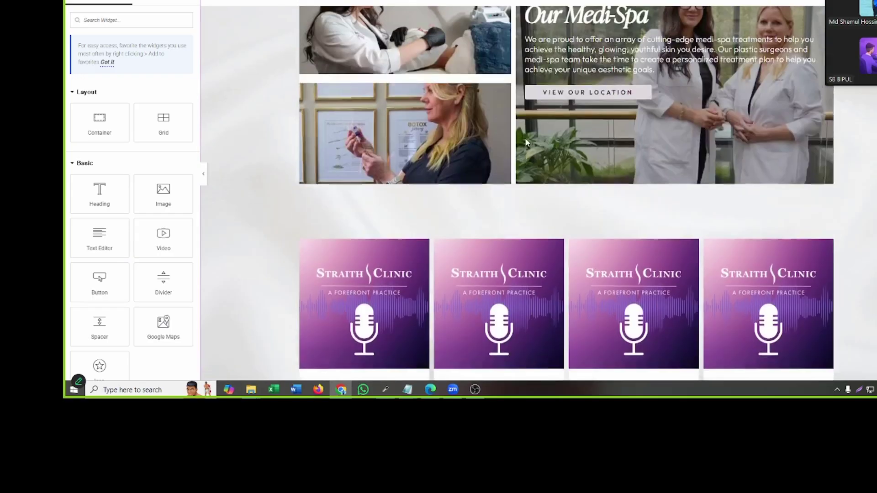
pyautogui.scroll(4, 524, 145)
pyautogui.scroll(-16, 524, 145)
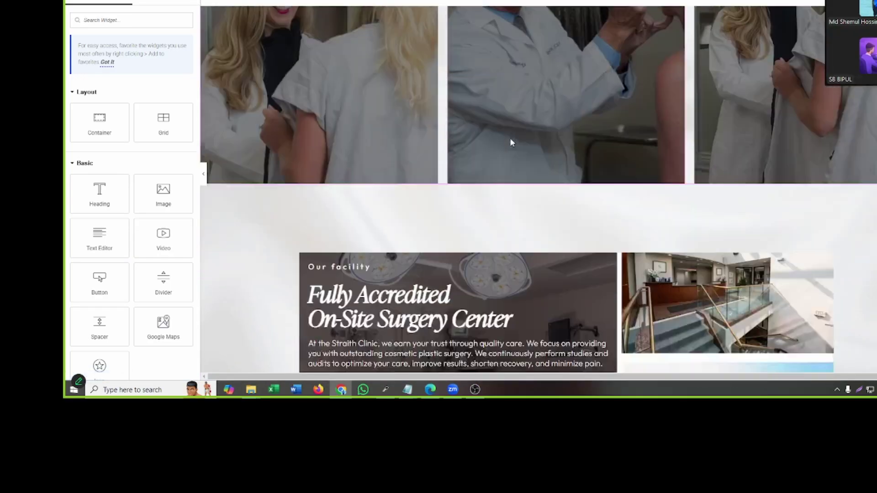
pyautogui.scroll(-15, 523, 152)
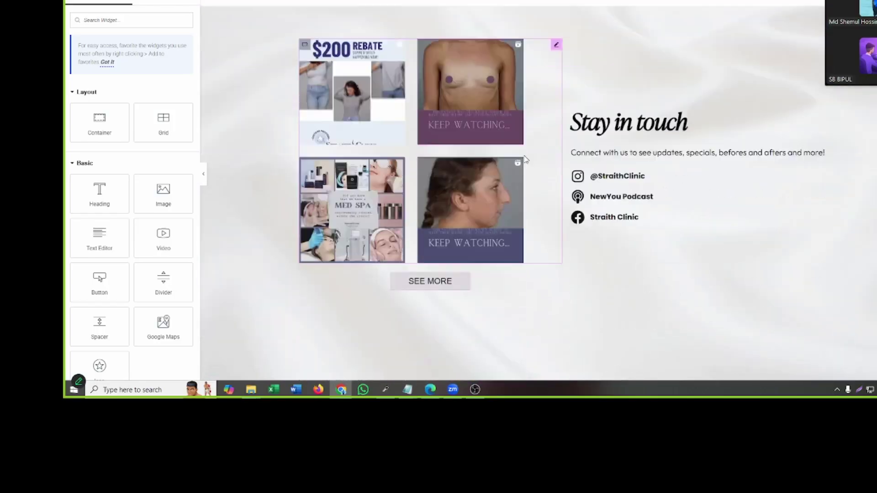
pyautogui.click(507, 1)
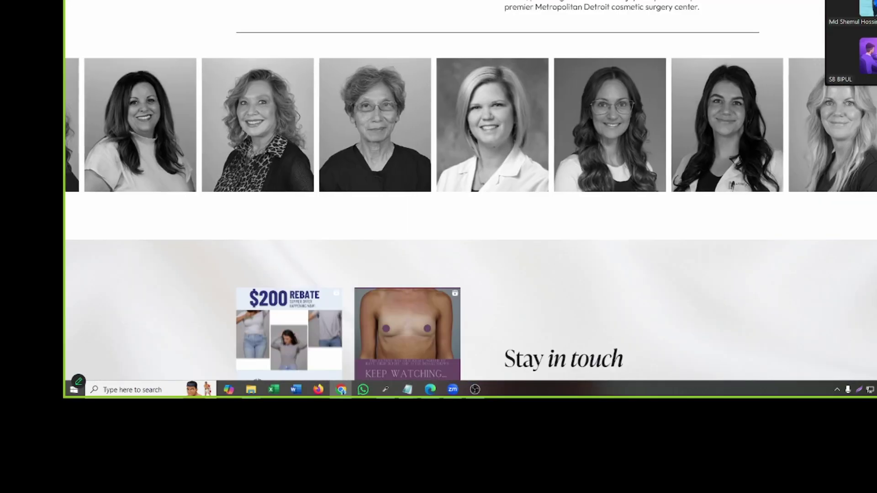
pyautogui.scroll(-5, 475, 151)
pyautogui.scroll(4, 367, 153)
pyautogui.click(498, 1)
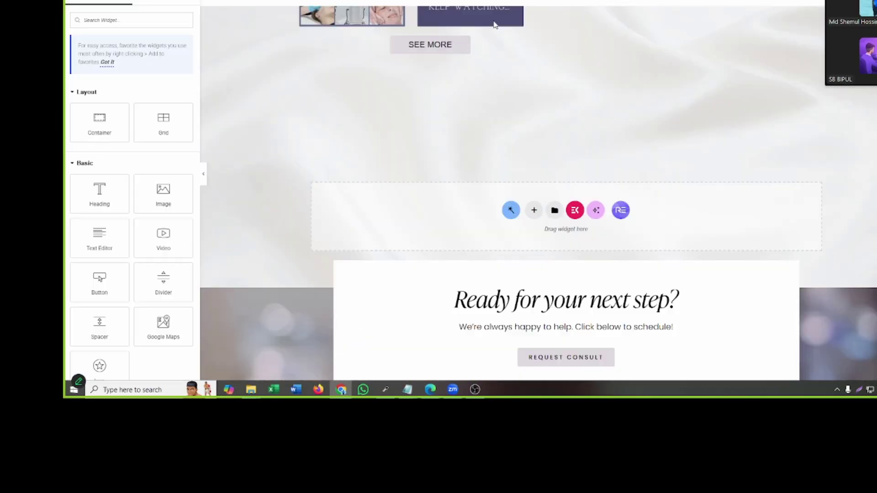
pyautogui.scroll(-5, 464, 98)
pyautogui.scroll(8, 428, 104)
pyautogui.scroll(5, 427, 105)
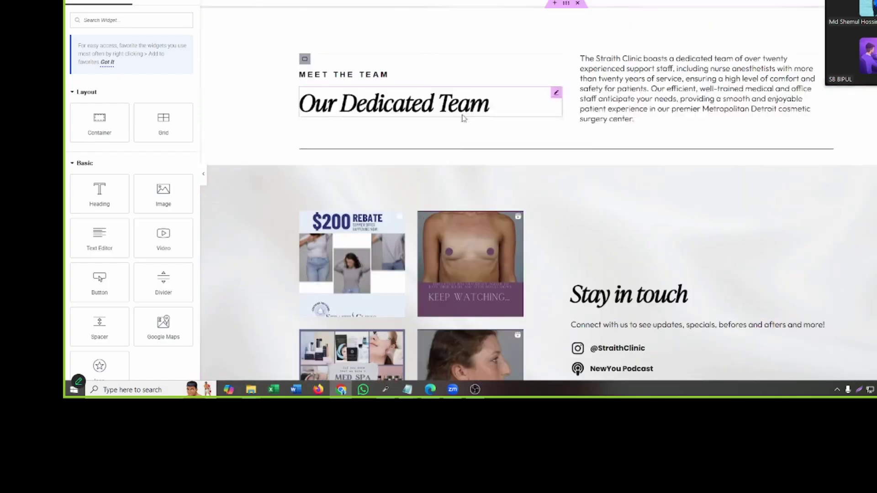
# - Add a new single-column flexbox container between the Our Dedicated Team section and the social media section
pyautogui.click(553, 164)
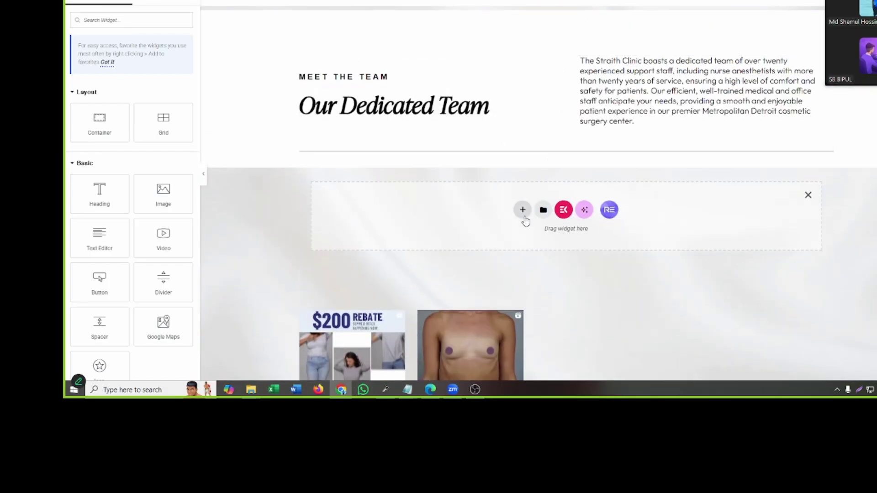
pyautogui.click(523, 213)
pyautogui.click(534, 237)
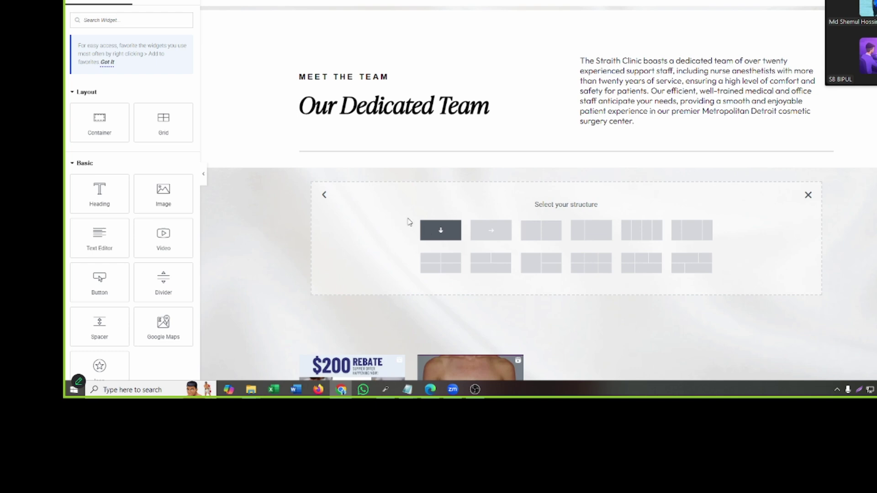
pyautogui.click(430, 228)
# - Check the reference team section and give the new container a classic white background
pyautogui.click(338, 0)
pyautogui.scroll(3, 361, 75)
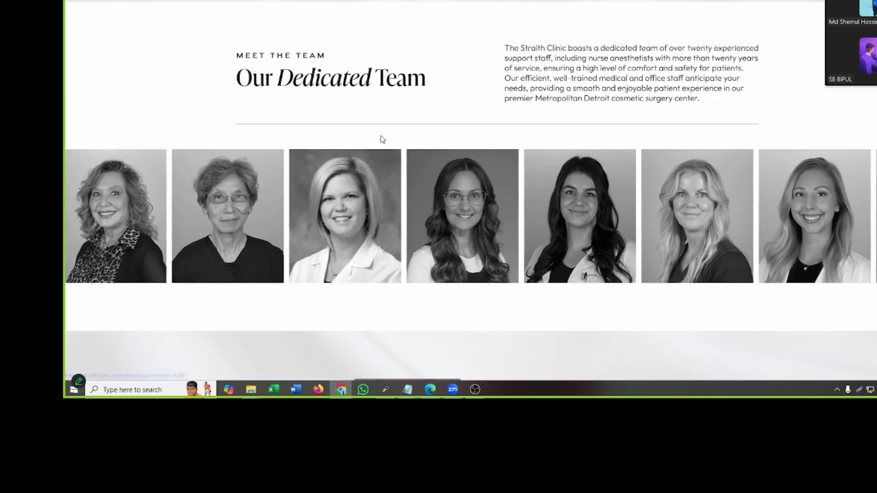
pyautogui.click(452, 0)
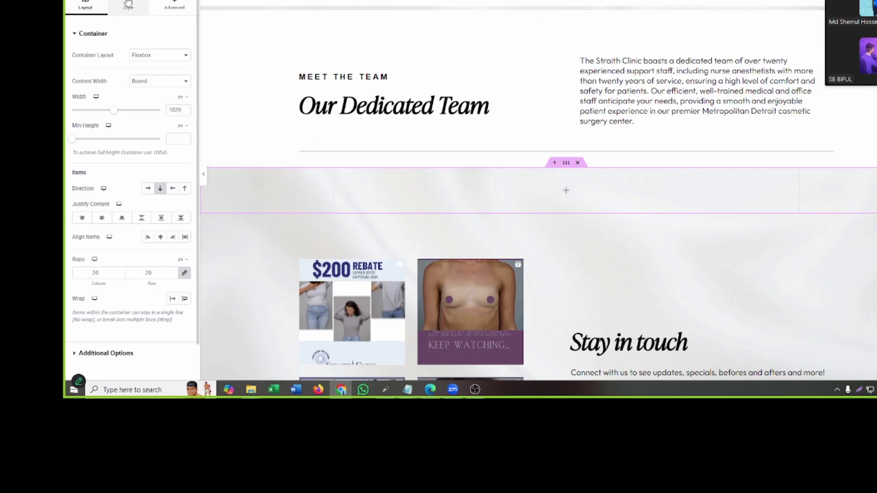
pyautogui.click(147, 75)
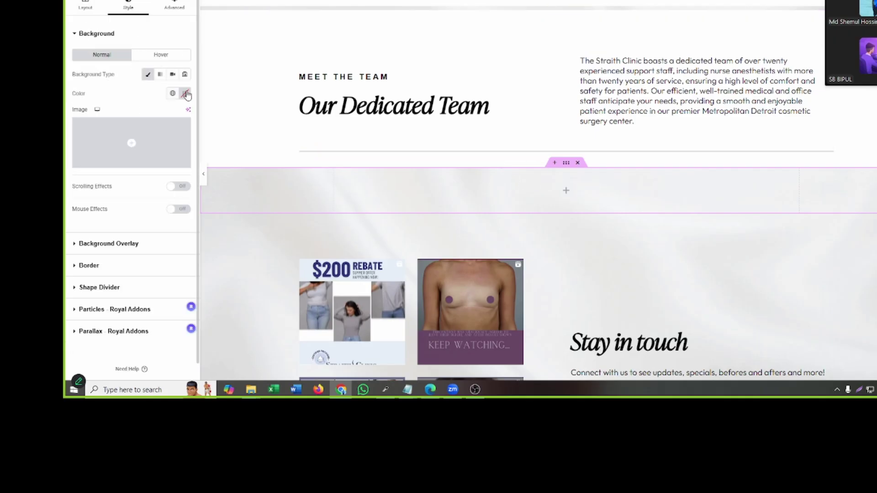
pyautogui.click(185, 93)
pyautogui.click(442, 185)
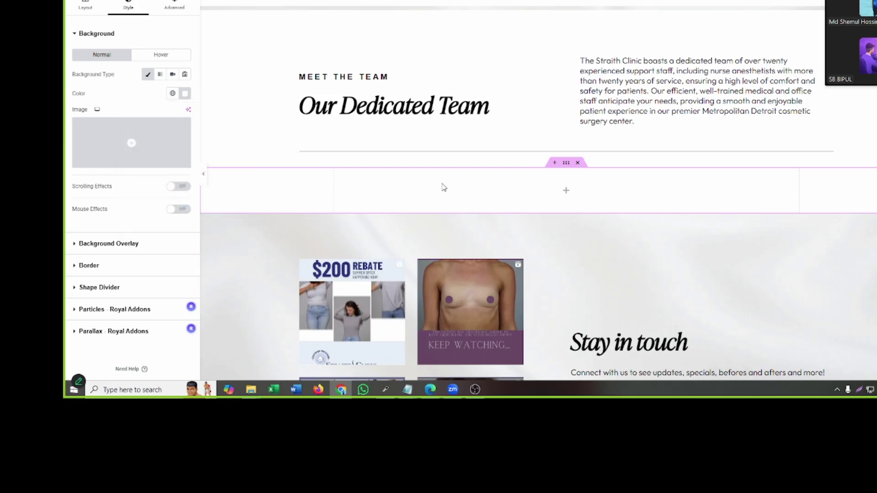
# - Place a nested container inside the white container and check the team photo carousel on the reference page
pyautogui.moveTo(101, 114); pyautogui.dragTo(390, 188)
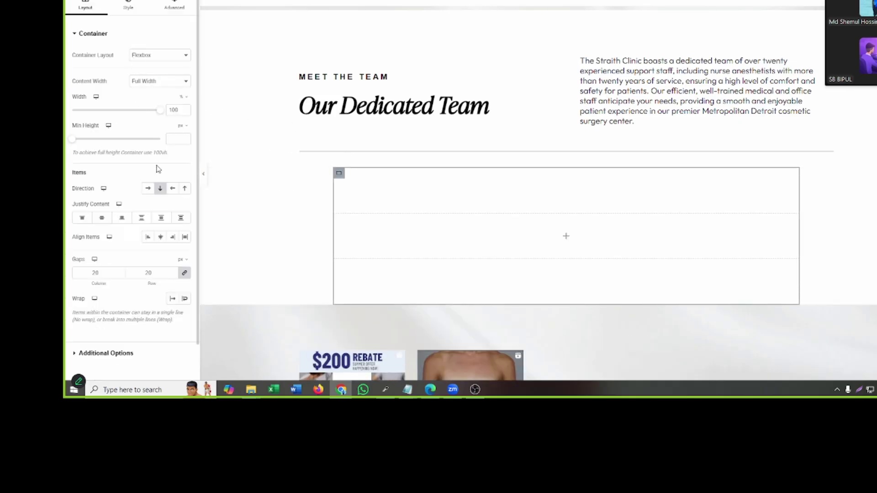
pyautogui.click(192, 1)
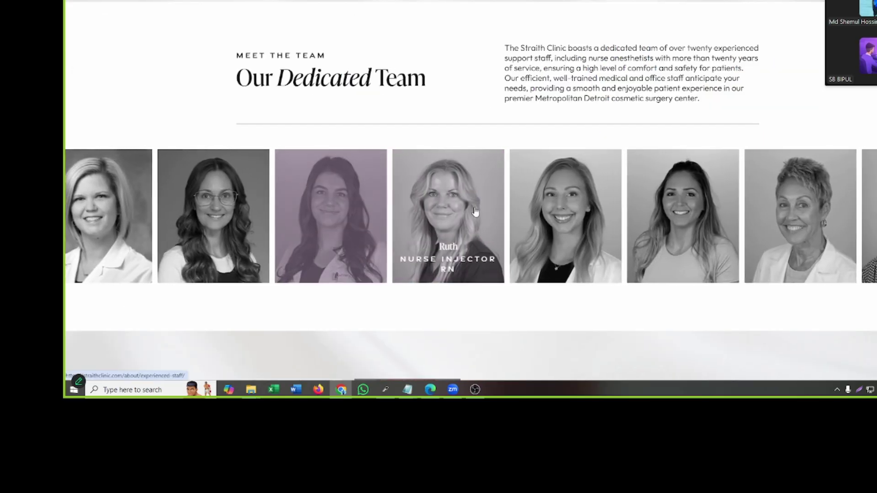
pyautogui.hotkey('ctrl', 'Tab')
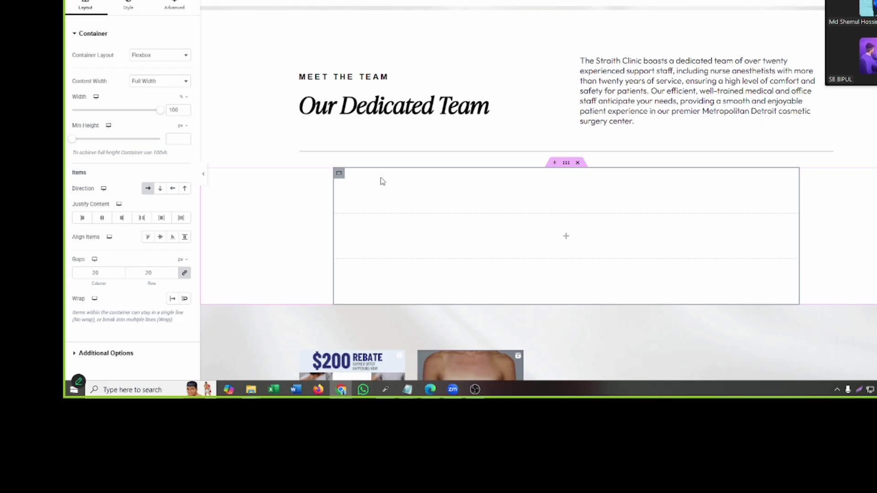
# - Set the outer white container's content width to Full Width
pyautogui.click(129, 7)
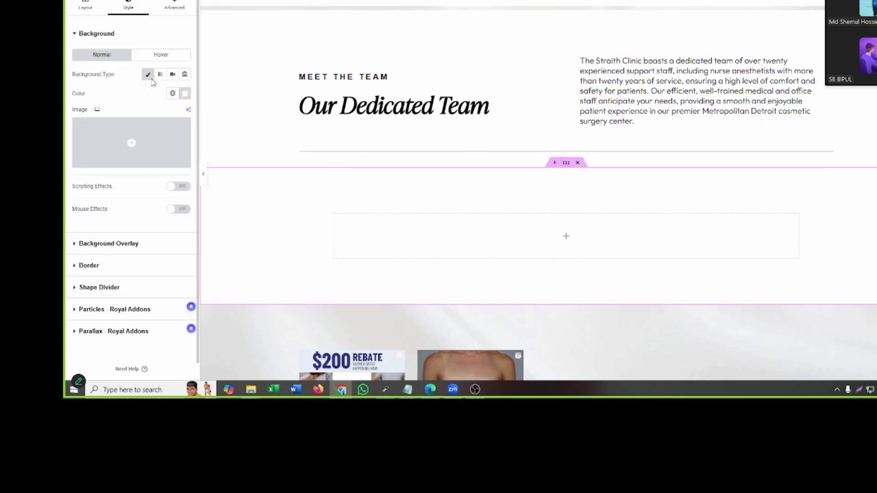
pyautogui.click(89, 3)
pyautogui.click(165, 85)
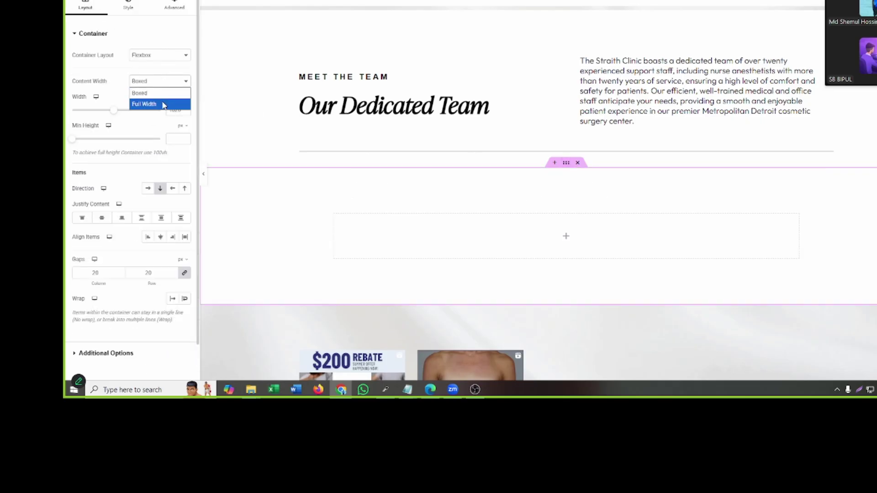
pyautogui.click(158, 103)
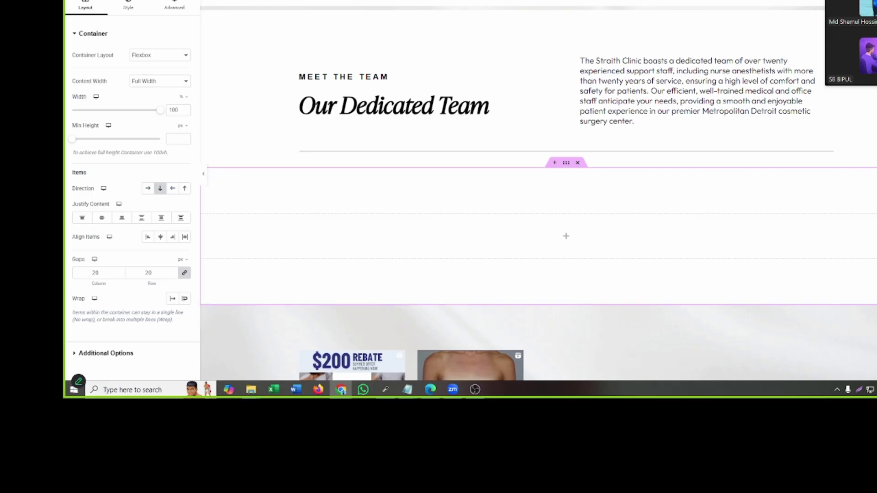
# - Find the Carousel widget with the search term "caro" and place it in the nested container below Our Dedicated Team
pyautogui.click(94, 1)
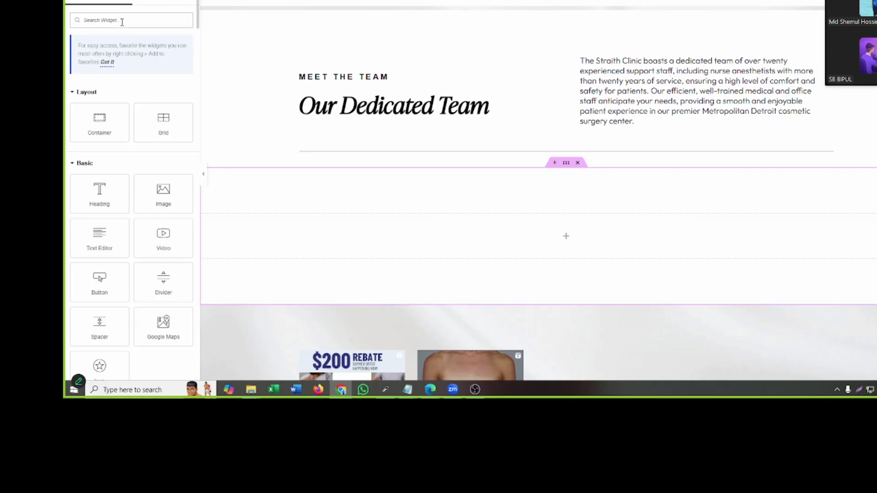
pyautogui.write('caro')
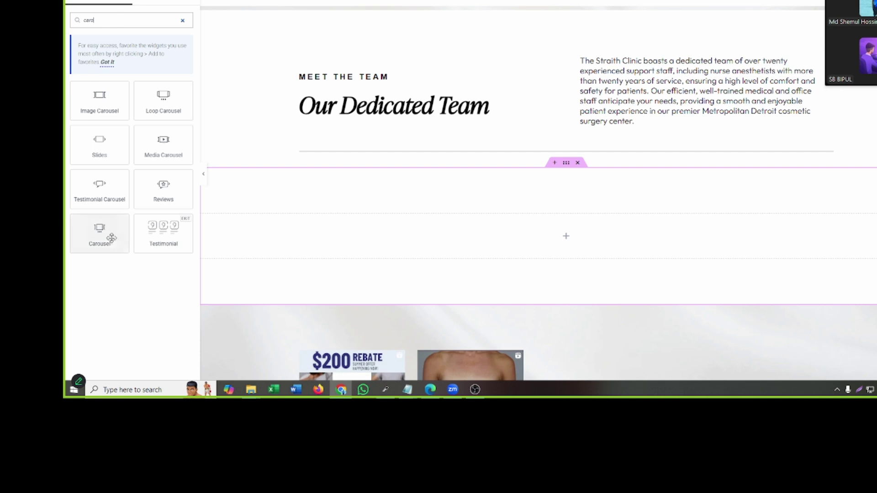
pyautogui.moveTo(112, 228); pyautogui.dragTo(440, 231)
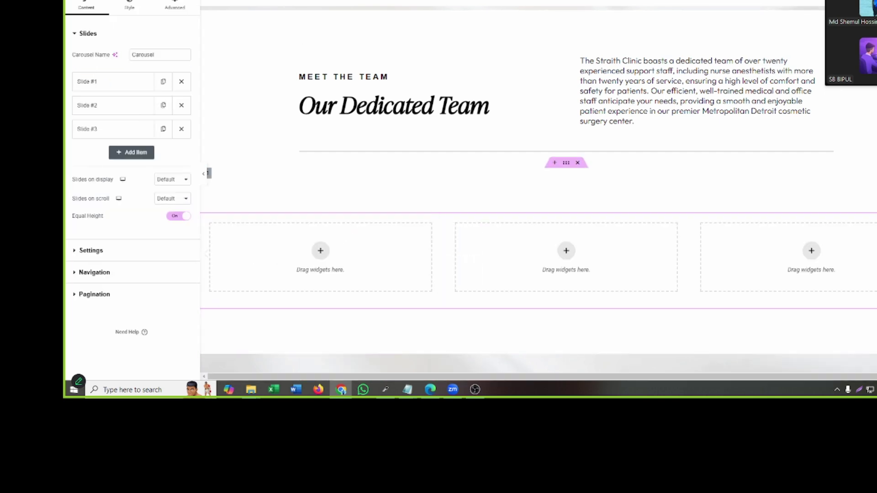
# - Check the team photos on the reference page and open the background settings of the second carousel slide's container
pyautogui.click(451, 218)
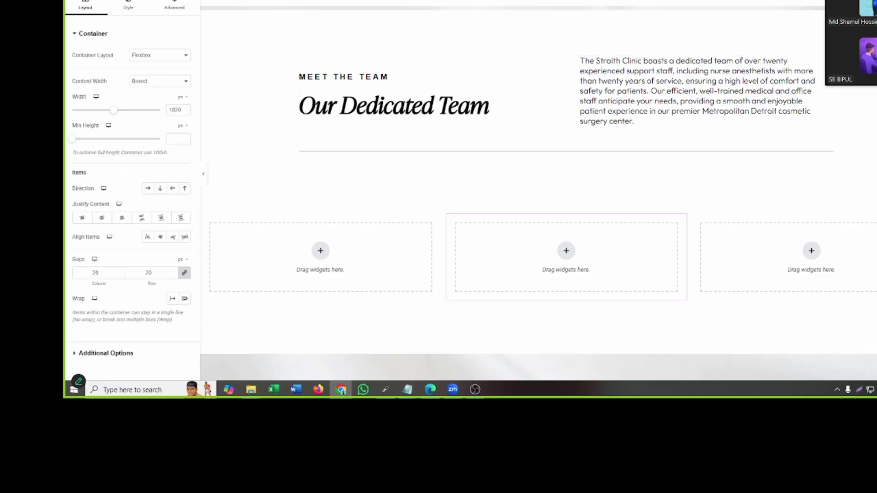
pyautogui.hotkey('ctrl', 'Tab')
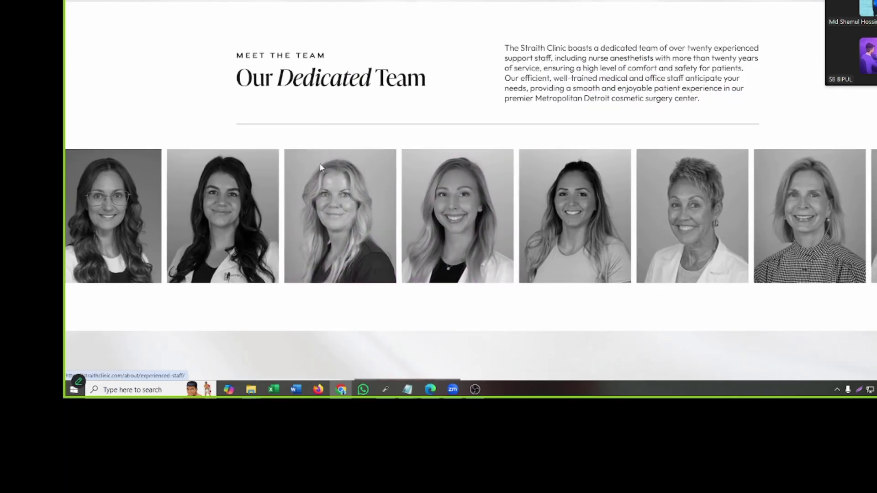
pyautogui.hotkey('ctrl', 'shift', 'Tab')
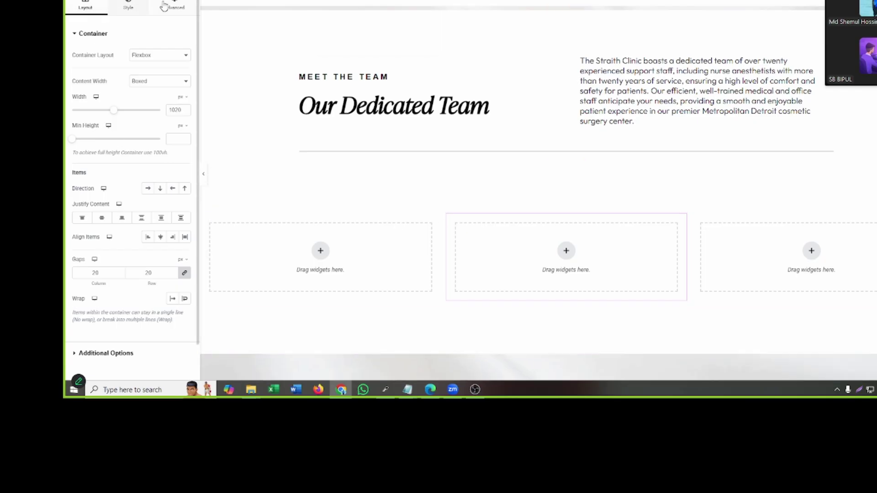
pyautogui.click(124, 4)
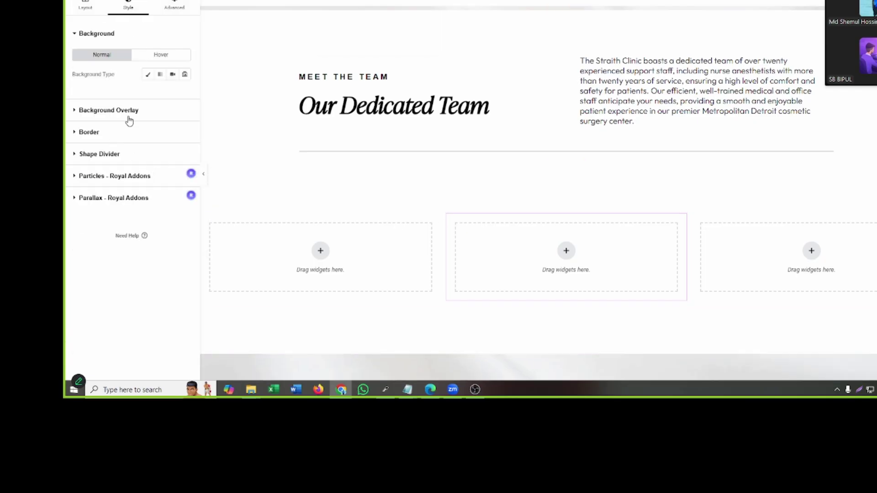
pyautogui.click(129, 112)
pyautogui.click(109, 35)
pyautogui.click(99, 36)
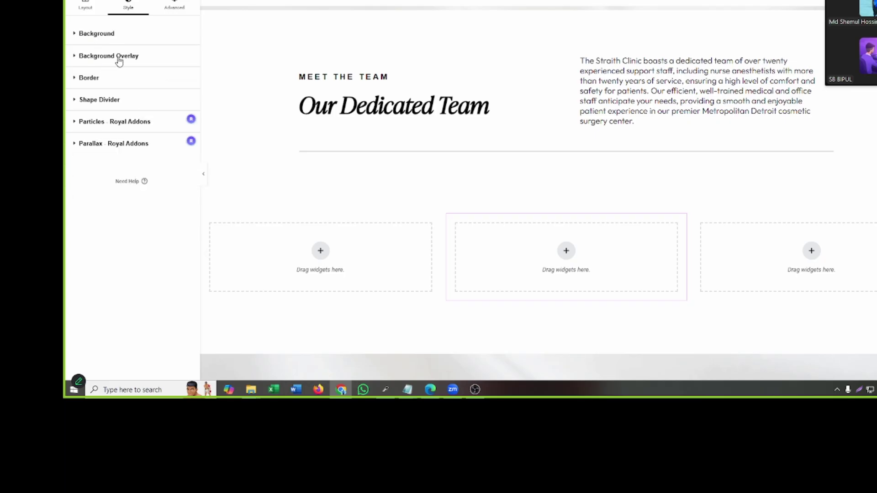
pyautogui.click(99, 36)
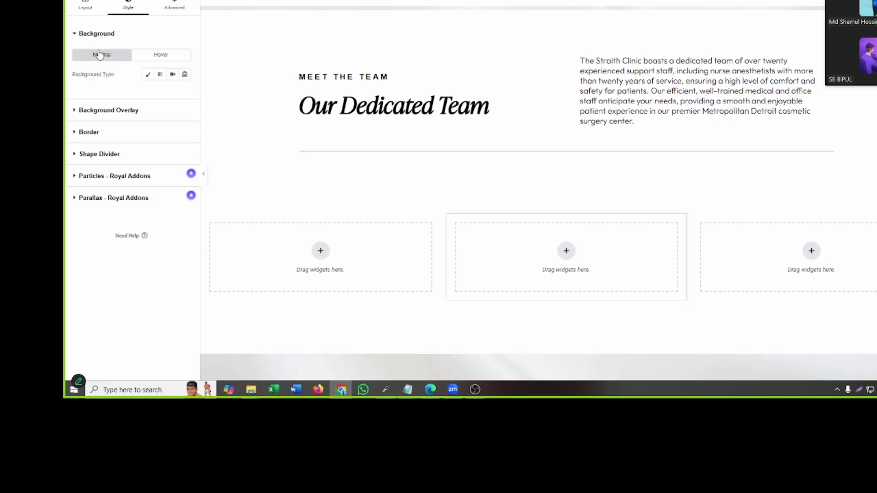
# - Give the second slide a classic background using the black-and-white portrait of the long dark-haired woman in a white coat from the media library
pyautogui.click(152, 79)
pyautogui.click(129, 144)
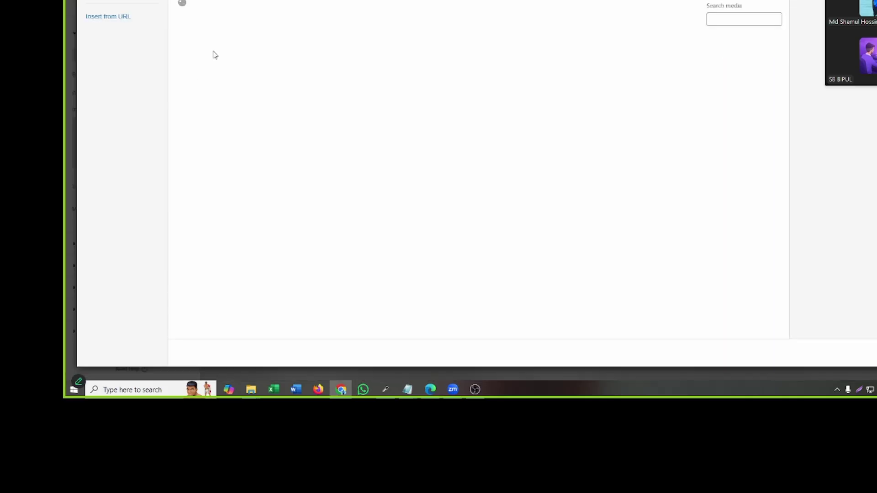
pyautogui.scroll(-10, 553, 87)
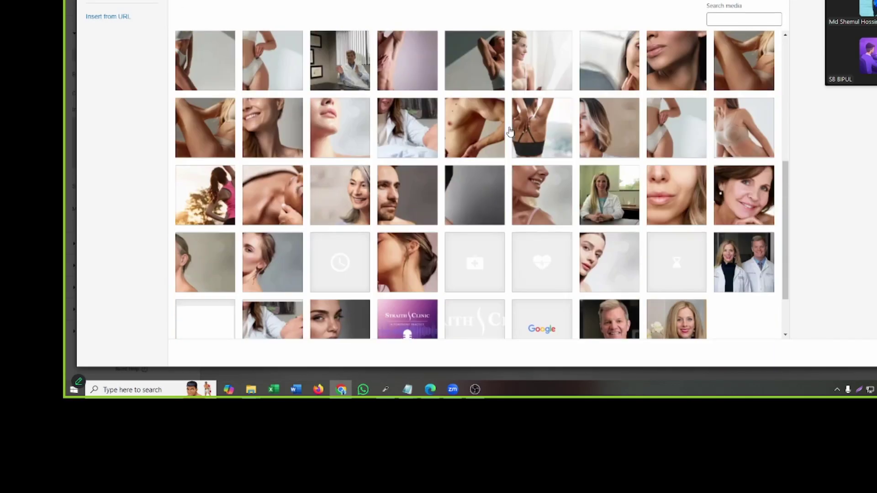
pyautogui.click(474, 326)
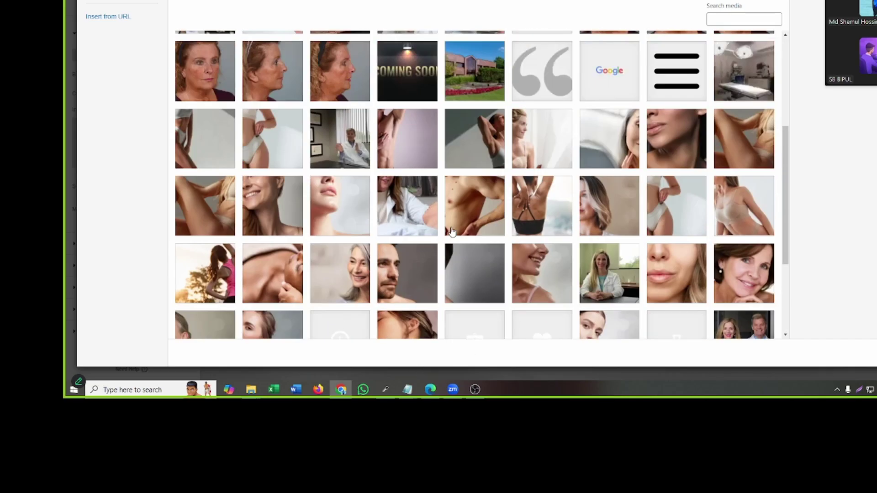
pyautogui.scroll(5, 482, 201)
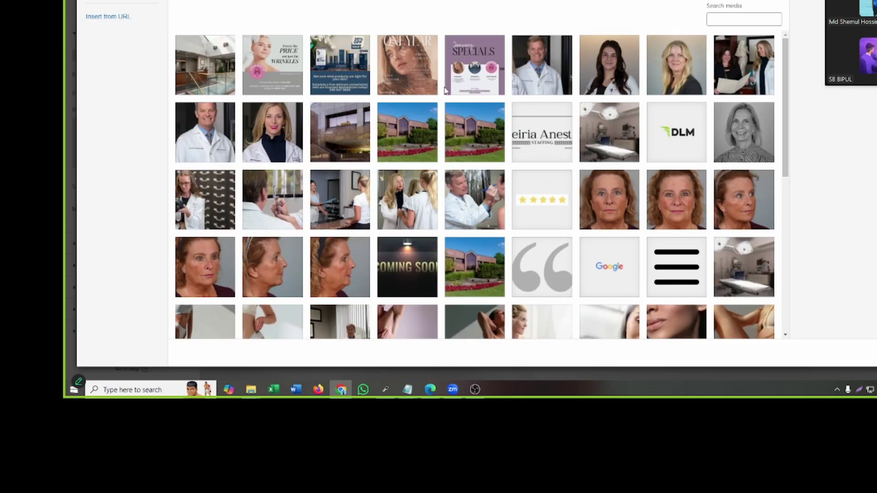
pyautogui.scroll(-10, 486, 315)
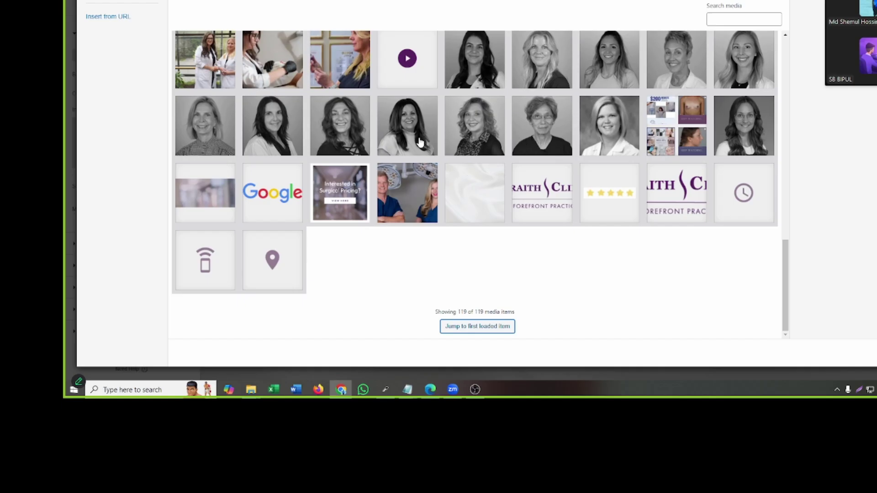
pyautogui.click(486, 67)
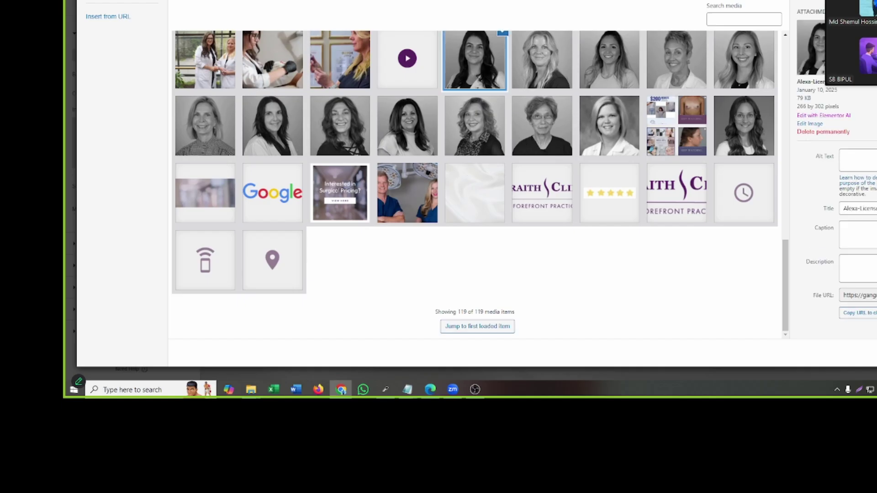
pyautogui.press('Escape')
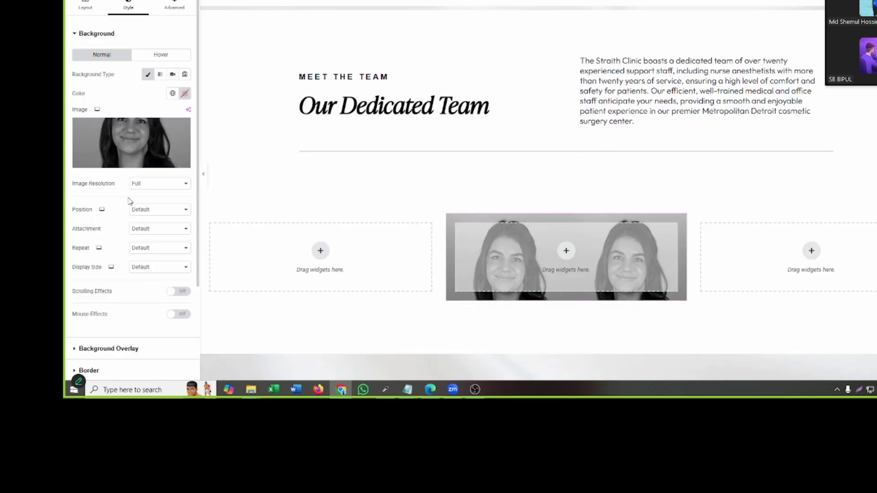
# - Set the slide's background image position to Center Center, repeat to No-repeat and display size to Cover
pyautogui.click(159, 187)
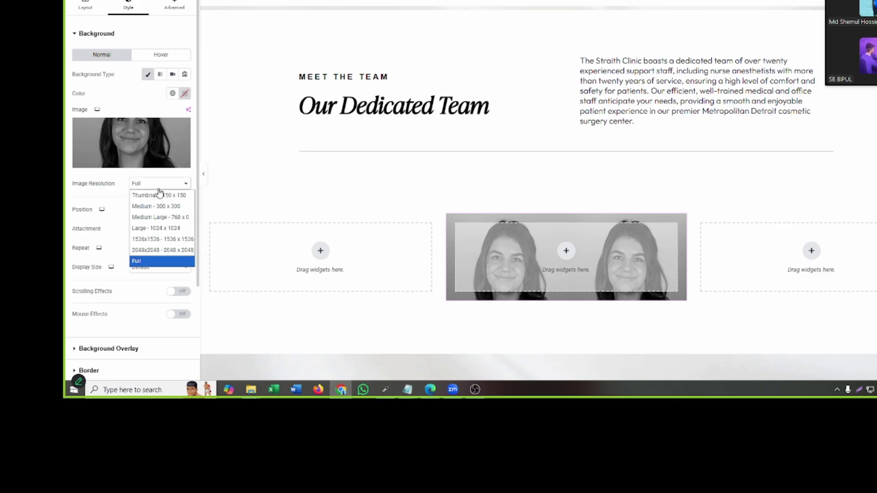
pyautogui.click(158, 188)
pyautogui.click(155, 209)
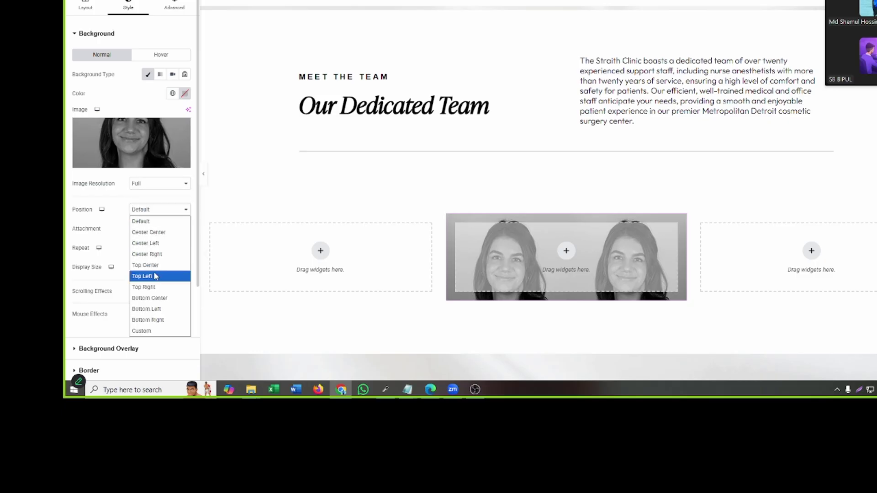
pyautogui.click(158, 233)
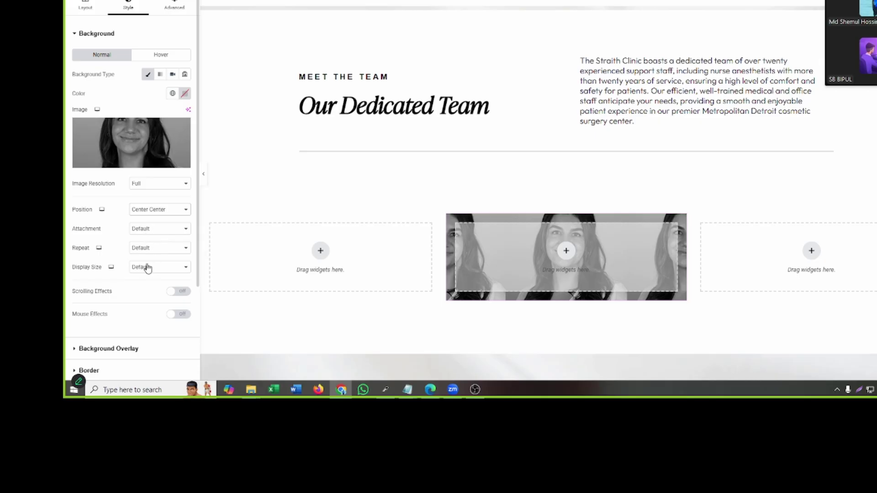
pyautogui.click(159, 253)
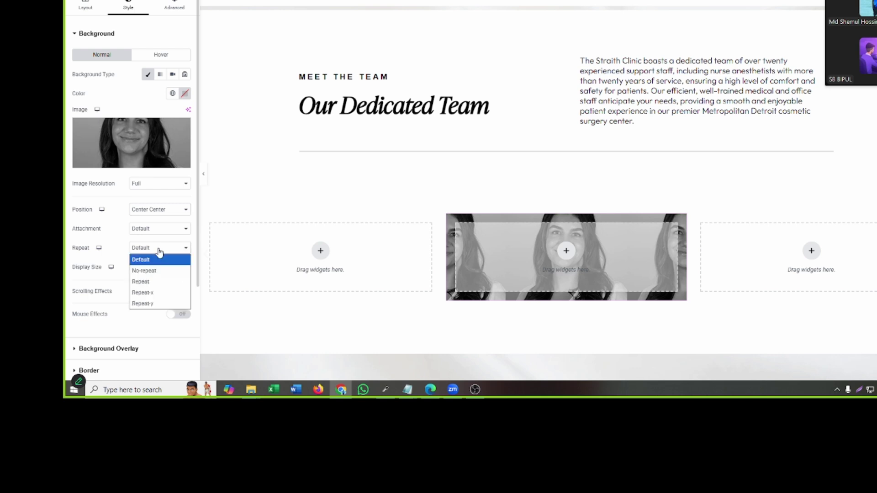
pyautogui.click(155, 271)
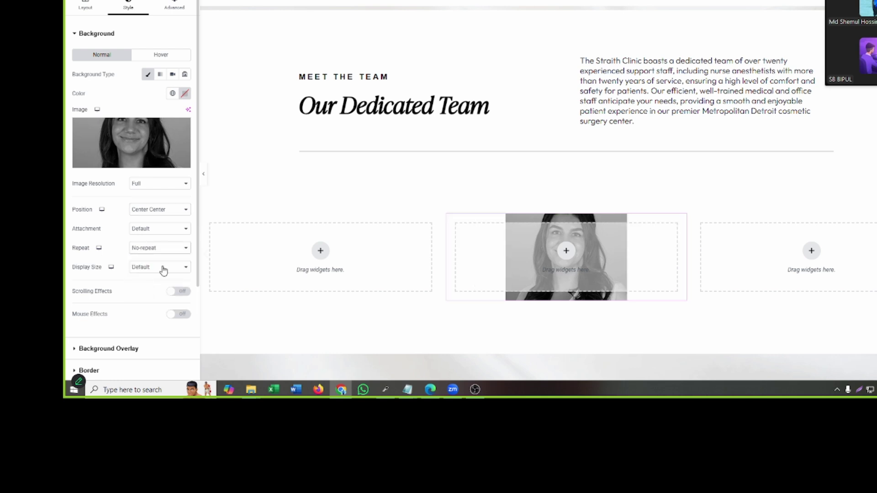
pyautogui.click(165, 269)
pyautogui.click(142, 300)
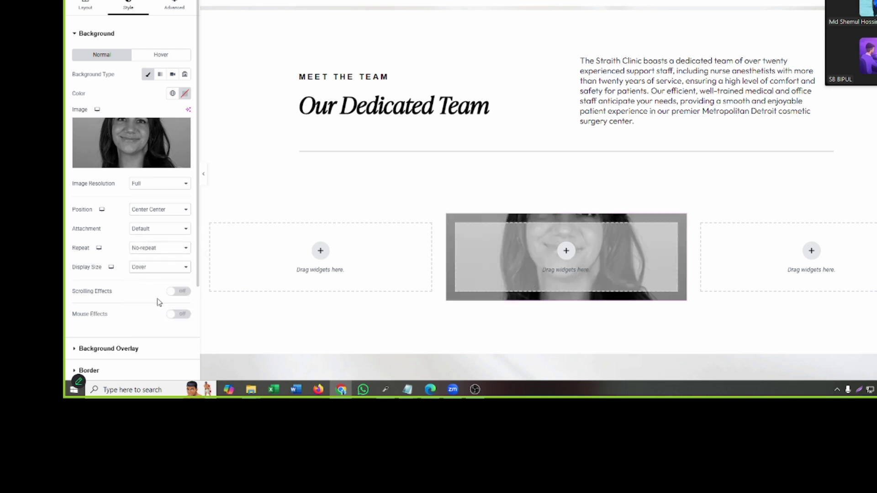
# - Set the photo slide container's minimum height to 300 px and return to its background settings
pyautogui.scroll(-3, 585, 176)
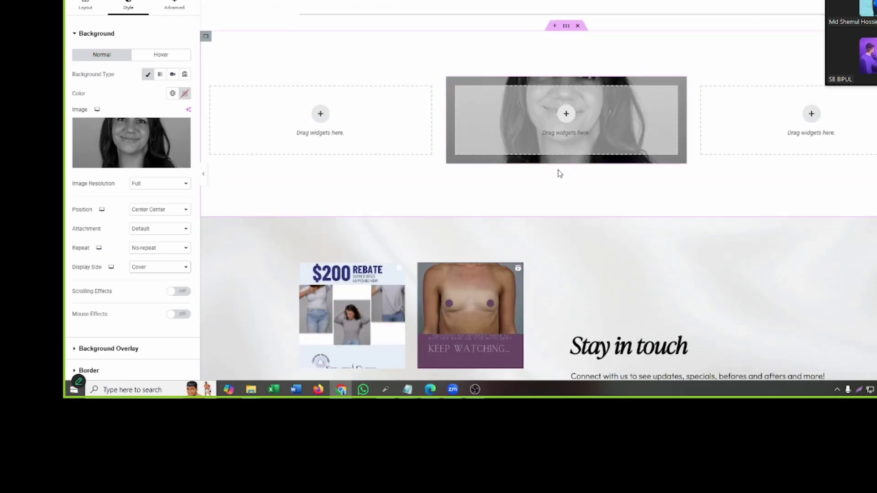
pyautogui.click(85, 7)
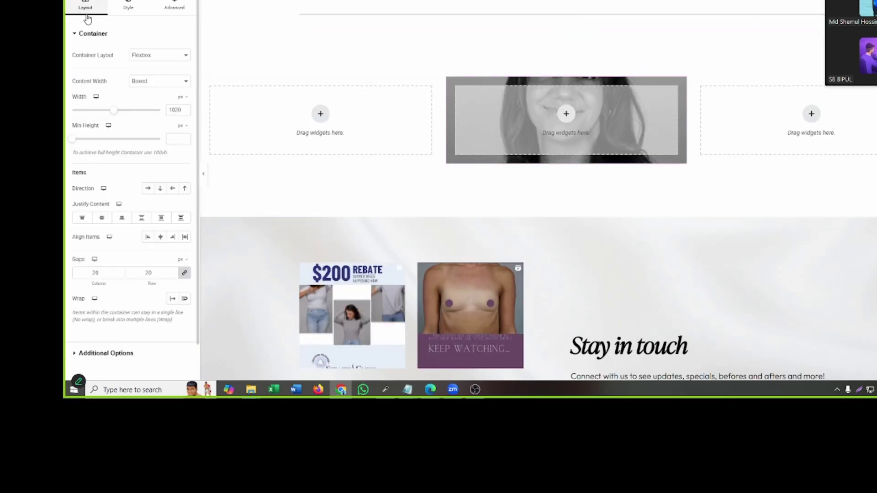
pyautogui.click(176, 139)
pyautogui.write('300')
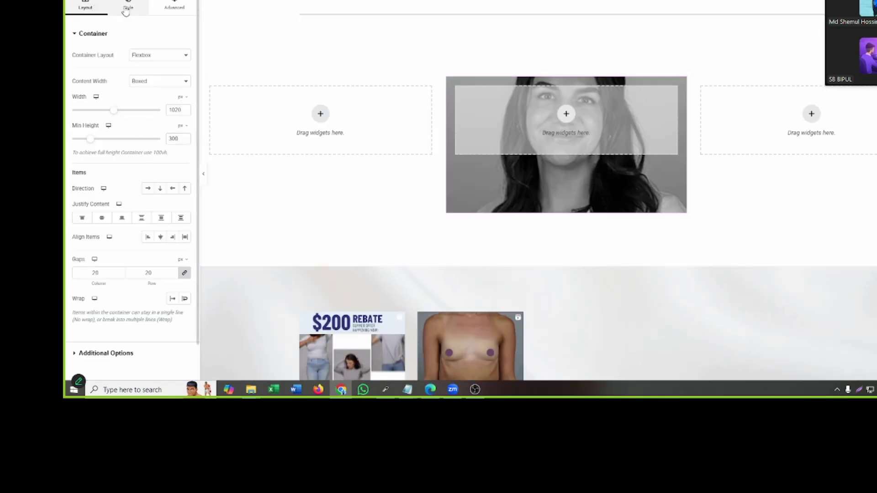
pyautogui.moveTo(873, 2); pyautogui.dragTo(653, 360)
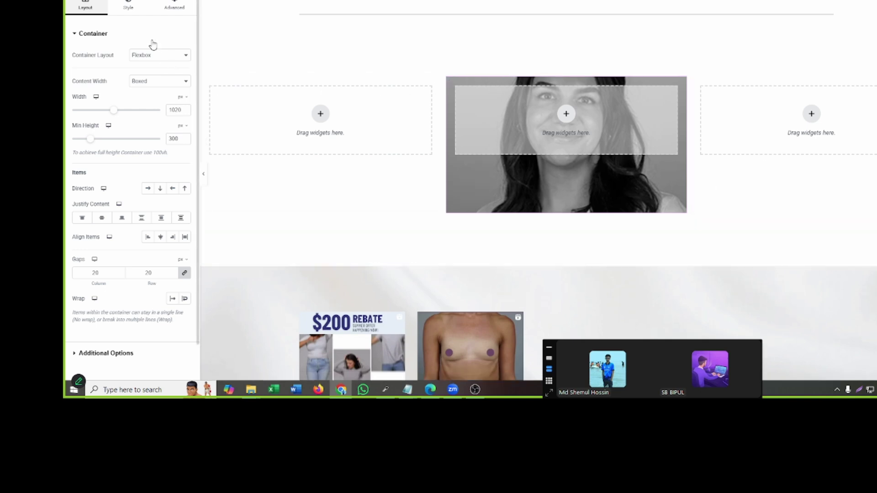
pyautogui.click(129, 10)
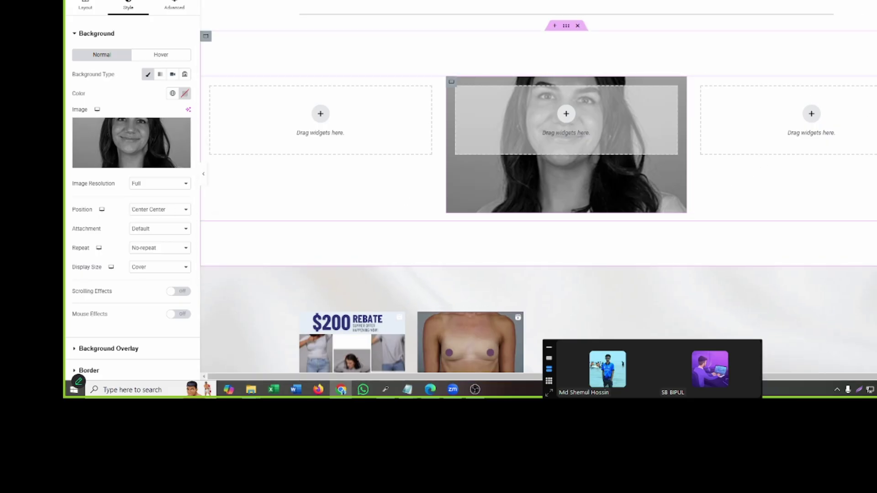
# - Set the team carousel to display 7 slides at once
pyautogui.click(591, 183)
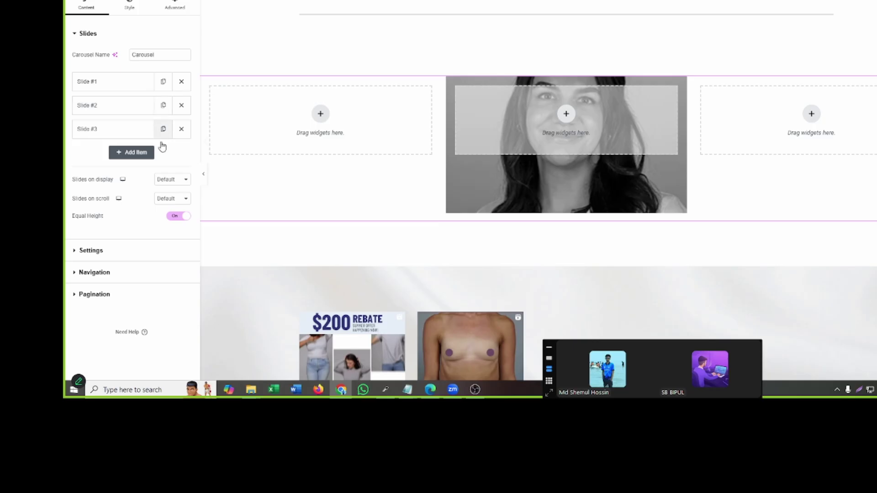
pyautogui.click(168, 181)
pyautogui.click(165, 258)
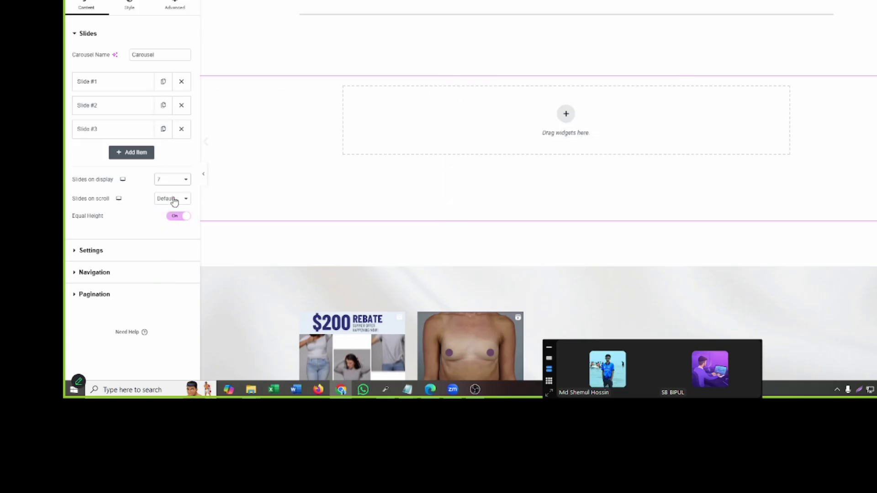
# - Duplicate Slide #3 of the team carousel six times
pyautogui.click(162, 129)
pyautogui.click(162, 129)
pyautogui.click(163, 130)
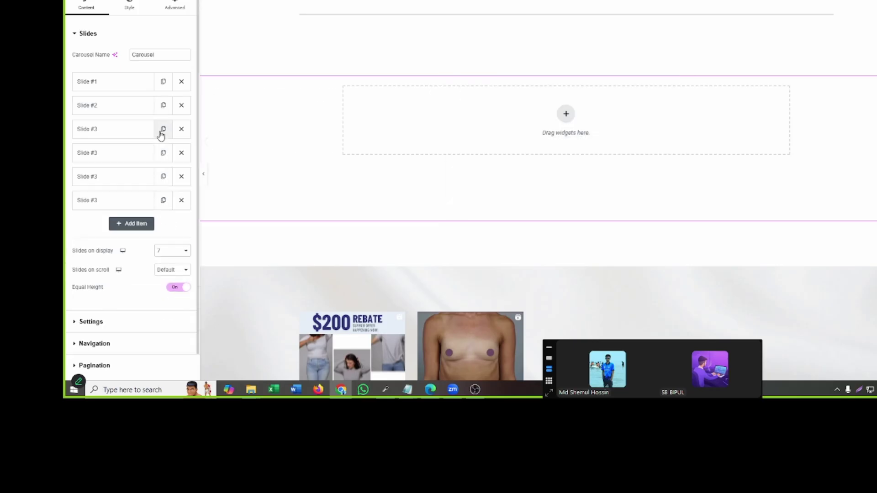
pyautogui.click(163, 129)
pyautogui.click(163, 130)
pyautogui.click(162, 129)
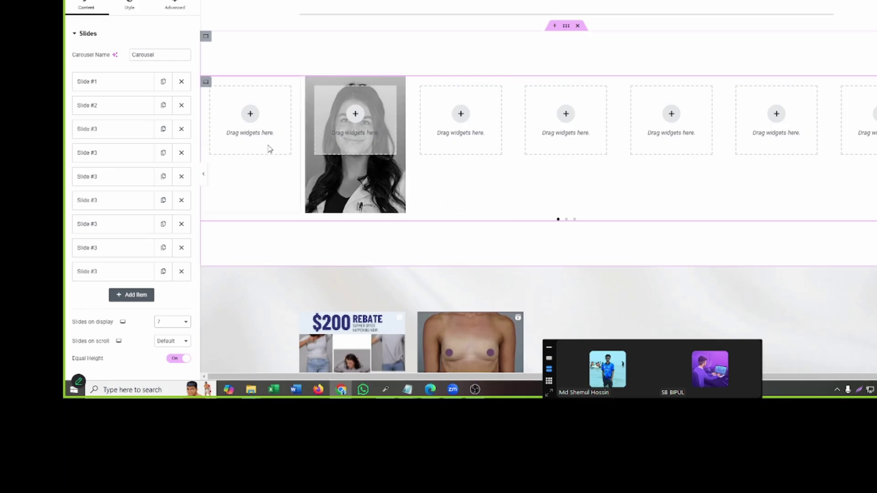
# - Compare the rebuilt team carousel with the photo carousel on the reference page
pyautogui.click(361, 1)
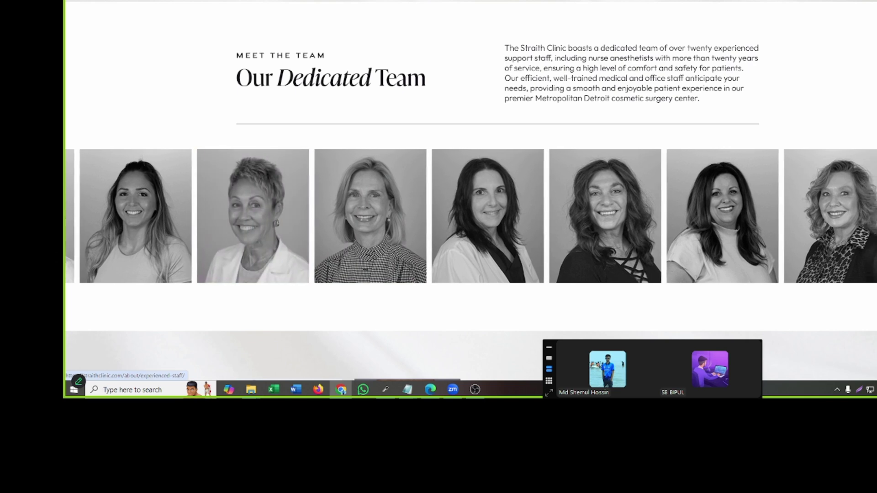
pyautogui.click(414, 1)
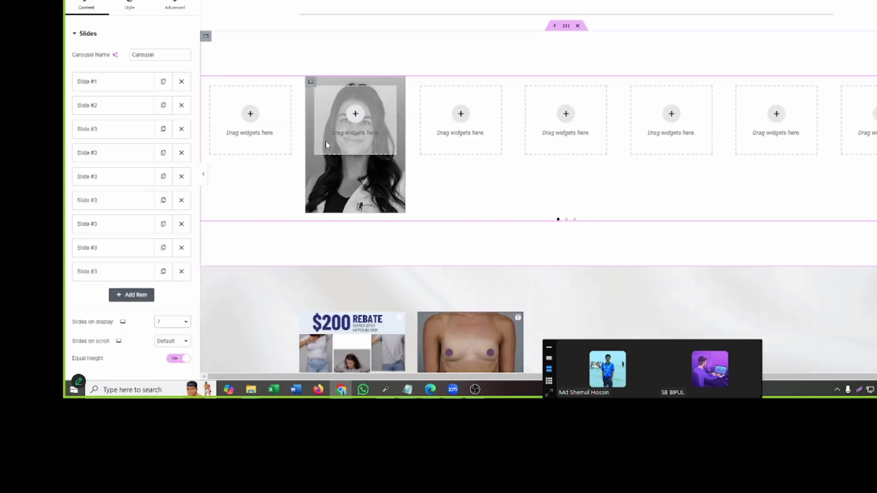
pyautogui.hotkey('ctrl', 'Tab')
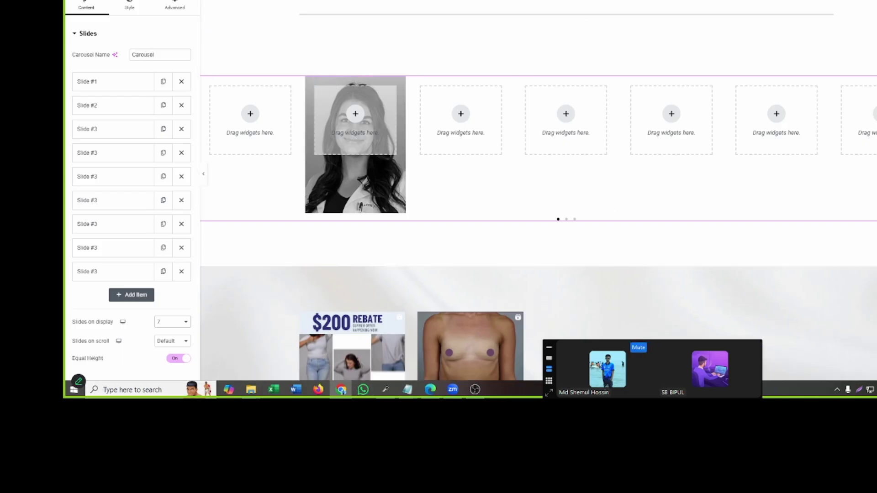
# - Open the advanced layout settings of the carousel slide container that holds the woman's photo
pyautogui.click(139, 9)
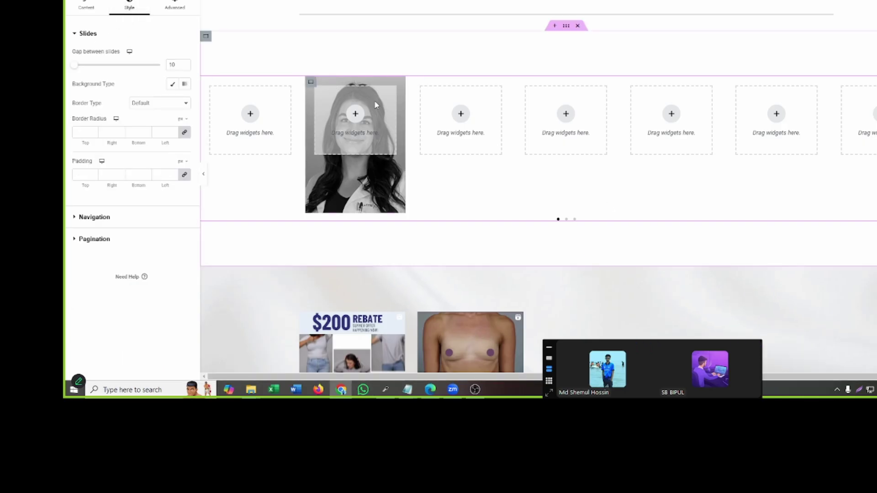
pyautogui.click(311, 83)
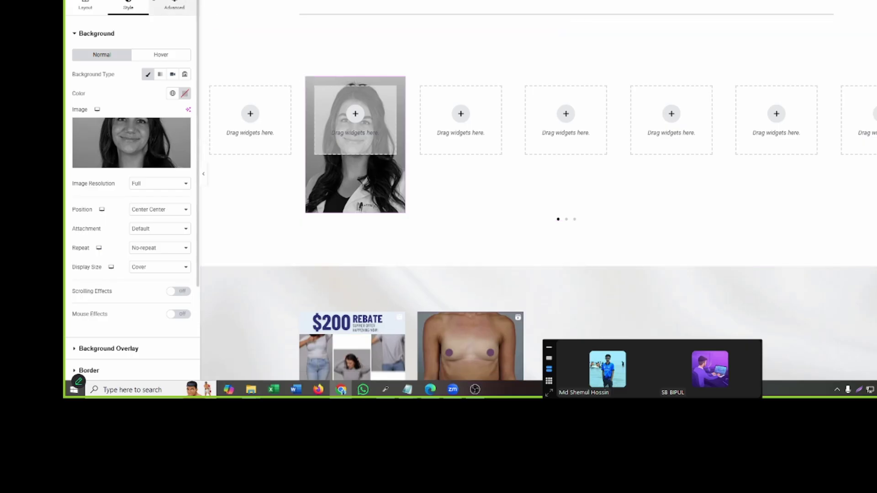
pyautogui.click(168, 6)
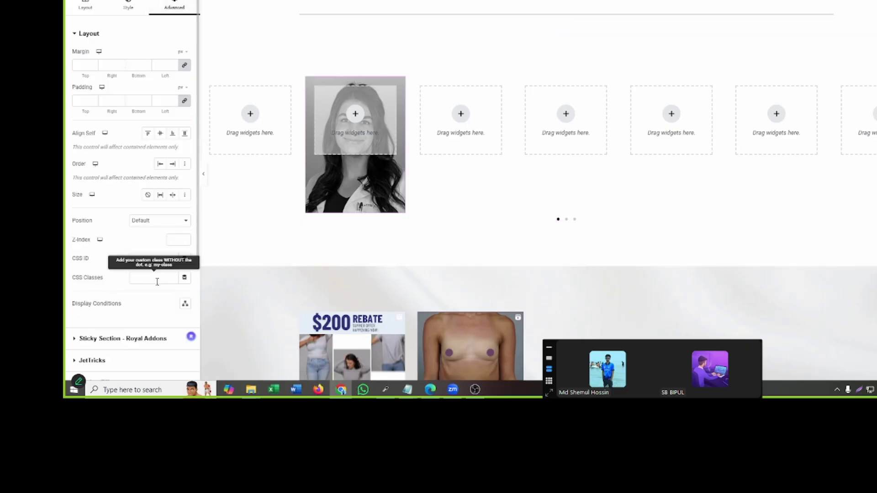
# - Switch to WhatsApp and copy the .showw and .profilee:hover CSS snippet from the contact's chat
pyautogui.moveTo(375, 393)
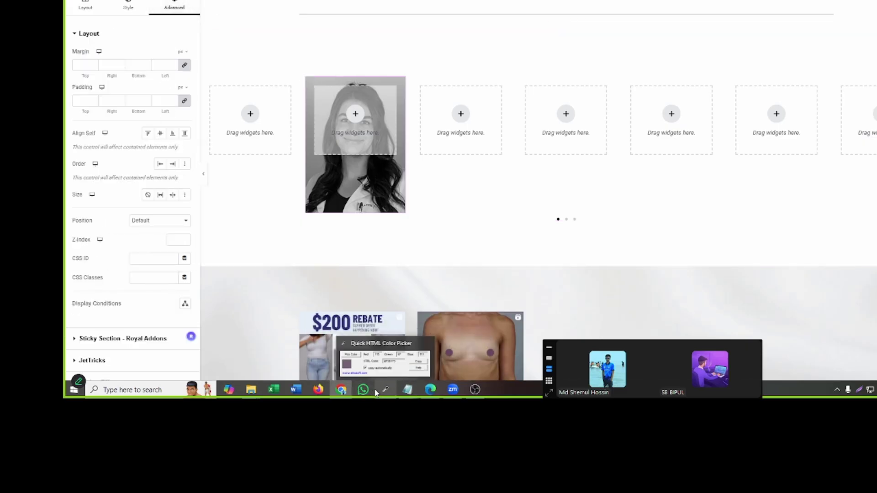
pyautogui.click(363, 389)
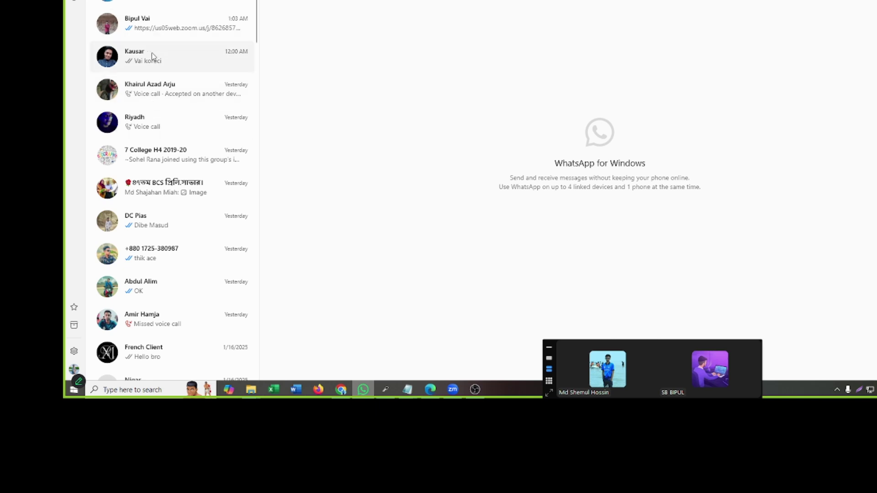
pyautogui.click(149, 23)
pyautogui.scroll(3, 528, 227)
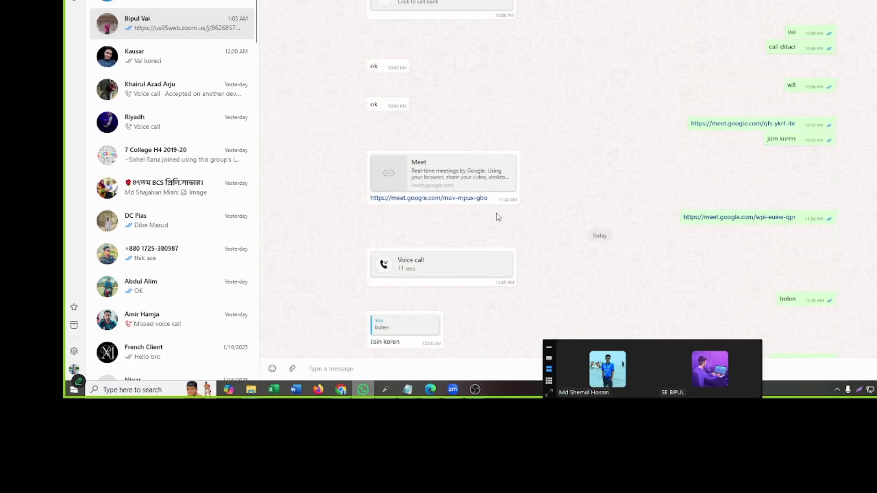
pyautogui.scroll(10, 497, 217)
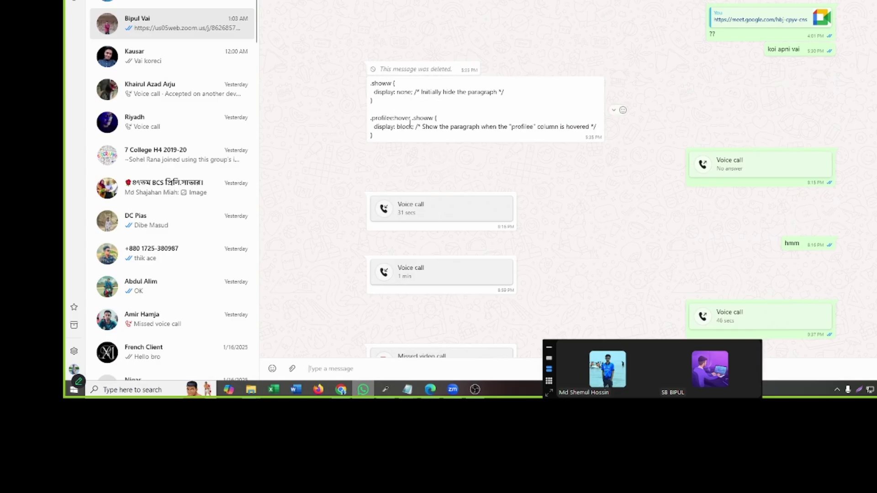
pyautogui.moveTo(378, 135); pyautogui.dragTo(361, 78)
pyautogui.hotkey('ctrl', 'c')
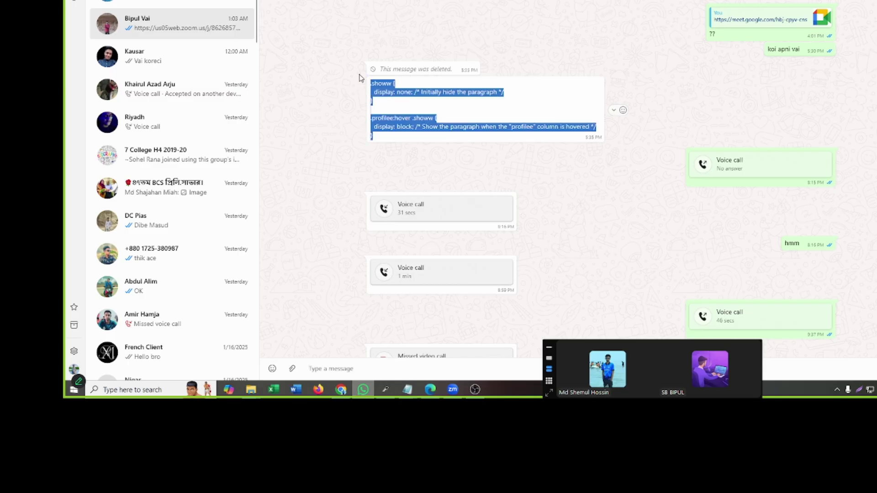
# - Open the Running Image Code text file from the Webdeveloment Doccument folder on Local Disk (D:)
pyautogui.hotkey('alt', 'Tab')
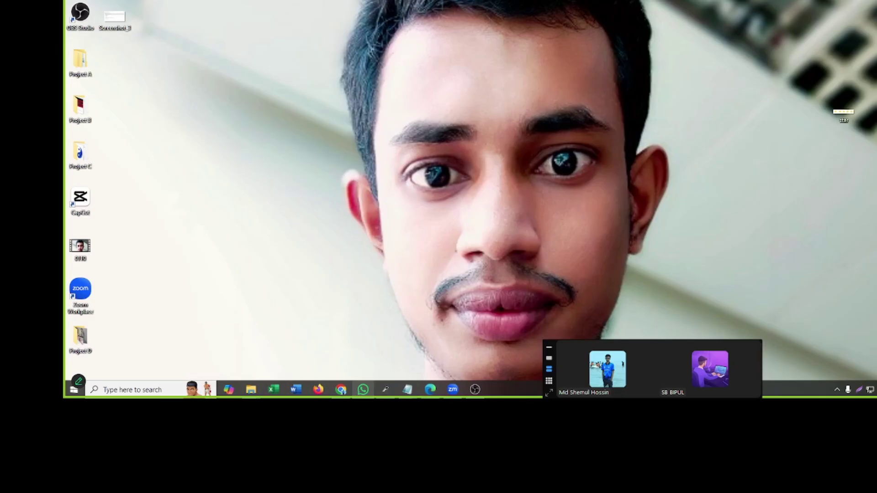
pyautogui.press('super+e')
pyautogui.doubleClick(314, 36)
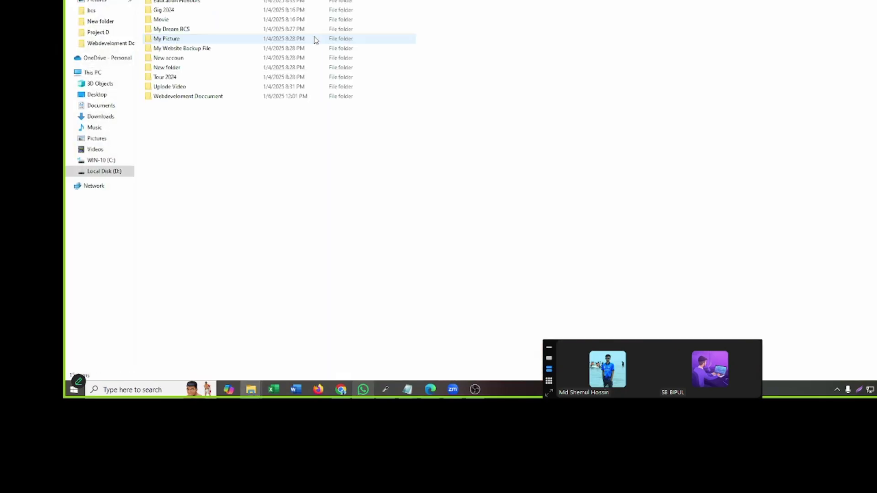
pyautogui.doubleClick(183, 96)
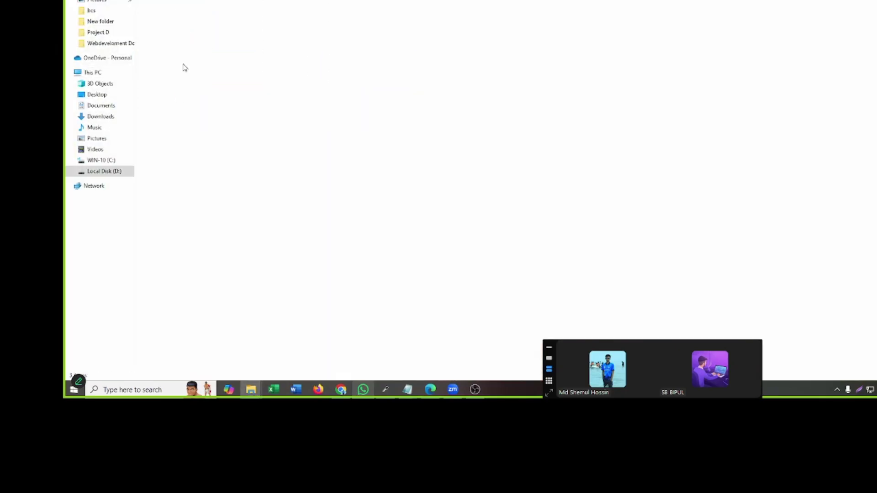
pyautogui.doubleClick(198, 47)
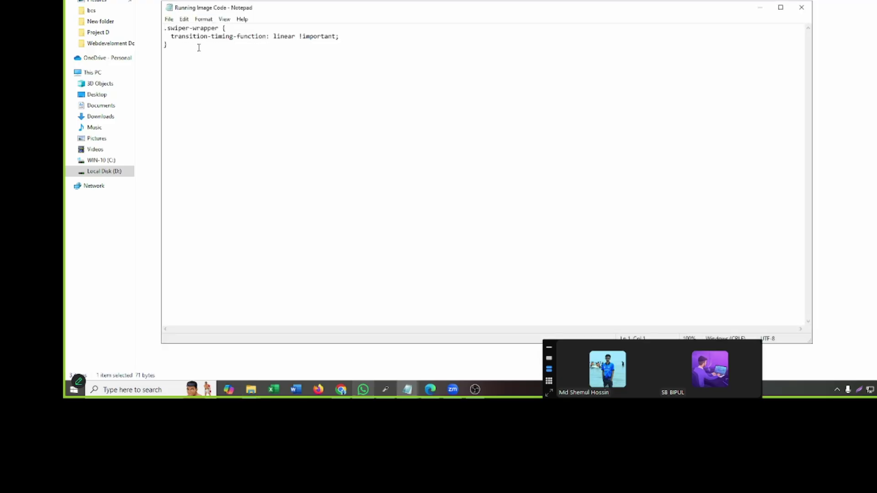
# - Add the heading "Hite show" below the .swiper-wrapper rule and paste the copied CSS snippet under it
pyautogui.press('Return')
pyautogui.press('Return')
pyautogui.hotkey('ctrl', 'v')
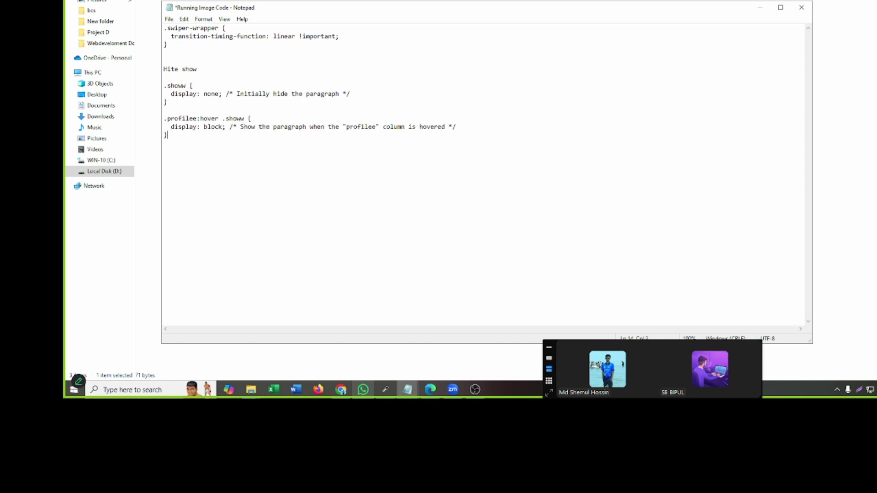
# - Clear the File Explorer and Running Image Code windows off the screen and refresh the desktop
pyautogui.click(845, 137)
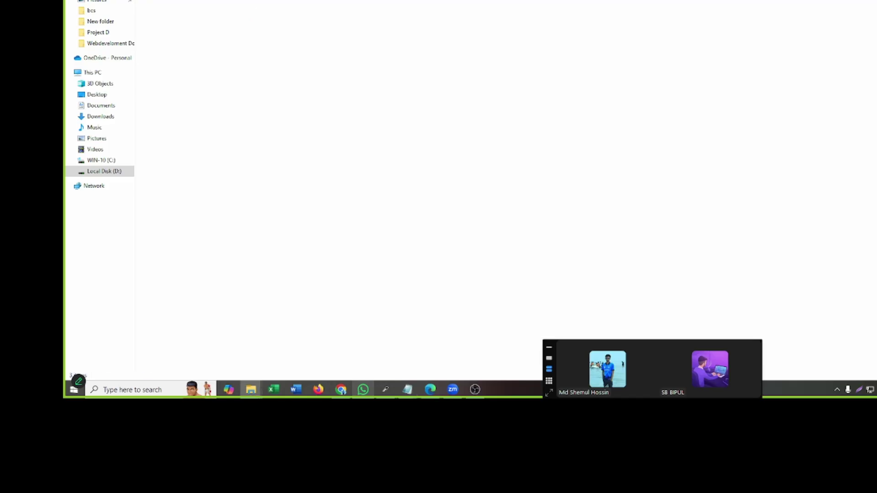
pyautogui.click(788, 8)
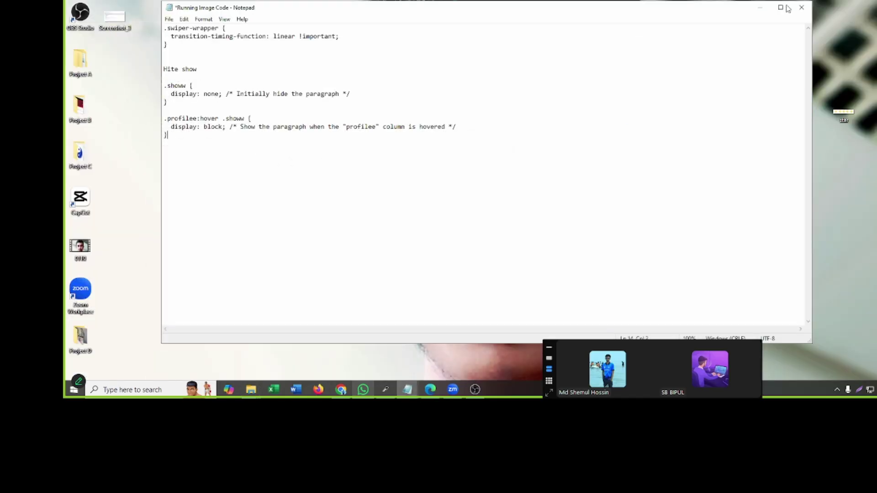
pyautogui.click(781, 6)
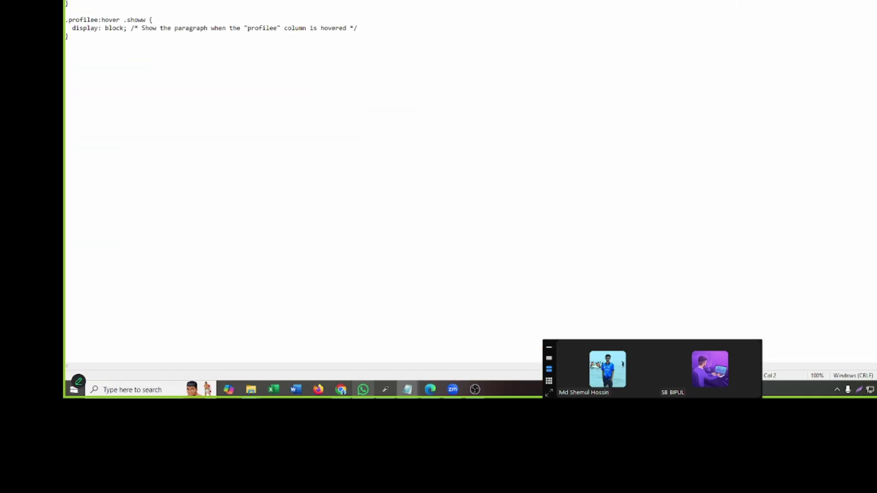
pyautogui.click(876, 0)
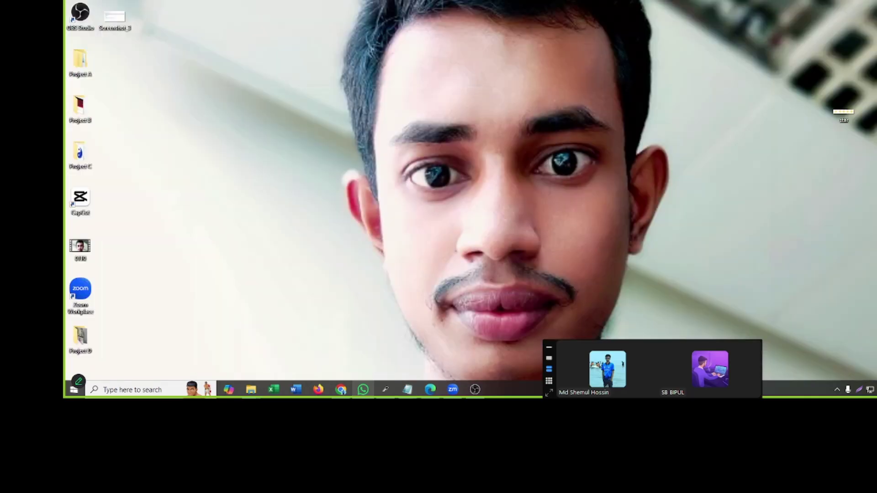
pyautogui.rightClick(414, 0)
pyautogui.click(447, 20)
# - Close the two older Running Image Code windows, saving the changes in the one with the transition: 1s rule
pyautogui.moveTo(404, 393)
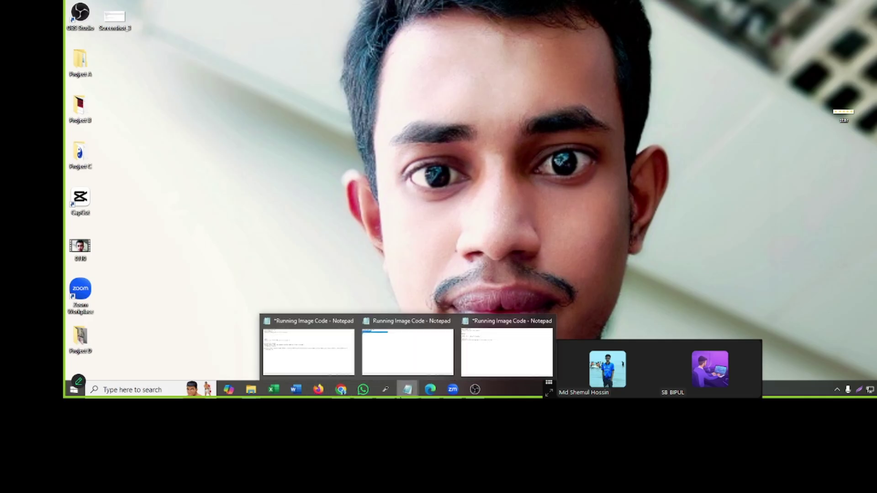
pyautogui.click(333, 365)
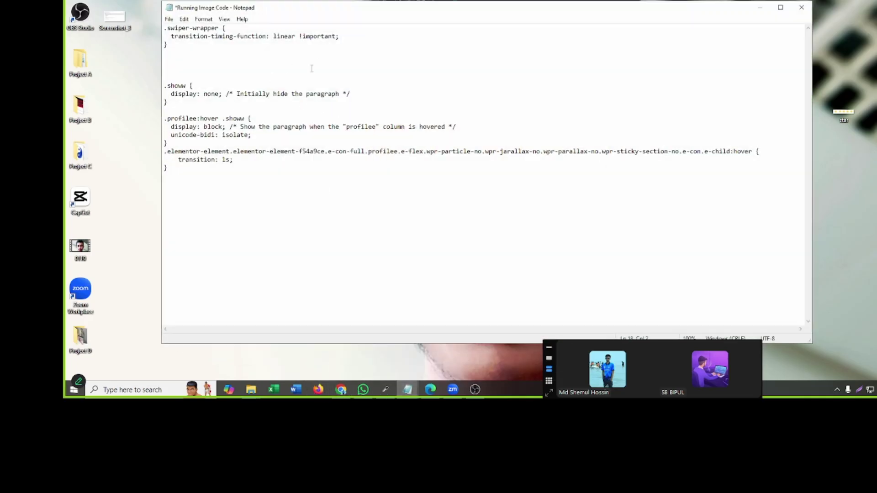
pyautogui.click(799, 5)
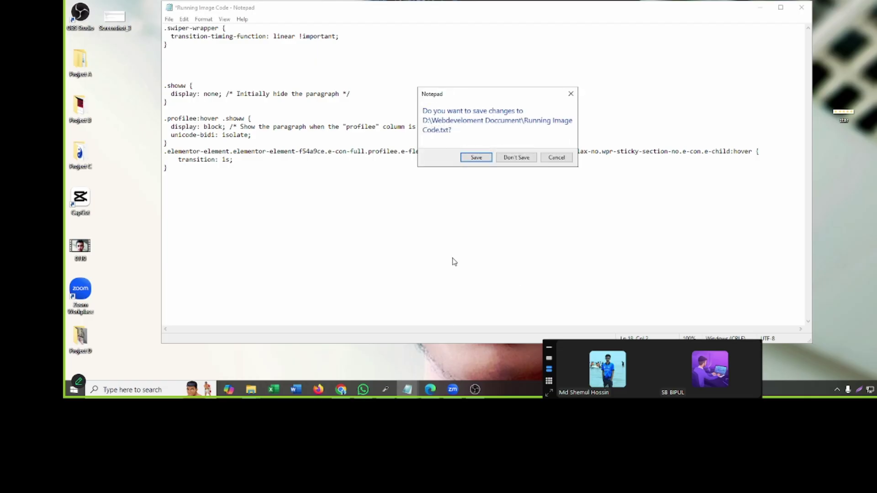
pyautogui.click(482, 157)
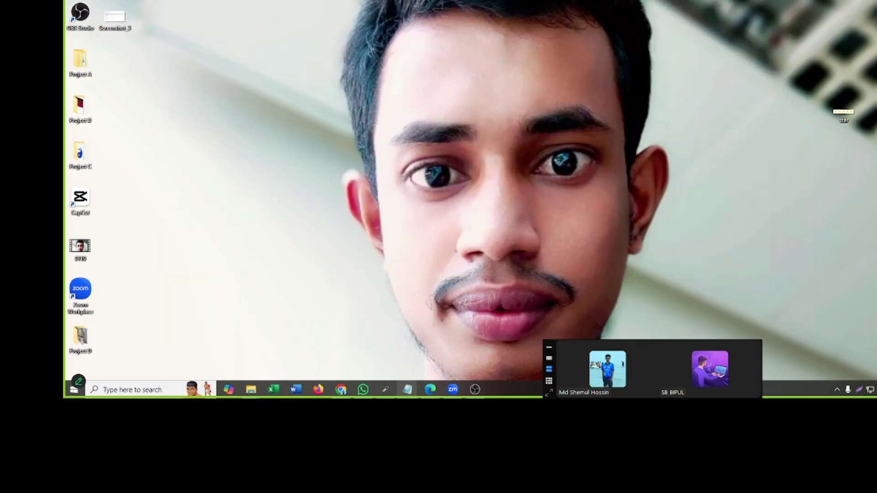
pyautogui.moveTo(407, 389)
pyautogui.click(360, 342)
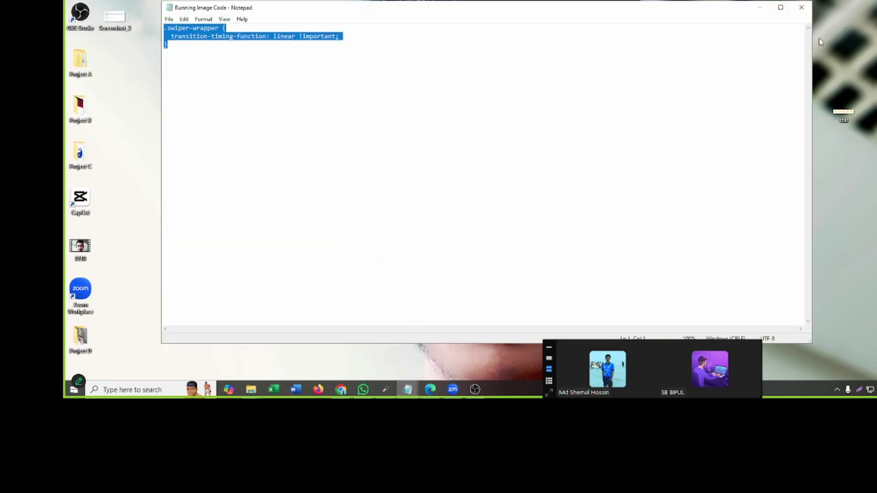
pyautogui.click(801, 7)
# - Bring back the Running Image Code window with the "Hite show" snippet and restore it to a smaller size
pyautogui.click(385, 389)
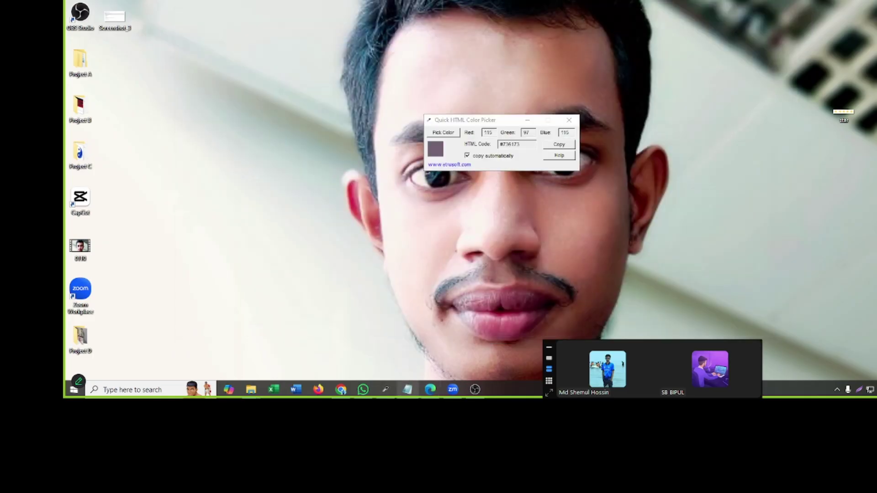
pyautogui.click(407, 389)
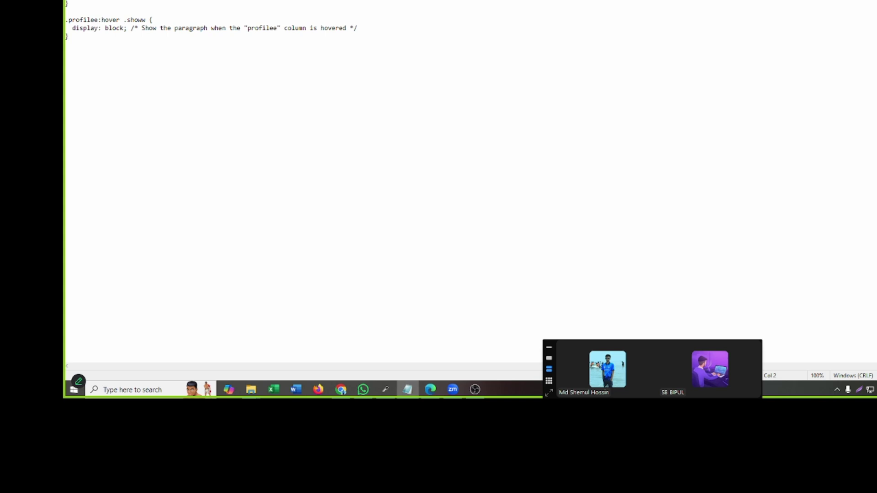
pyautogui.press('super+Down')
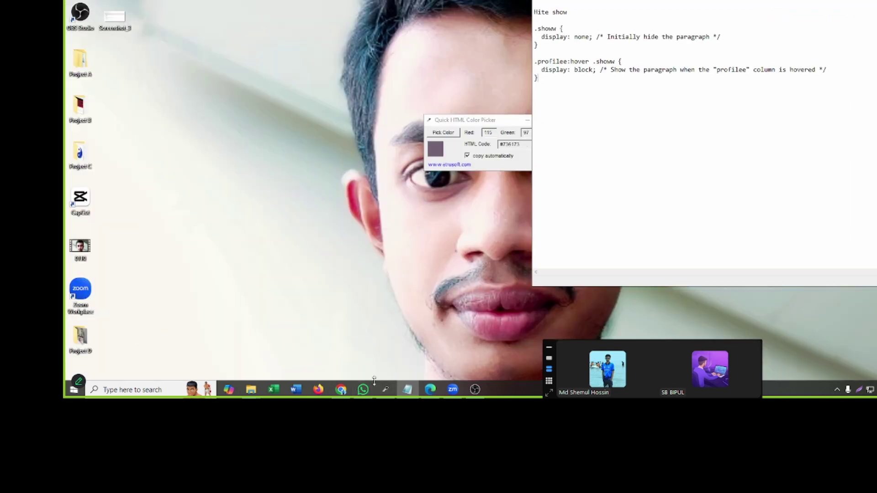
# - Copy the class name showw from the CSS message in WhatsApp and return to the slide container's advanced settings
pyautogui.click(363, 389)
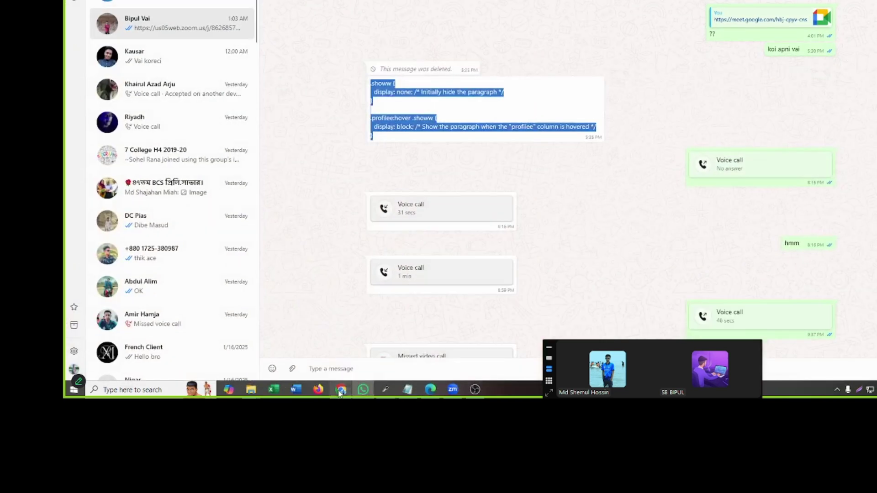
pyautogui.click(340, 391)
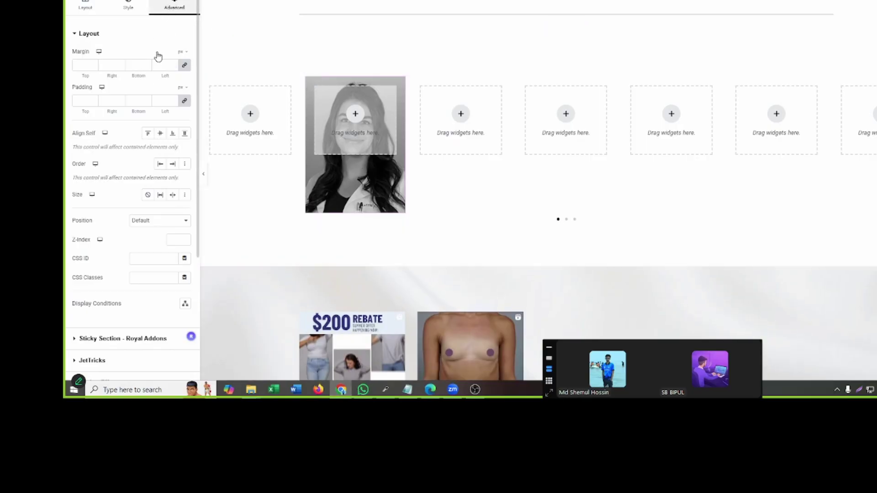
pyautogui.scroll(-4, 109, 157)
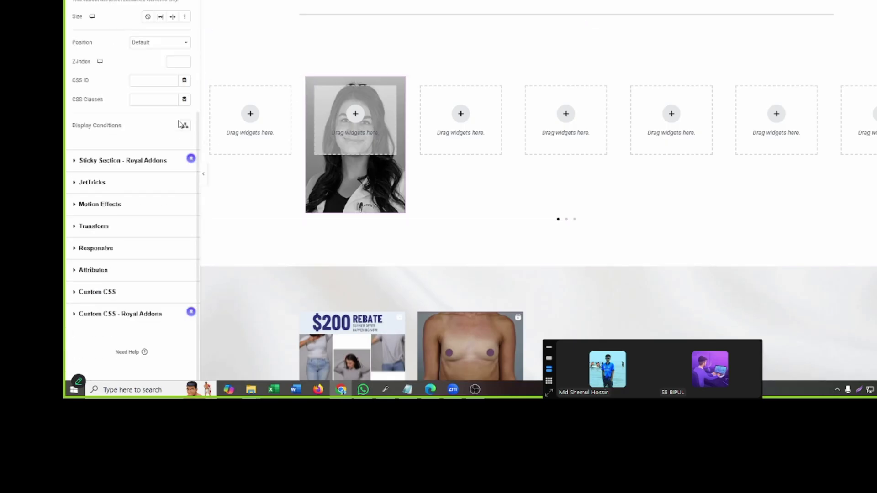
pyautogui.click(363, 390)
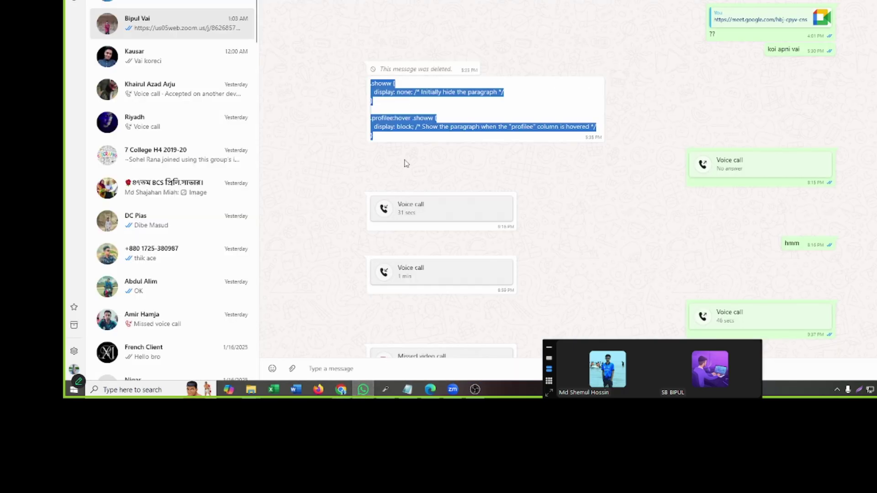
pyautogui.click(392, 93)
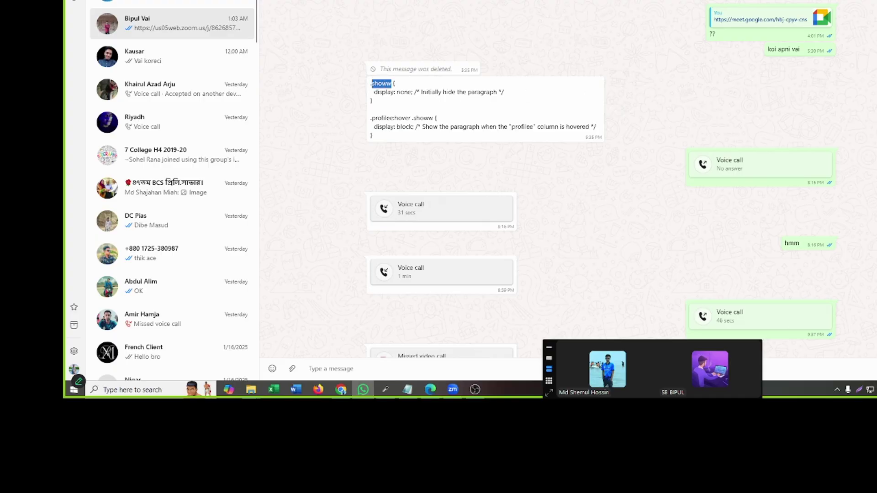
pyautogui.hotkey('alt', 'Tab')
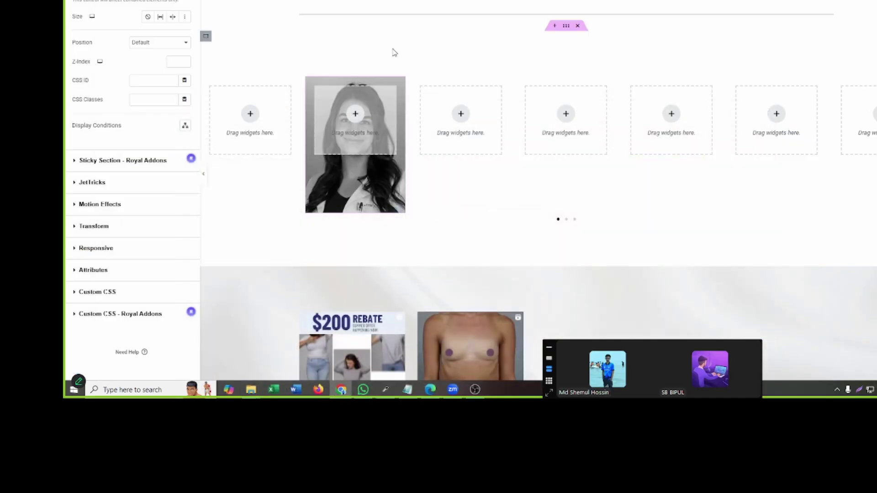
# - Copy the class name .profilee from the CSS message in WhatsApp and return to the slide container's CSS Classes setting
pyautogui.click(362, 389)
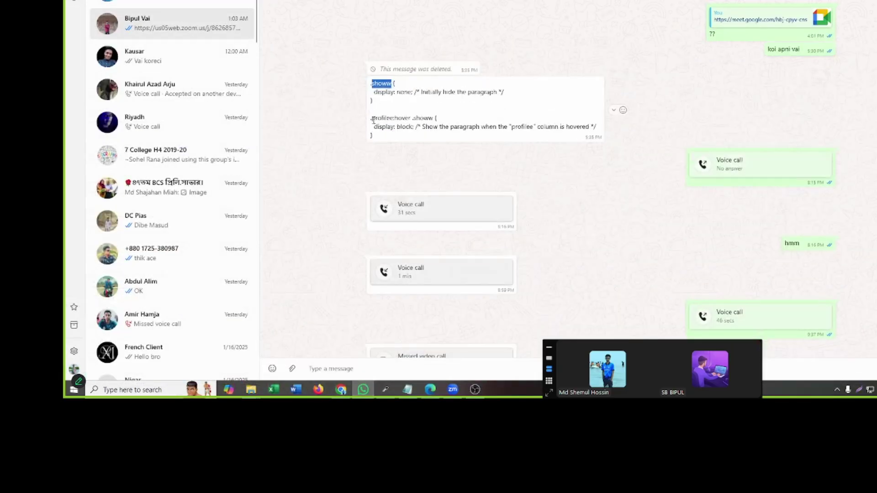
pyautogui.moveTo(372, 118); pyautogui.dragTo(381, 118)
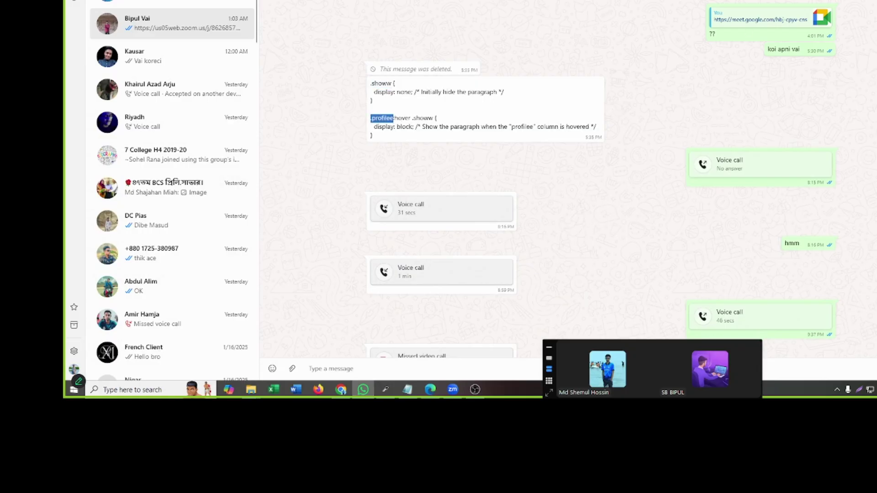
pyautogui.hotkey('alt', 'Tab')
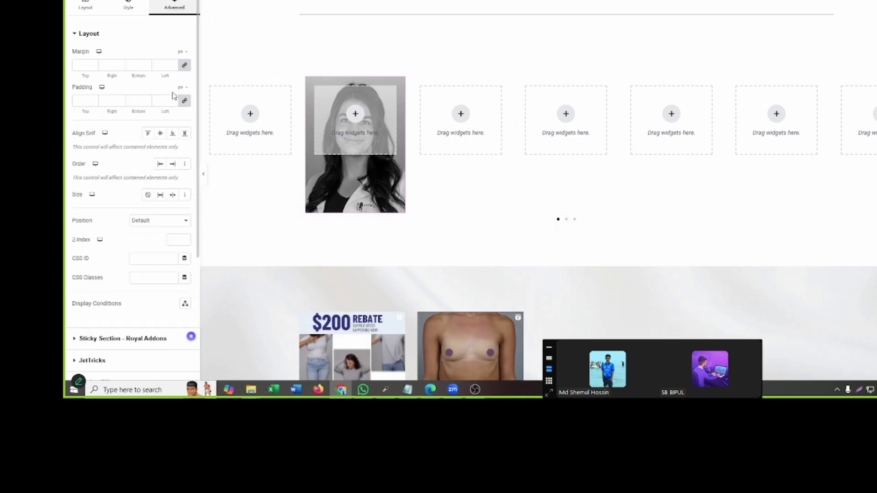
pyautogui.scroll(-1, 160, 122)
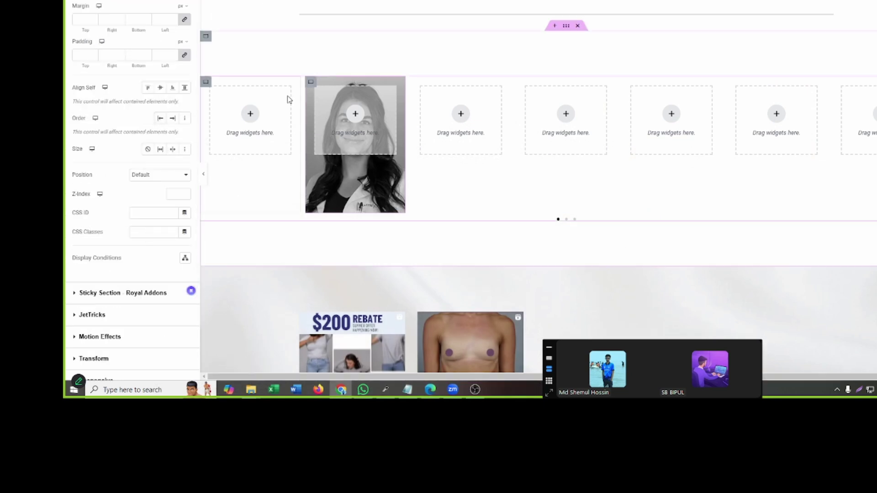
# - Assign the CSS class profilee to the photo slide container and add a Heading widget inside that slide
pyautogui.click(157, 233)
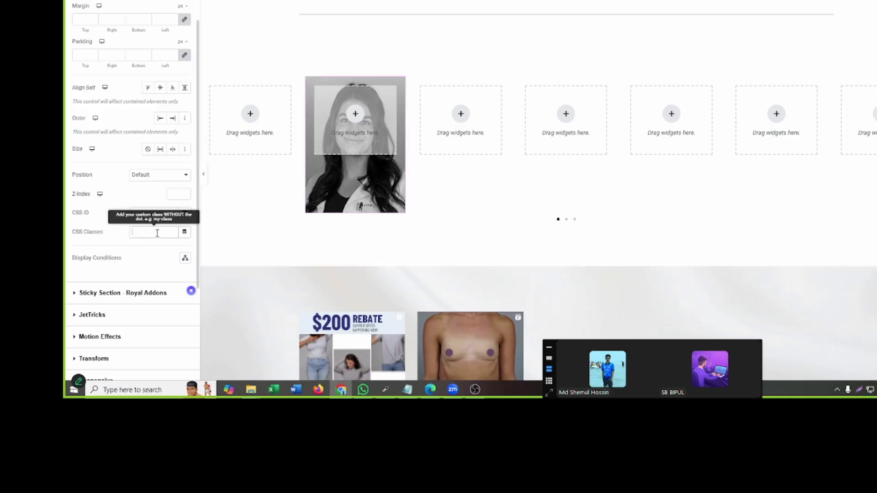
pyautogui.click(134, 232)
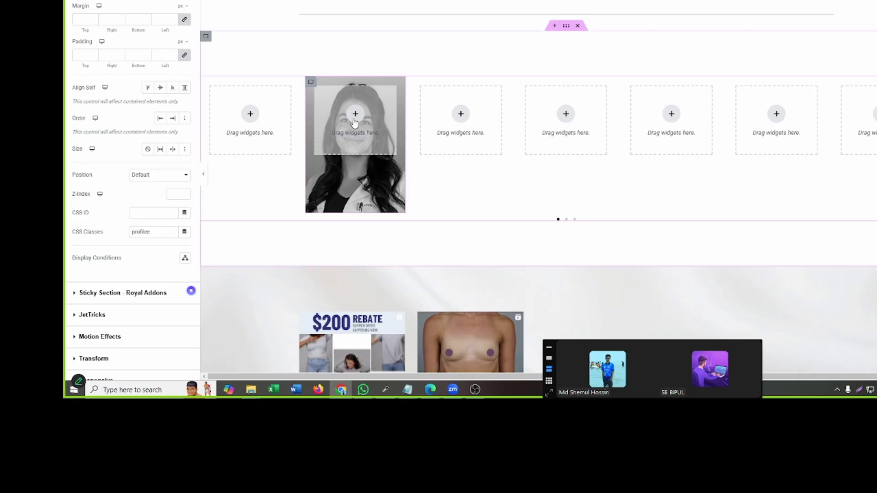
pyautogui.click(363, 130)
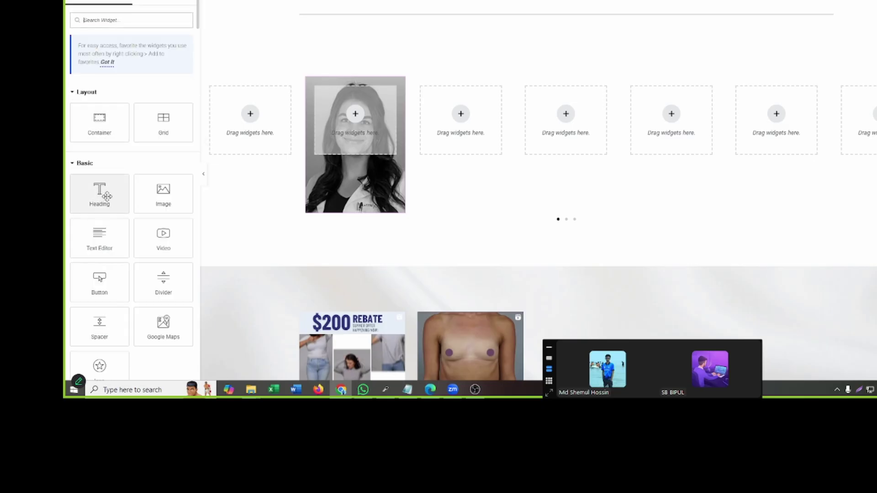
pyautogui.click(297, 1)
pyautogui.moveTo(357, 233)
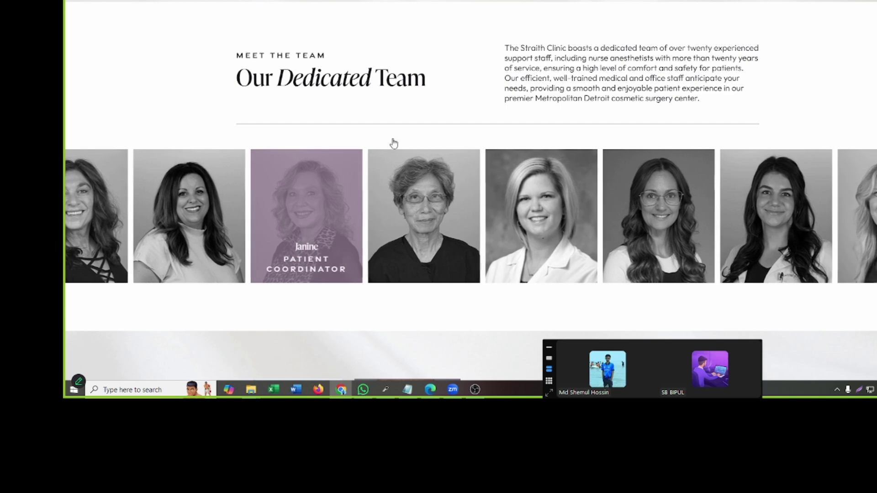
pyautogui.hotkey('ctrl', 'Tab')
pyautogui.moveTo(99, 193); pyautogui.dragTo(348, 125)
# - Inspect the Licensed Aesthetician card in the reference site's team carousel to reach its name and job title in the HTML
pyautogui.hotkey('ctrl', 'Tab')
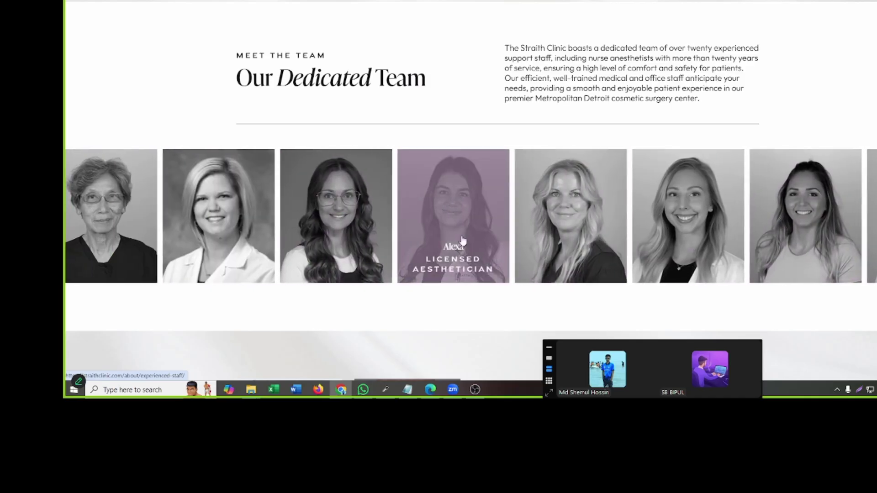
pyautogui.rightClick(461, 242)
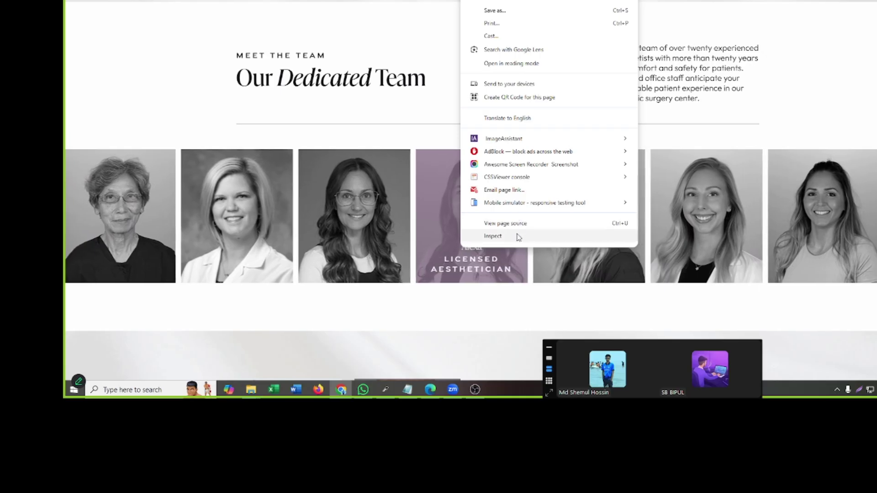
pyautogui.click(519, 236)
pyautogui.scroll(-2, 525, 135)
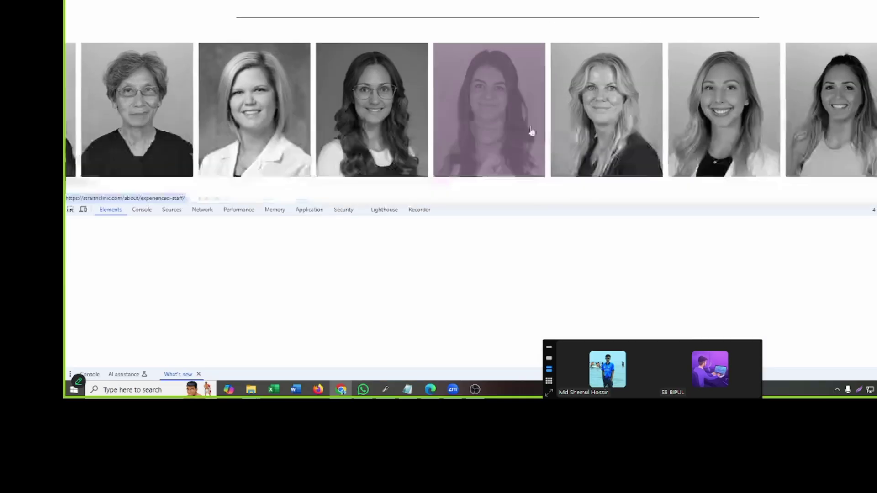
pyautogui.scroll(-3, 529, 132)
pyautogui.scroll(-1, 155, 284)
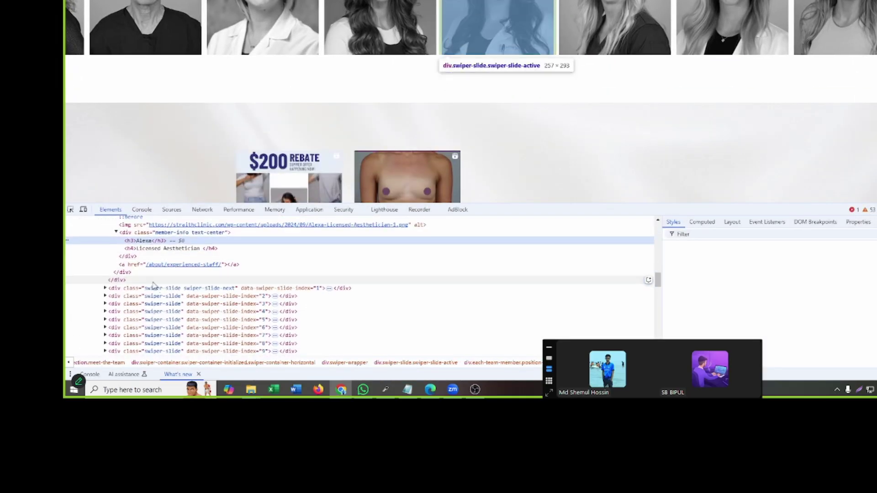
# - Copy the team member's first name and the title Licensed Aesthetician from the inspected HTML and return to the Elementor editor
pyautogui.doubleClick(144, 240)
pyautogui.rightClick(147, 241)
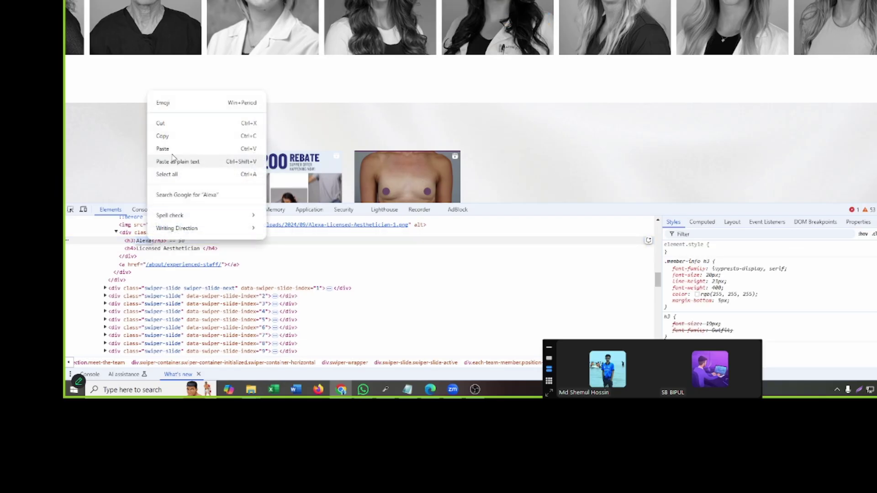
pyautogui.click(167, 136)
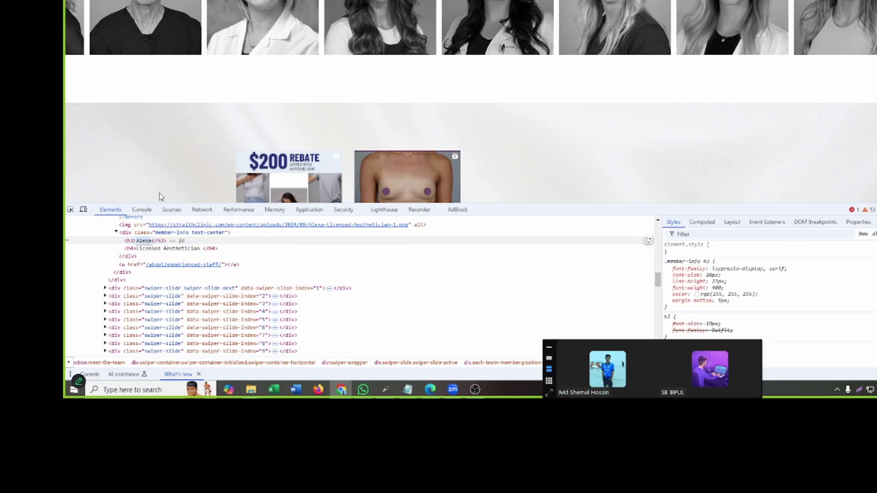
pyautogui.doubleClick(174, 249)
pyautogui.rightClick(182, 249)
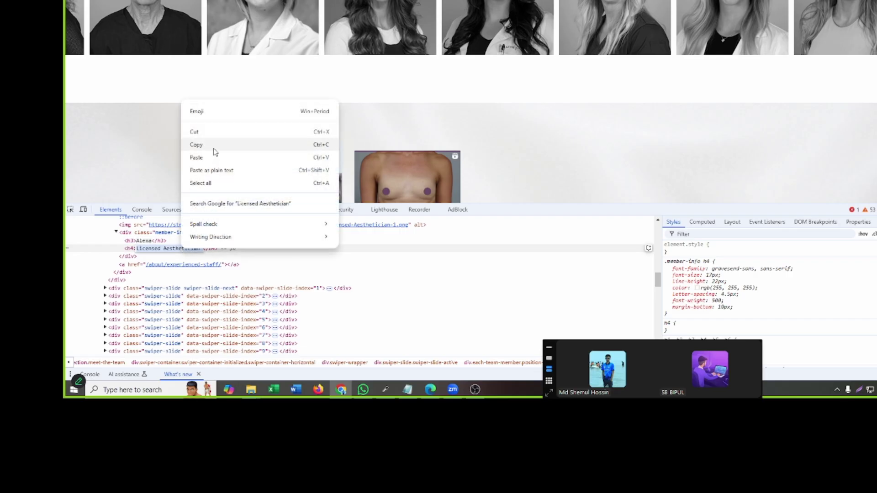
pyautogui.click(215, 145)
pyautogui.click(352, 1)
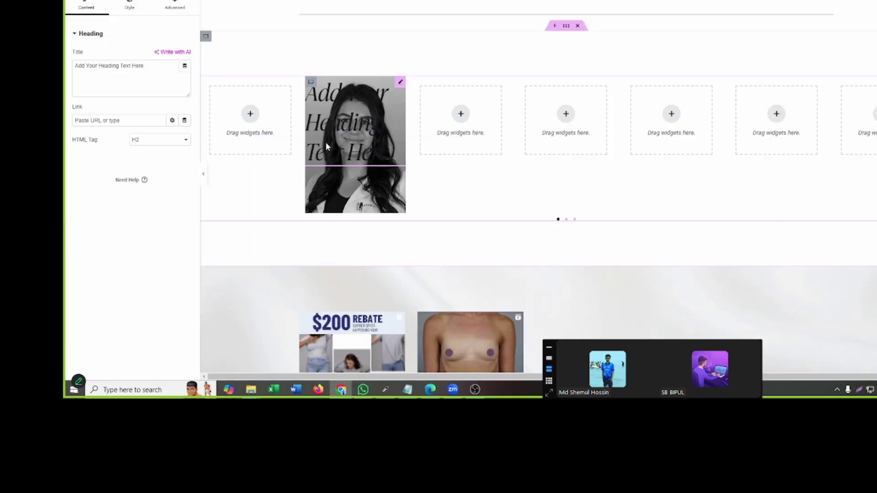
# - Replace the placeholder heading text with the team member's first name from the clipboard history and center-align the heading
pyautogui.tripleClick(144, 74)
pyautogui.press('super+v')
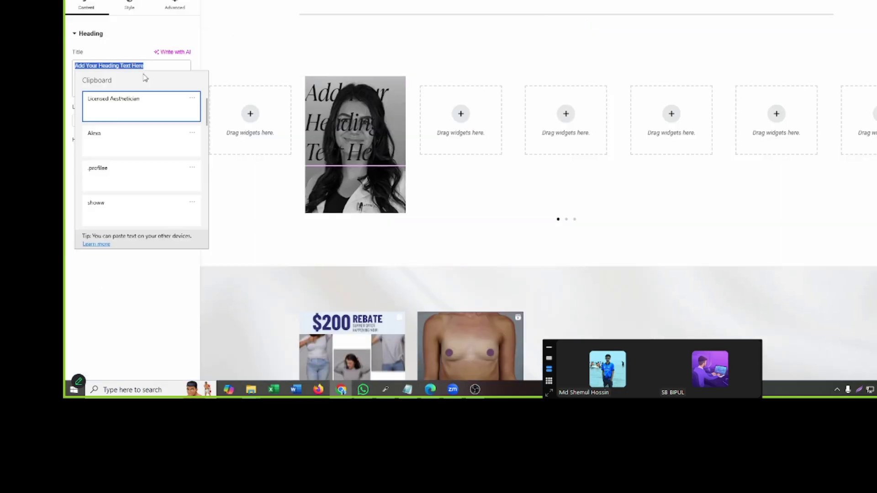
pyautogui.click(129, 134)
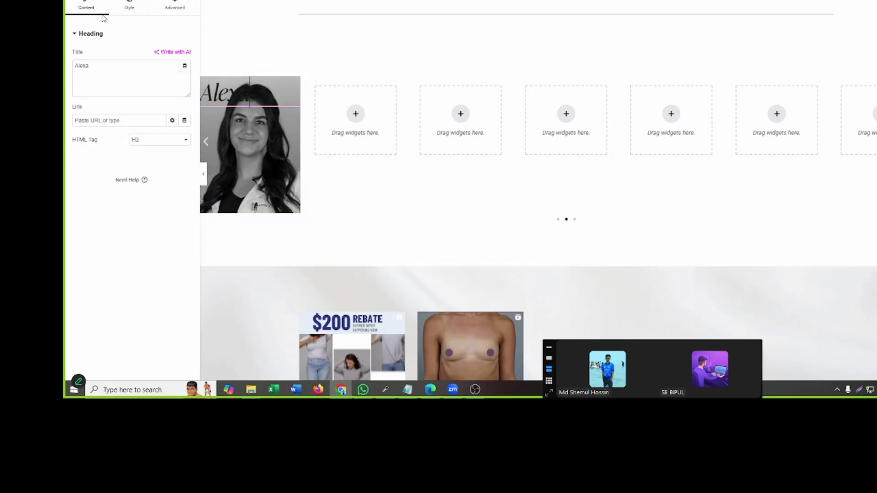
pyautogui.click(129, 6)
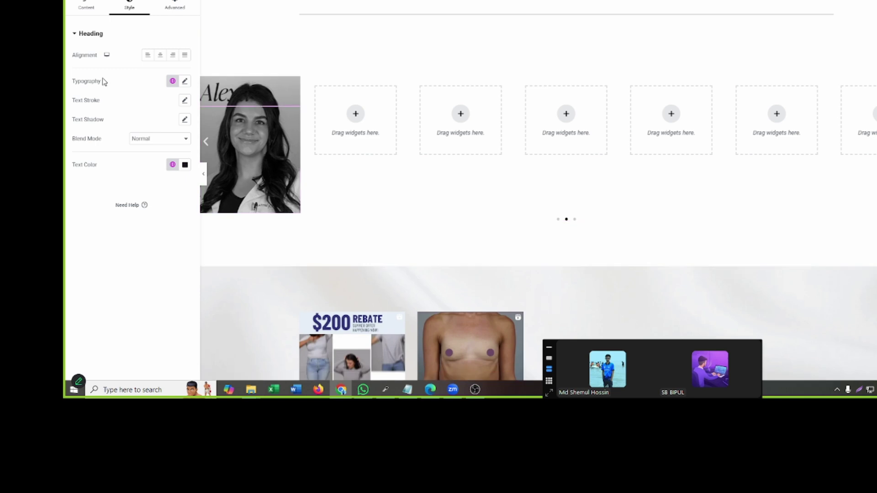
pyautogui.click(160, 56)
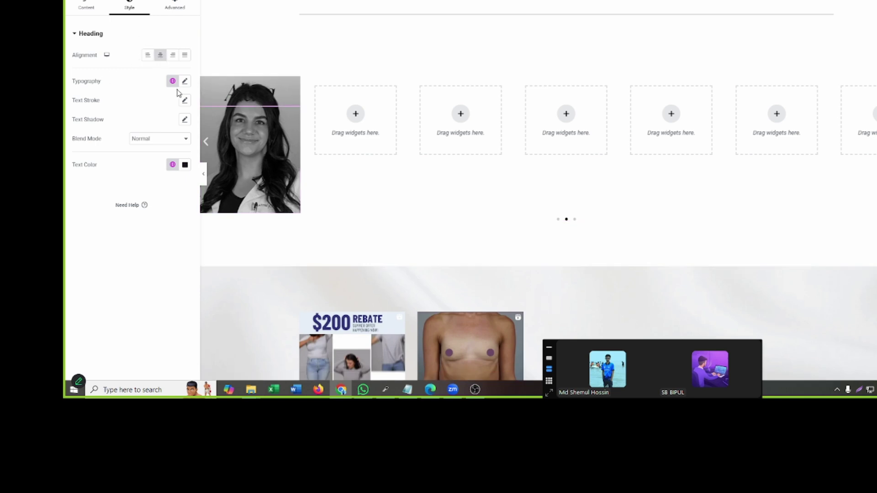
# - Set the photo slide container's Justify Content to End so the heading sits at the bottom of the photo
pyautogui.click(205, 81)
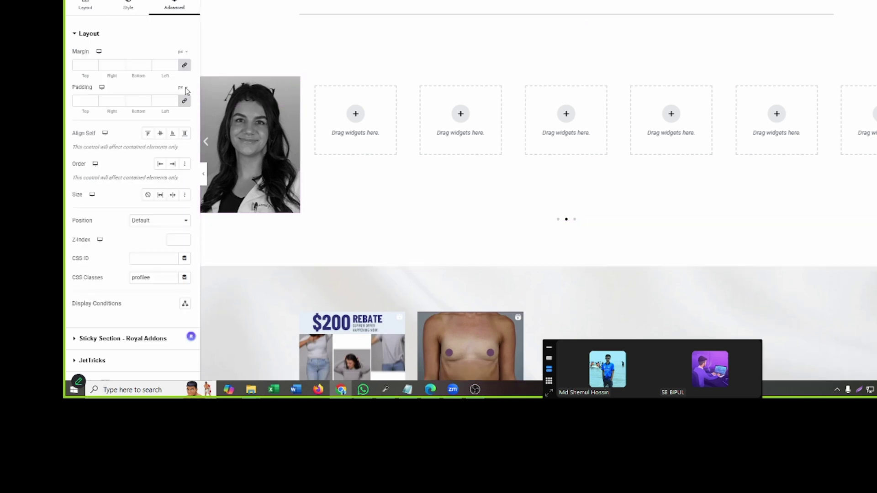
pyautogui.click(78, 3)
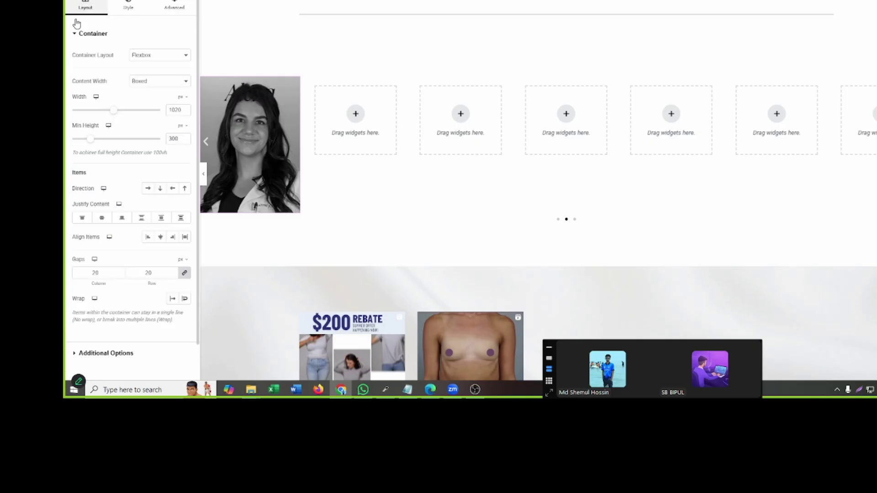
pyautogui.click(103, 218)
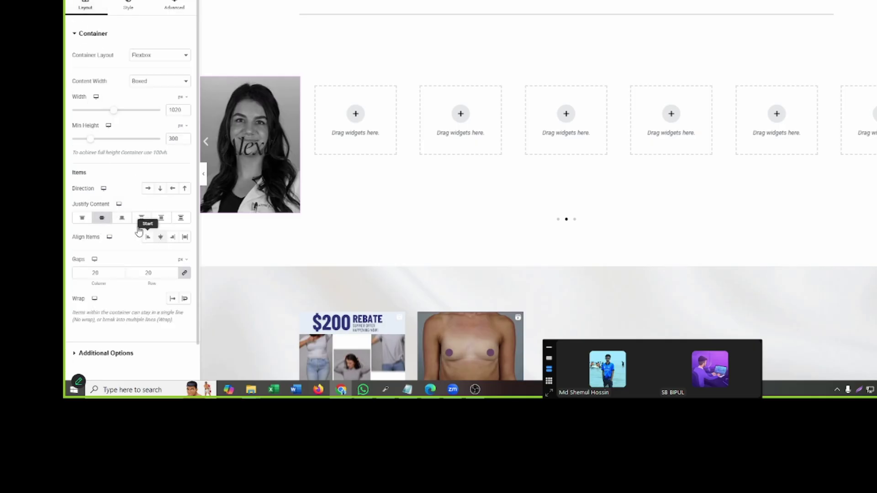
pyautogui.click(122, 219)
pyautogui.click(128, 5)
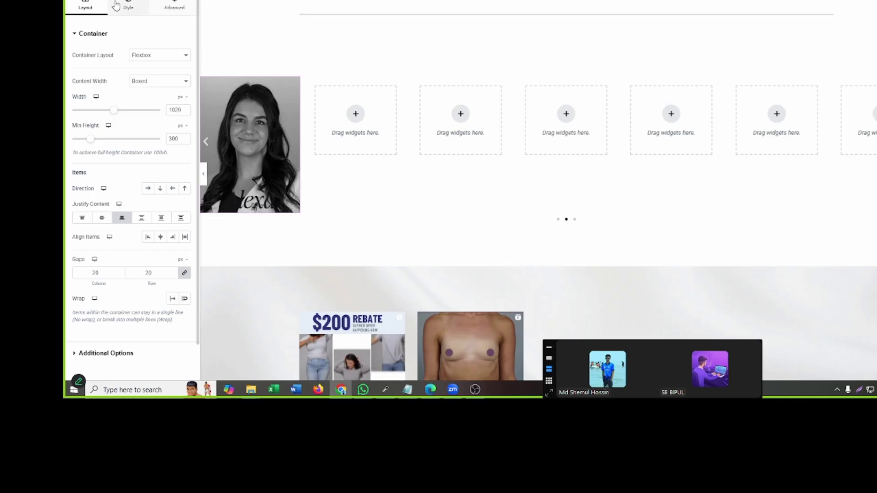
pyautogui.click(183, 97)
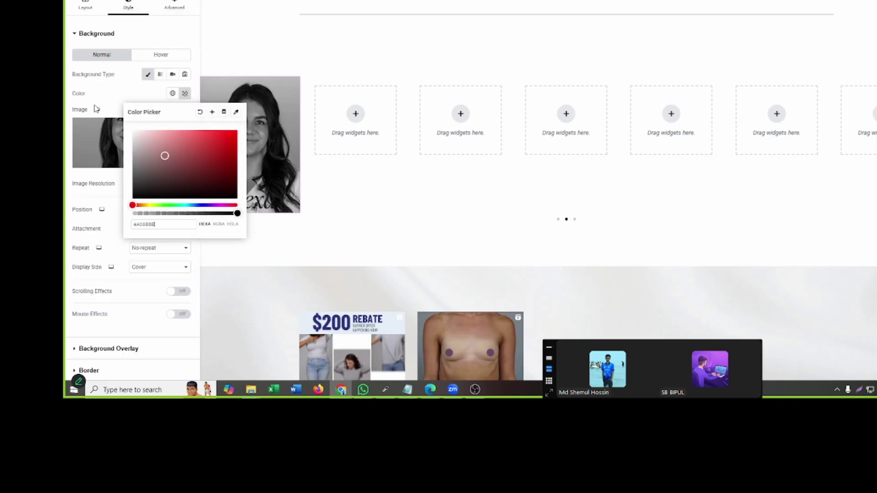
pyautogui.click(129, 63)
# - Unlink the slide container's margin and padding values, keeping all margins at 0 and setting the bottom padding to 14 px
pyautogui.click(172, 6)
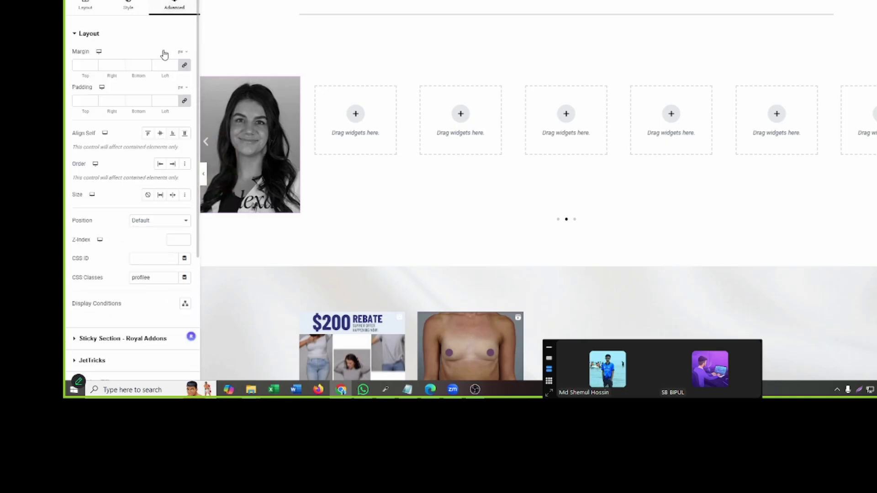
pyautogui.click(184, 100)
pyautogui.click(182, 52)
pyautogui.click(139, 37)
pyautogui.click(140, 35)
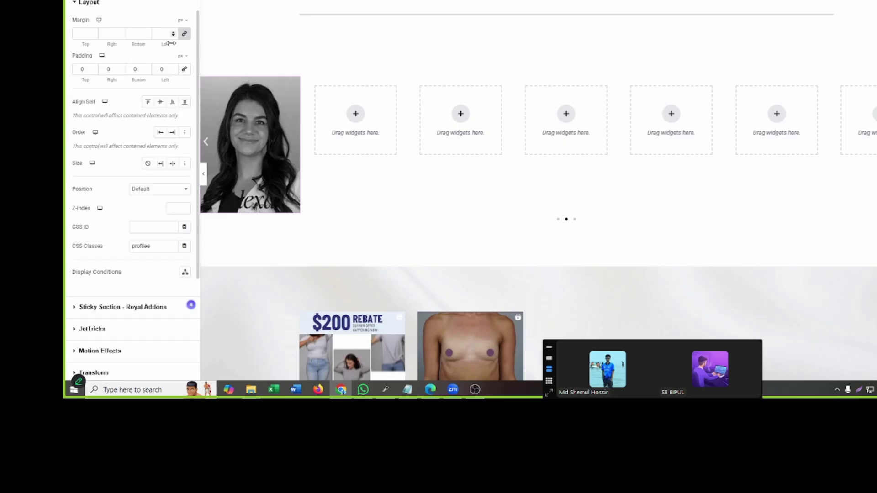
pyautogui.click(184, 34)
pyautogui.click(146, 36)
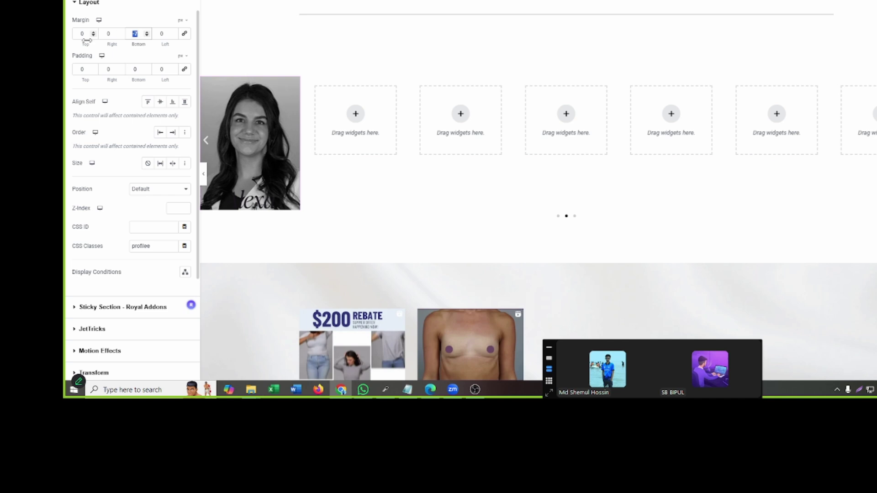
pyautogui.write('0')
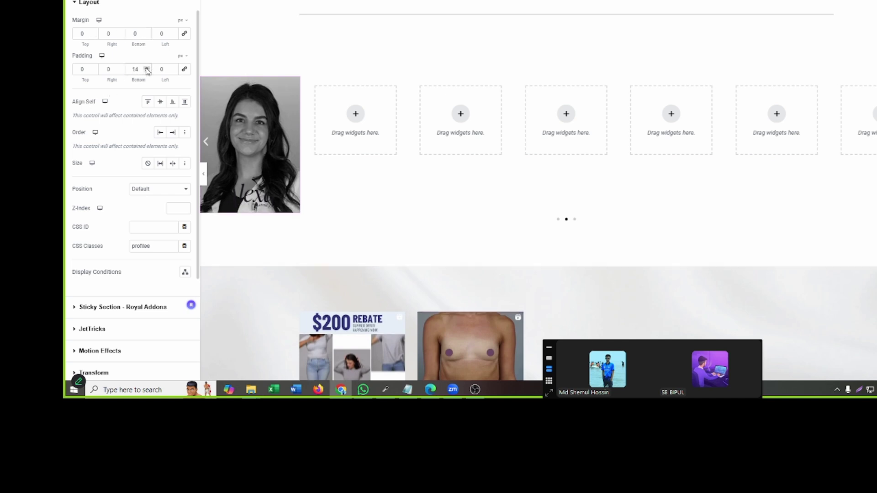
# - Set the text color of the name heading on the photo slide to white
pyautogui.click(256, 197)
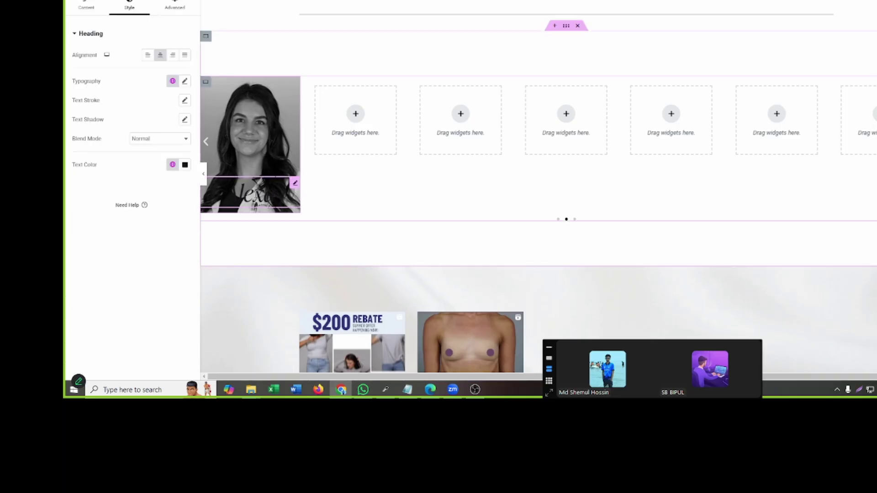
pyautogui.rightClick(254, 182)
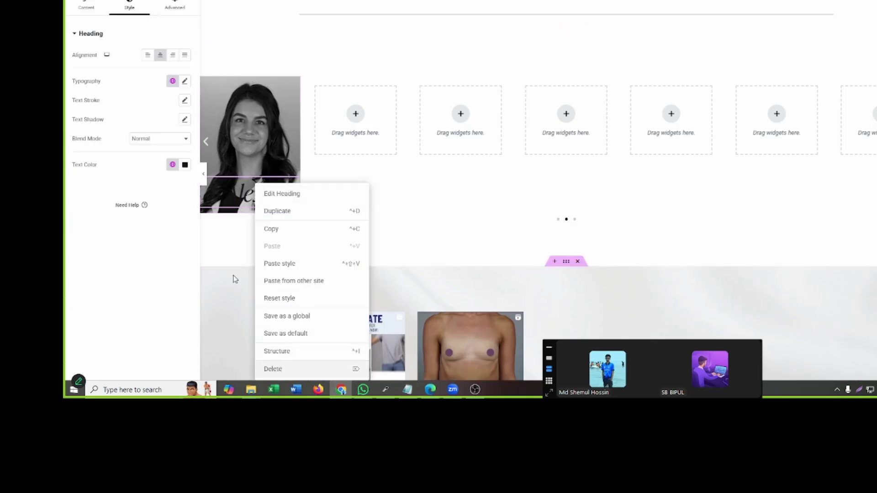
pyautogui.click(170, 6)
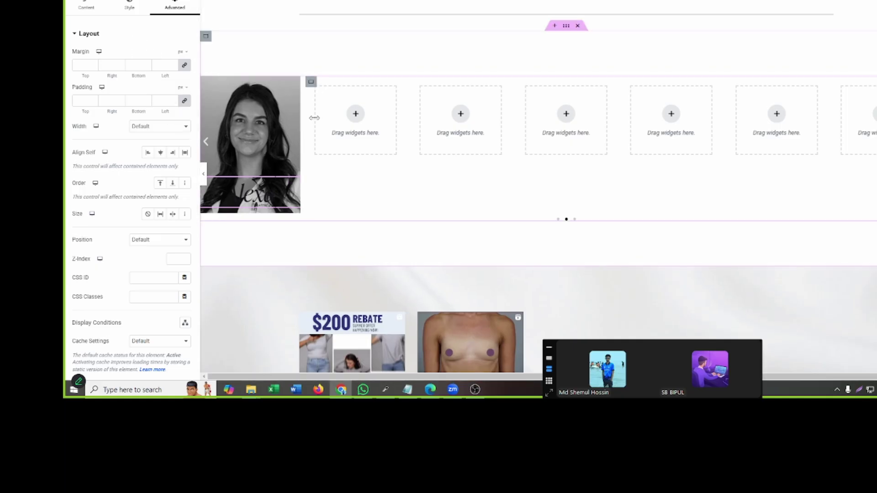
pyautogui.scroll(-2, 342, 107)
pyautogui.scroll(1, 293, 100)
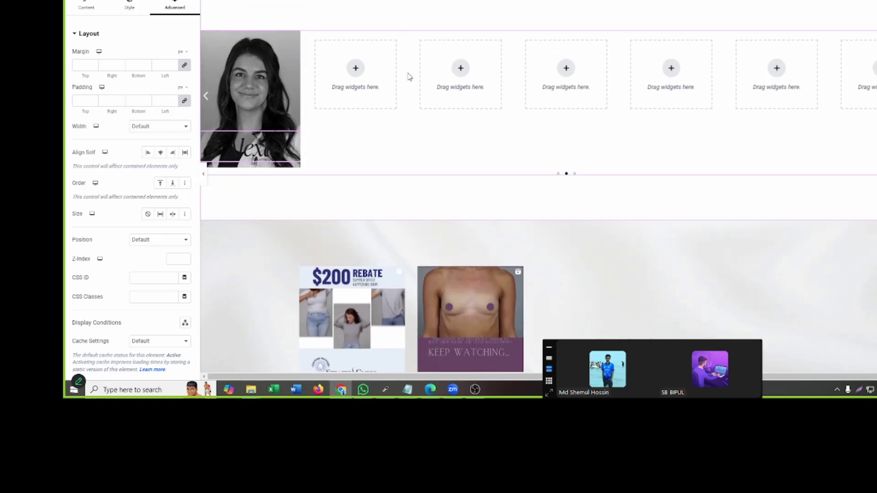
pyautogui.click(121, 8)
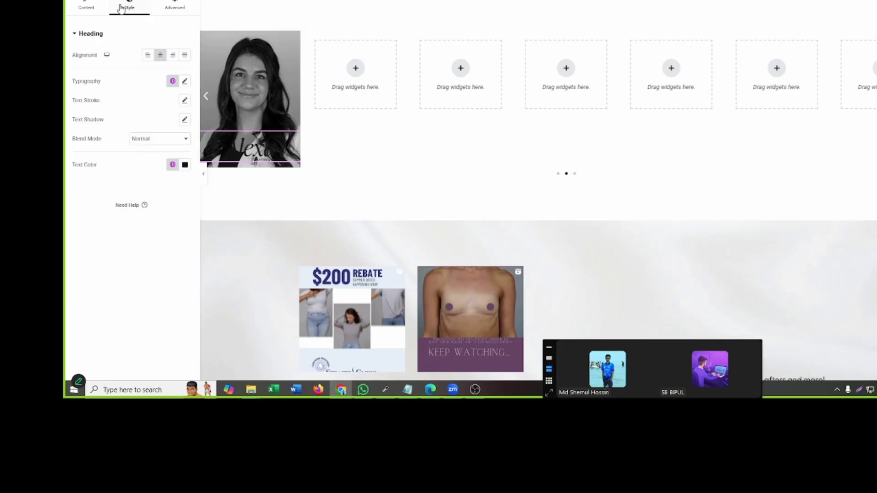
pyautogui.click(185, 165)
pyautogui.click(65, 121)
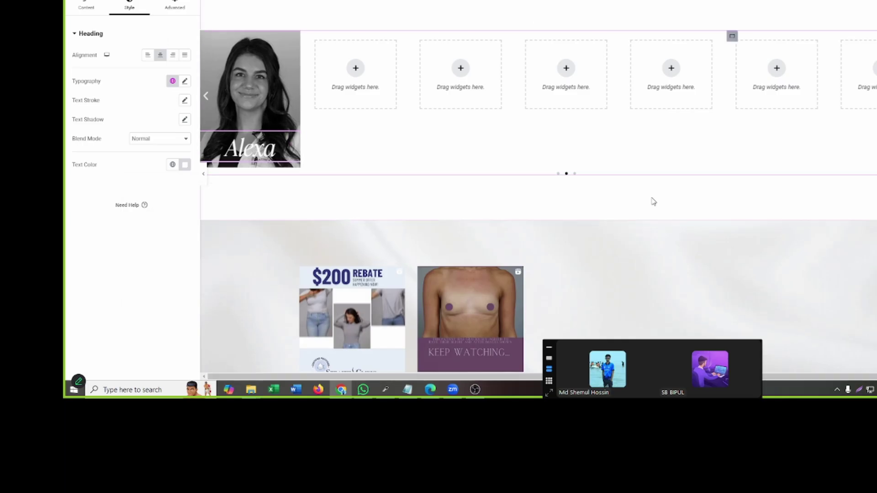
pyautogui.click(174, 9)
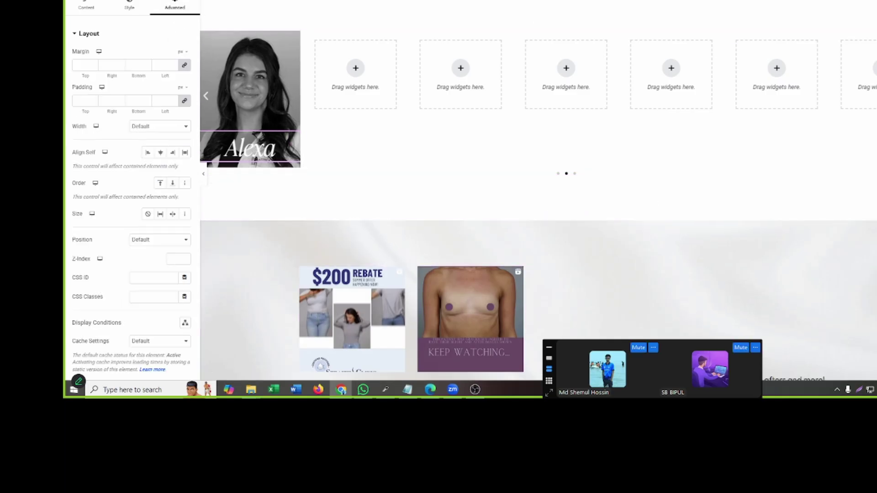
pyautogui.click(91, 10)
pyautogui.click(120, 7)
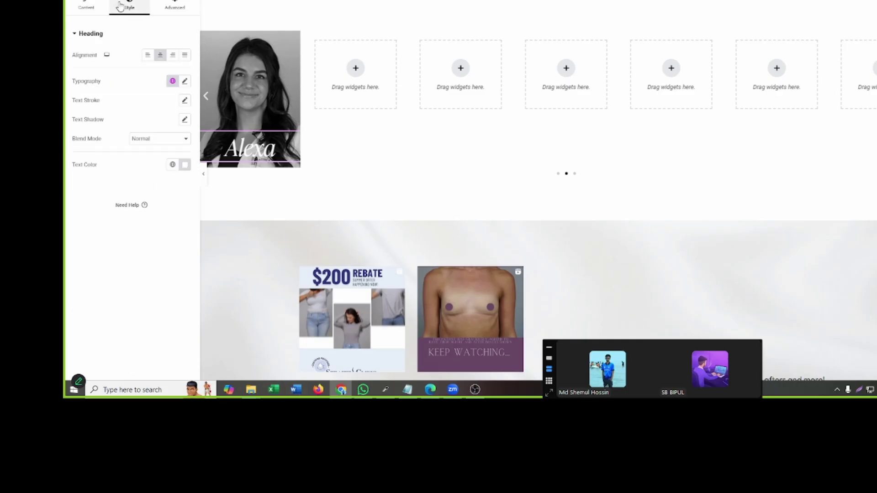
pyautogui.click(177, 10)
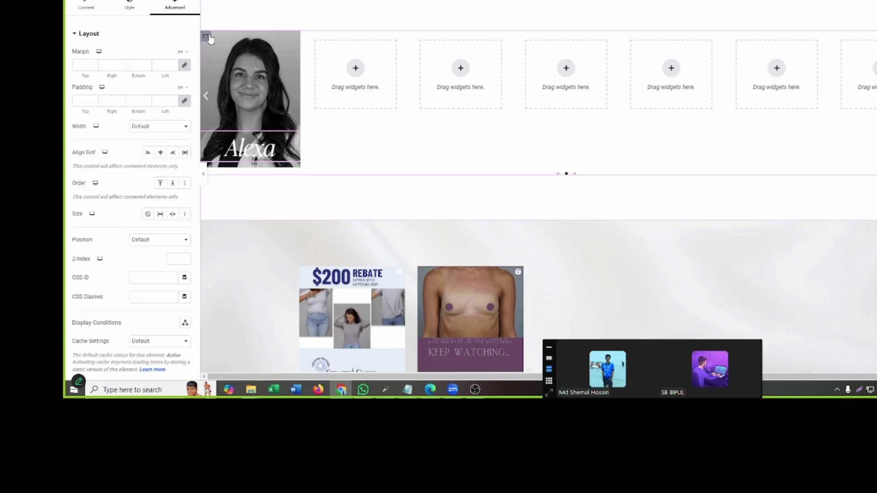
# - Set the photo slide container's Justify Content to Center and duplicate the name heading inside the slide
pyautogui.click(208, 36)
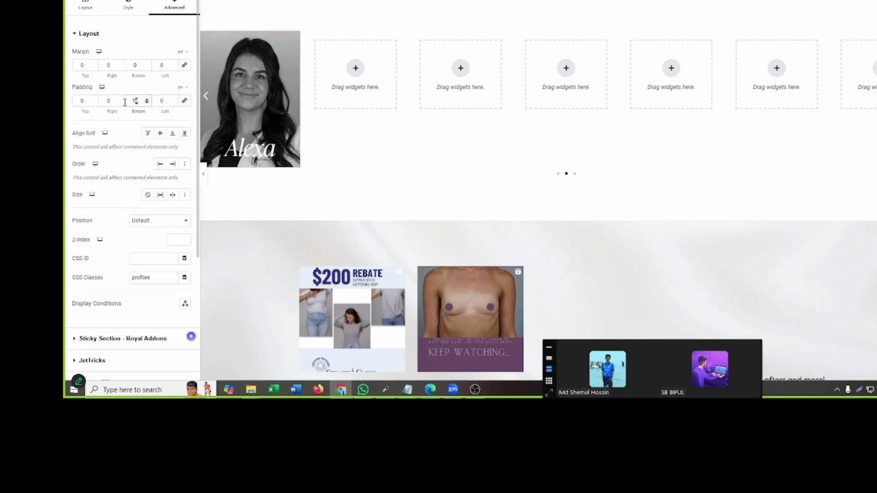
pyautogui.click(84, 7)
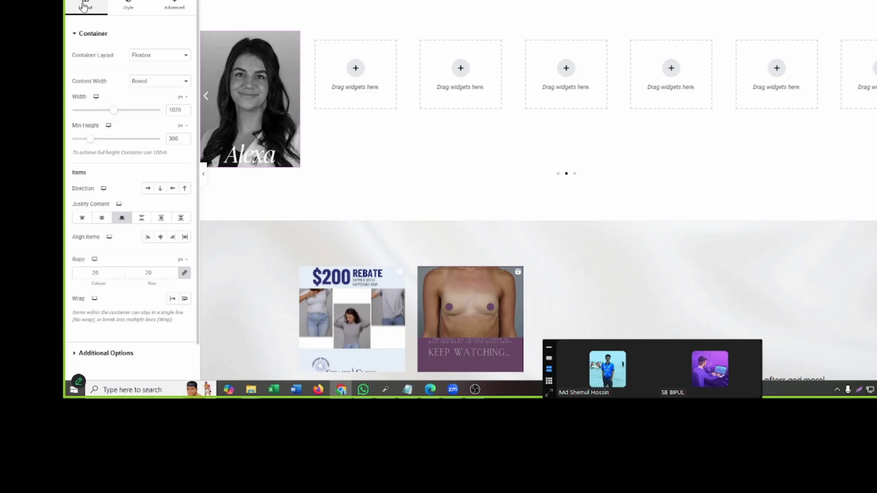
pyautogui.click(101, 218)
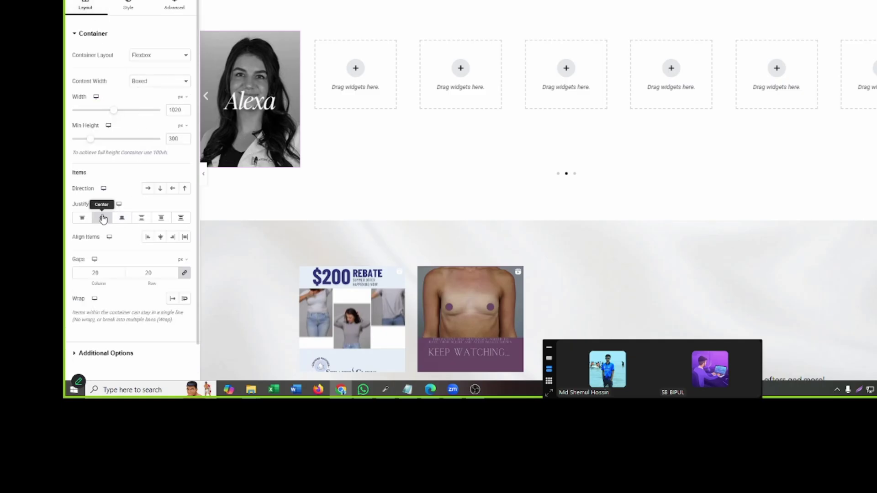
pyautogui.rightClick(253, 100)
pyautogui.click(274, 122)
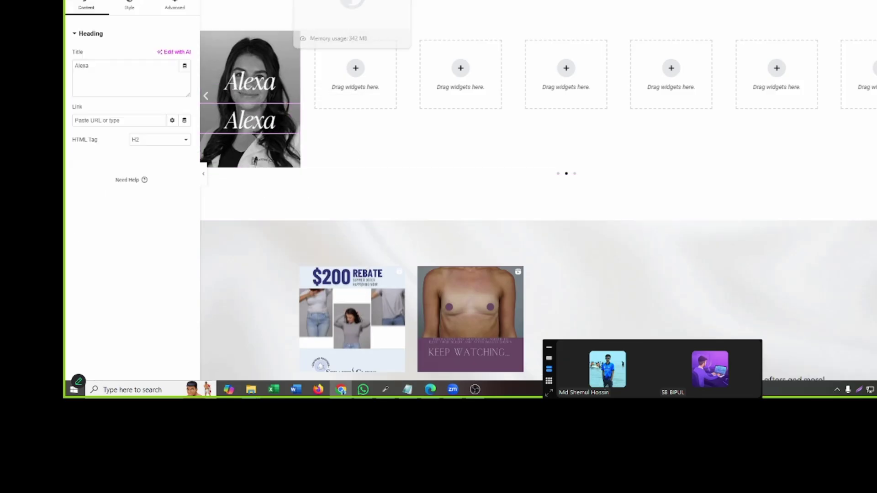
# - Examine the reference site's team carousel and its Experienced Staff page, return to the homepage and dismiss the surgical pricing popup
pyautogui.click(325, 1)
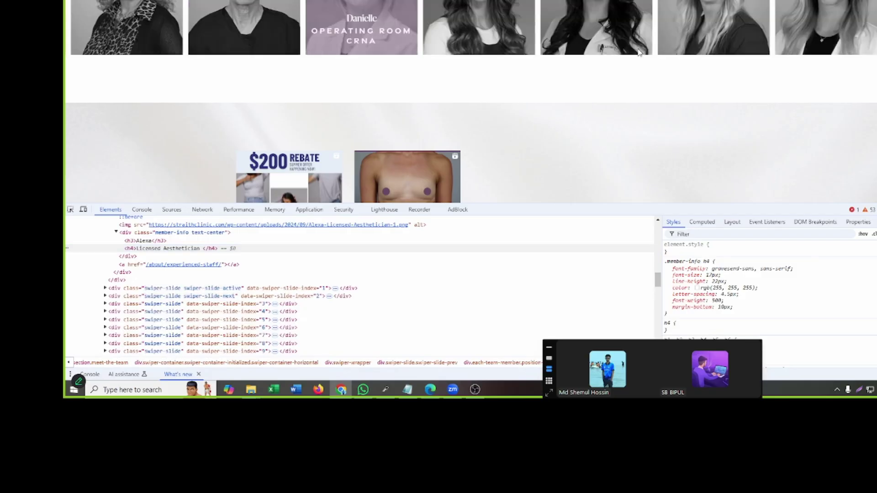
pyautogui.scroll(3, 280, 50)
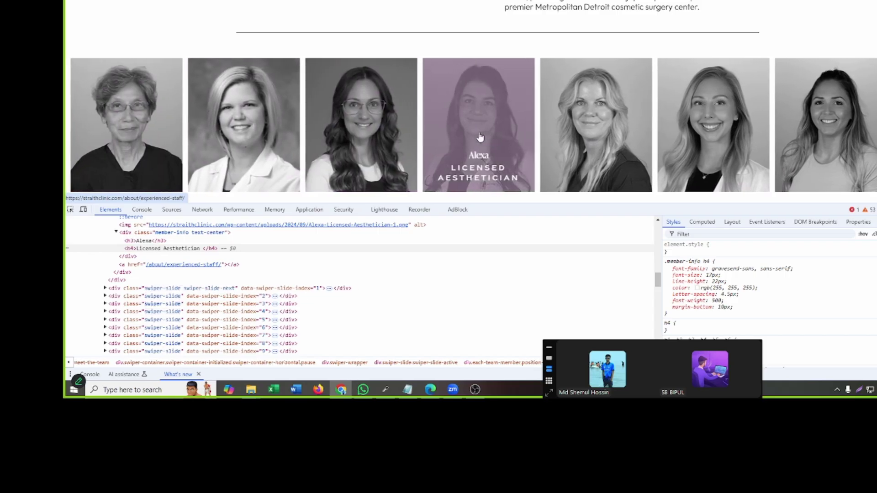
pyautogui.click(480, 137)
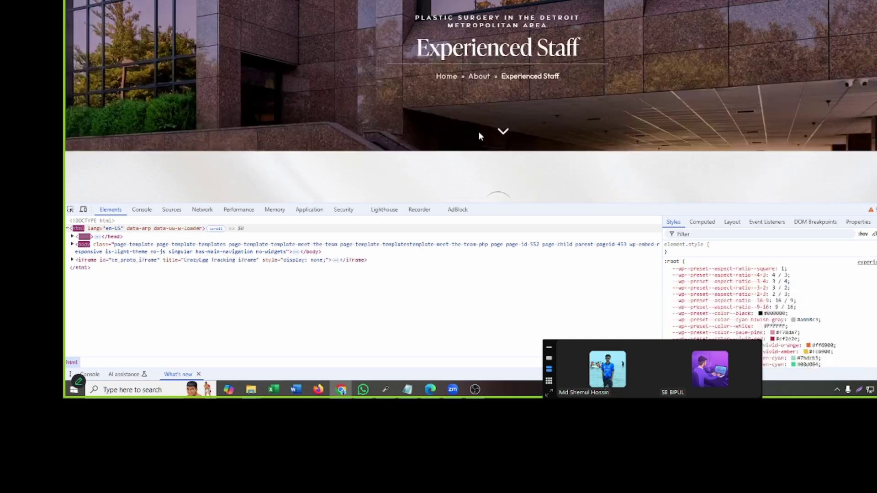
pyautogui.scroll(-15, 474, 56)
pyautogui.scroll(-8, 474, 73)
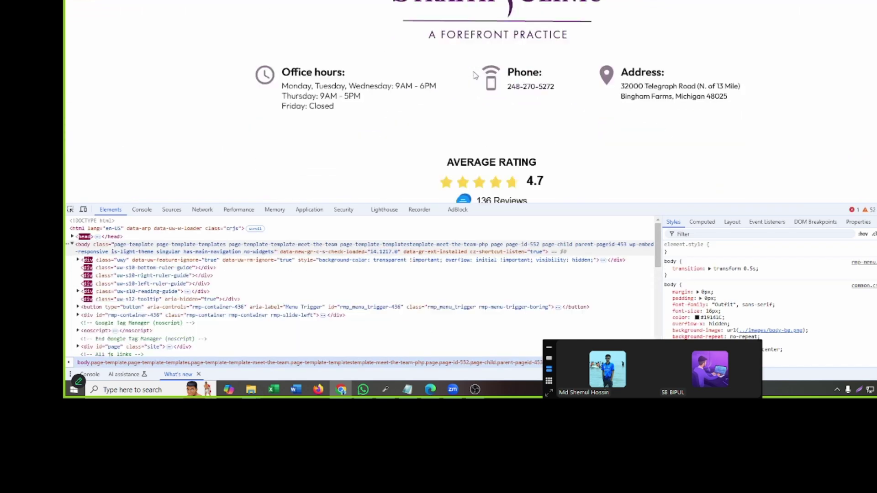
pyautogui.scroll(10, 475, 75)
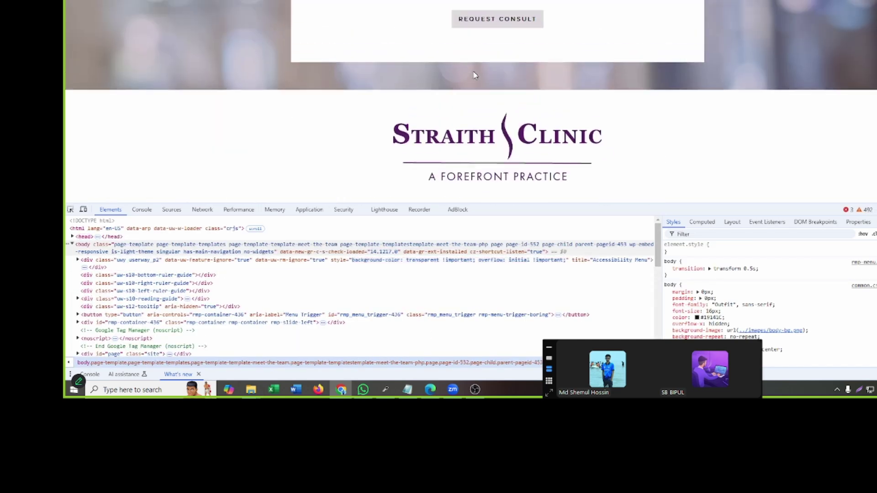
pyautogui.scroll(10, 475, 76)
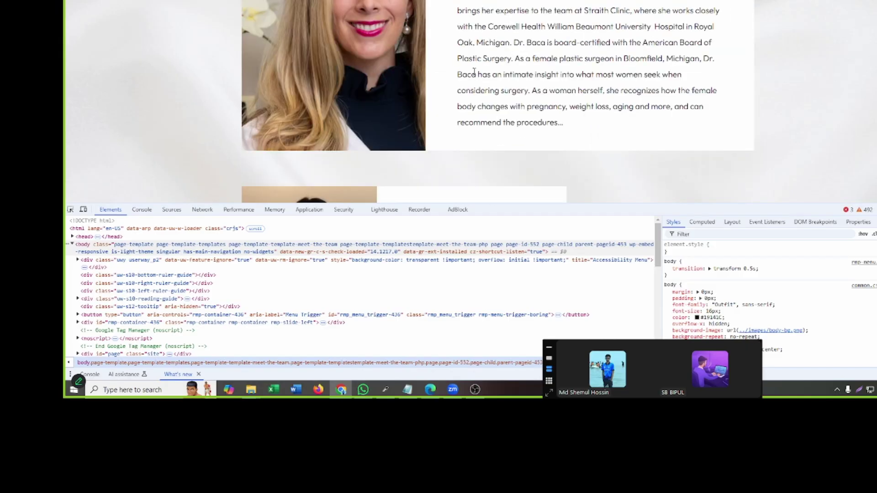
pyautogui.scroll(3, 475, 75)
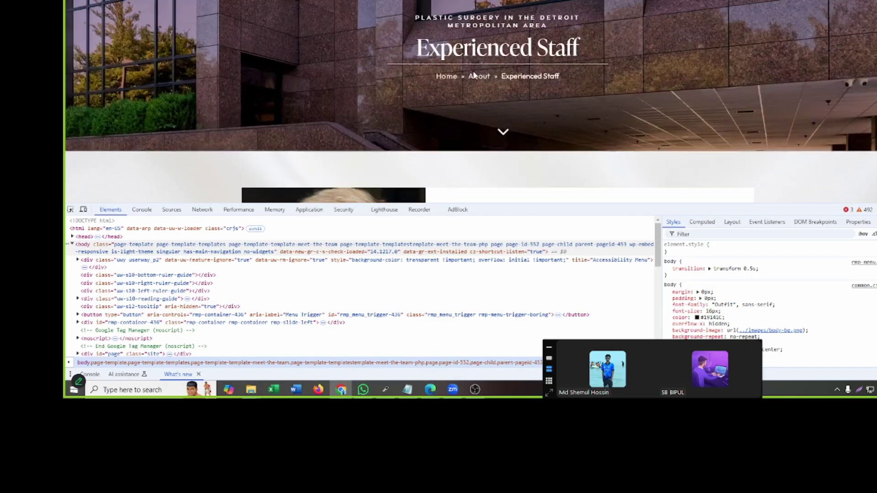
pyautogui.scroll(-12, 474, 76)
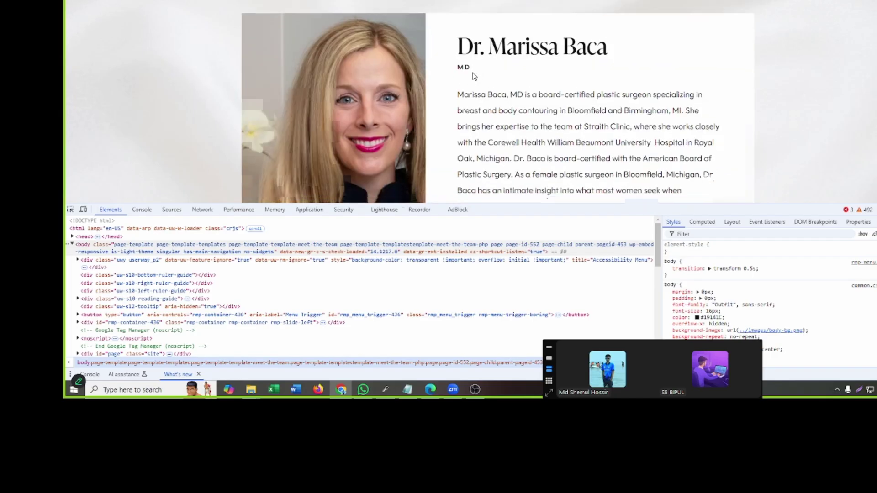
pyautogui.scroll(-10, 474, 77)
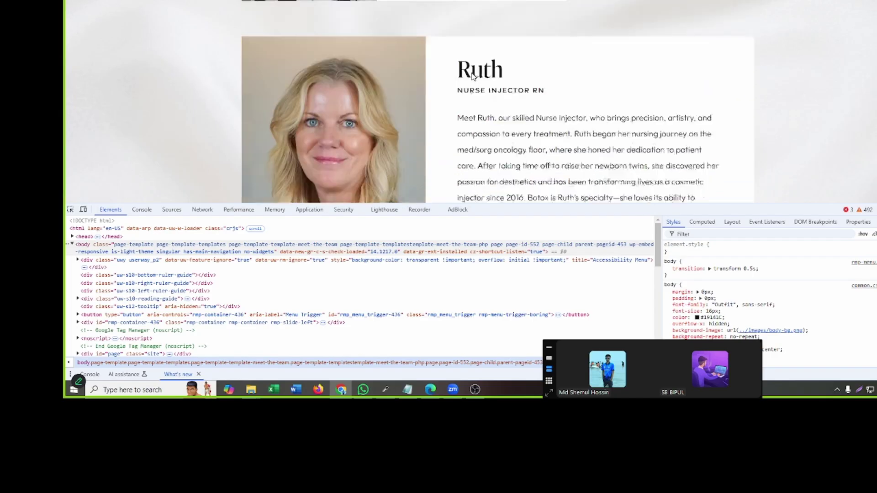
pyautogui.scroll(-4, 472, 73)
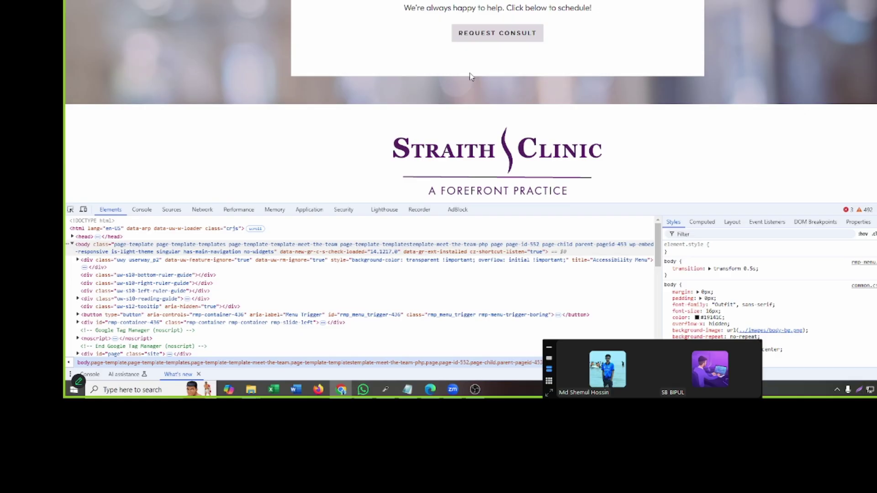
pyautogui.scroll(2, 471, 76)
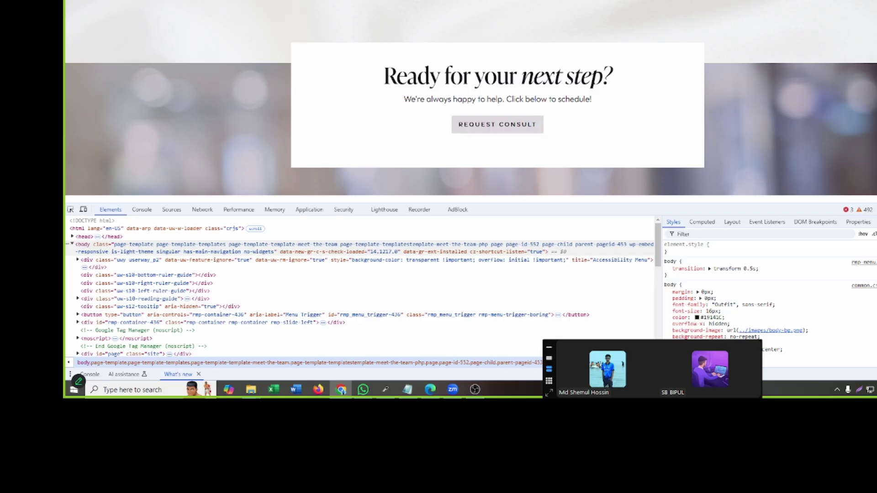
pyautogui.hotkey('alt', 'Left')
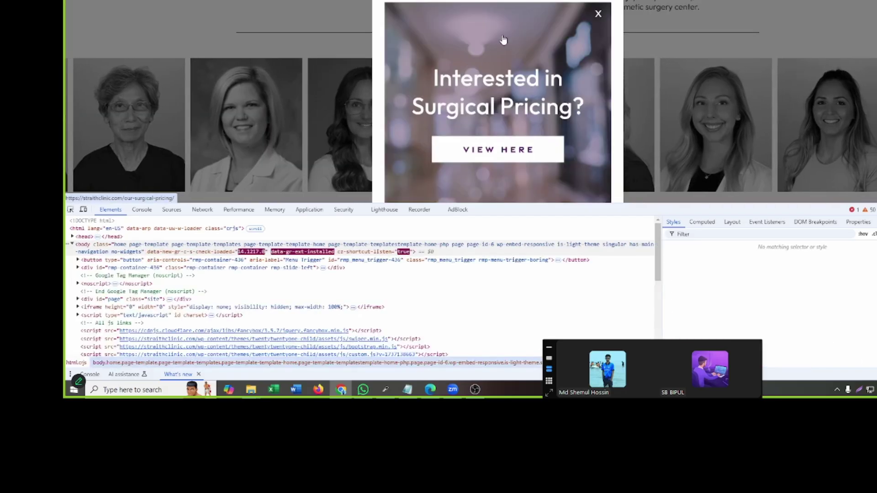
pyautogui.click(597, 14)
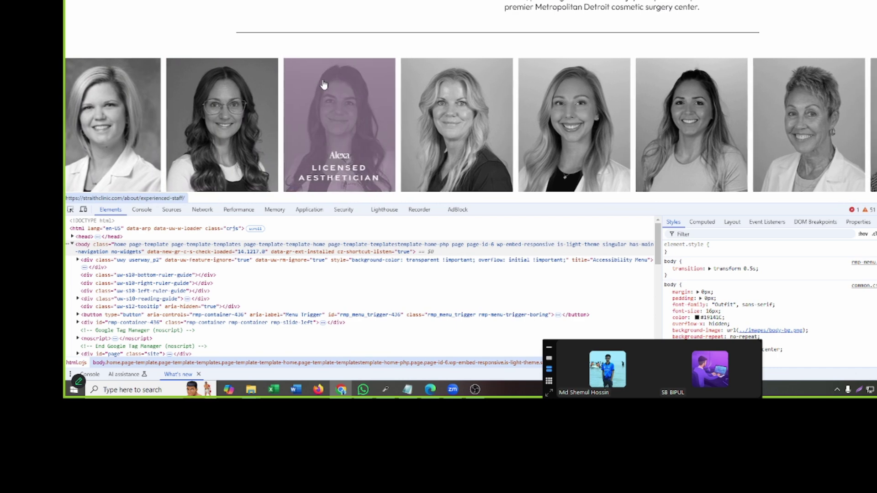
pyautogui.scroll(-2, 236, 115)
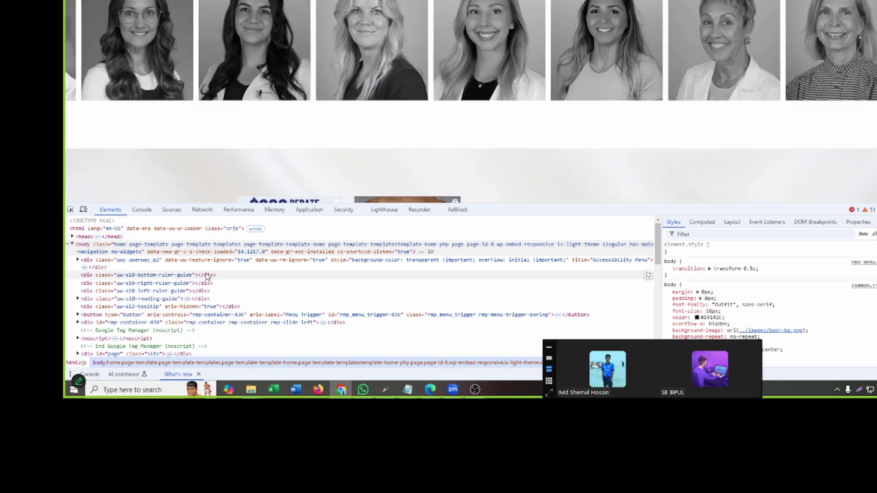
pyautogui.click(250, 61)
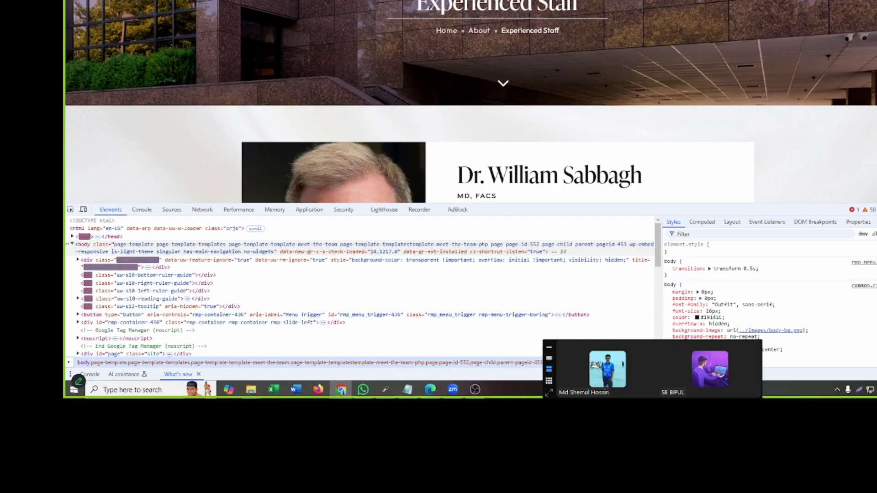
pyautogui.click(75, 0)
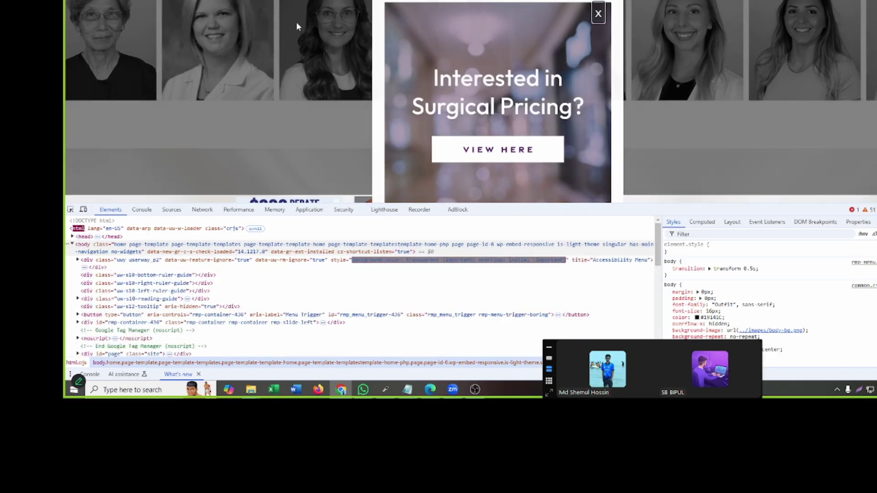
pyautogui.click(296, 21)
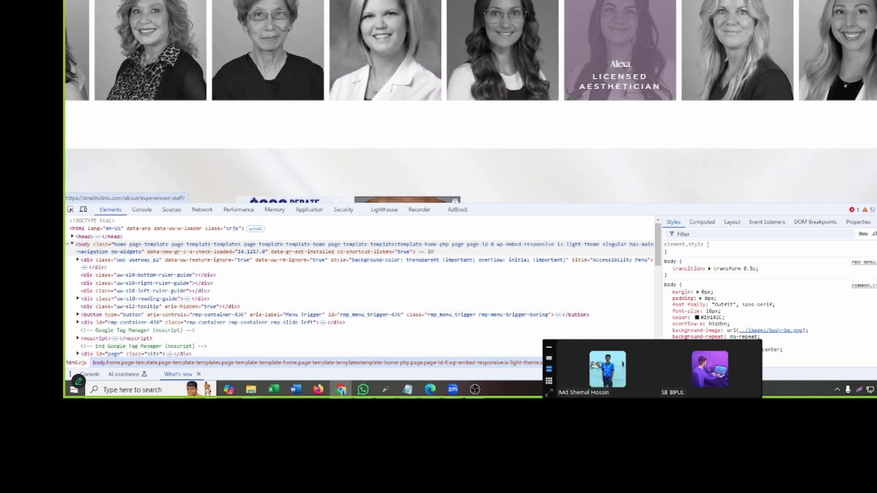
# - Copy the job title "Licensed Aesthetician" from the reference carousel's h4 element and use it as the duplicated heading's title in Elementor
pyautogui.rightClick(631, 76)
pyautogui.click(659, 361)
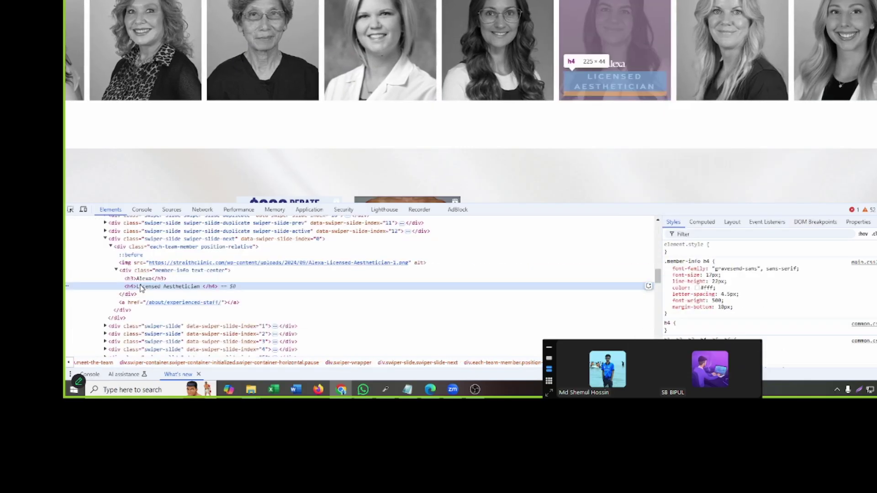
pyautogui.doubleClick(141, 286)
pyautogui.rightClick(141, 286)
pyautogui.click(154, 181)
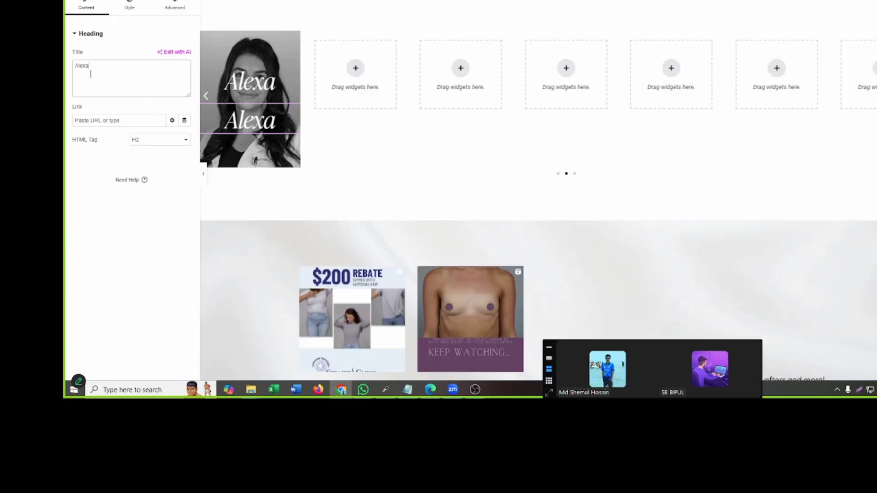
pyautogui.press('super+v')
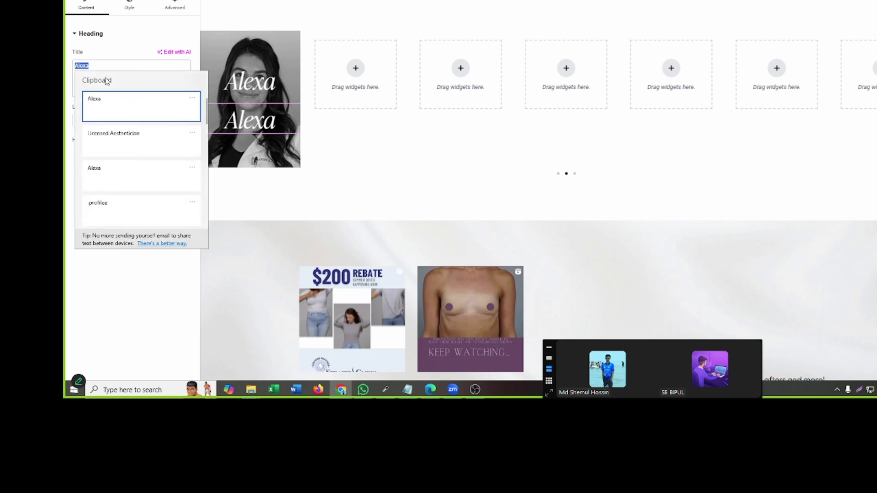
pyautogui.click(123, 133)
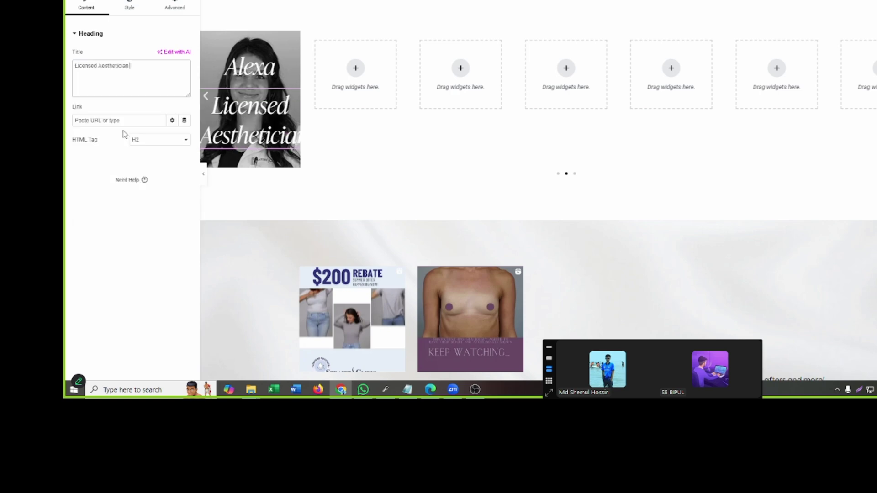
# - Check the reference name's h3 styles and set the name heading's font size to 20 px and line height to 23 px
pyautogui.click(245, 73)
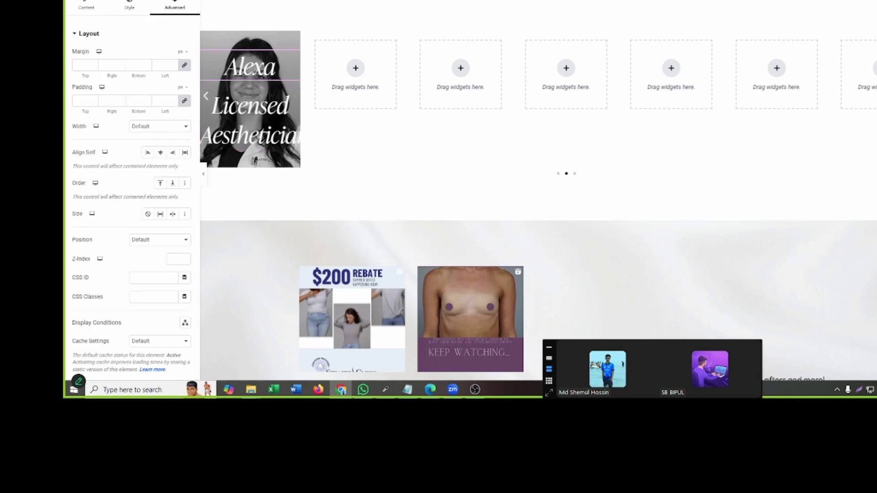
pyautogui.click(315, 1)
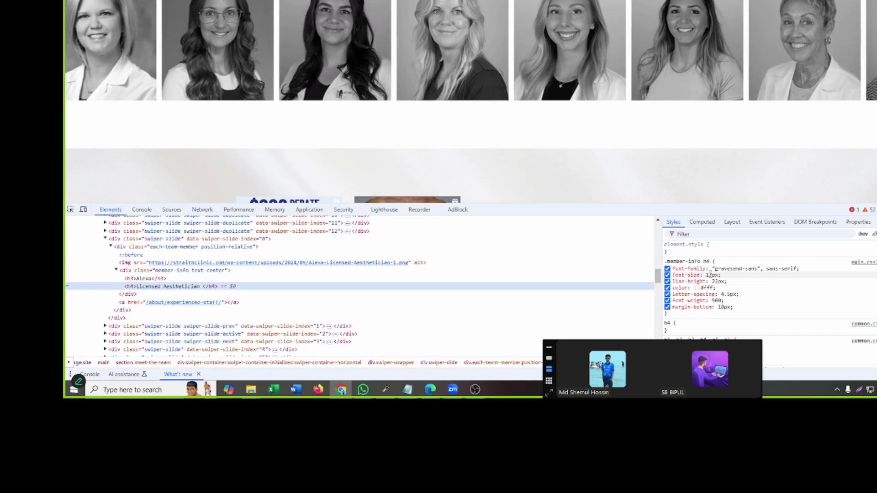
pyautogui.click(219, 279)
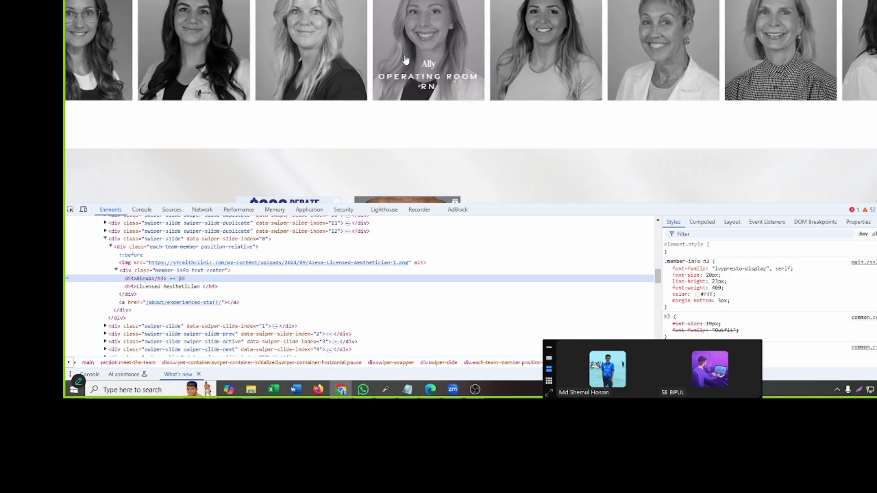
pyautogui.hotkey('ctrl', 'Tab')
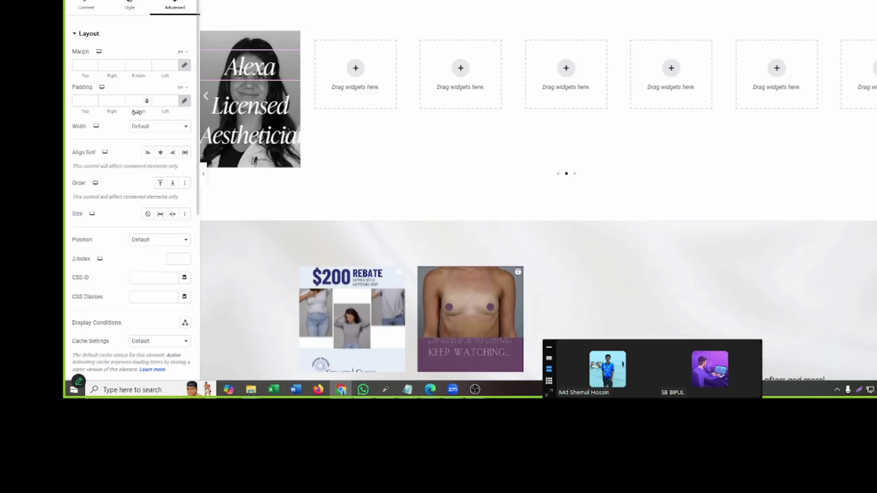
pyautogui.click(116, 1)
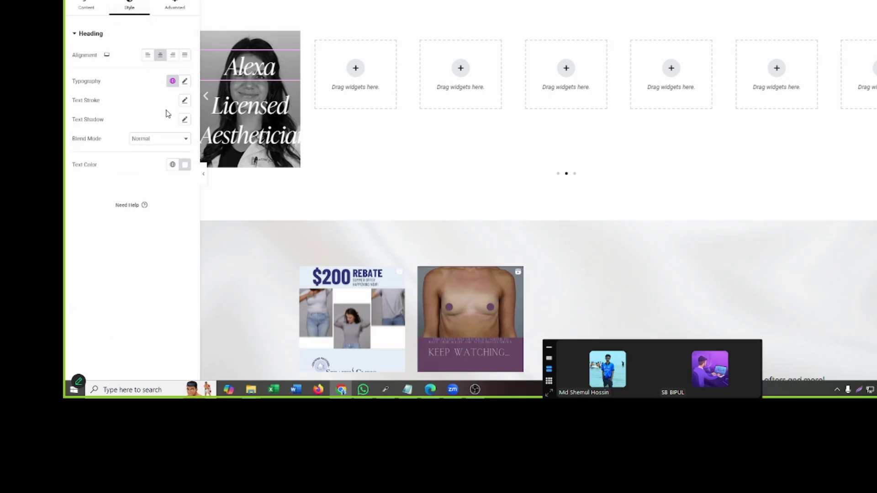
pyautogui.click(185, 81)
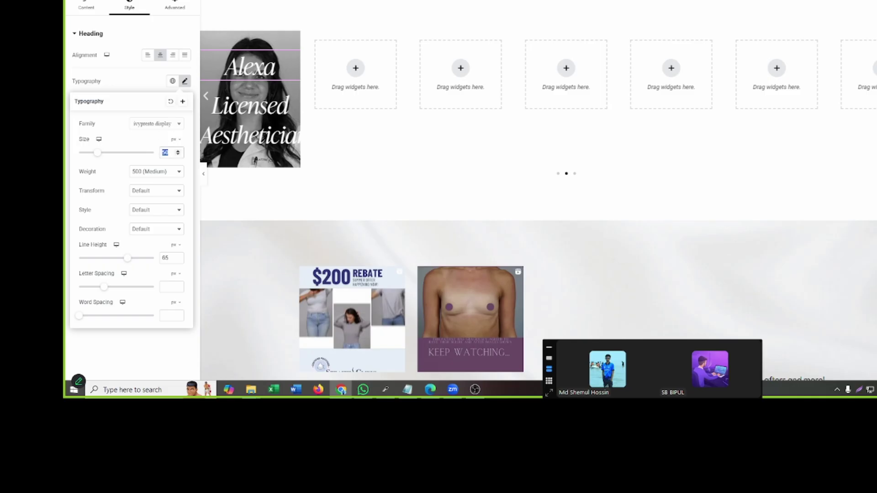
pyautogui.hotkey('ctrl', 'Tab')
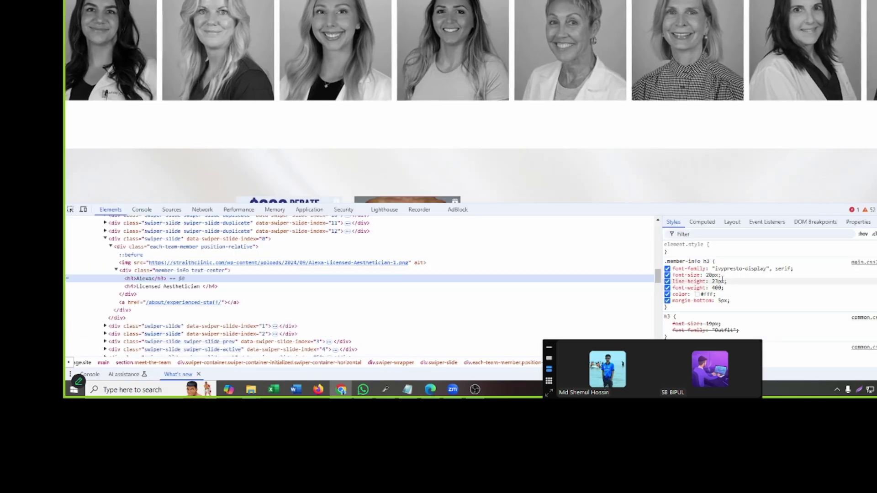
pyautogui.hotkey('ctrl', 'shift', 'Tab')
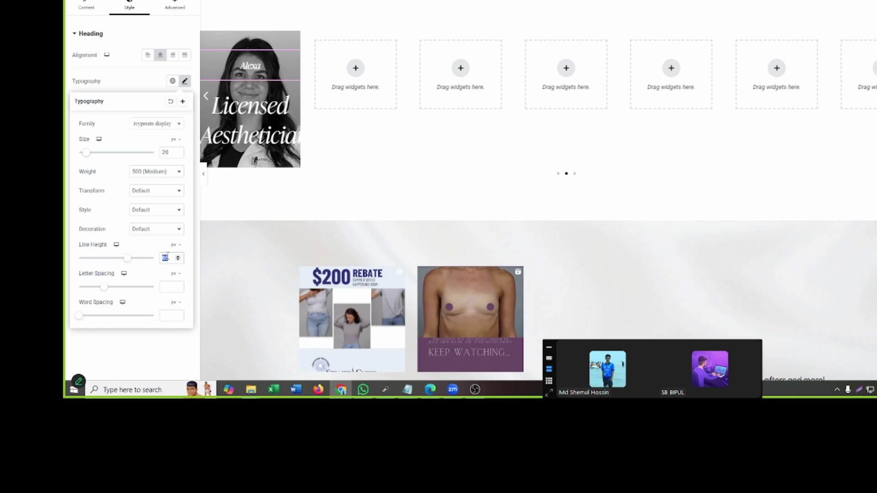
pyautogui.write('22')
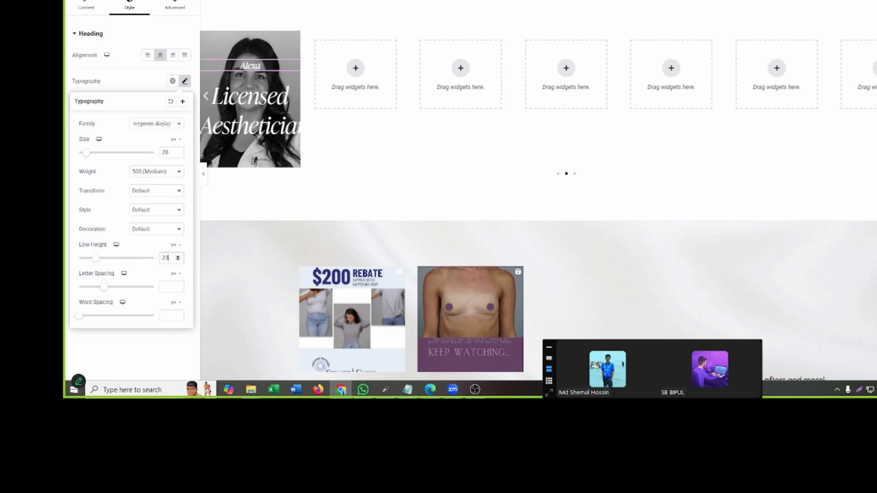
# - Set the name heading's font weight to 400 (Normal) and its size to 25 px
pyautogui.hotkey('ctrl', 'Tab')
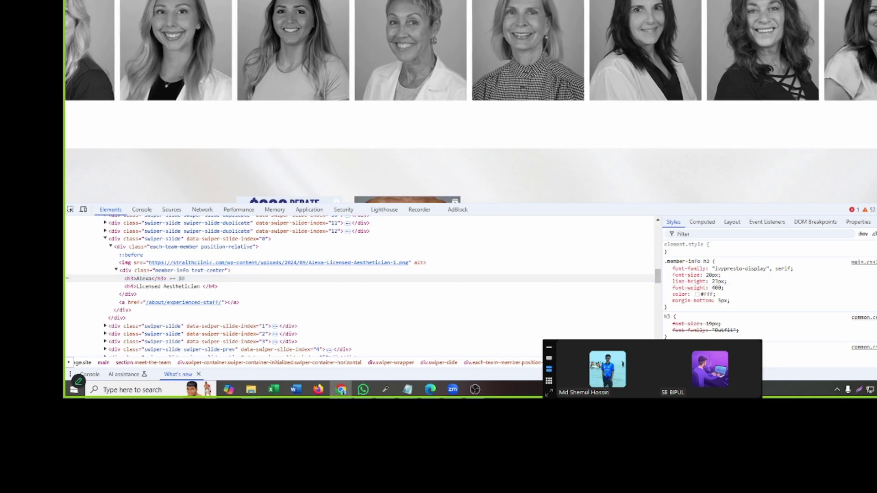
pyautogui.hotkey('ctrl', 'shift', 'Tab')
pyautogui.click(148, 173)
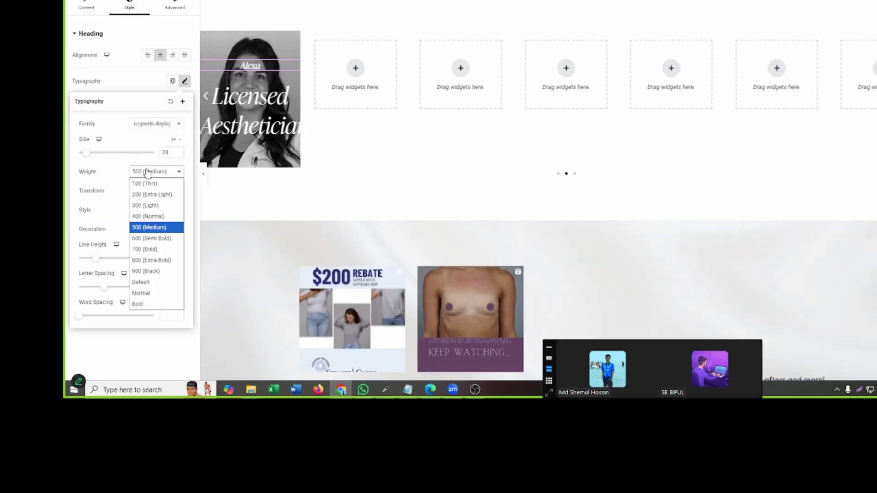
pyautogui.click(151, 215)
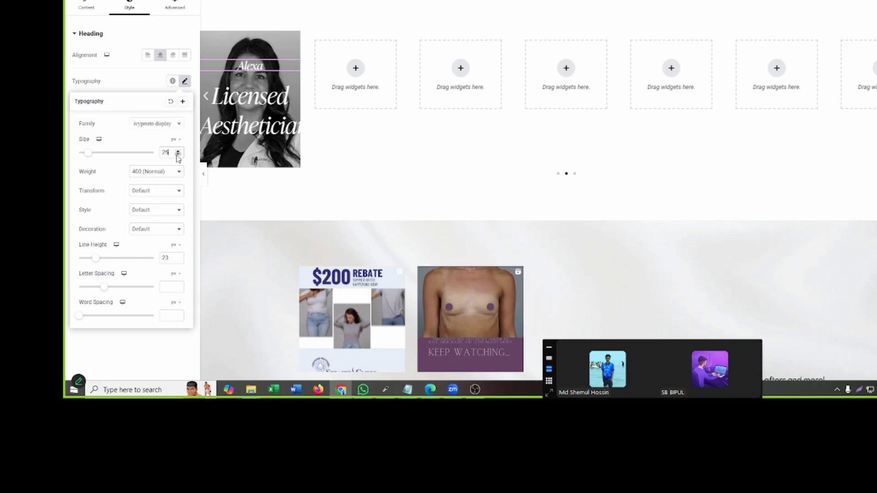
# - Check the reference job title's h4 styles and set the job title heading's font family to Outfit
pyautogui.click(242, 108)
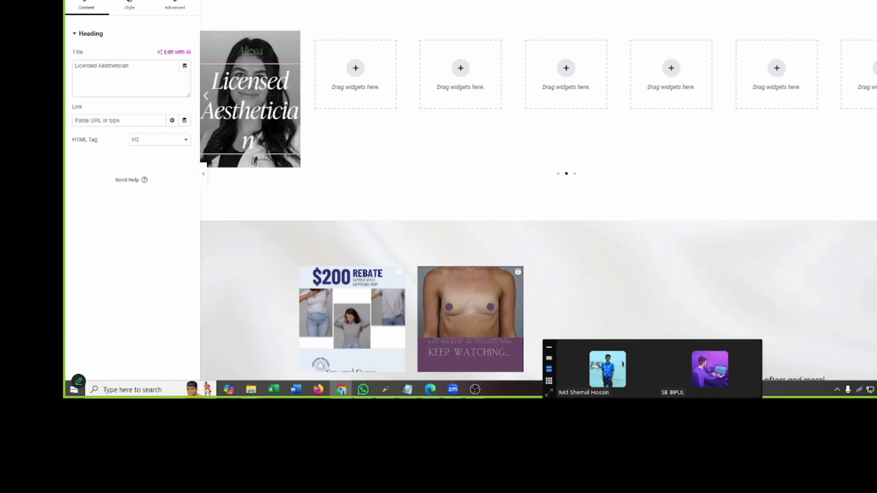
pyautogui.hotkey('ctrl', 'Tab')
pyautogui.click(168, 288)
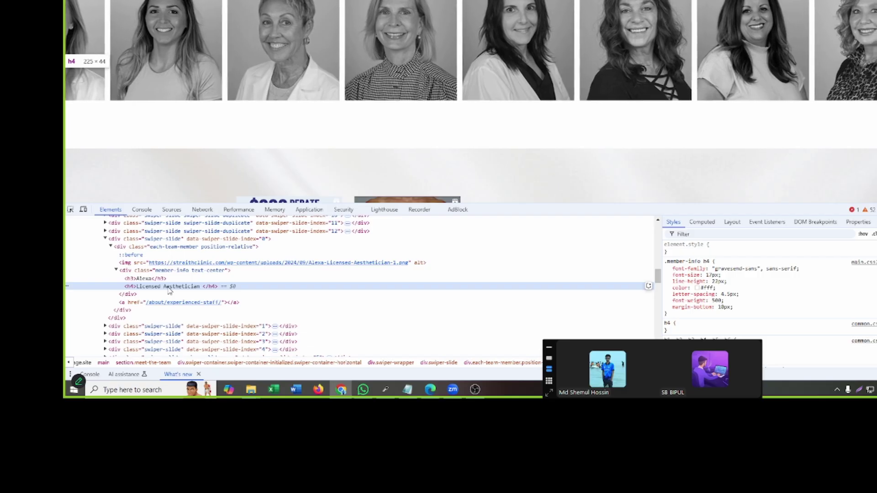
pyautogui.hotkey('ctrl', 'shift', 'Tab')
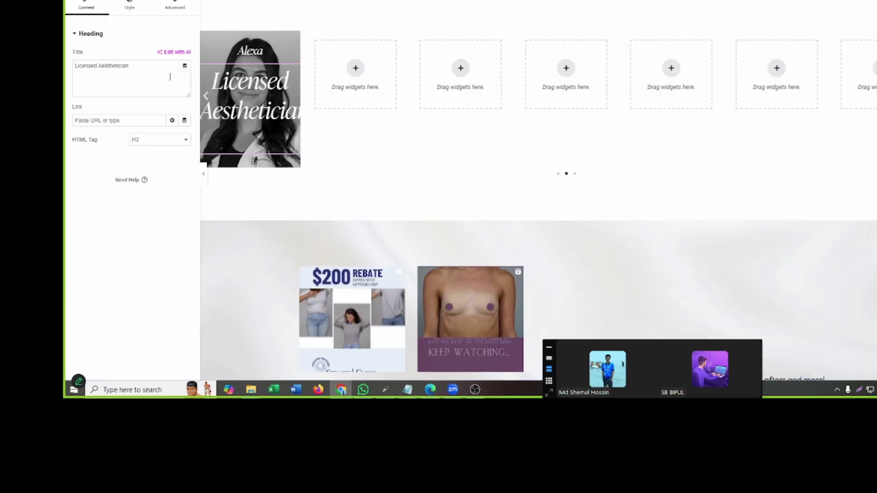
pyautogui.click(129, 6)
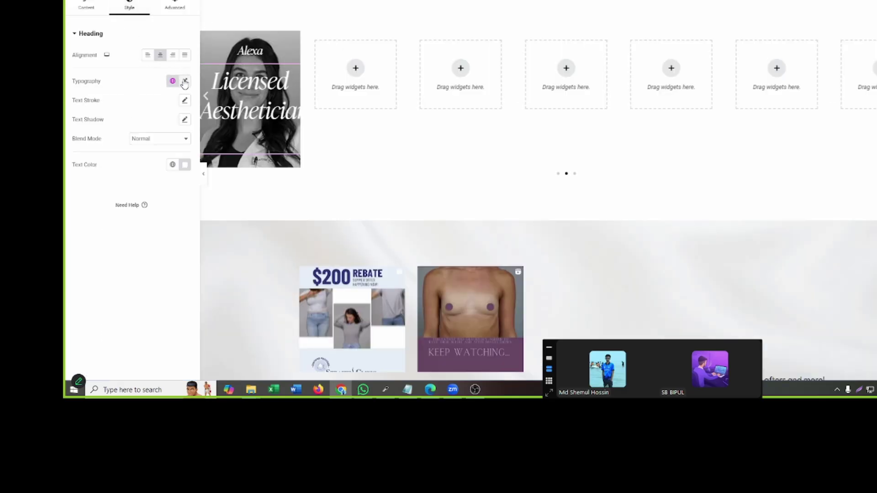
pyautogui.click(185, 81)
pyautogui.click(159, 127)
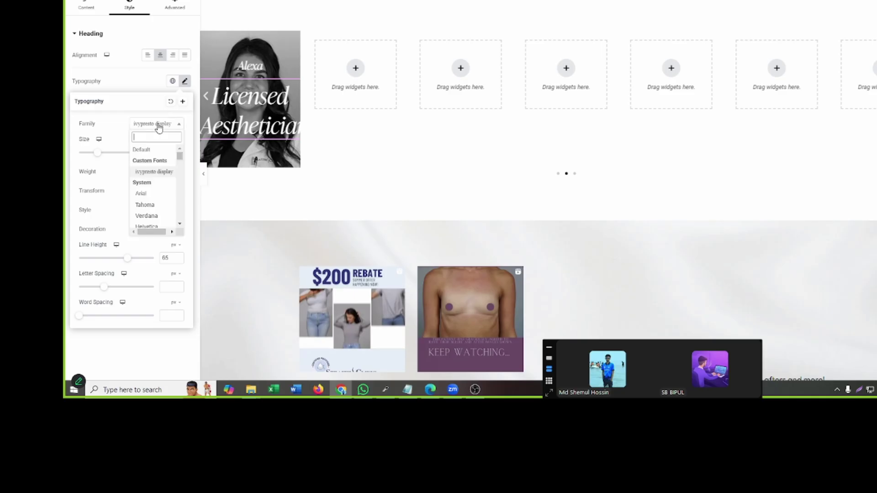
pyautogui.write('outf')
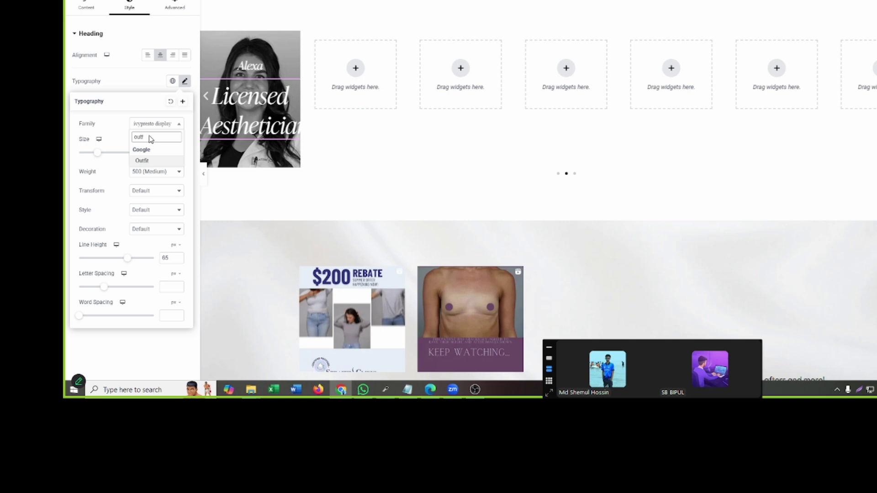
pyautogui.press('Return')
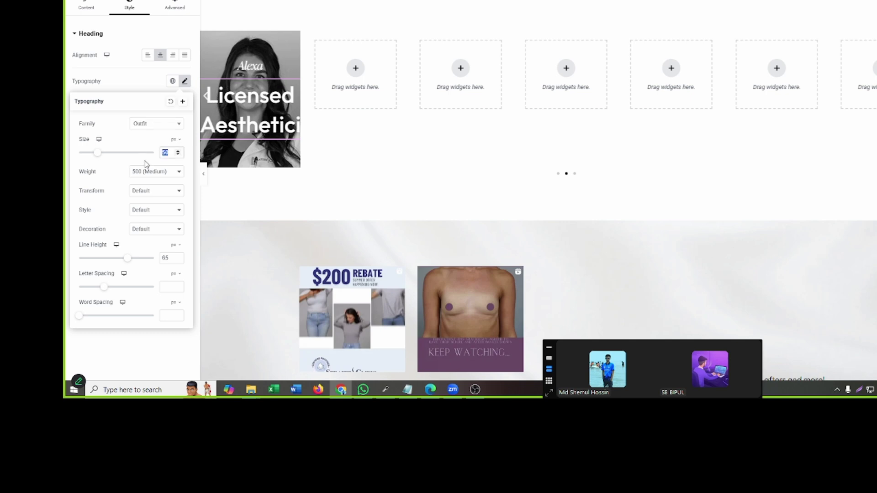
# - Set the job title heading's size to 17 px, line height to 22 px and letter spacing to 4.5 px
pyautogui.write('17')
pyautogui.click(141, 175)
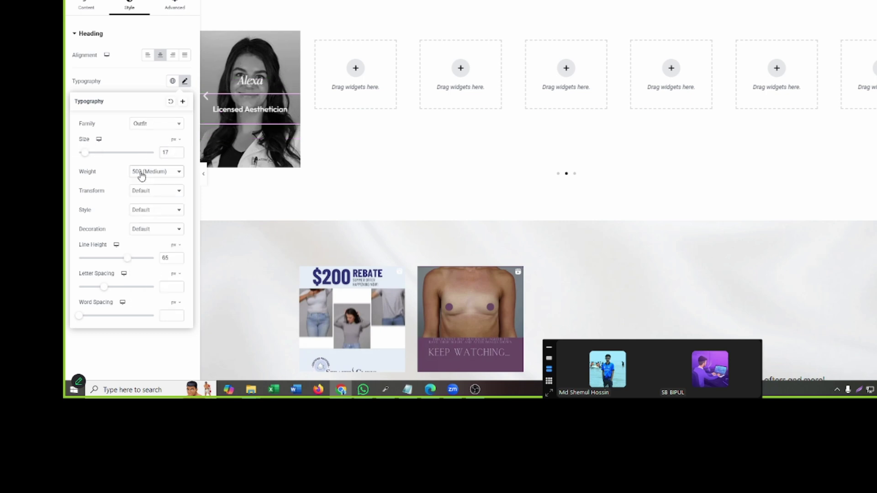
pyautogui.write('22')
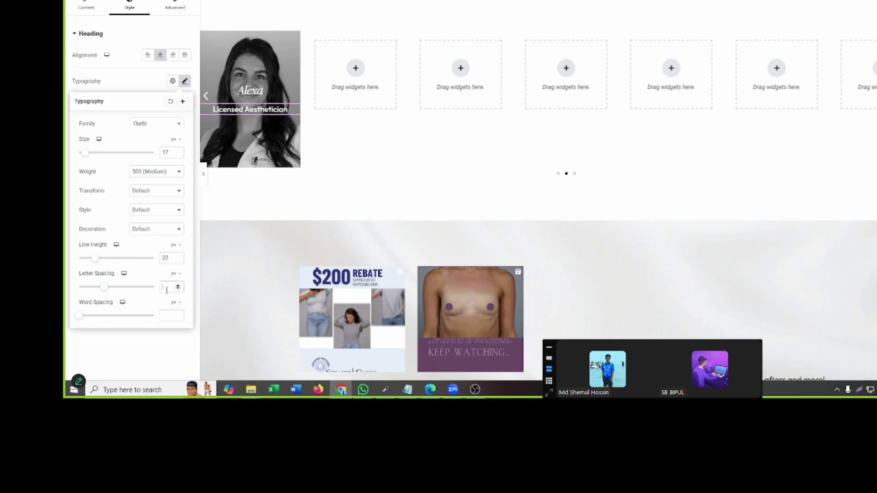
pyautogui.write('4')
pyautogui.write('.5')
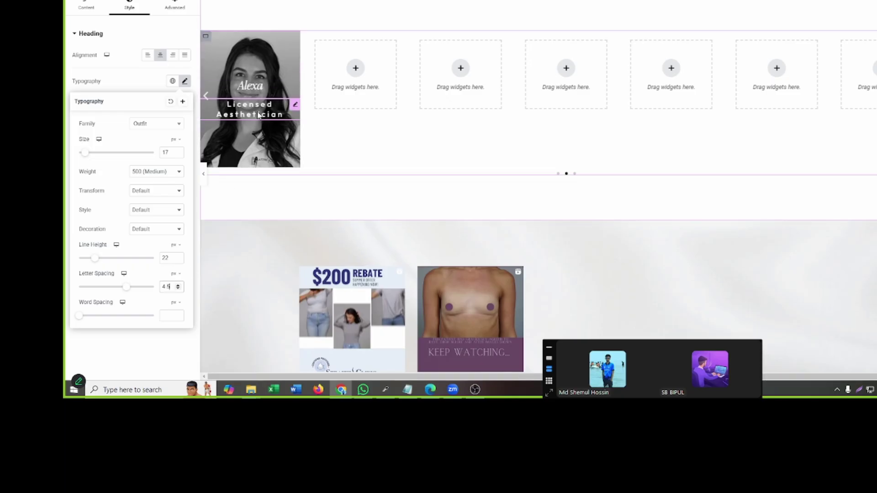
# - Set the photo slide container's Justify Content to End so the name and job title sit at its bottom
pyautogui.click(206, 36)
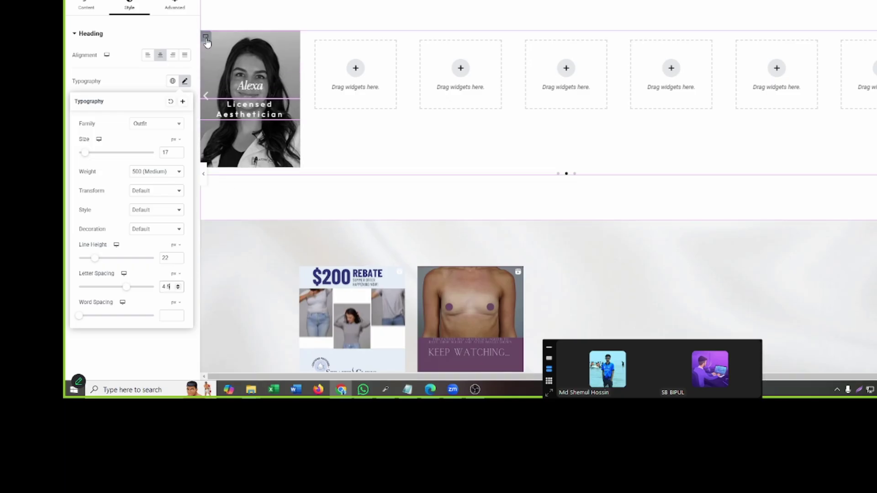
pyautogui.click(173, 5)
pyautogui.scroll(-5, 131, 233)
pyautogui.scroll(3, 119, 177)
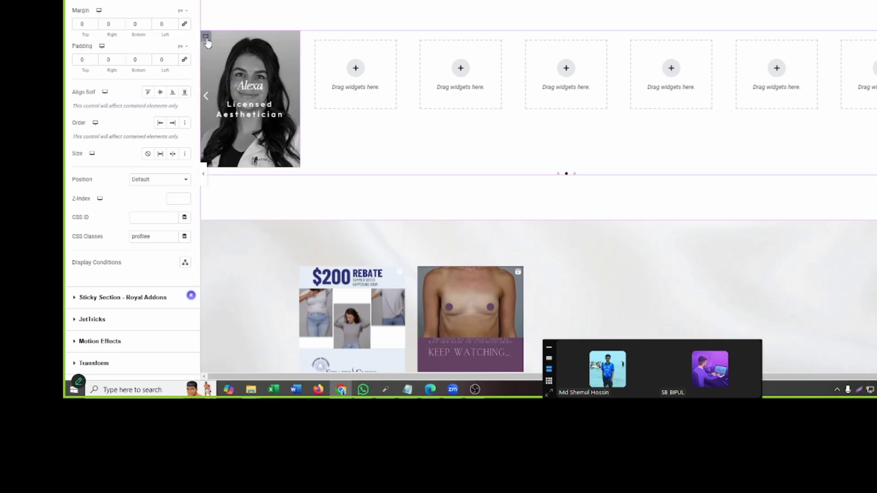
pyautogui.scroll(2, 85, 20)
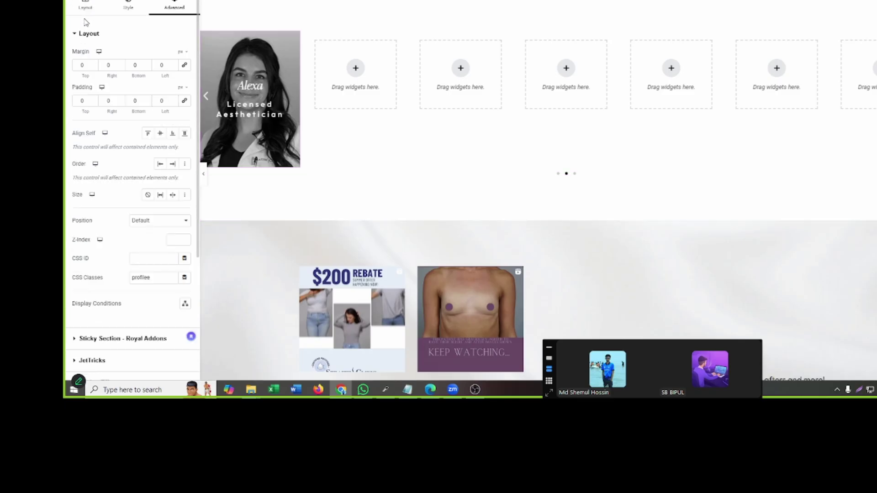
pyautogui.click(85, 10)
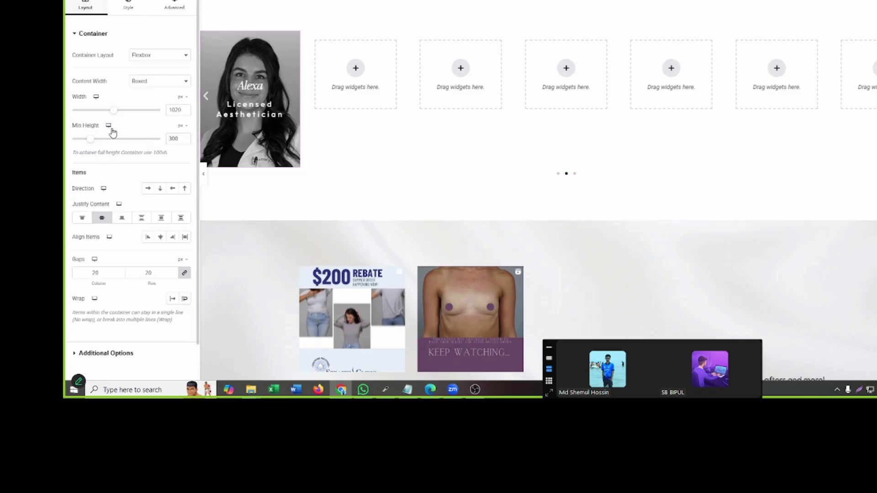
pyautogui.click(124, 219)
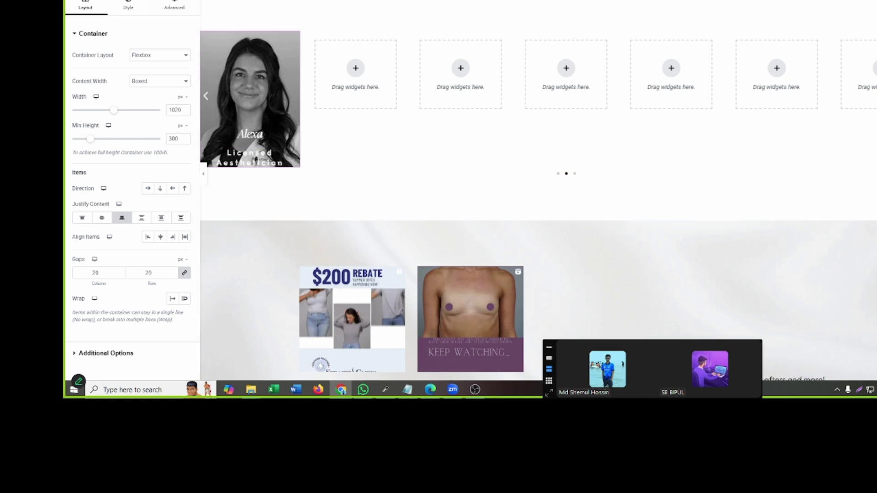
# - Set the photo slide container's bottom padding to 20 px
pyautogui.click(175, 6)
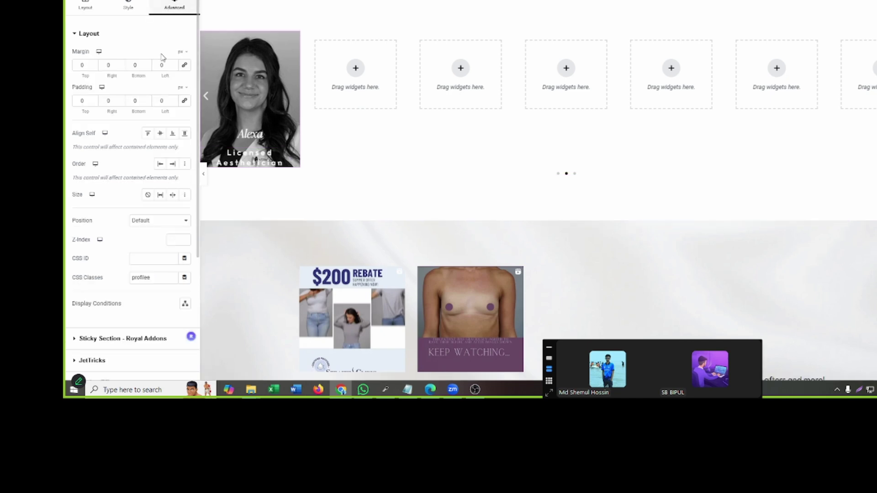
pyautogui.doubleClick(135, 100)
pyautogui.write('20')
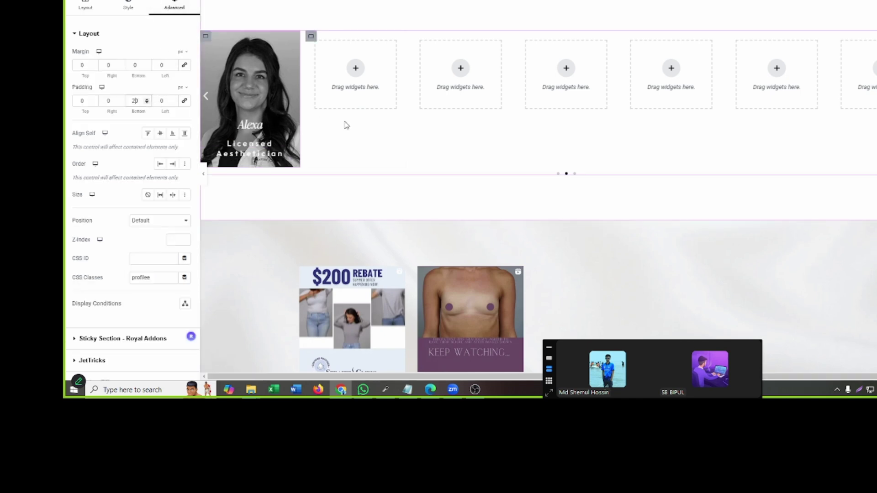
pyautogui.rightClick(208, 40)
pyautogui.click(278, 22)
pyautogui.rightClick(209, 43)
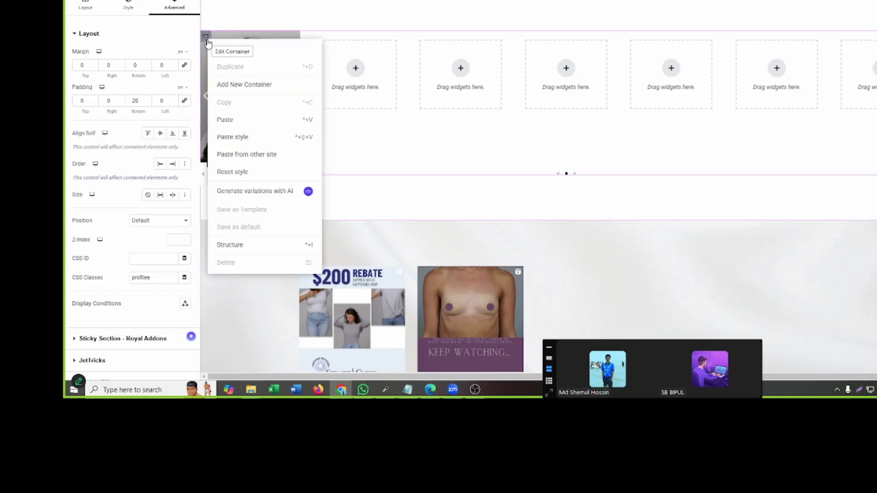
# - Make four copies of the photo slide, Slide #1, in the carousel's slide list
pyautogui.click(234, 49)
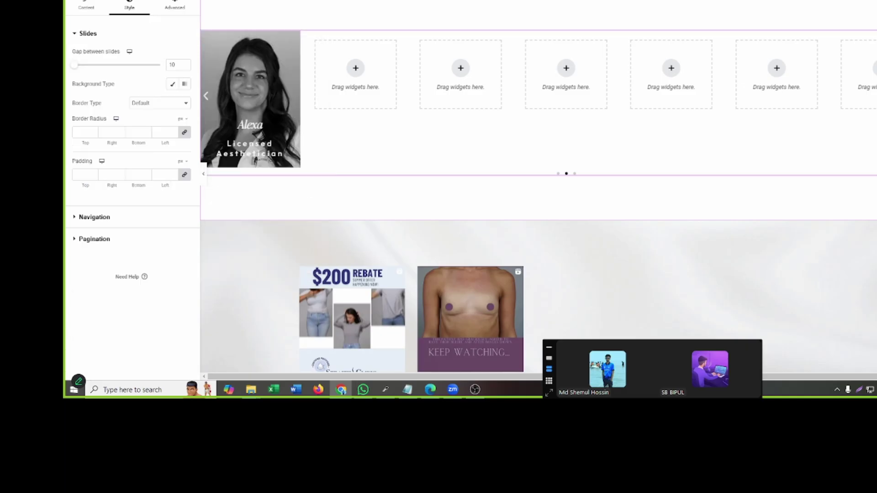
pyautogui.click(85, 10)
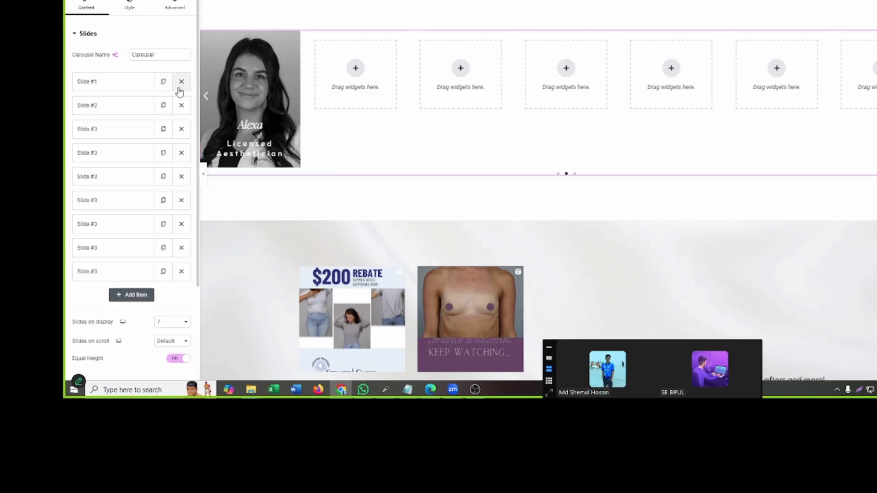
pyautogui.click(163, 82)
pyautogui.click(163, 83)
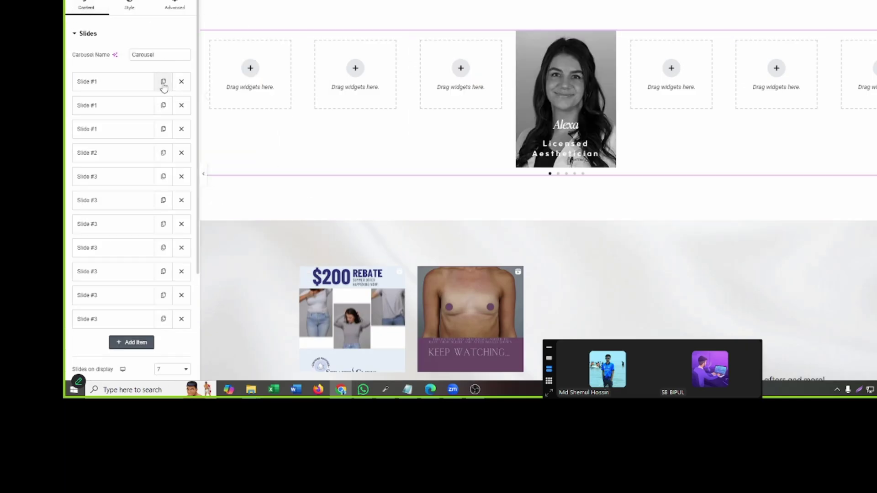
pyautogui.click(163, 106)
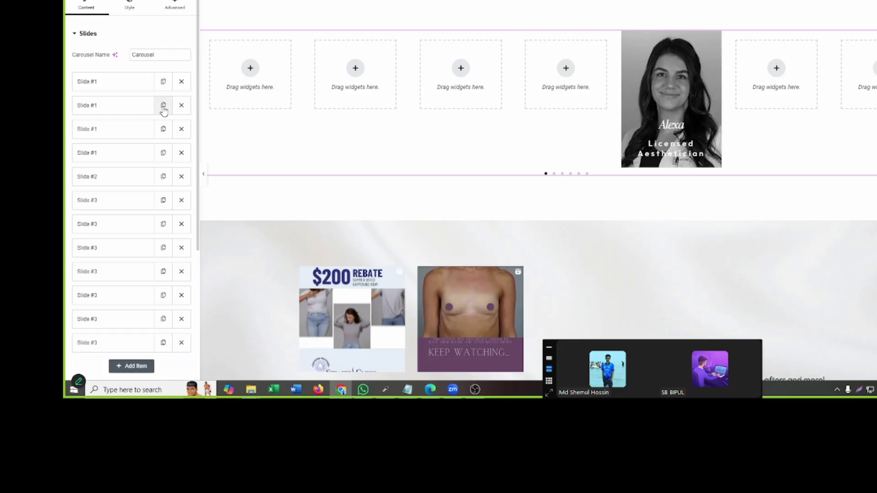
pyautogui.click(163, 130)
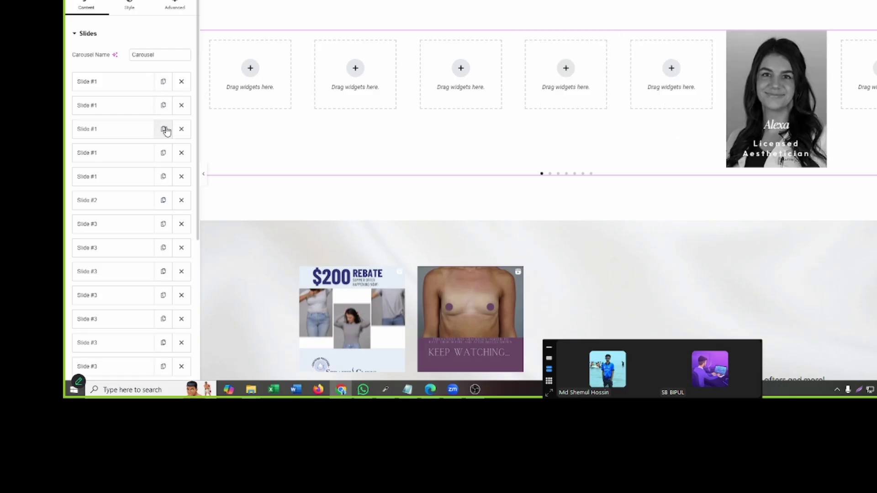
# - Delete three of the empty Slide #1 items from the team carousel
pyautogui.click(181, 86)
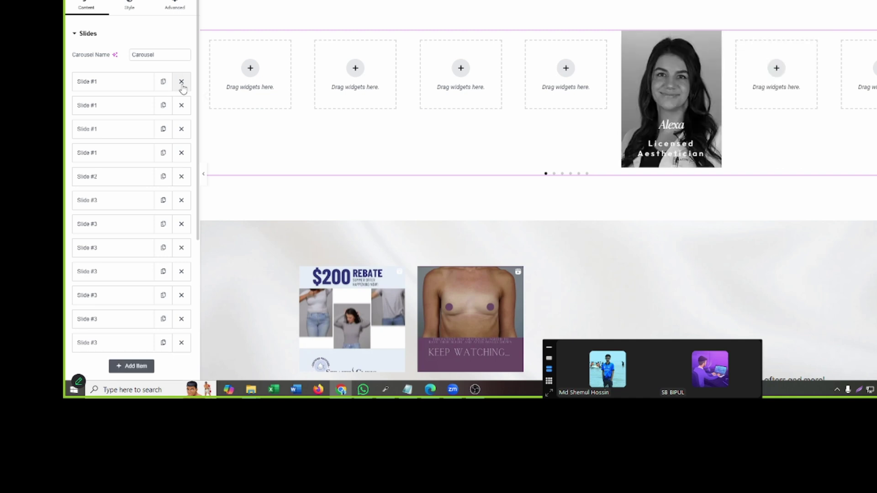
pyautogui.click(182, 87)
pyautogui.click(182, 85)
# - Identify the photo slide in the carousel's slide list as Slide #2 and make two copies of it
pyautogui.click(94, 111)
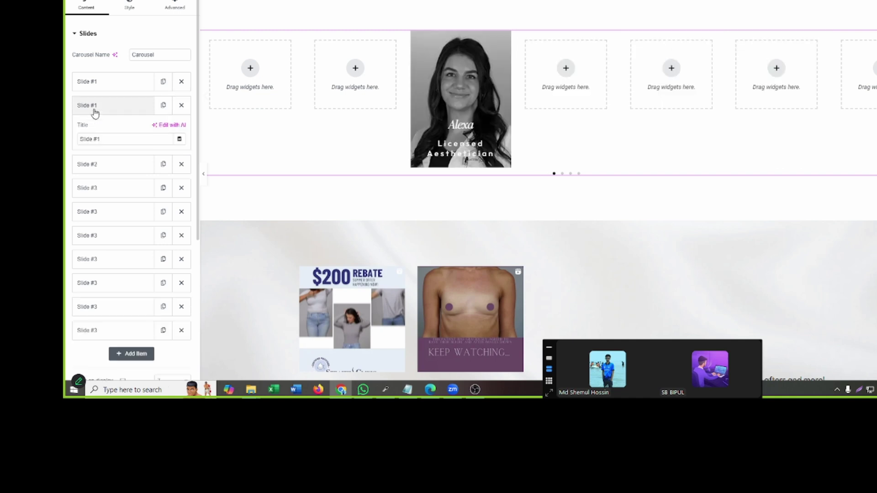
pyautogui.click(103, 163)
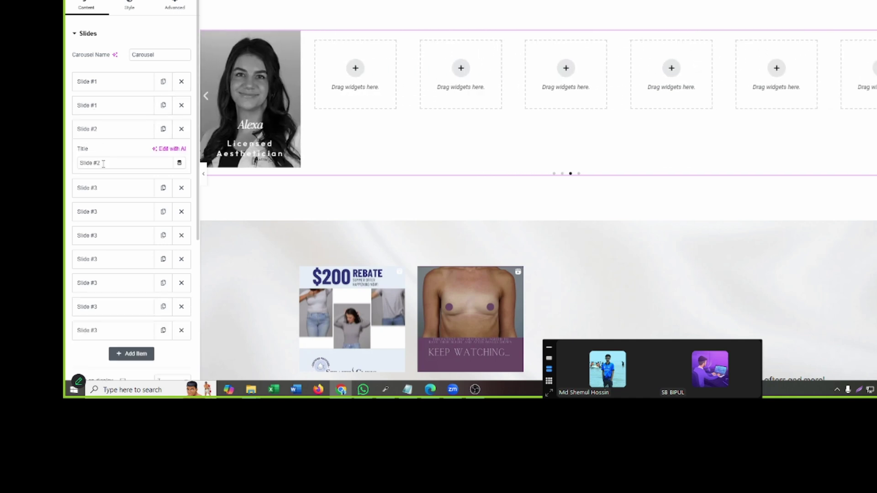
pyautogui.click(117, 133)
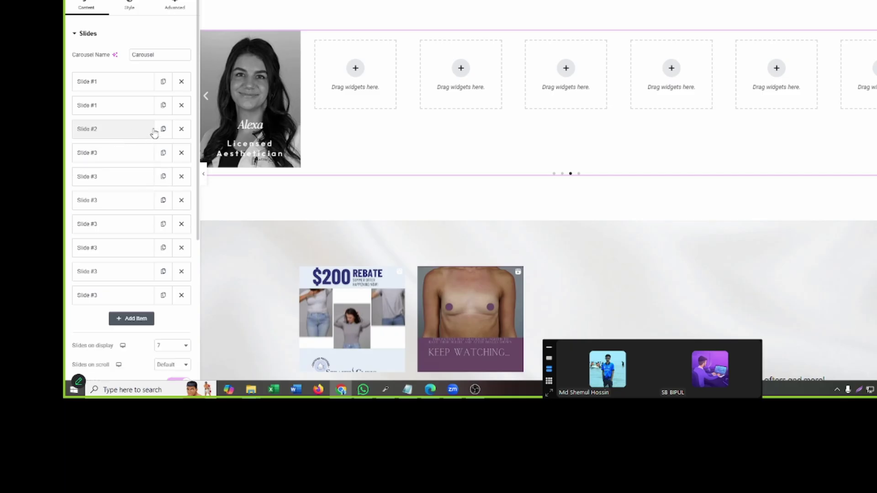
pyautogui.click(162, 129)
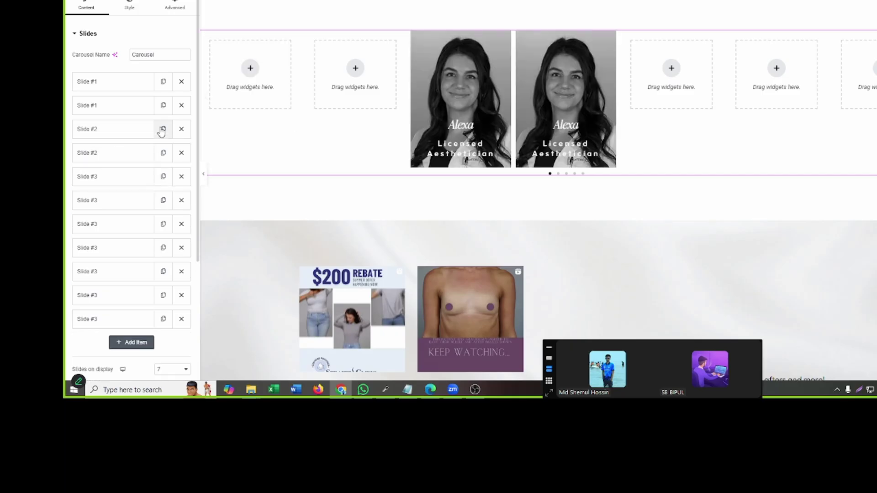
pyautogui.click(162, 130)
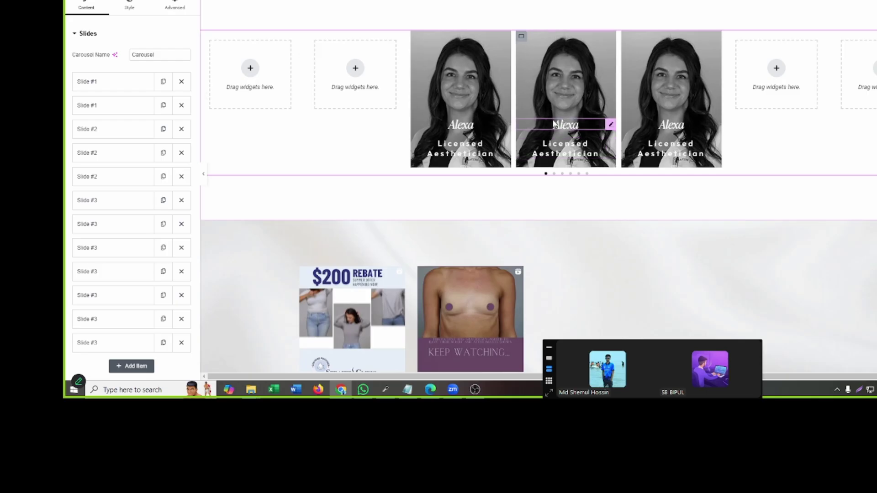
# - Delete the name and job title headings from the second photo slide
pyautogui.rightClick(574, 129)
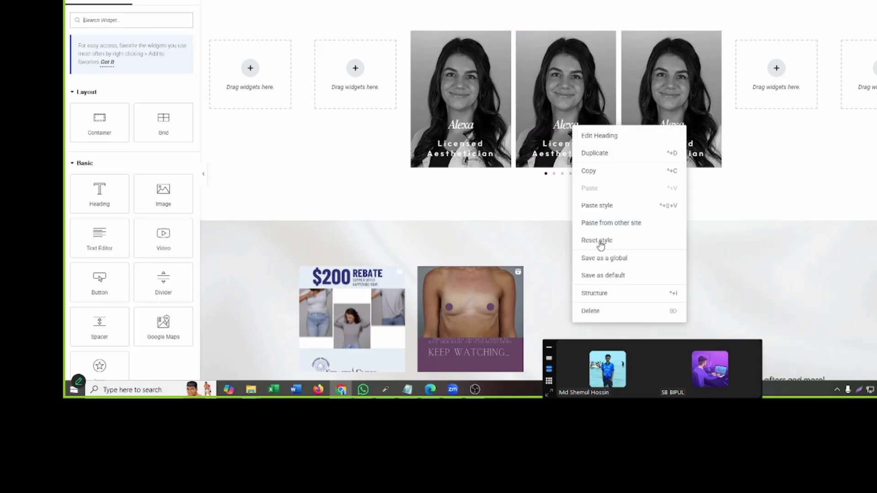
pyautogui.click(614, 311)
pyautogui.rightClick(573, 145)
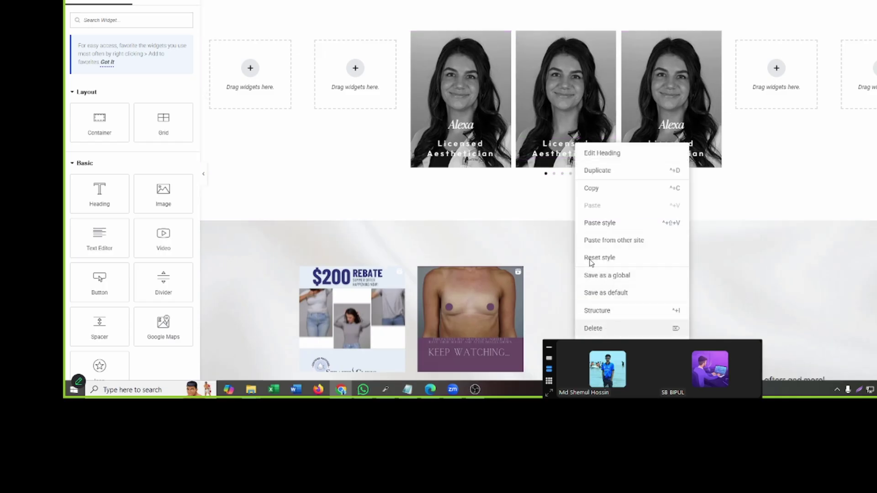
pyautogui.click(593, 327)
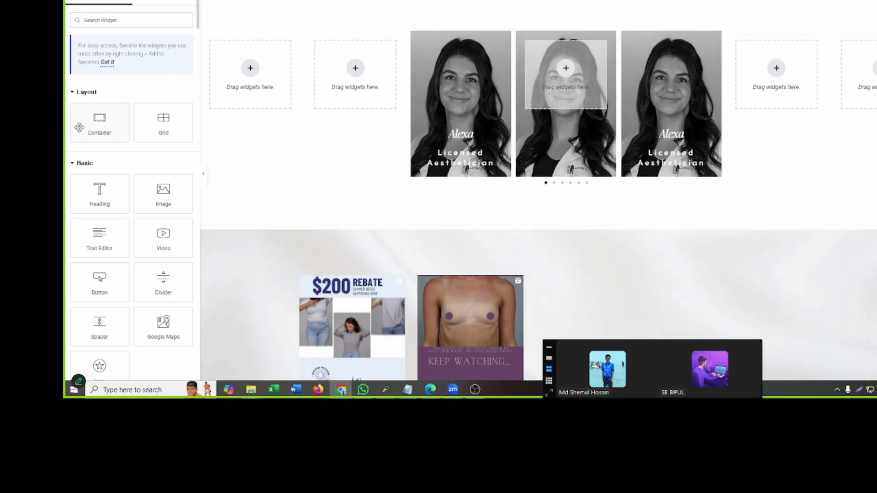
# - Add a container inside the second photo slide and make its background colour fully transparent (#FFFFFF00)
pyautogui.moveTo(99, 120); pyautogui.dragTo(568, 90)
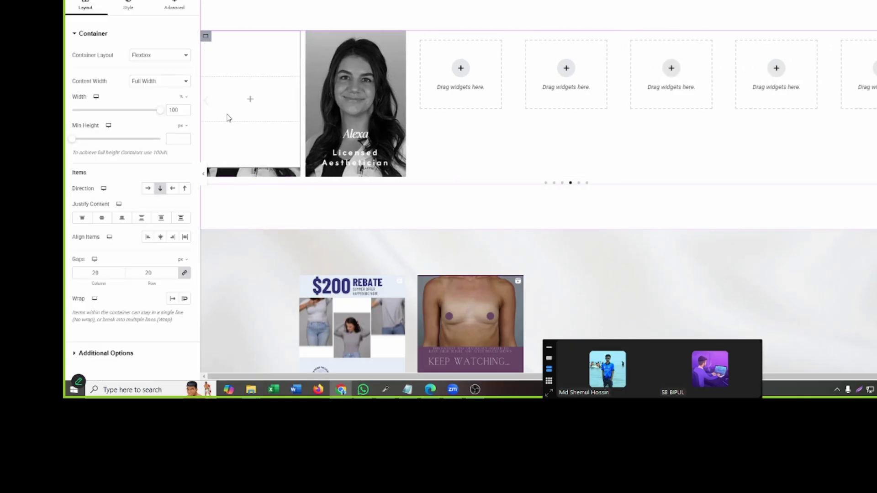
pyautogui.click(128, 6)
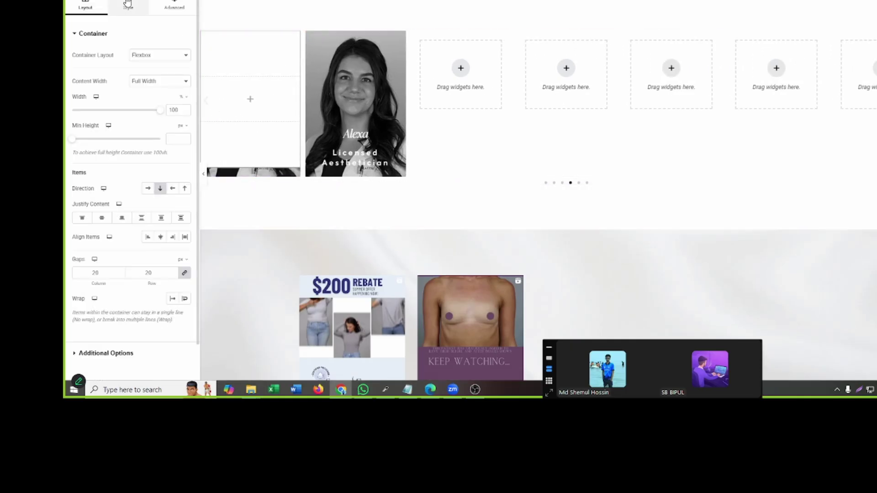
pyautogui.click(185, 93)
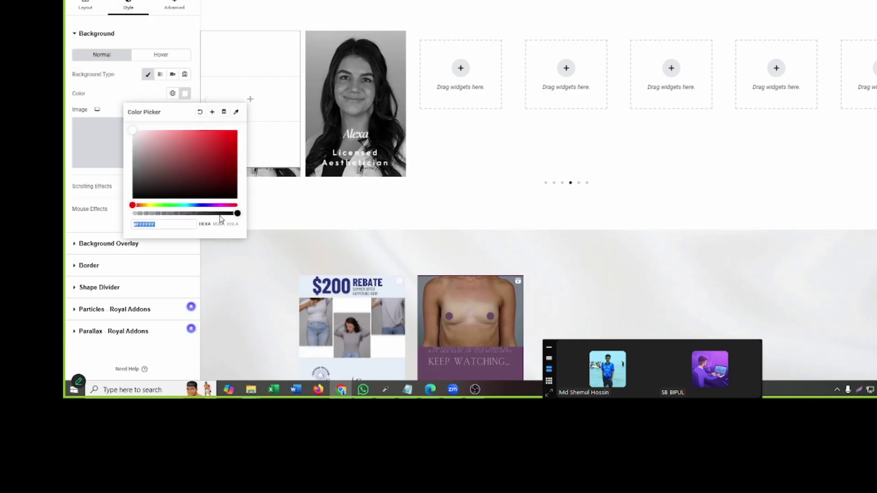
pyautogui.moveTo(219, 214); pyautogui.dragTo(108, 215)
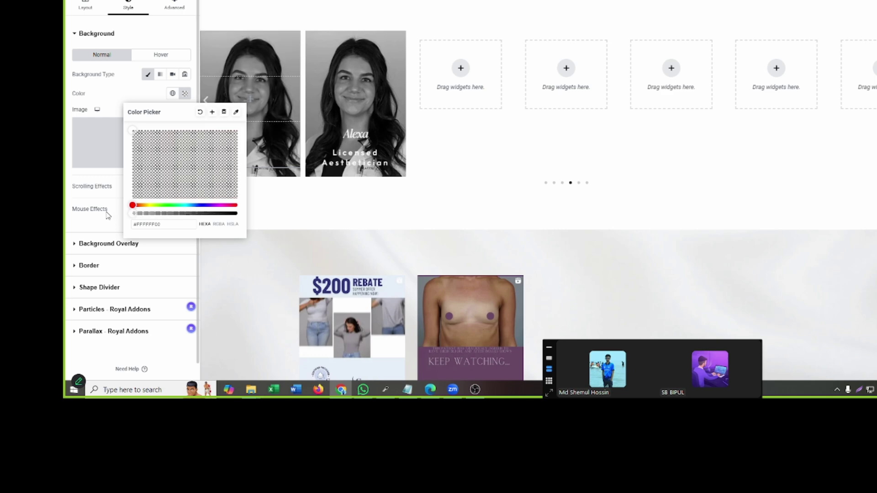
pyautogui.click(66, 158)
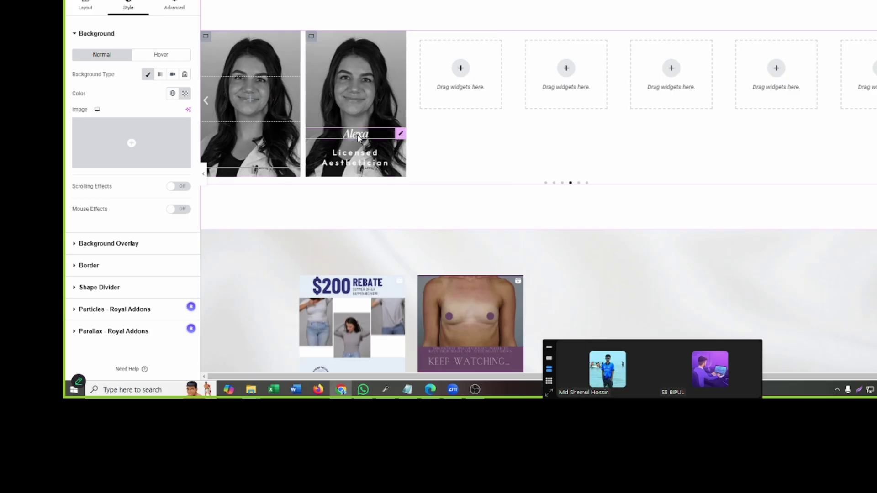
# - Try to move the name heading from the neighbouring photo slide into the nested container
pyautogui.moveTo(361, 138); pyautogui.dragTo(240, 123)
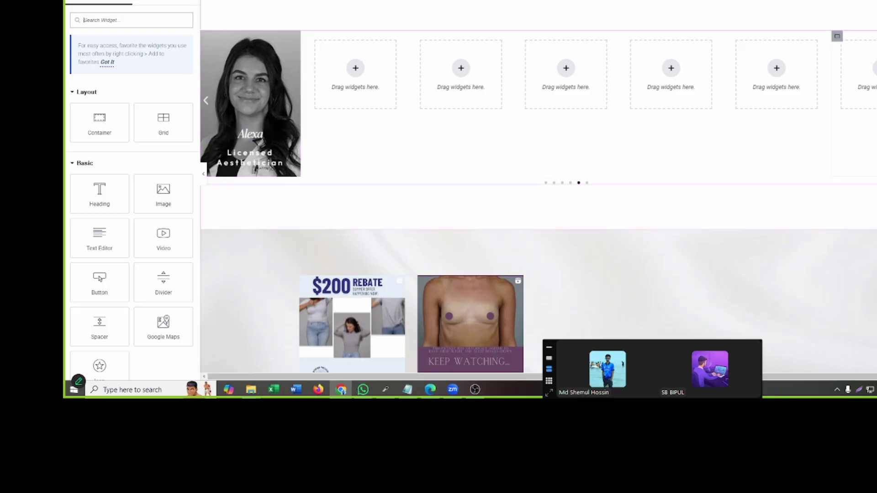
pyautogui.rightClick(836, 40)
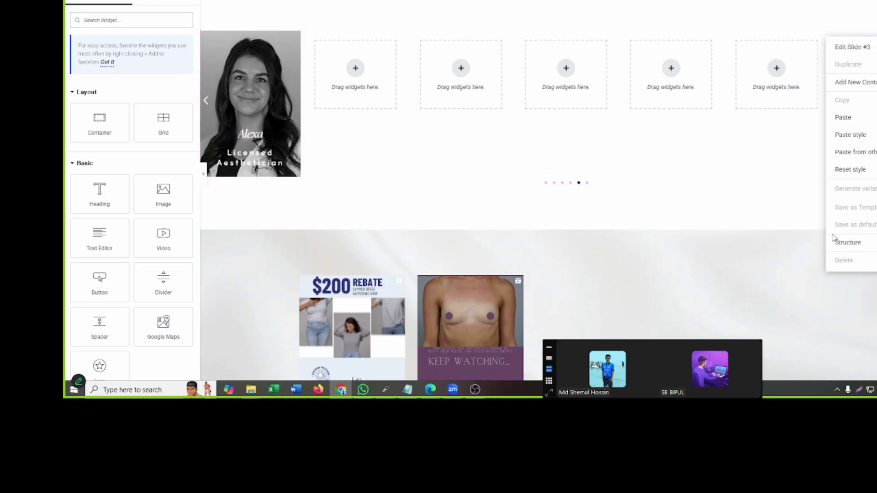
pyautogui.press('Escape')
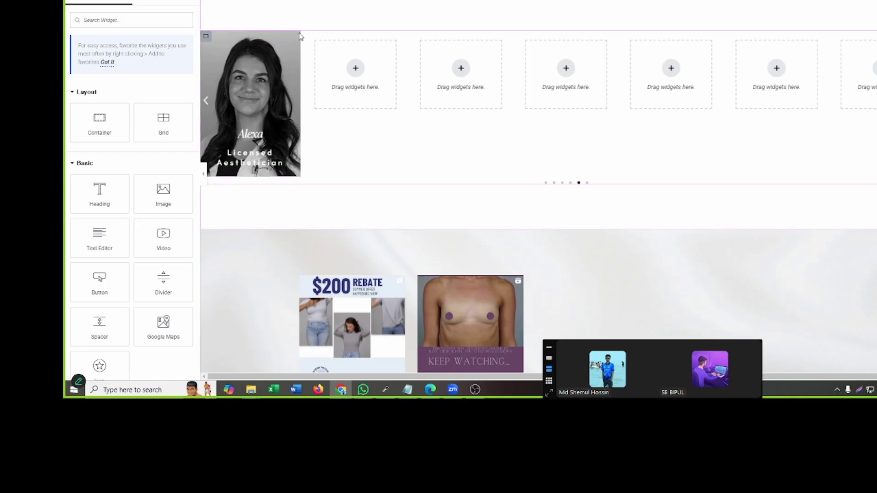
# - Delete the two remaining Slide #1 items from the carousel
pyautogui.click(876, 36)
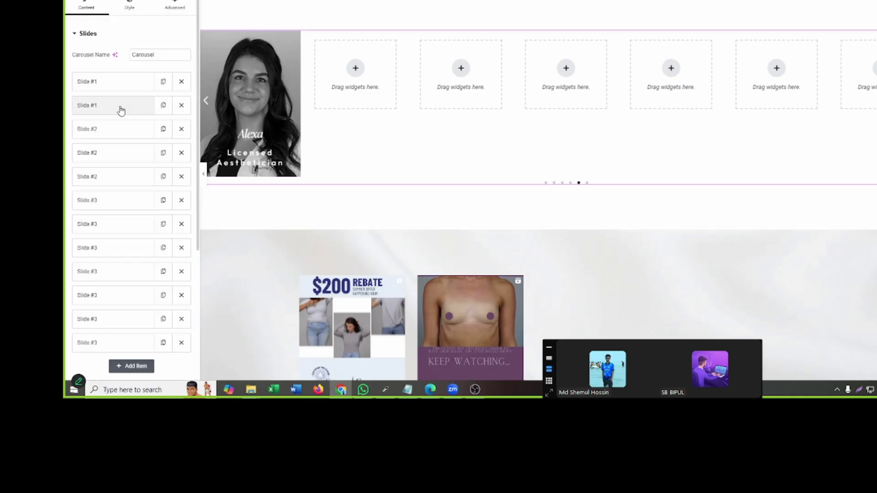
pyautogui.click(181, 82)
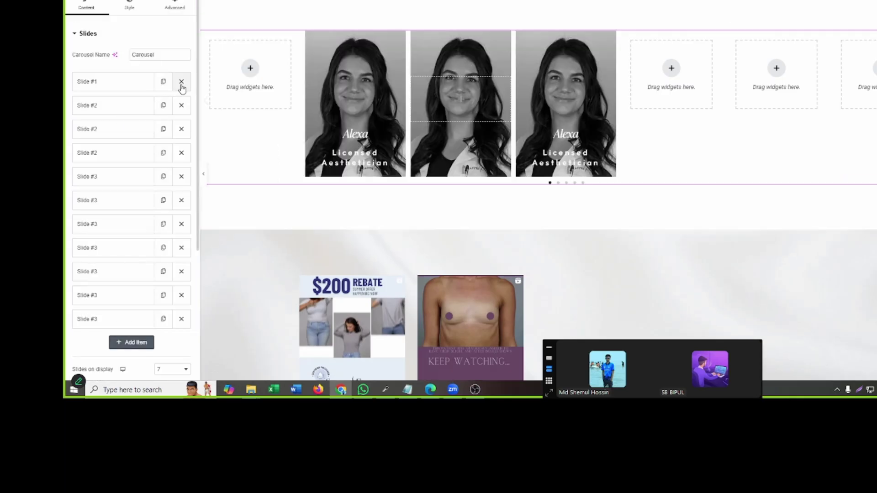
pyautogui.click(181, 82)
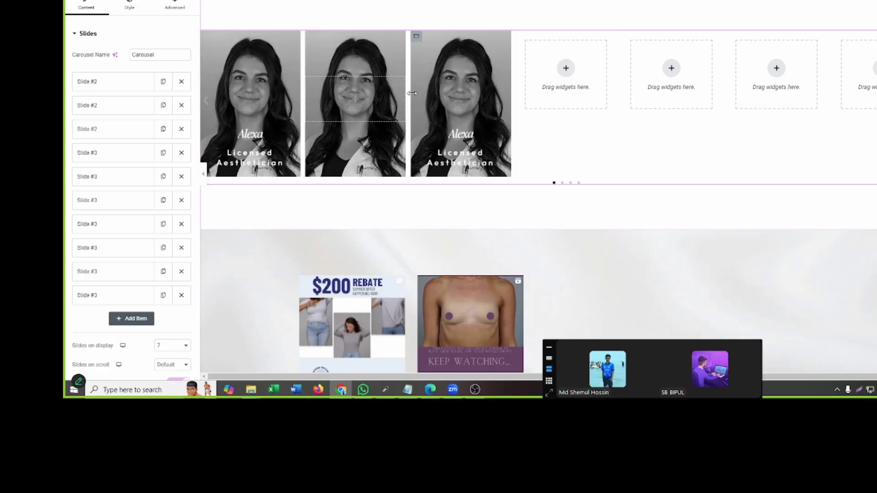
# - Copy the name and job title headings from the third photo slide into the second slide's nested container
pyautogui.rightClick(463, 136)
pyautogui.click(494, 177)
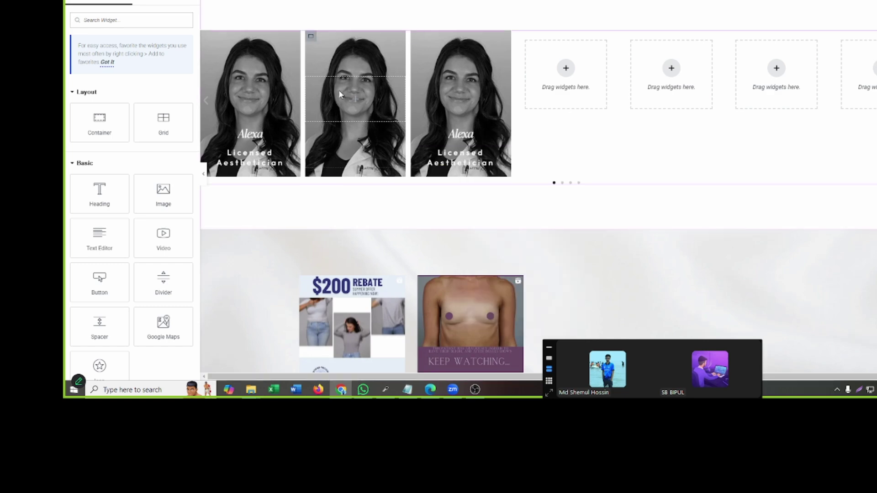
pyautogui.rightClick(340, 94)
pyautogui.click(373, 167)
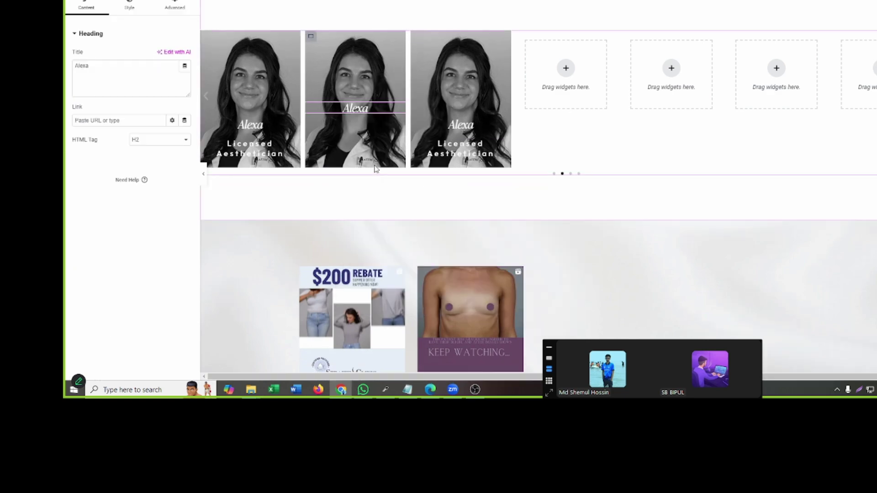
pyautogui.rightClick(359, 145)
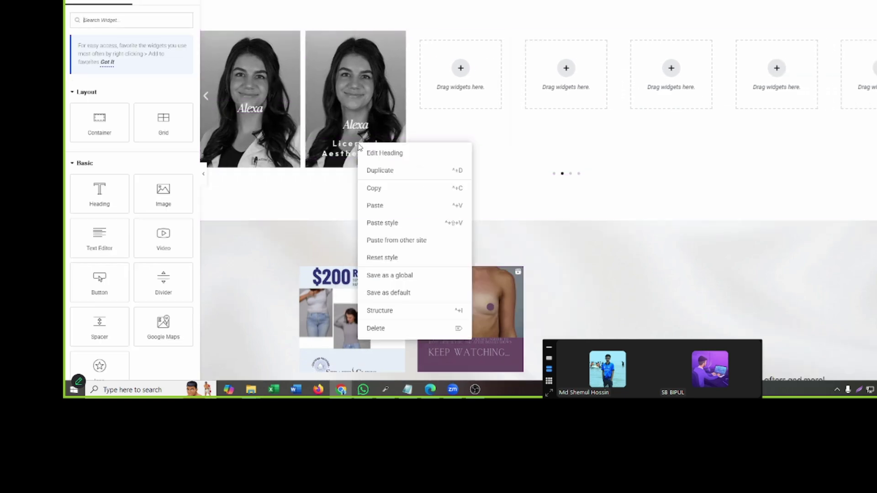
pyautogui.click(386, 189)
pyautogui.rightClick(252, 116)
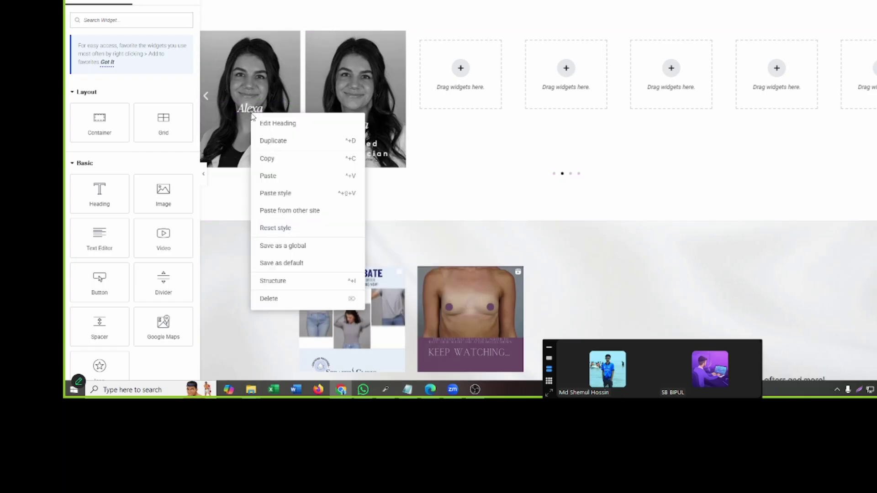
pyautogui.click(279, 176)
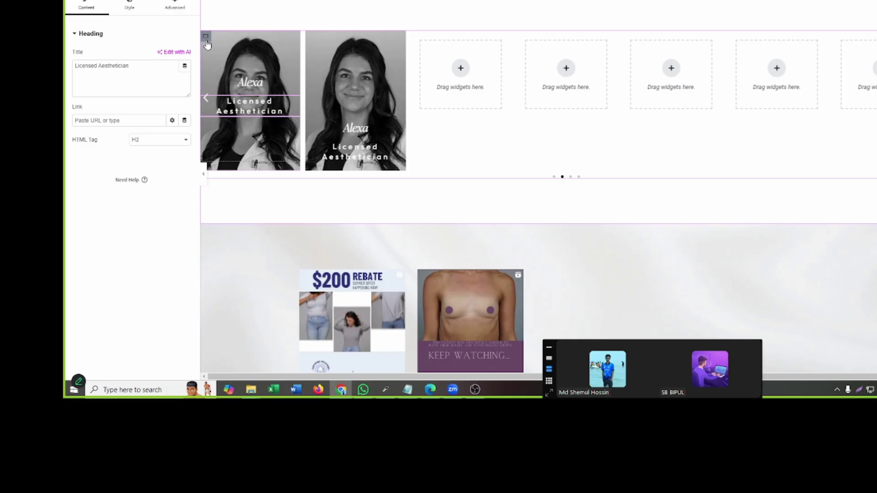
# - Try End as the nested container's Justify Content
pyautogui.click(206, 37)
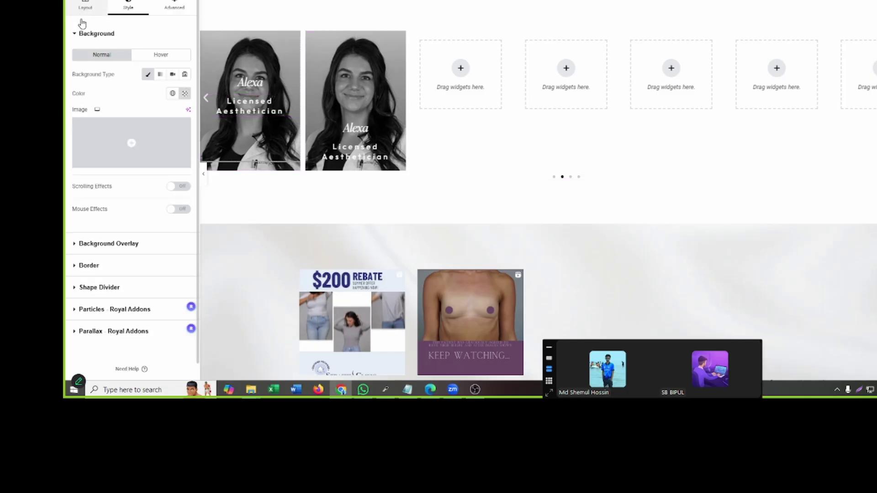
pyautogui.click(85, 8)
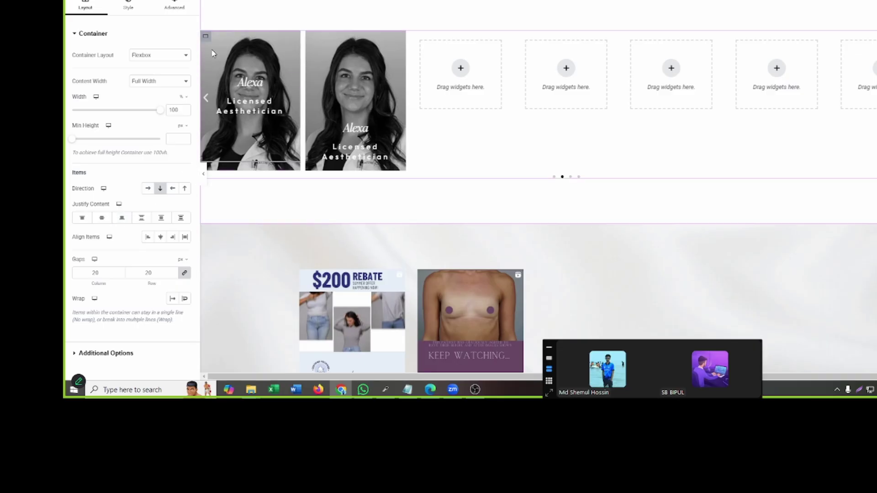
pyautogui.click(124, 219)
# - Select the second photo slide's nested container in the page structure and set its Align Items to Center
pyautogui.hotkey('ctrl', 'i')
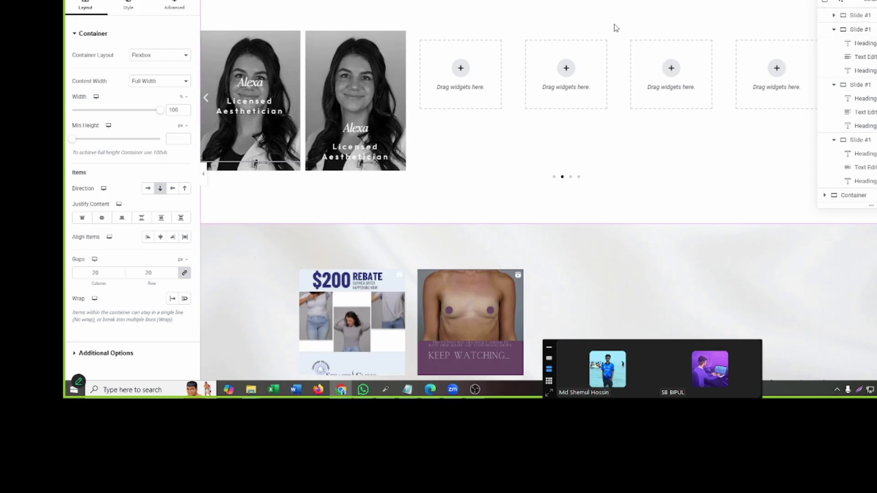
pyautogui.click(263, 80)
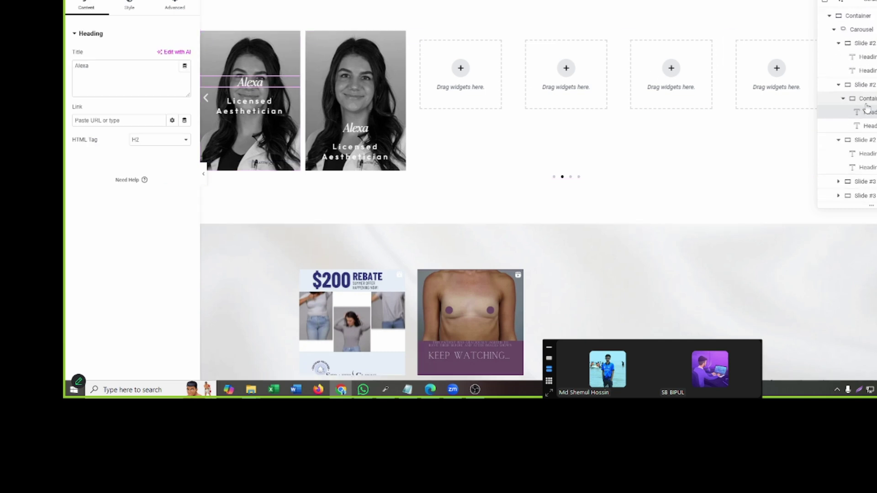
pyautogui.click(866, 98)
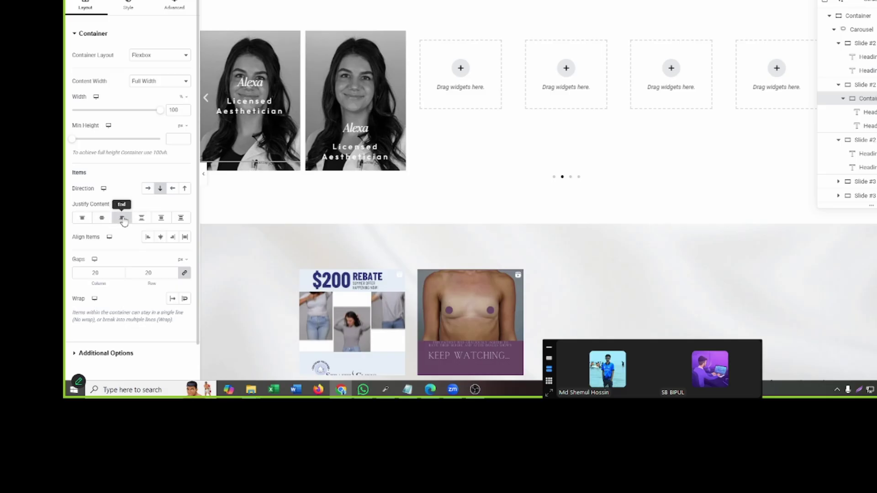
pyautogui.click(161, 240)
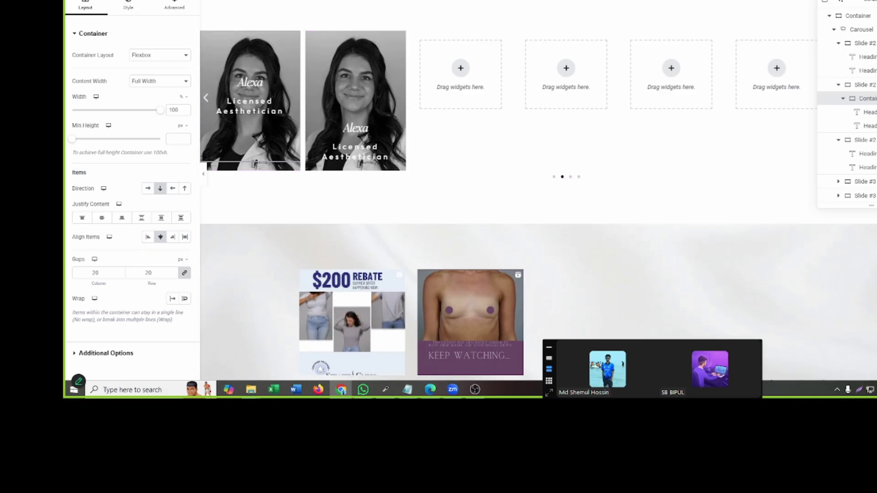
# - Try a Spacer widget above the name heading in the second slide's nested container with its Space raised to 143 px, and delete it
pyautogui.click(93, 0)
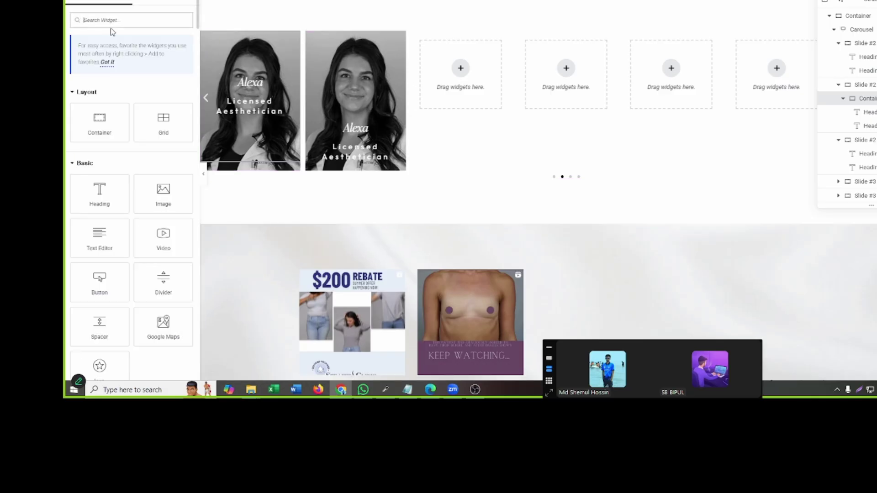
pyautogui.write('sp')
pyautogui.moveTo(100, 143); pyautogui.dragTo(261, 80)
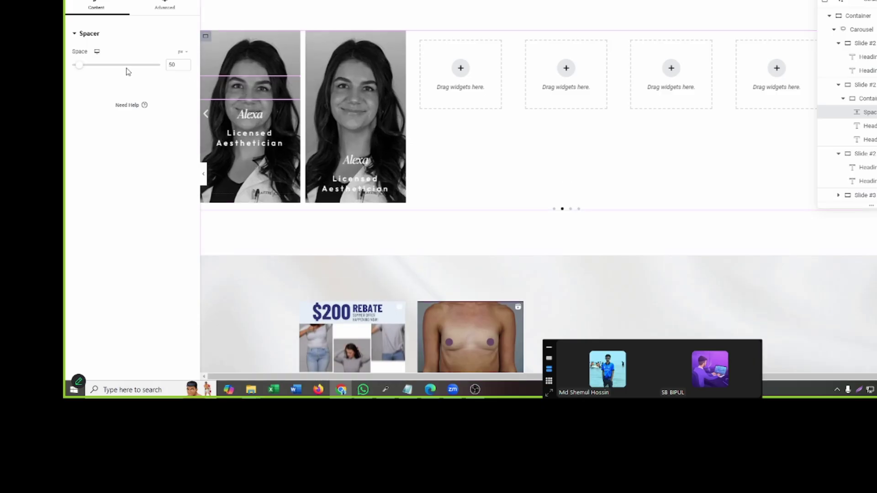
pyautogui.moveTo(81, 66); pyautogui.dragTo(110, 65)
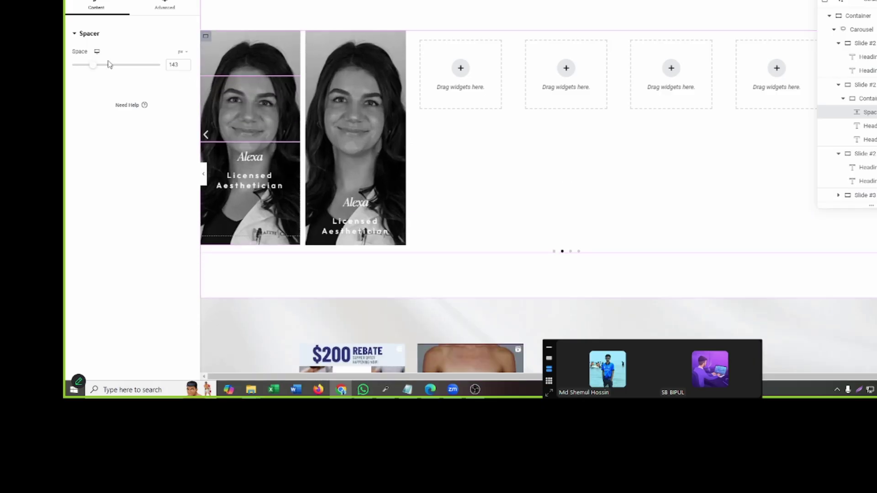
pyautogui.press('BackSpace')
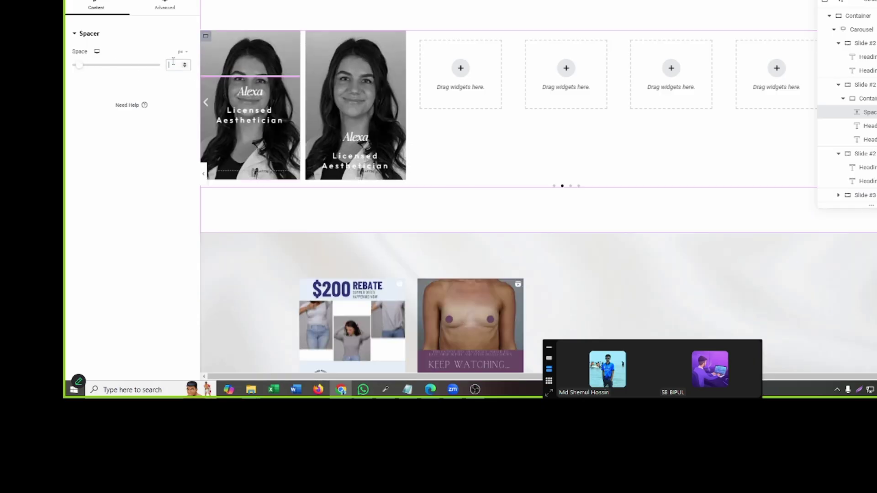
pyautogui.rightClick(257, 85)
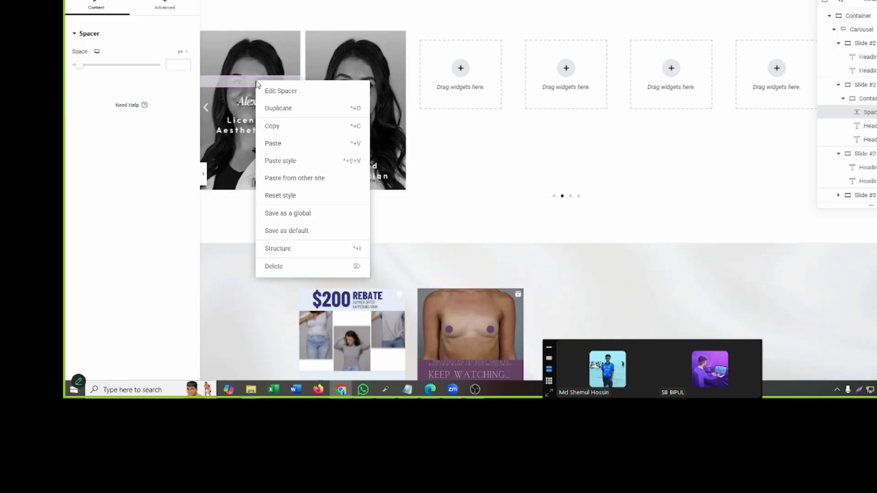
pyautogui.click(287, 266)
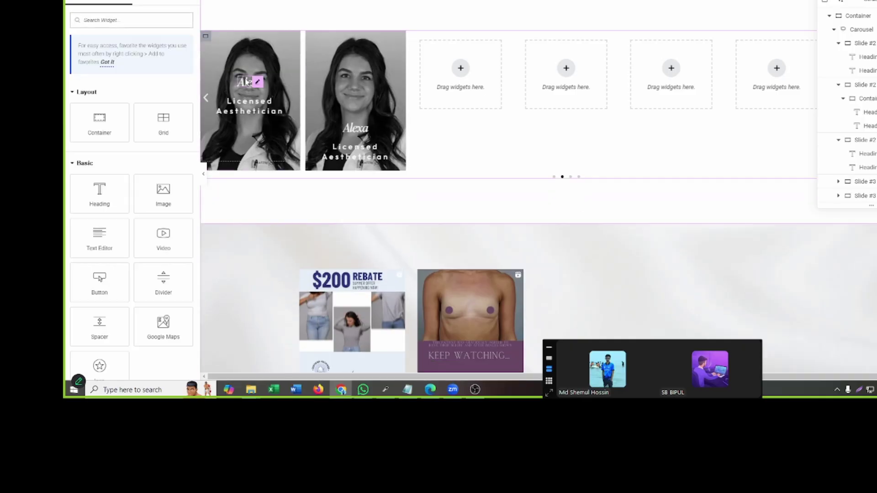
# - Try increasing the job title heading's bottom padding in the second photo slide, and reset it to 0
pyautogui.click(246, 82)
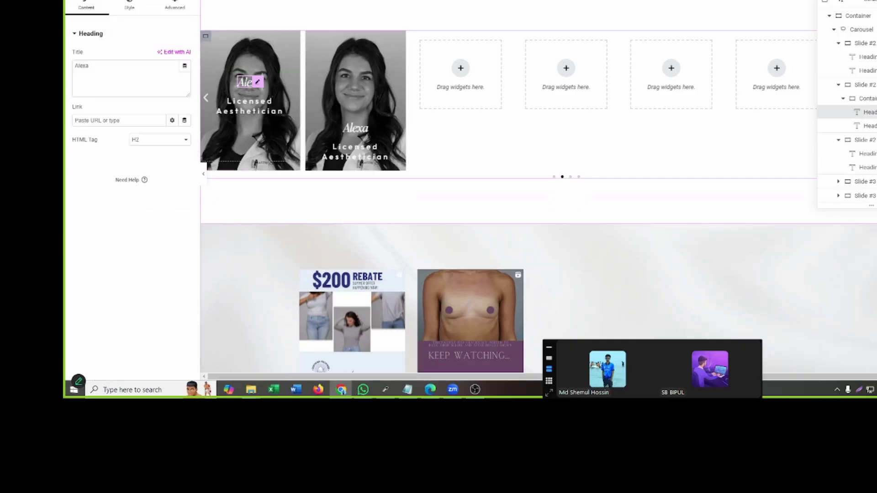
pyautogui.click(231, 114)
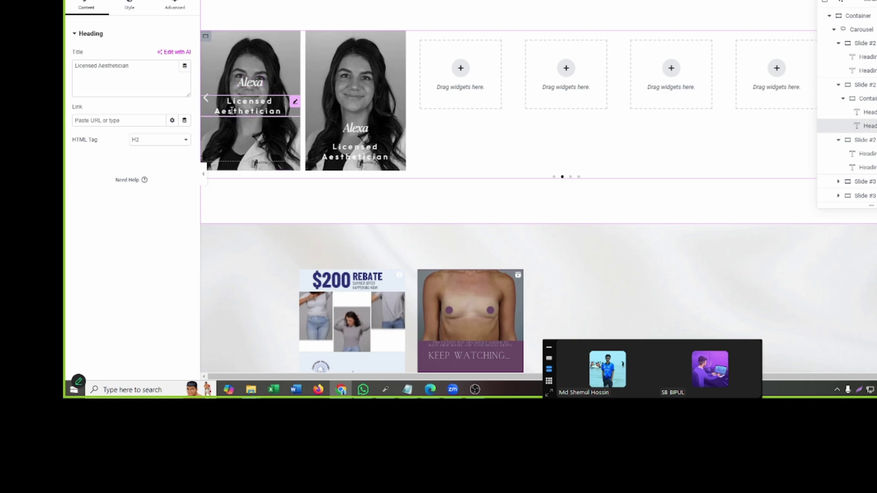
pyautogui.click(170, 10)
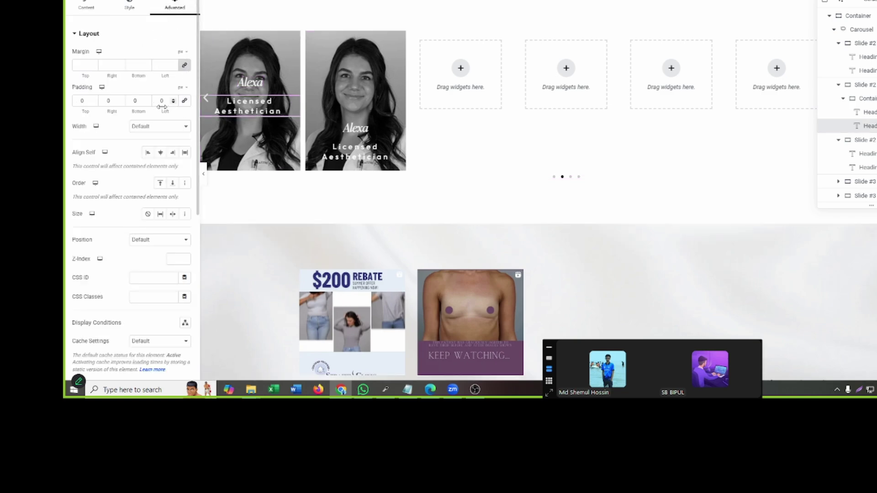
pyautogui.click(147, 100)
pyautogui.click(147, 99)
pyautogui.click(146, 100)
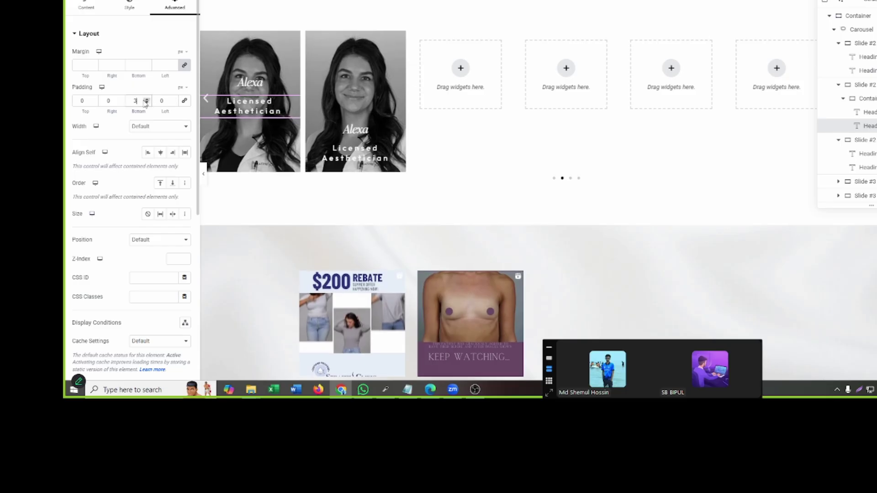
pyautogui.write('0')
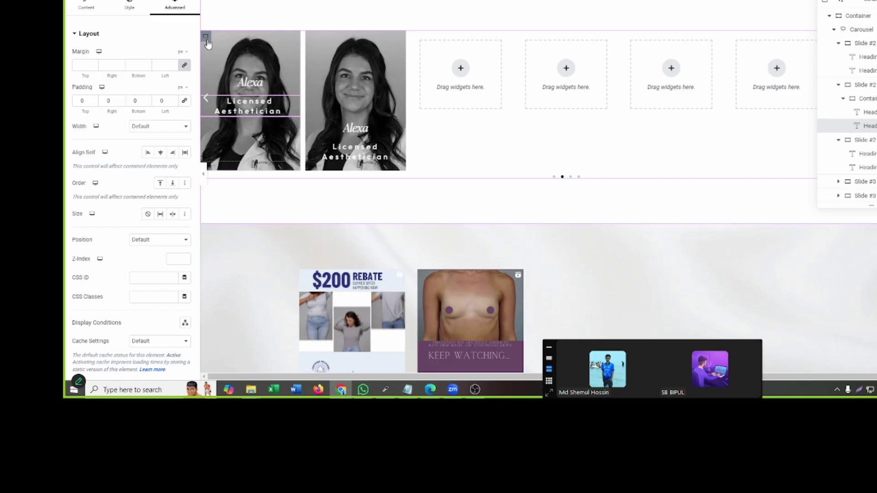
# - Set the nested container's Justify Content to Space Between and its top and bottom padding to 0
pyautogui.click(207, 39)
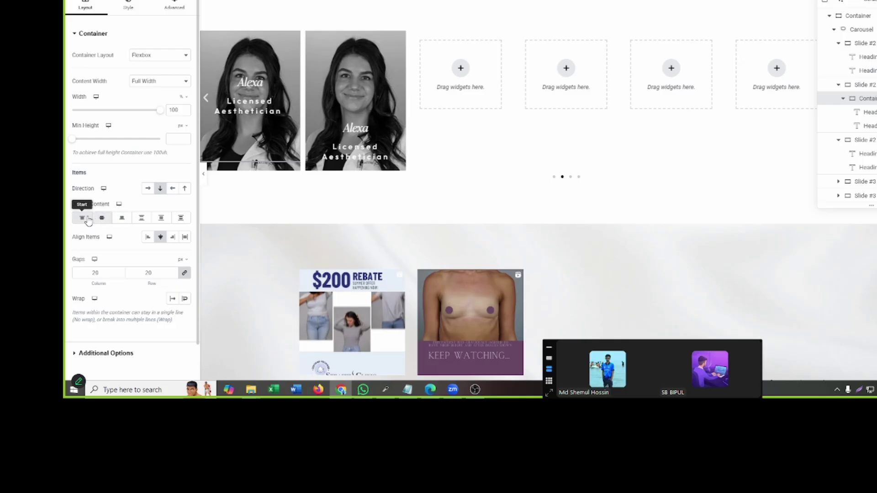
pyautogui.click(141, 218)
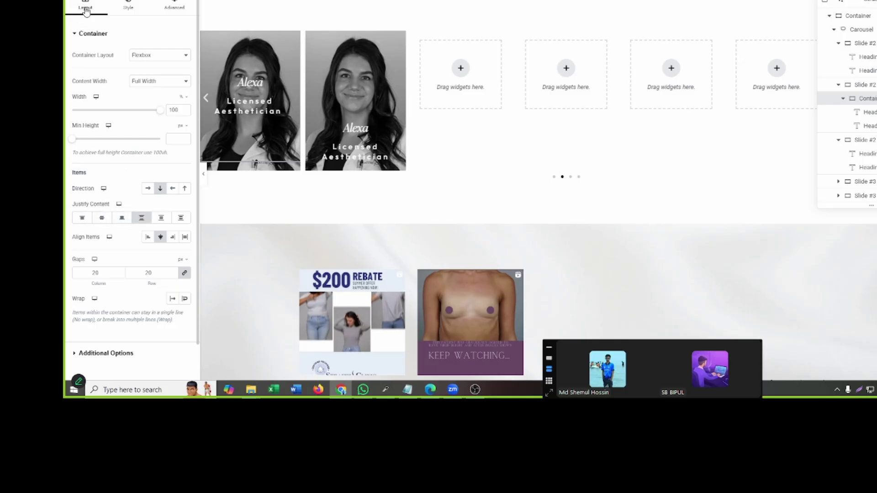
pyautogui.click(126, 7)
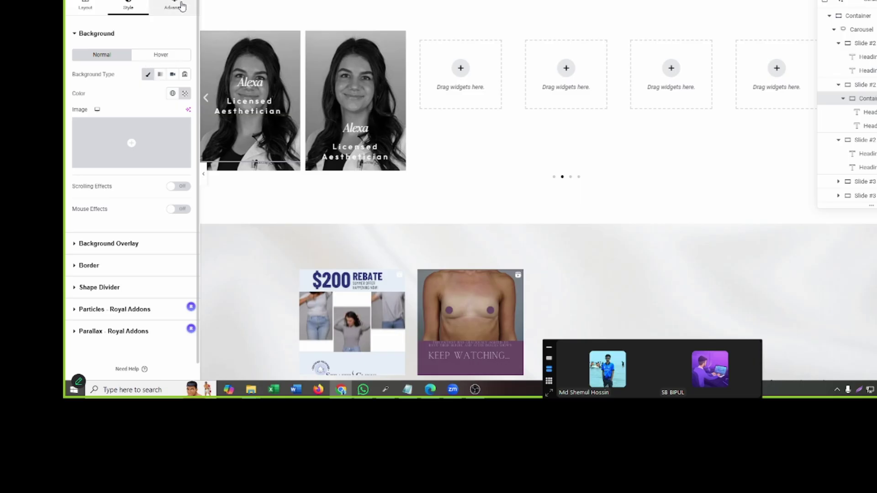
pyautogui.click(181, 6)
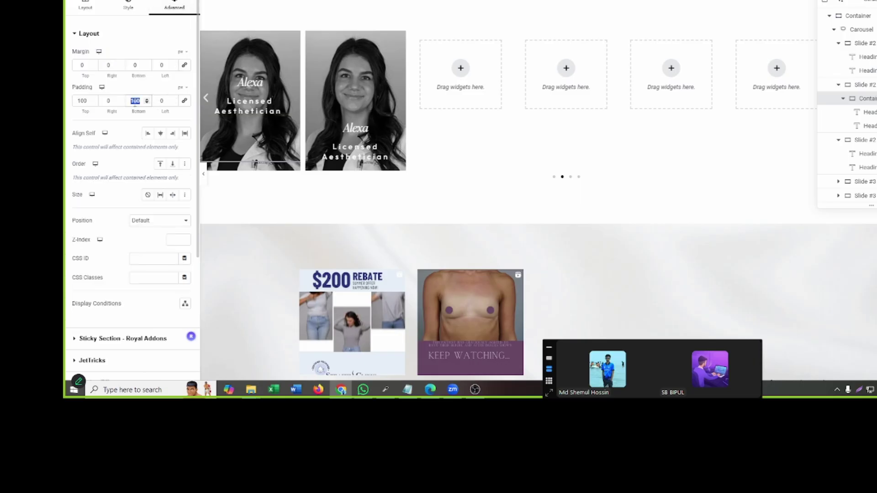
pyautogui.write('0')
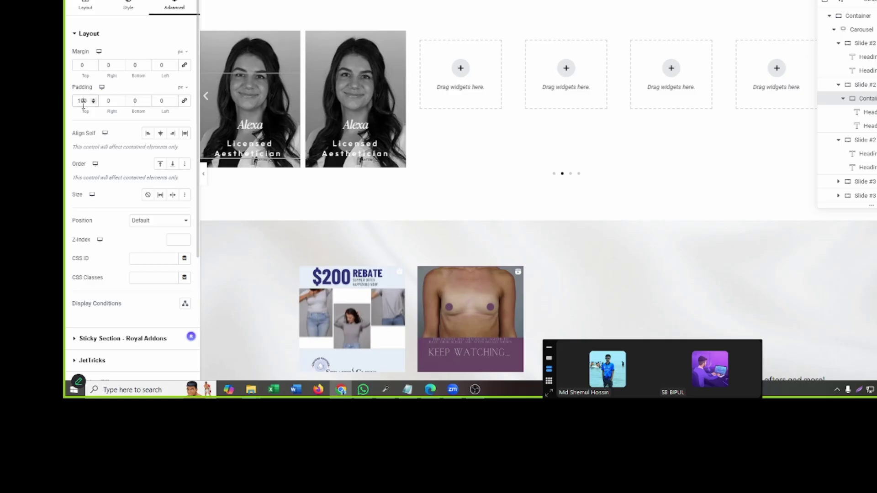
pyautogui.write('0')
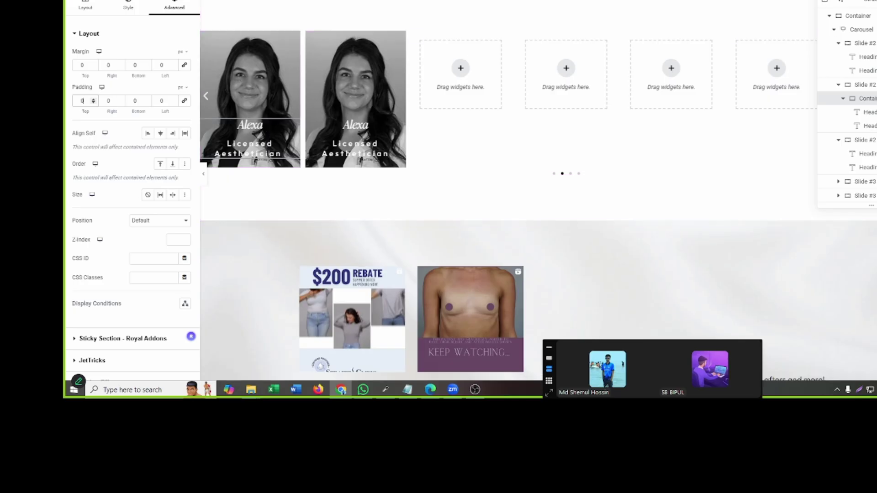
# - Examine the layout and advanced settings of the second photo slide, its parent container and the carousel through the page structure
pyautogui.click(876, 1)
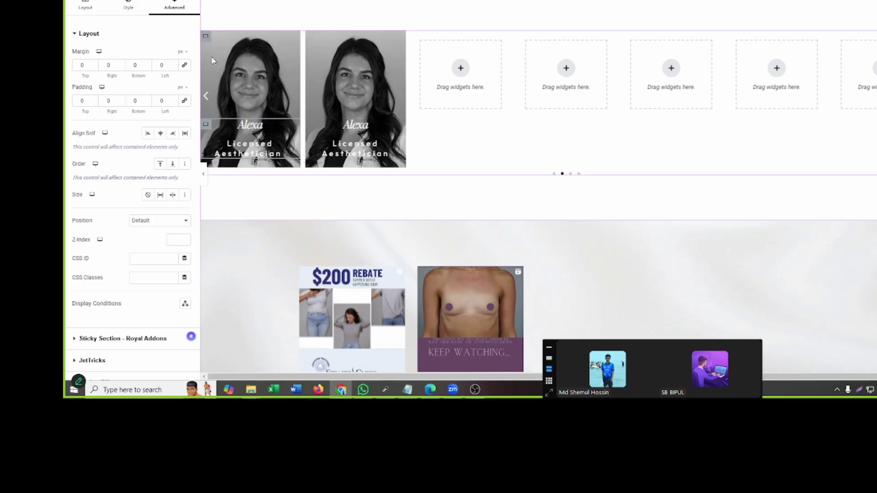
pyautogui.click(206, 38)
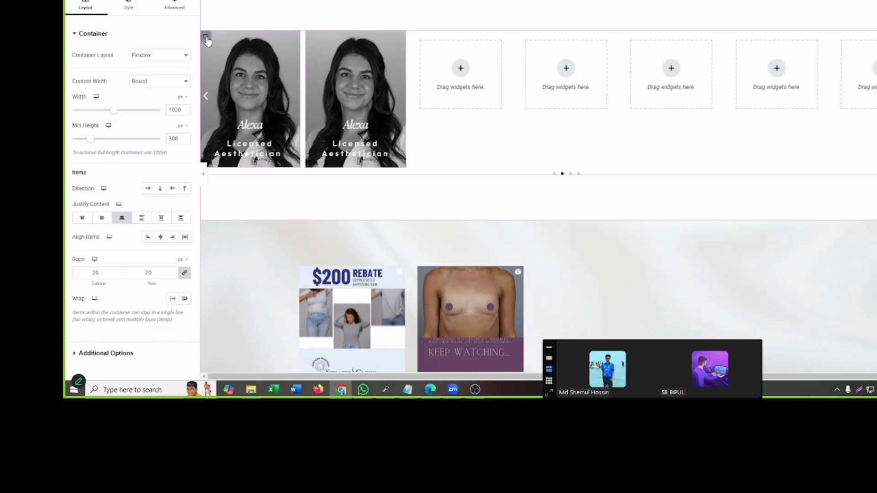
pyautogui.click(176, 17)
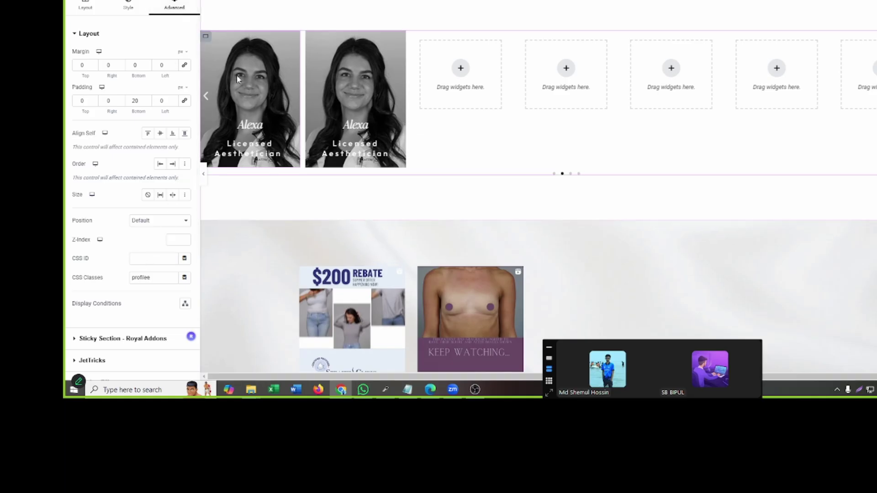
pyautogui.hotkey('ctrl', 'i')
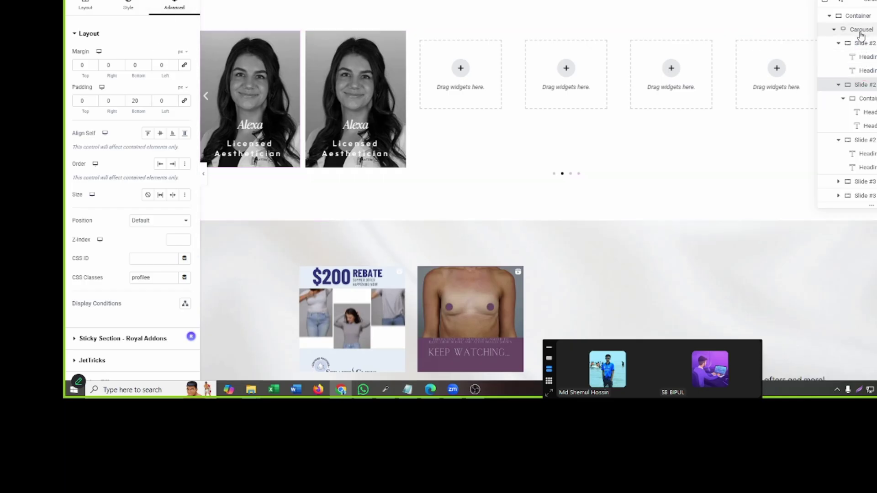
pyautogui.click(858, 18)
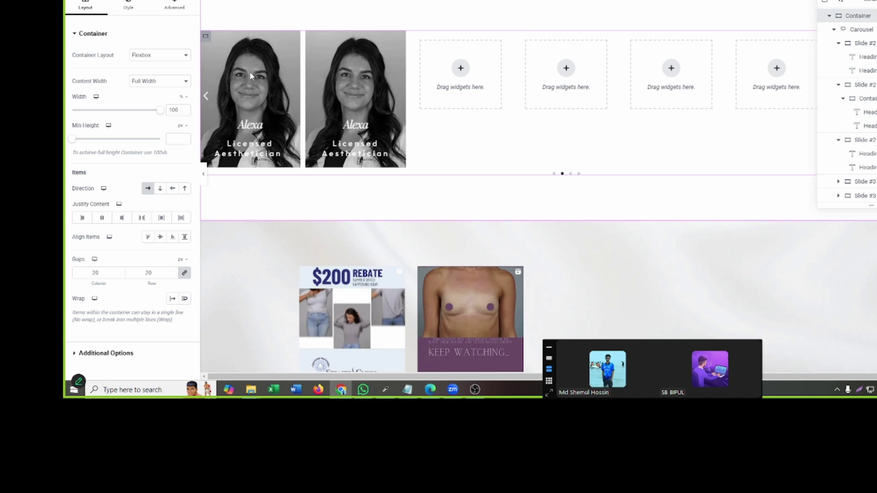
pyautogui.click(232, 59)
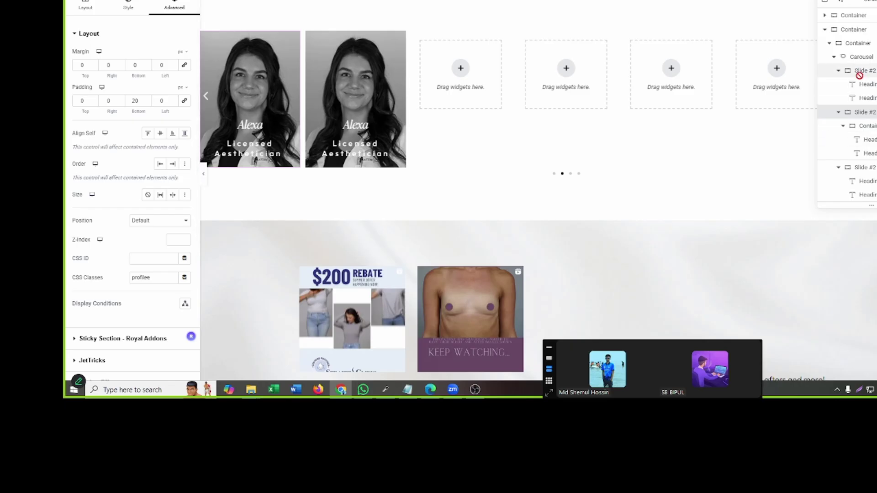
pyautogui.click(862, 46)
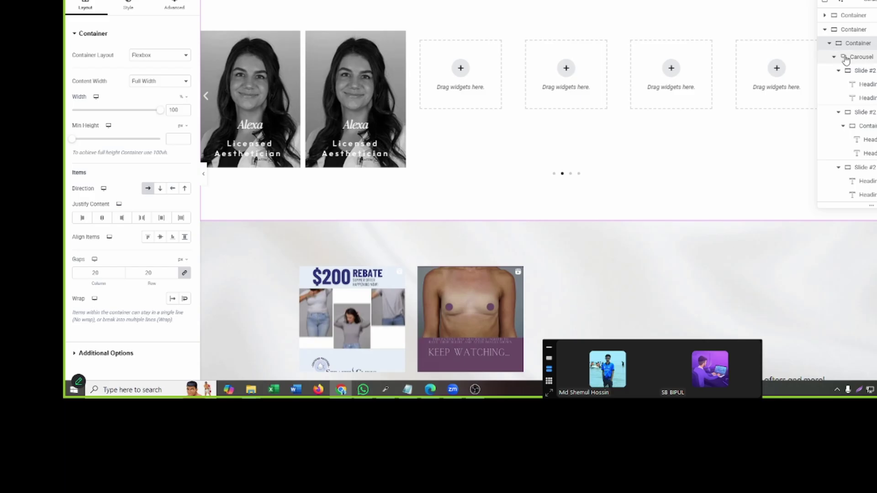
pyautogui.click(846, 58)
pyautogui.moveTo(848, 62); pyautogui.dragTo(839, 73)
pyautogui.click(839, 72)
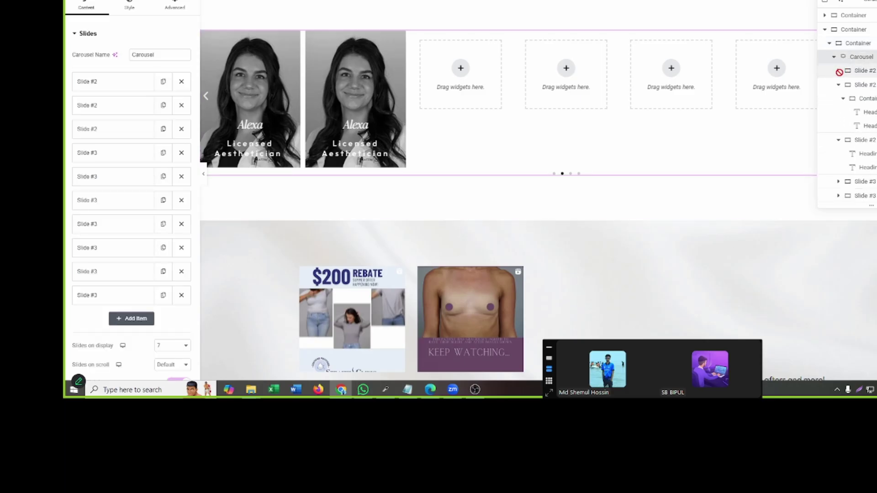
pyautogui.click(839, 72)
pyautogui.click(850, 85)
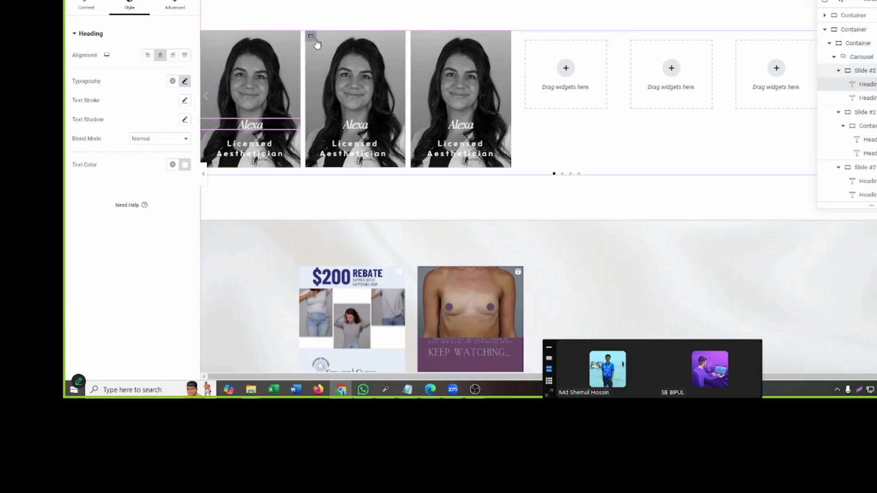
pyautogui.click(311, 36)
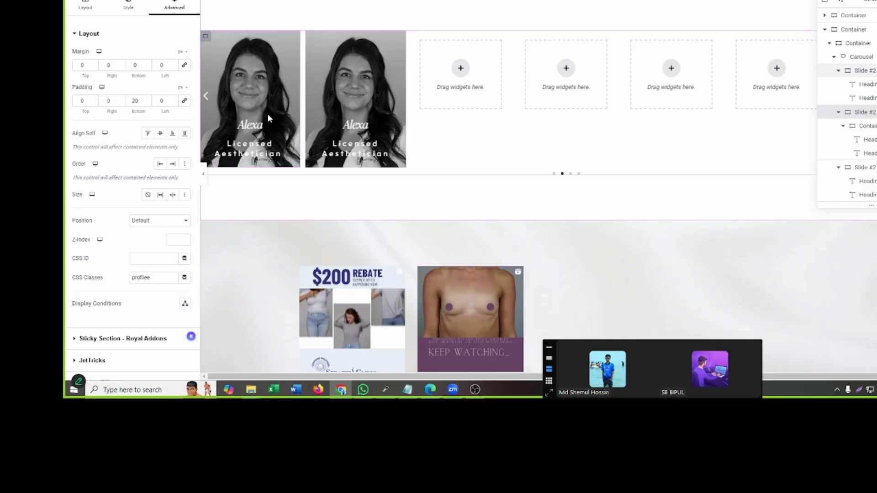
pyautogui.scroll(-4, 121, 119)
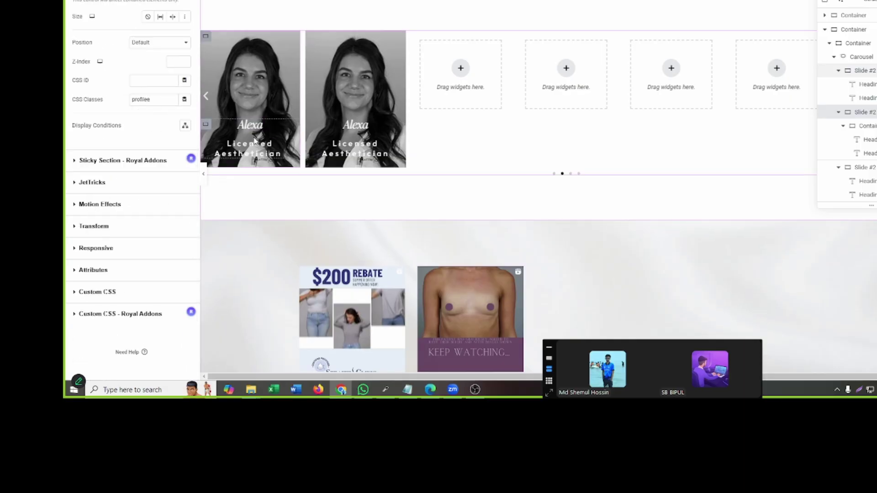
# - Try a minimum height of 300 px on the second slide's nested container, reduce it, and clear the value
pyautogui.click(205, 132)
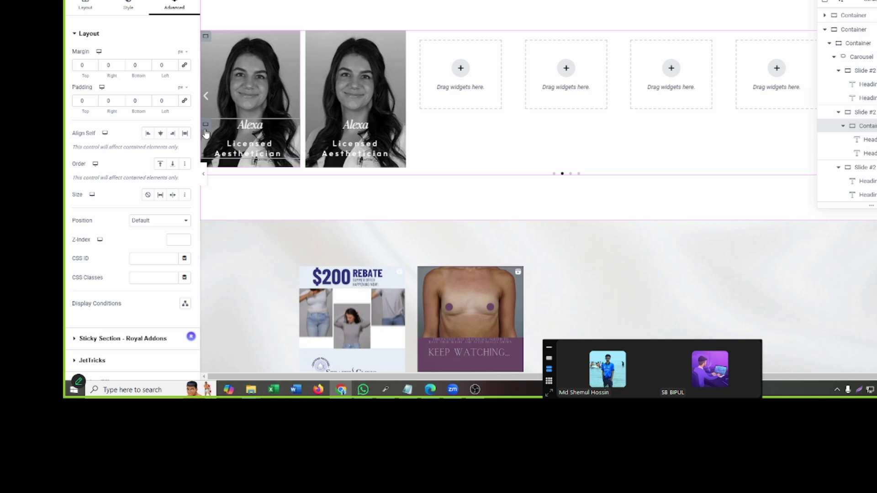
pyautogui.click(85, 6)
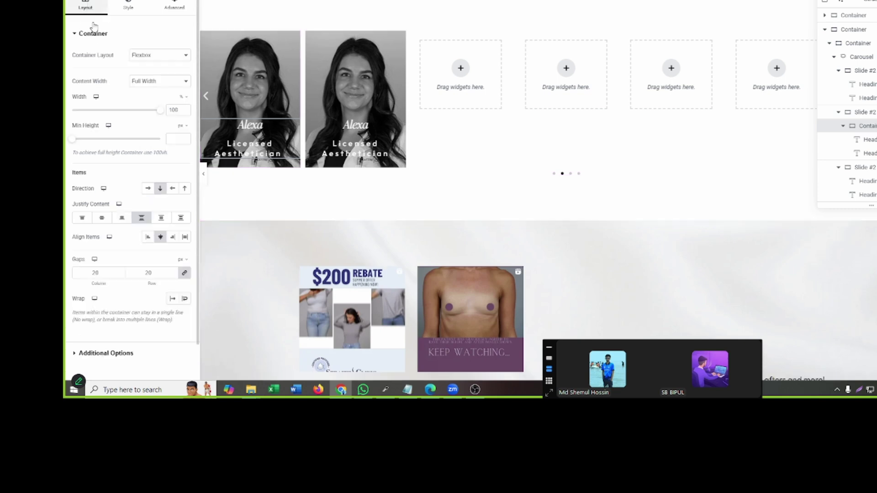
pyautogui.click(174, 139)
pyautogui.write('300')
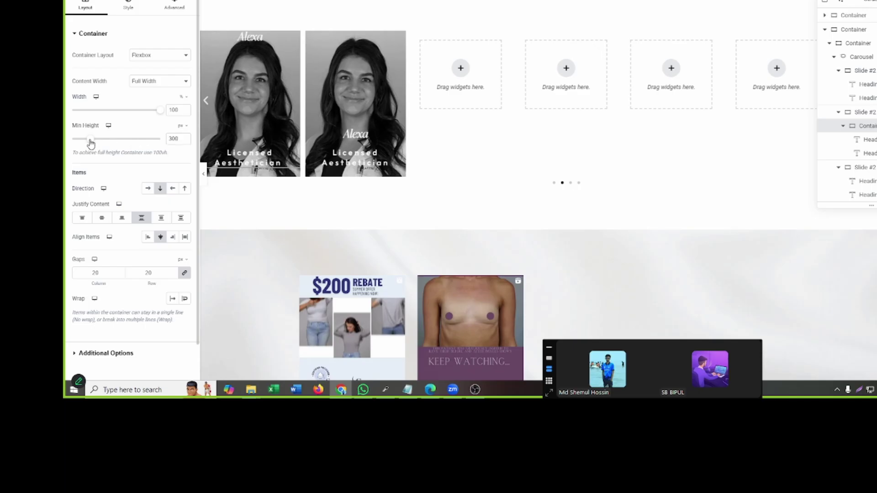
pyautogui.moveTo(89, 141); pyautogui.dragTo(77, 144)
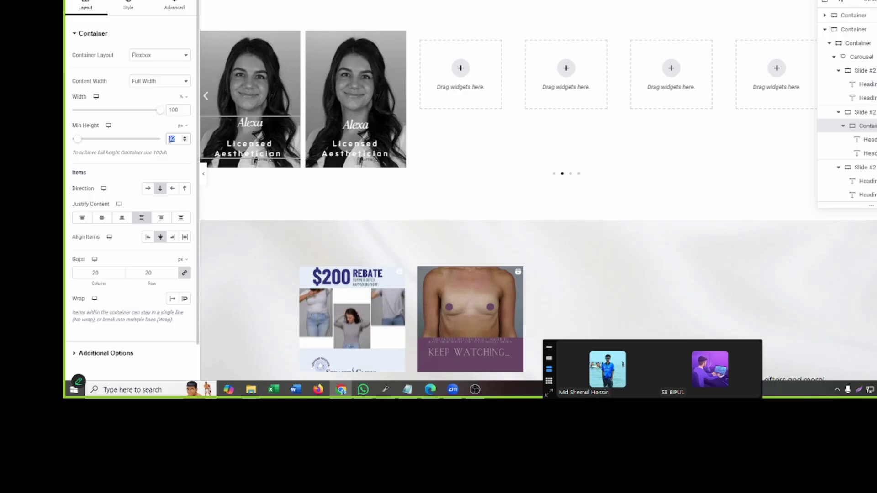
pyautogui.press('BackSpace')
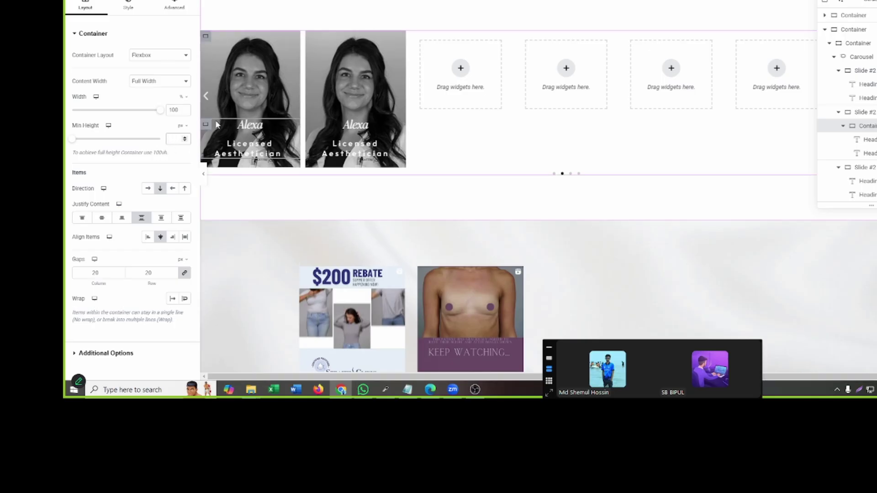
# - Copy the showw class name from the CSS snippet in the WhatsApp chat and set it as the nested container's CSS class in Elementor
pyautogui.click(129, 7)
pyautogui.click(175, 6)
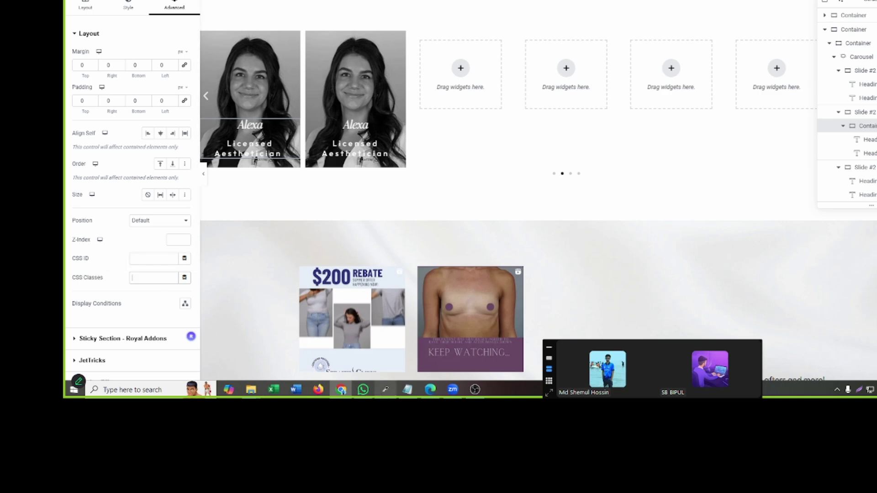
pyautogui.click(363, 389)
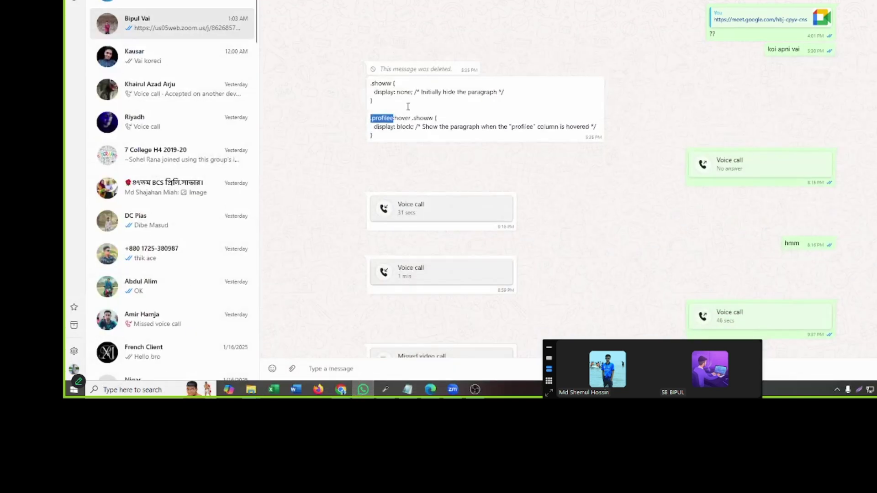
pyautogui.moveTo(392, 83); pyautogui.dragTo(377, 83)
pyautogui.rightClick(374, 83)
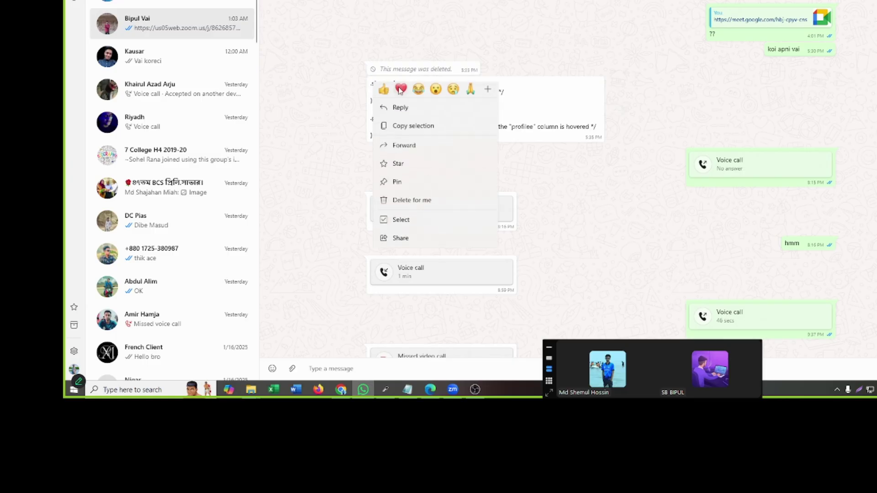
pyautogui.click(410, 133)
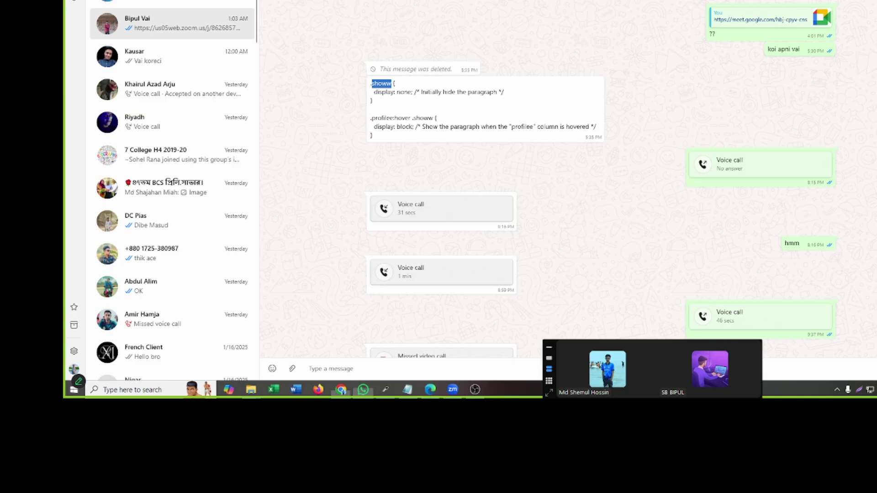
pyautogui.click(341, 389)
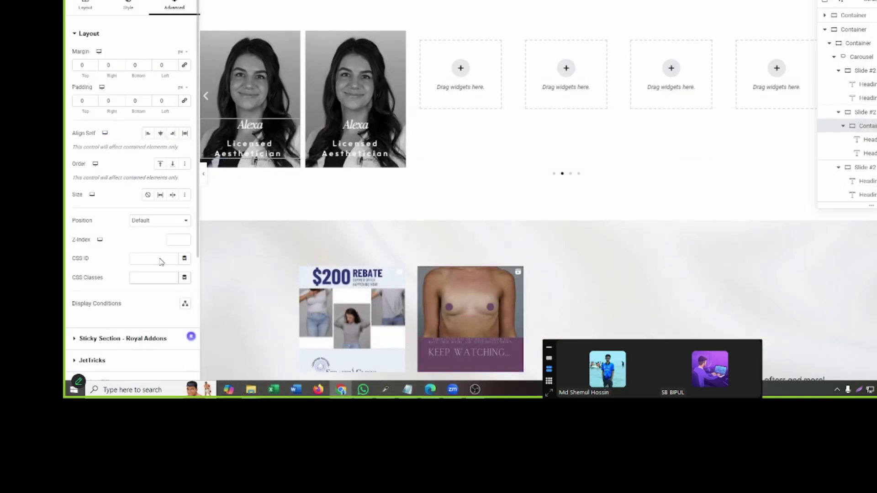
pyautogui.click(166, 281)
pyautogui.hotkey('ctrl', 'v')
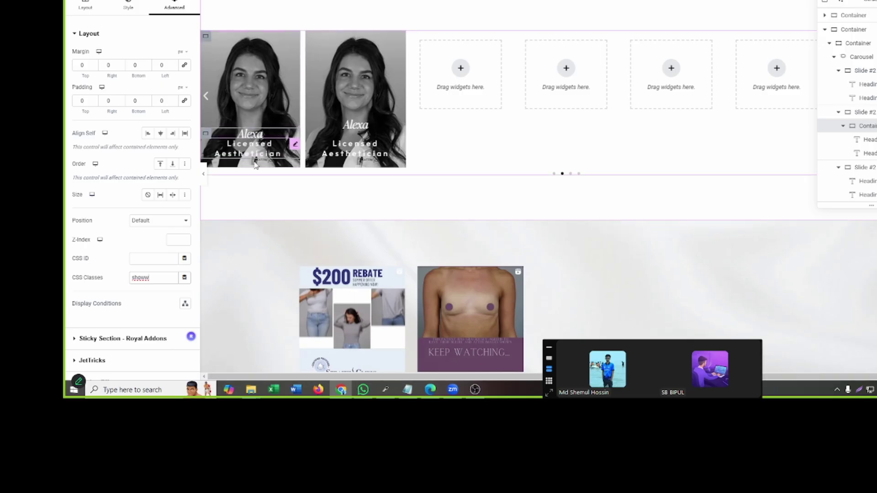
# - Set the second photo slide's hover background type to Classic
pyautogui.click(207, 37)
pyautogui.click(121, 10)
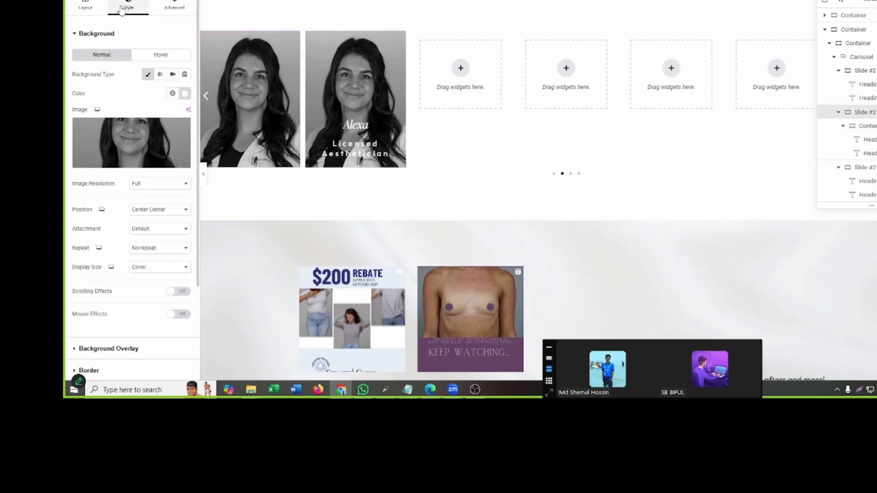
pyautogui.click(161, 54)
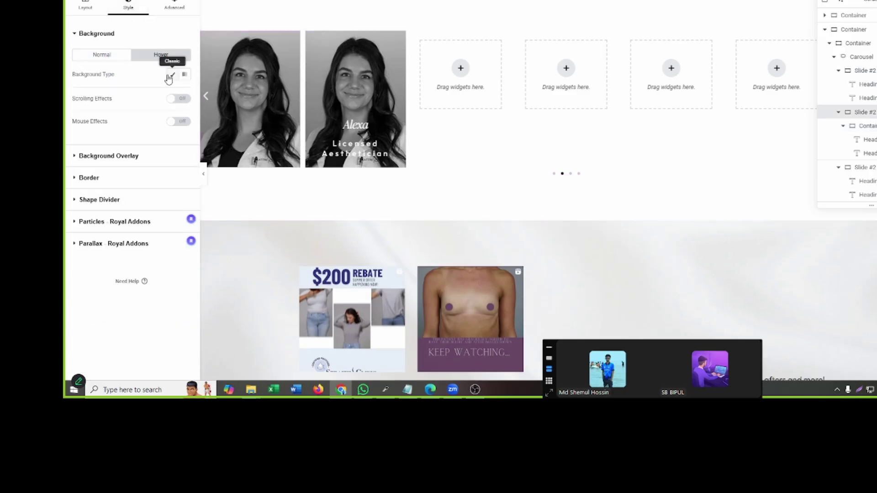
pyautogui.click(172, 74)
pyautogui.scroll(-1, 118, 121)
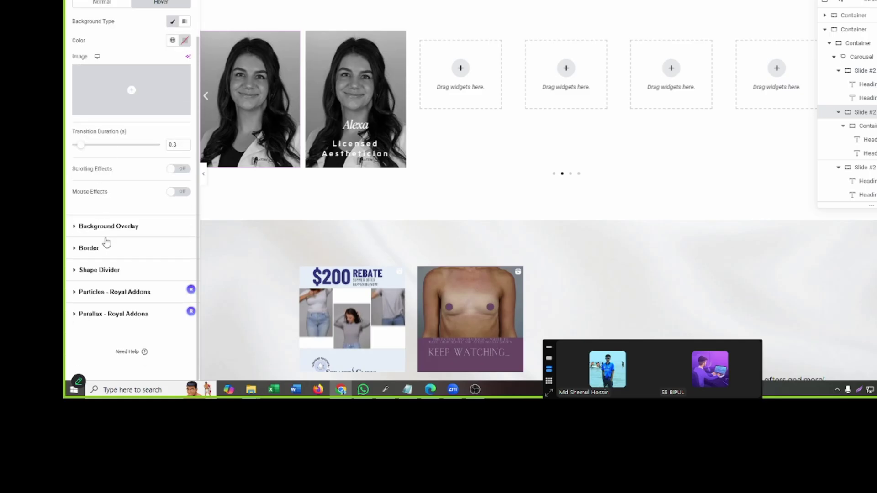
# - Set the second photo slide's hover background overlay type to Classic
pyautogui.click(107, 244)
pyautogui.click(116, 227)
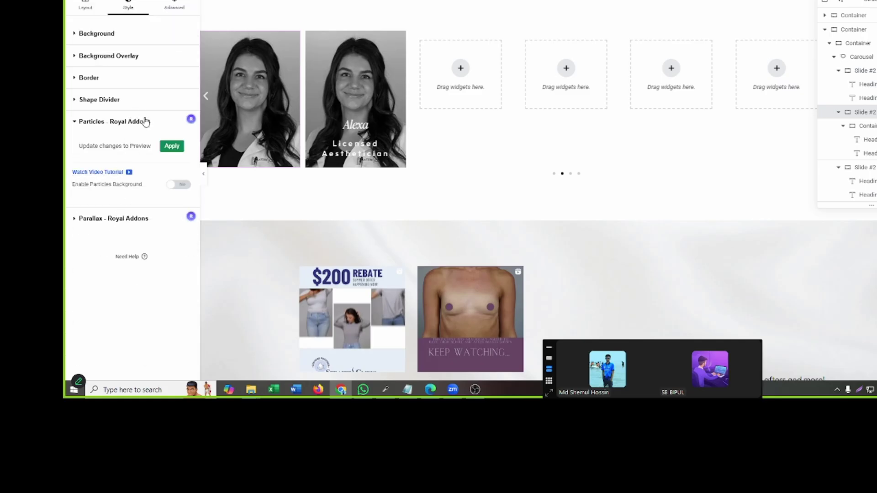
pyautogui.click(138, 99)
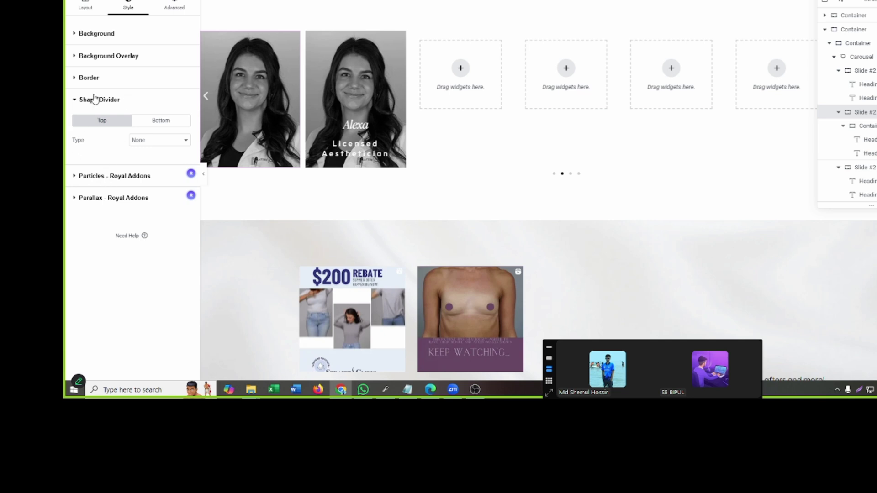
pyautogui.click(117, 94)
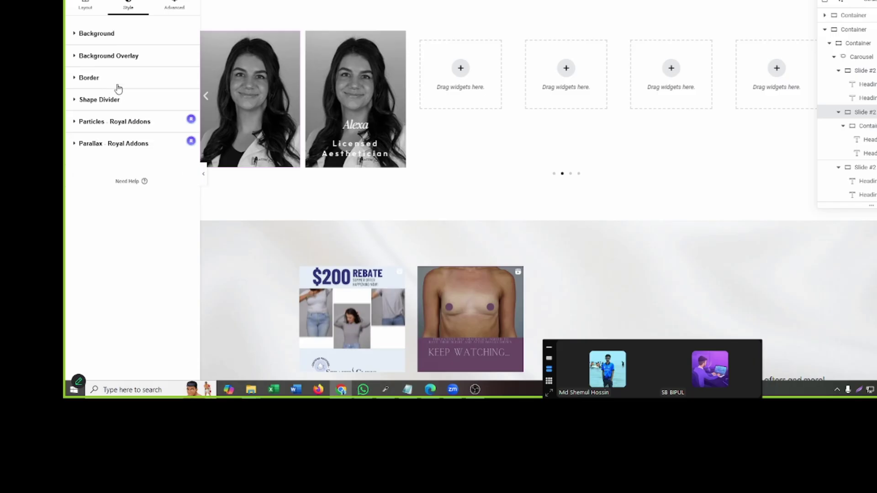
pyautogui.click(120, 80)
pyautogui.click(120, 80)
pyautogui.click(121, 64)
pyautogui.click(158, 74)
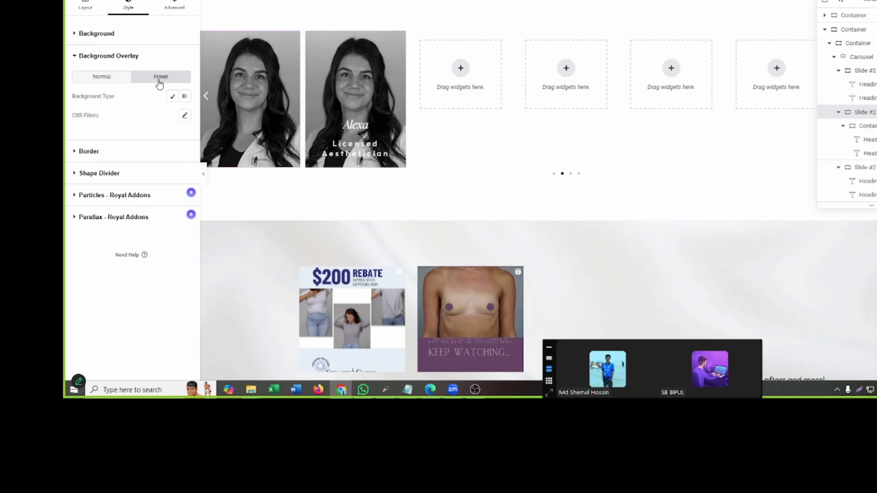
pyautogui.click(173, 96)
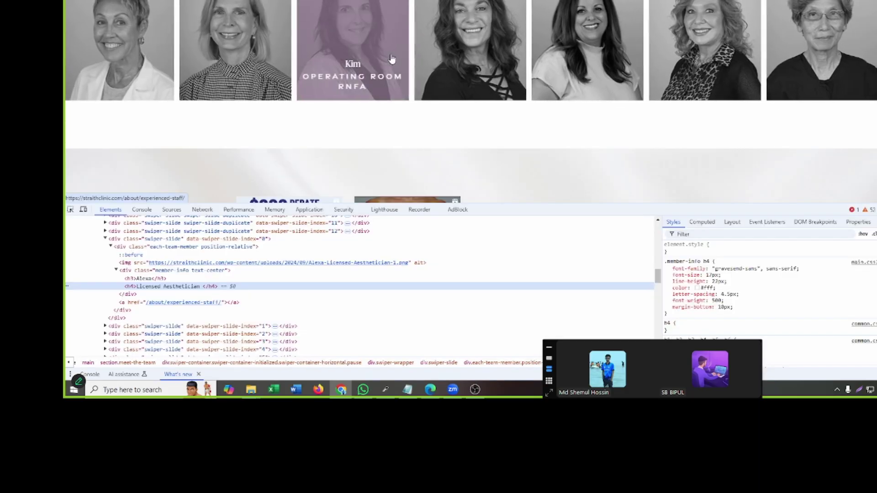
# - Try to inspect a moving team member's photo on the original Straith Clinic homepage
pyautogui.rightClick(332, 48)
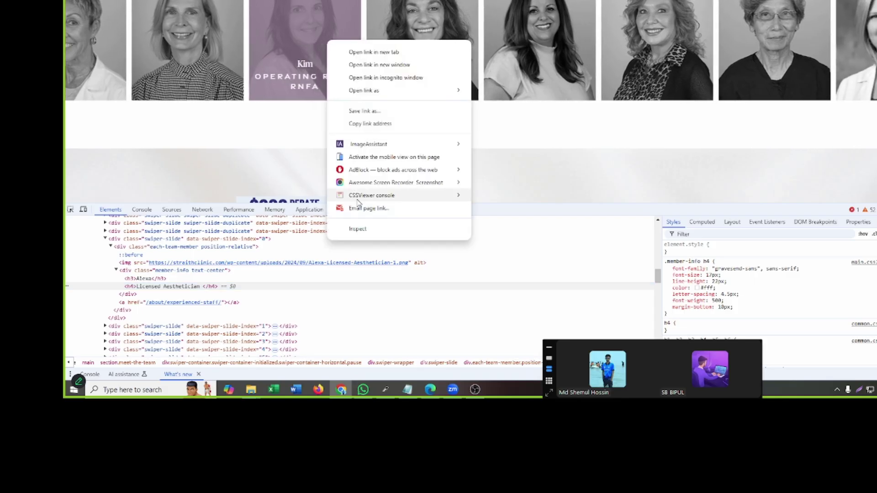
pyautogui.click(356, 201)
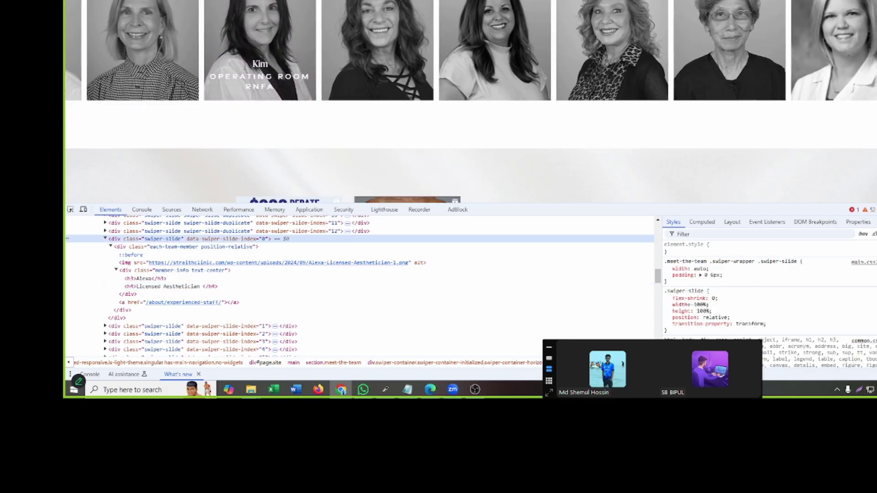
pyautogui.rightClick(243, 37)
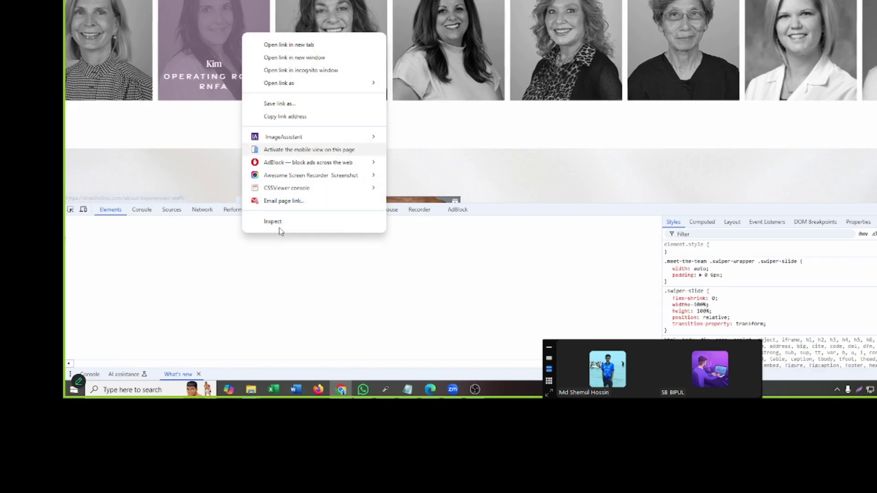
pyautogui.click(280, 221)
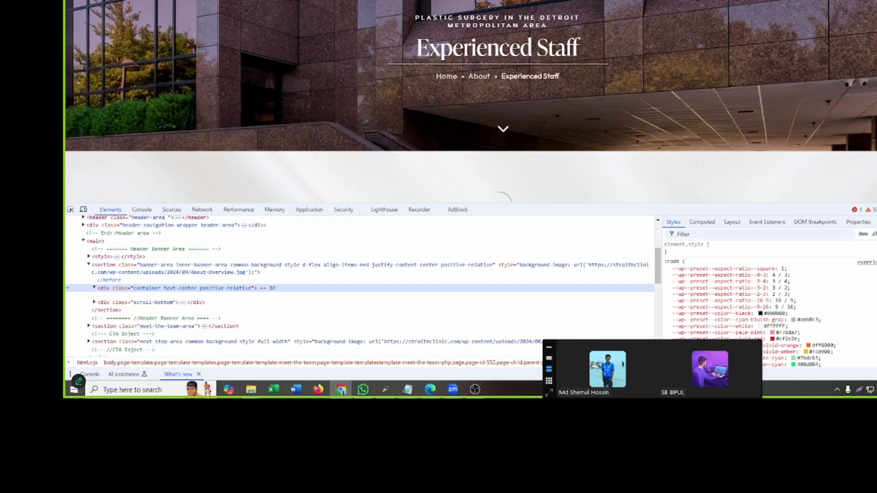
pyautogui.hotkey('alt', 'Left')
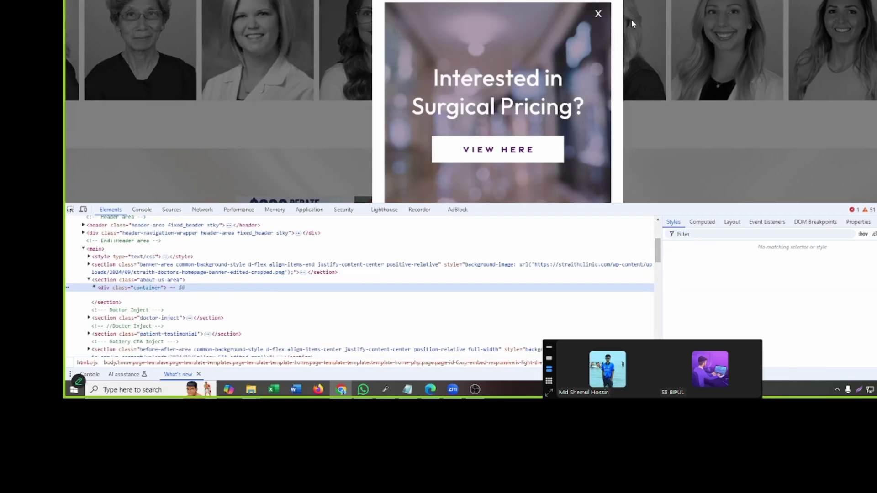
pyautogui.click(598, 14)
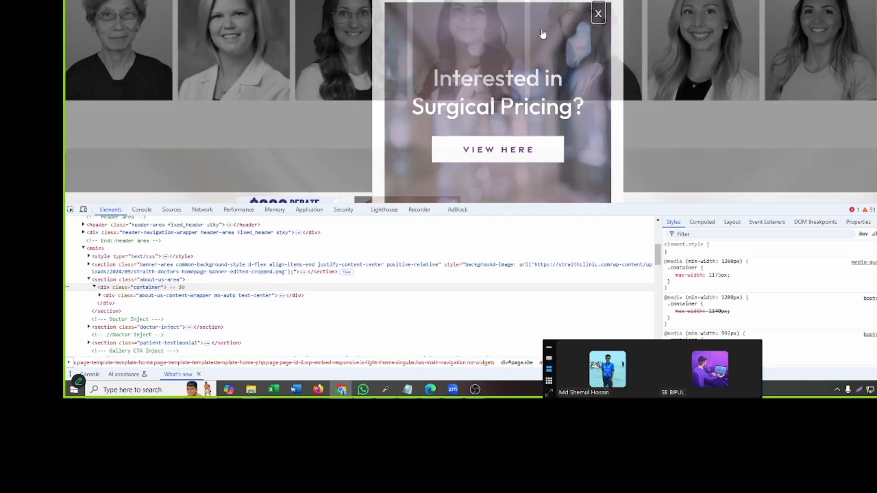
# - Inspect the Licensed Aesthetician card on the original homepage and force the hover state on its each-team-member div
pyautogui.rightClick(466, 56)
pyautogui.click(495, 242)
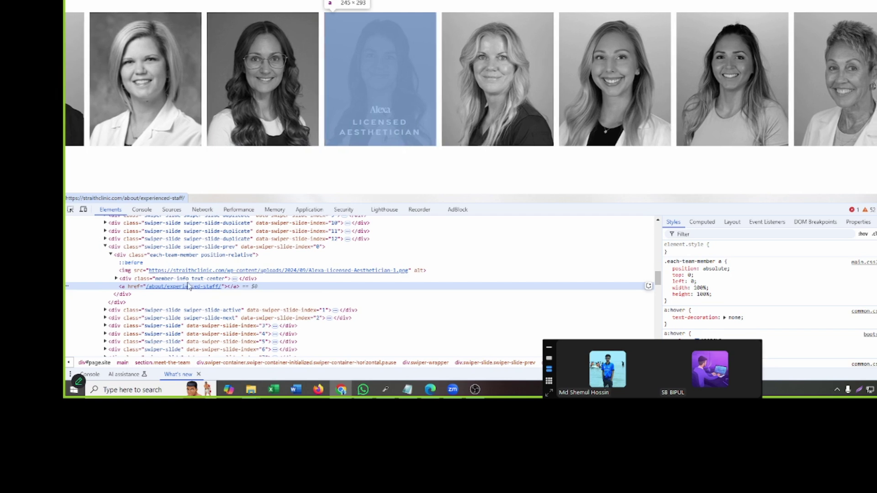
pyautogui.moveTo(187, 273)
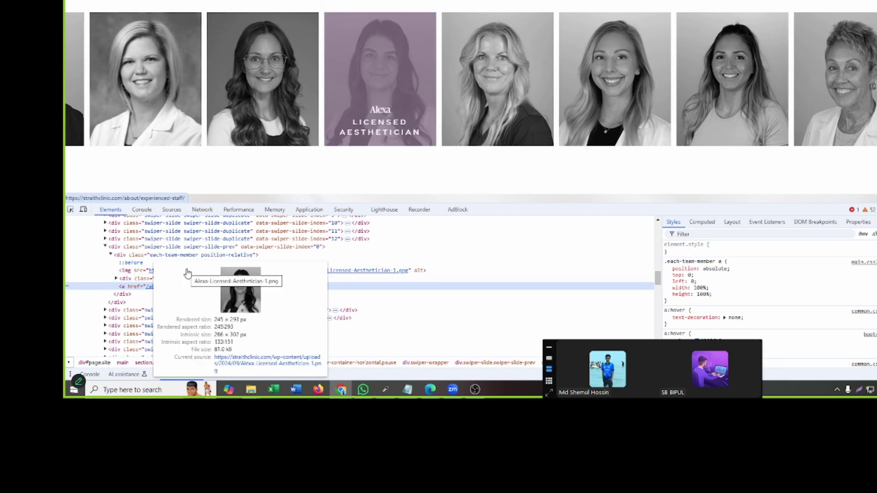
pyautogui.click(174, 256)
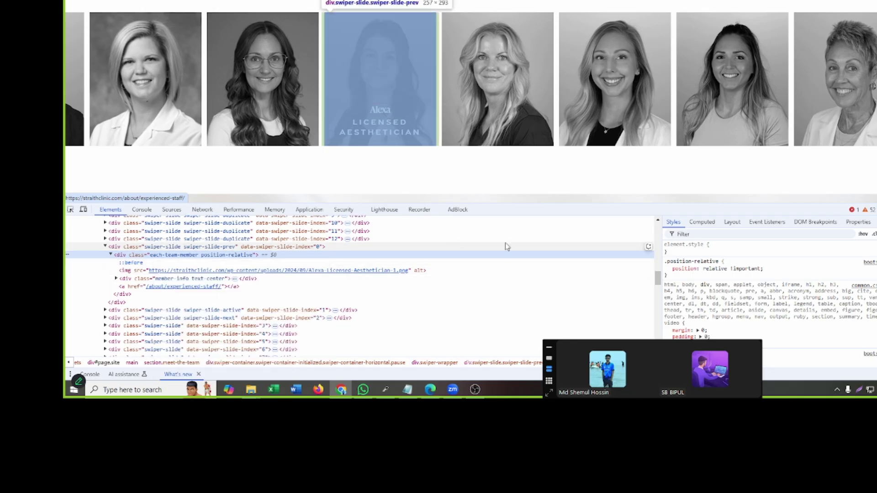
pyautogui.click(876, 234)
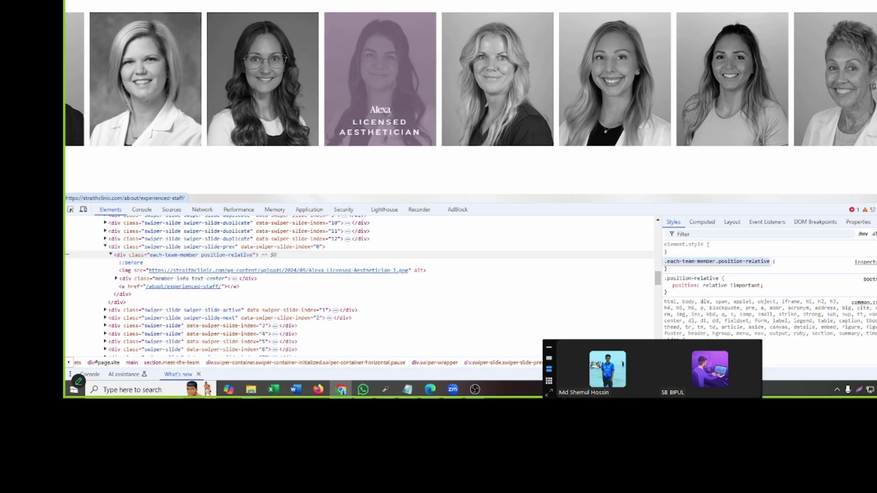
pyautogui.click(863, 234)
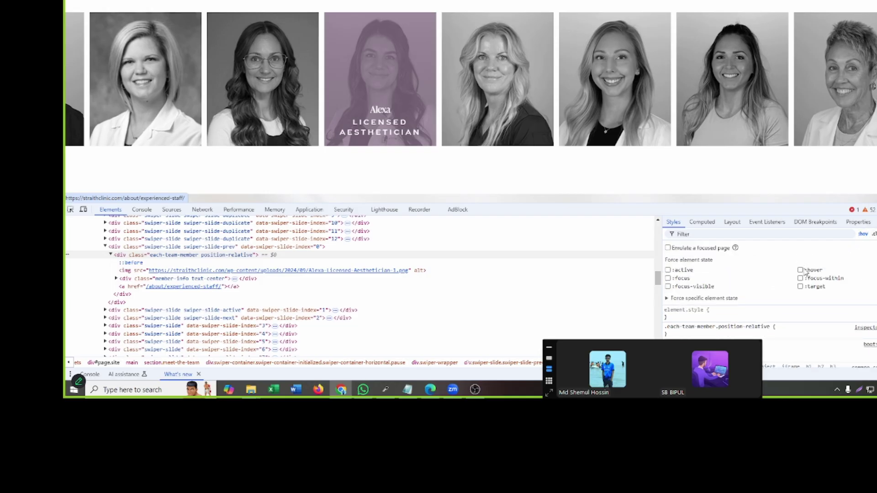
pyautogui.click(801, 270)
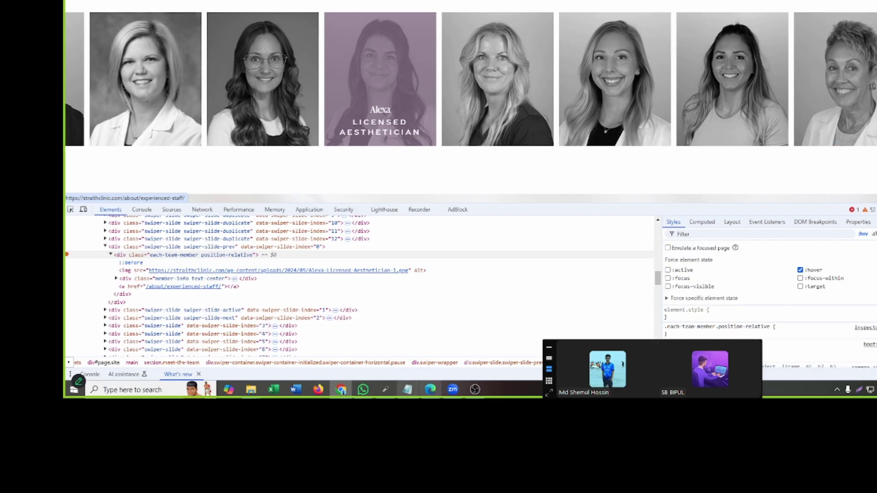
# - Sample the purple overlay of the Licensed Aesthetician card with Quick HTML Color Picker and copy its code #968596
pyautogui.click(389, 394)
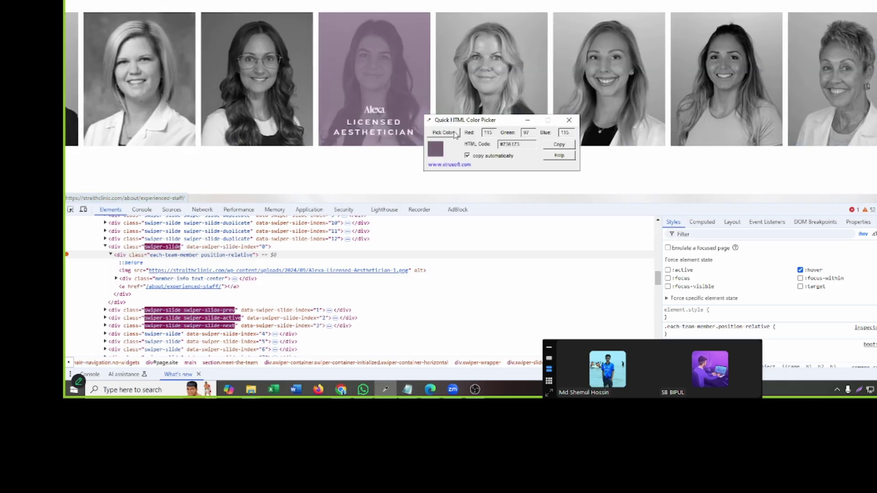
pyautogui.click(456, 133)
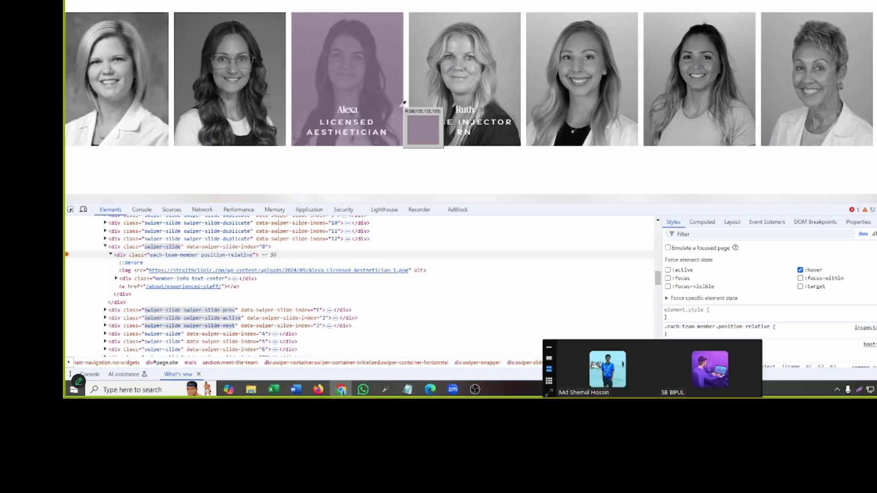
pyautogui.click(402, 110)
pyautogui.click(560, 144)
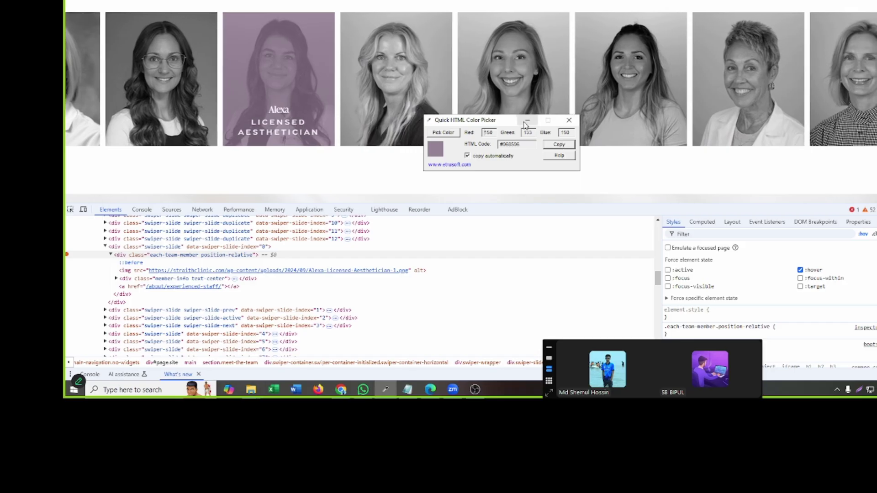
pyautogui.click(527, 121)
# - Back in Elementor, set the second slide's hover overlay color to #968596 and adjust it to a more saturated purple
pyautogui.click(365, 1)
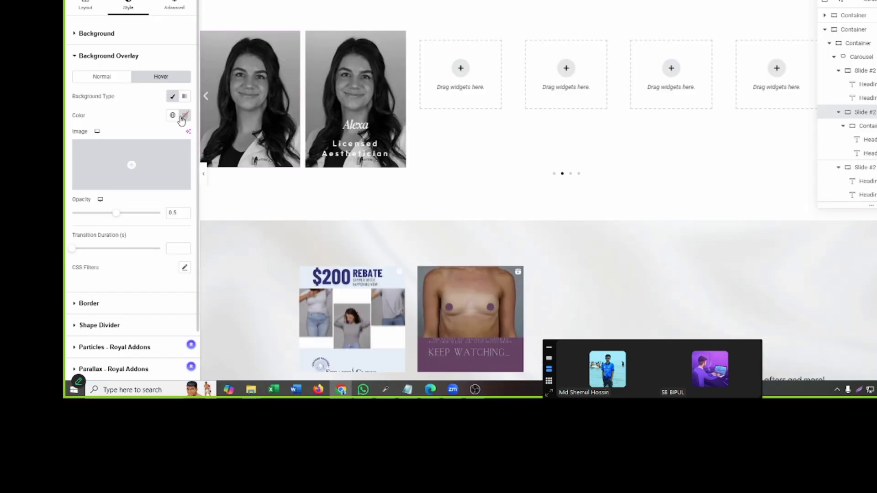
pyautogui.click(185, 115)
pyautogui.click(160, 246)
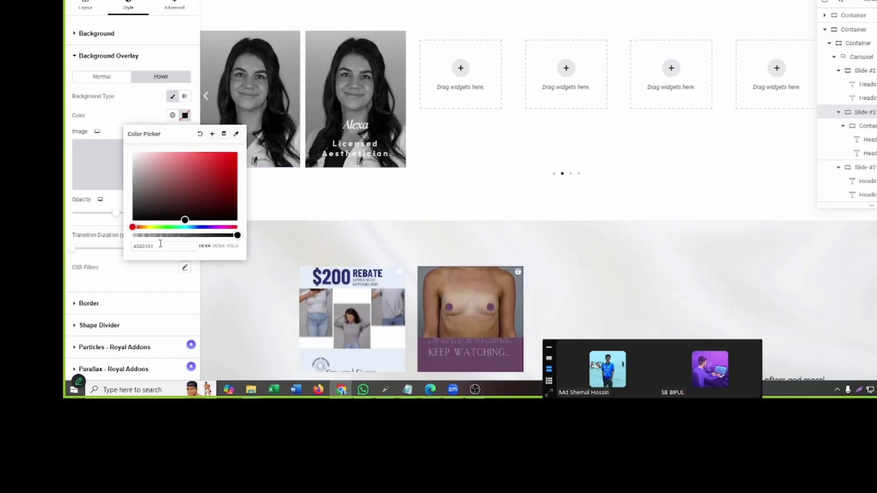
pyautogui.hotkey('ctrl', 'v')
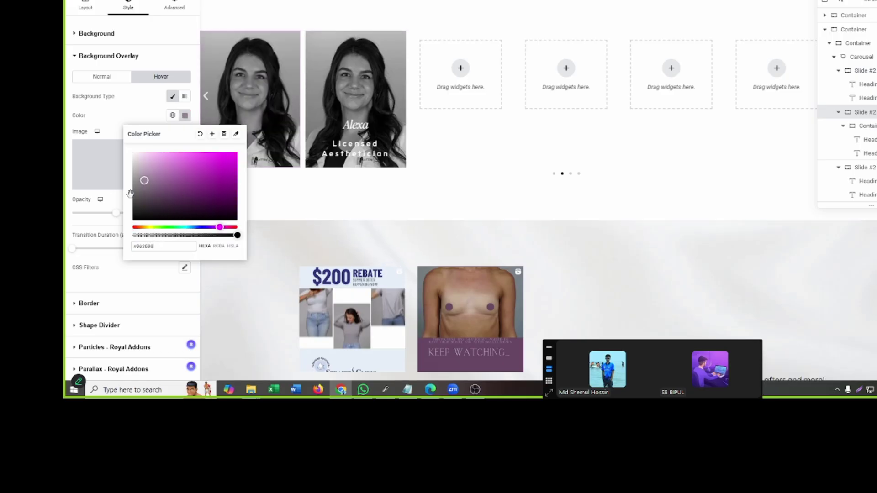
pyautogui.moveTo(155, 191); pyautogui.dragTo(163, 176)
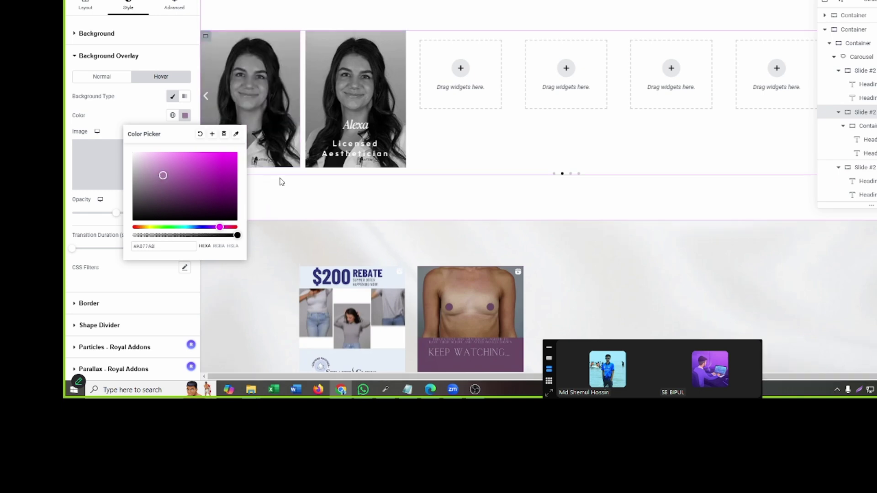
pyautogui.click(103, 118)
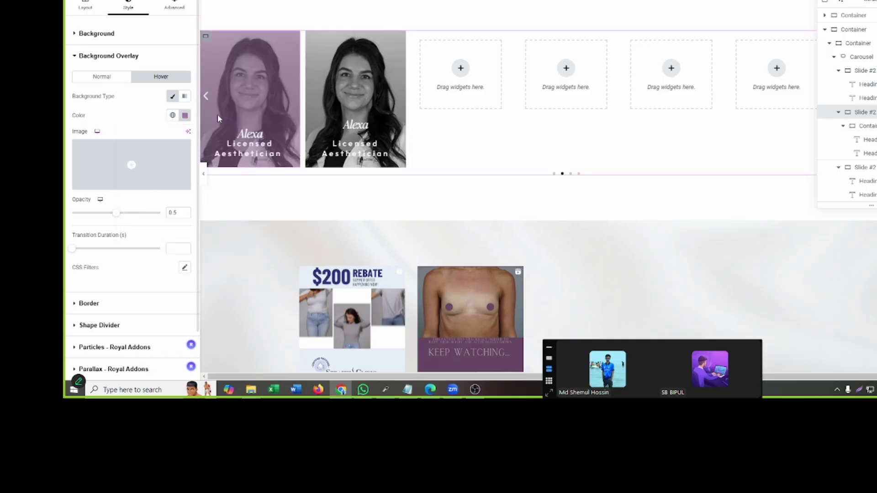
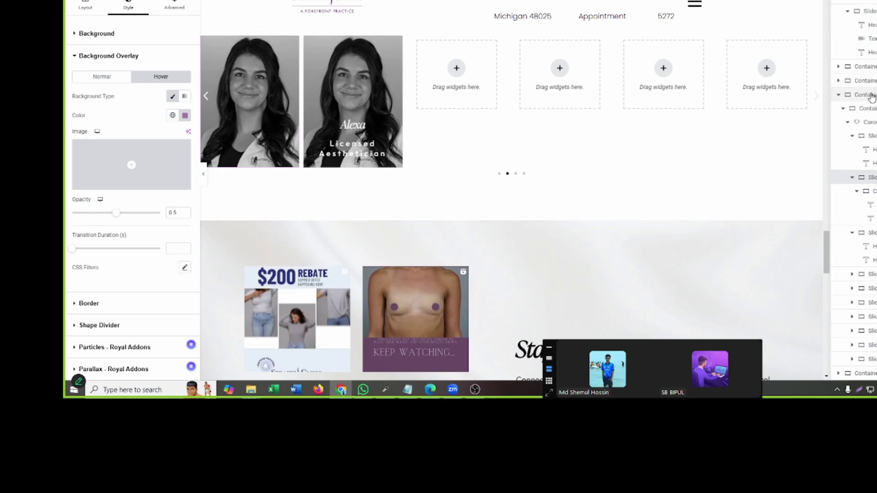
# - In the team carousel's settings, delete every slide except the finished one with the purple hover overlay
pyautogui.scroll(1, 871, 91)
pyautogui.scroll(-1, 871, 27)
pyautogui.scroll(5, 834, 221)
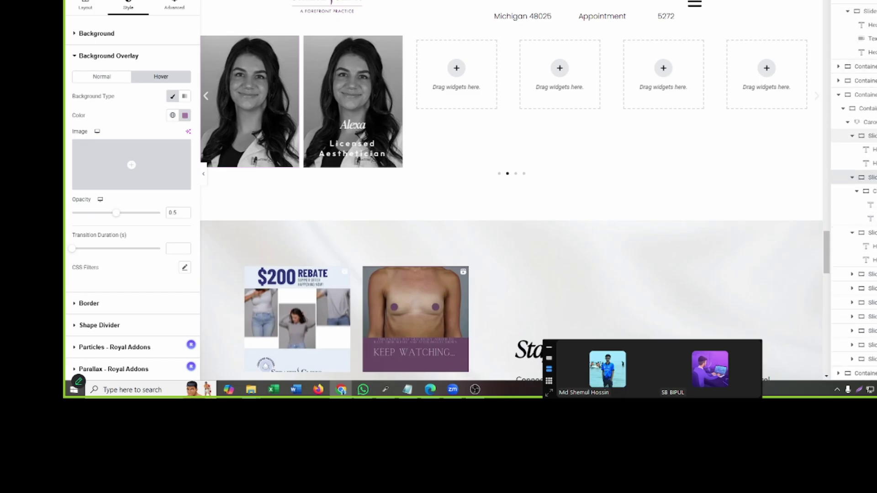
pyautogui.click(817, 37)
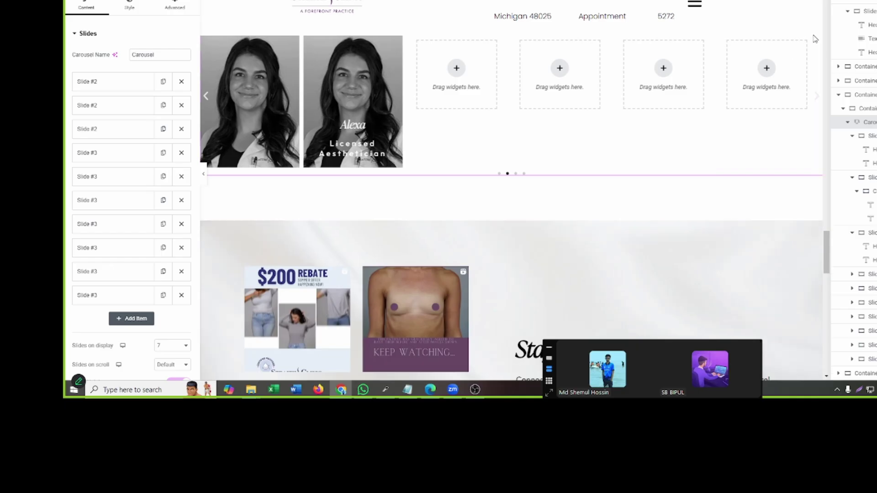
pyautogui.scroll(1, 776, 66)
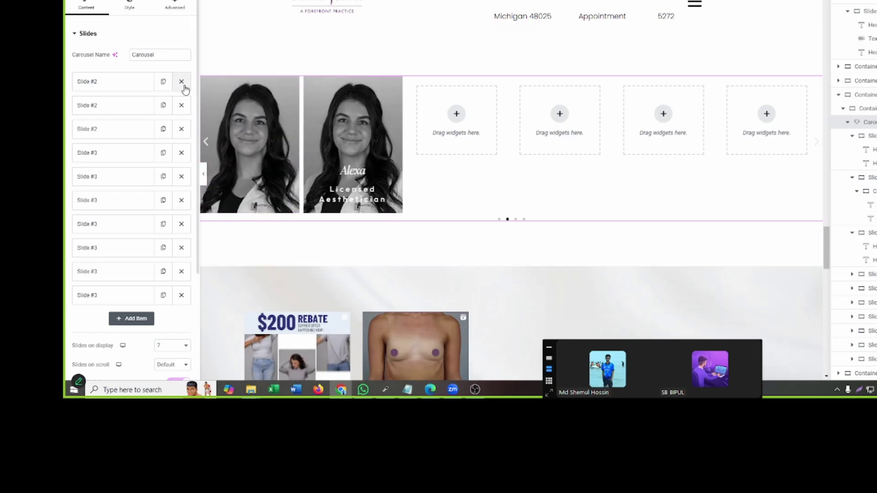
pyautogui.click(107, 85)
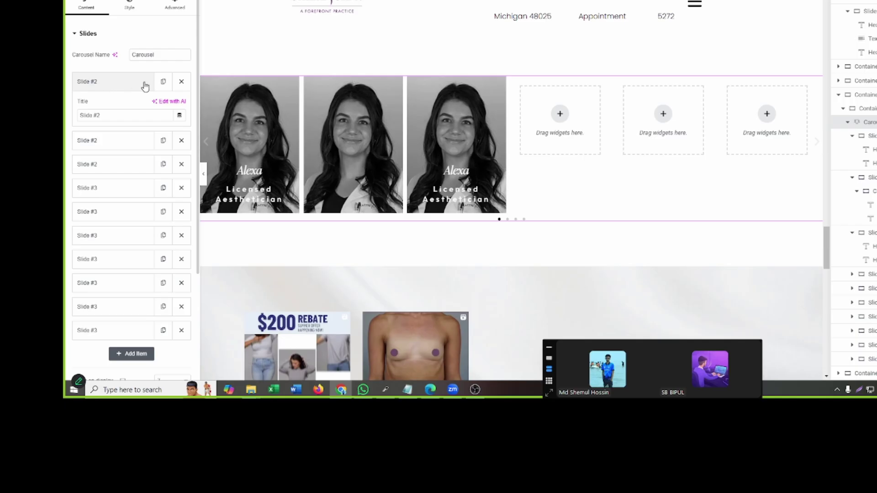
pyautogui.click(182, 82)
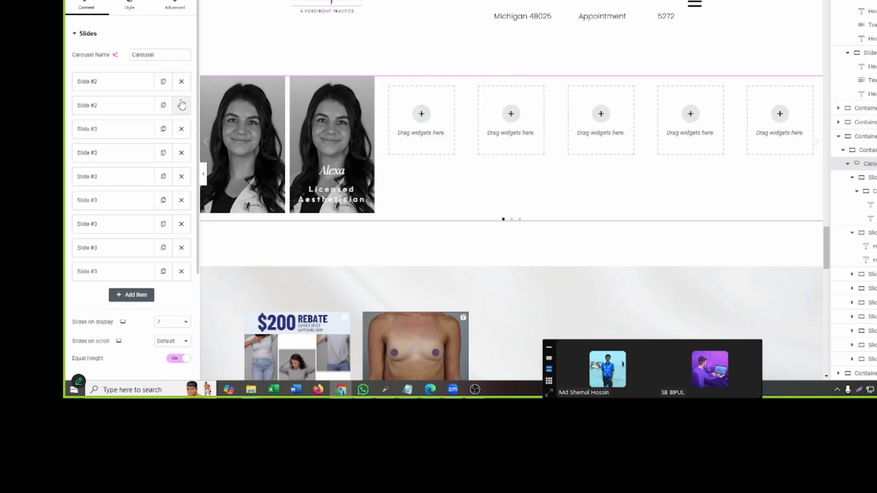
pyautogui.click(181, 105)
pyautogui.click(181, 105)
pyautogui.click(181, 105)
pyautogui.click(181, 105)
pyautogui.click(181, 105)
pyautogui.click(181, 105)
pyautogui.click(182, 105)
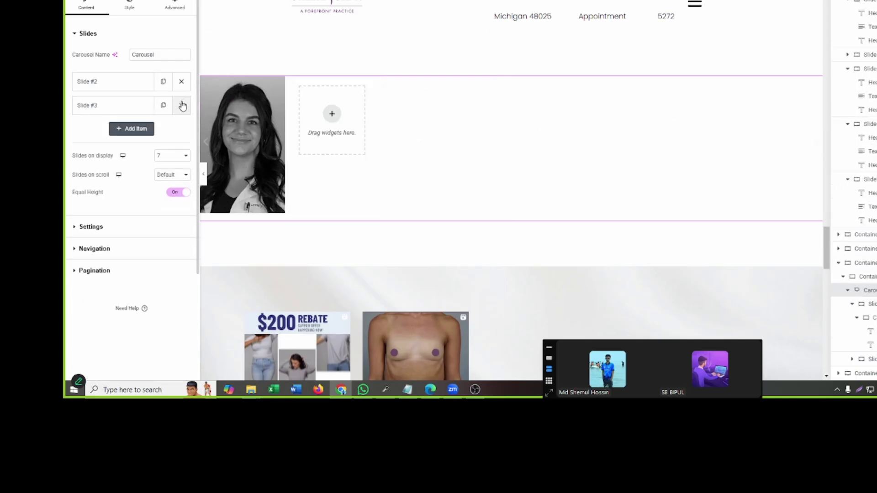
pyautogui.click(181, 105)
# - Duplicate the remaining styled slide until the team carousel contains seven identical slides
pyautogui.click(179, 83)
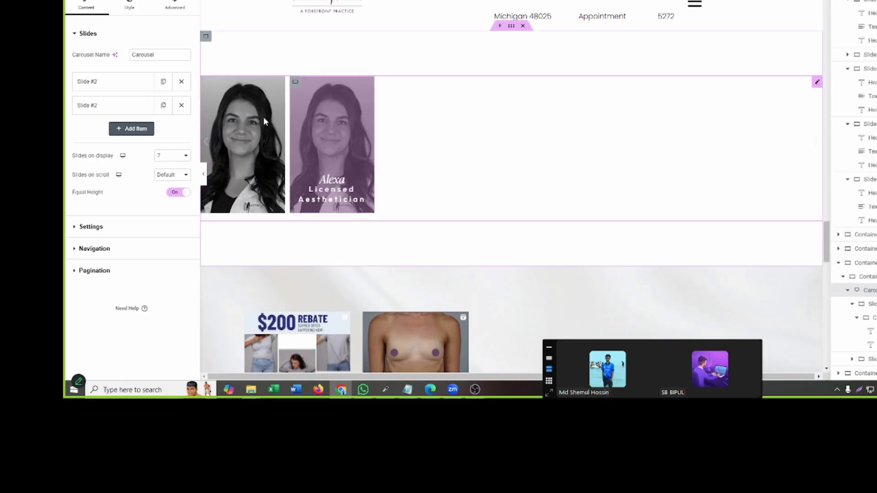
pyautogui.click(163, 105)
pyautogui.click(163, 105)
pyautogui.click(163, 105)
pyautogui.click(163, 106)
pyautogui.click(164, 106)
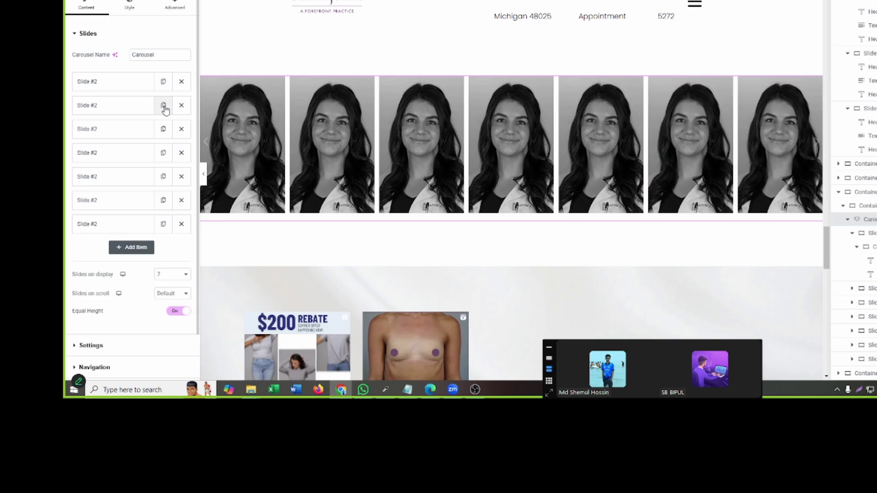
# - Duplicate the second slide of the team carousel five times
pyautogui.click(163, 105)
pyautogui.click(163, 105)
pyautogui.click(163, 105)
pyautogui.click(163, 106)
pyautogui.click(163, 105)
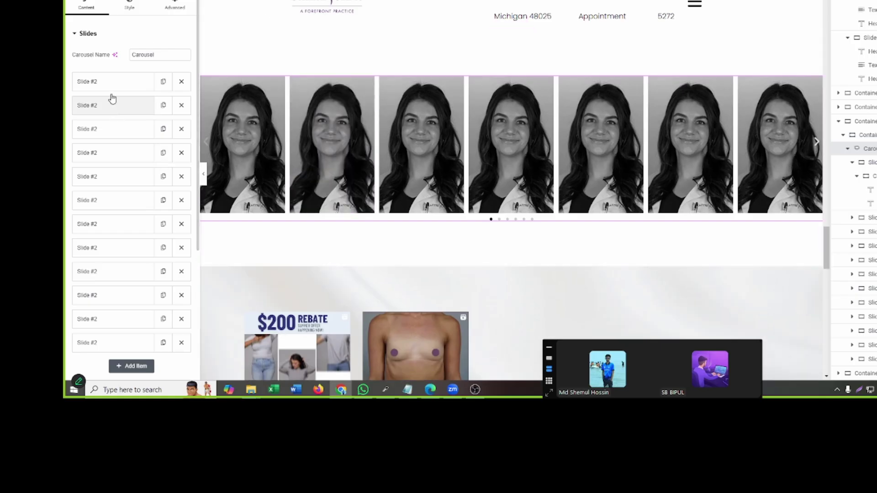
# - Switch to the reference site and examine its team carousel, including the hover overlay and number of portraits in view
pyautogui.scroll(-3, 132, 112)
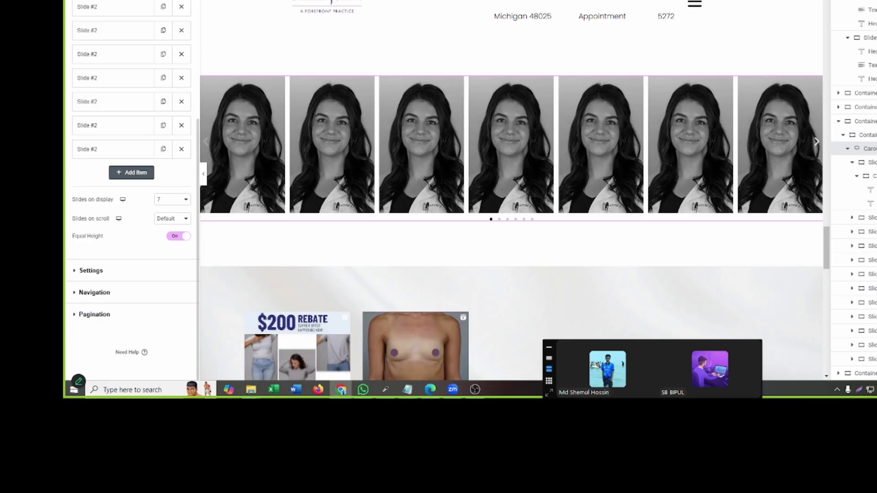
pyautogui.hotkey('alt', 'Tab')
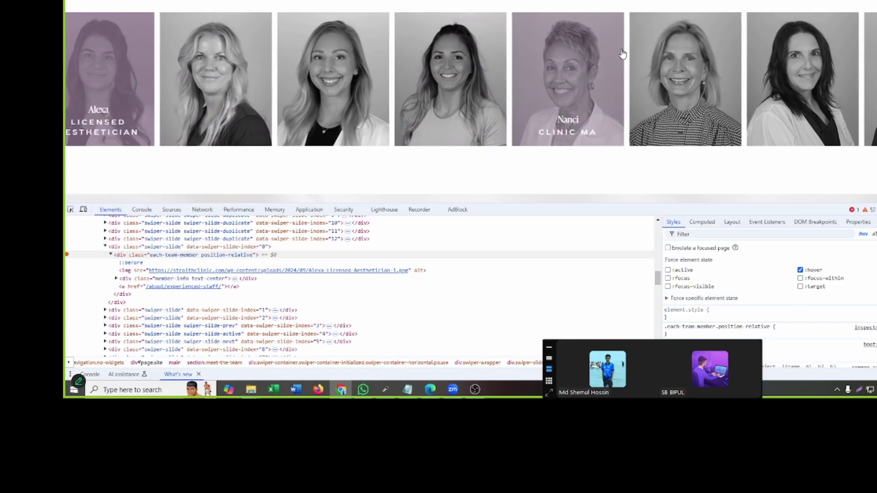
pyautogui.click(140, 56)
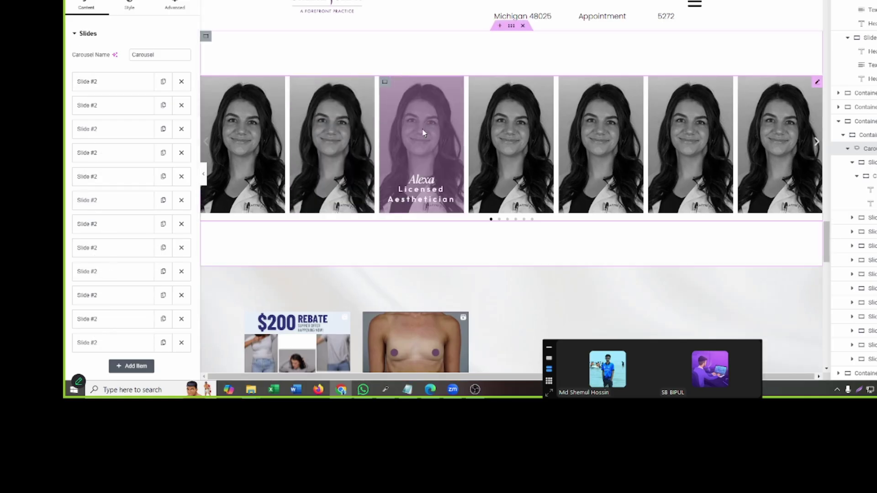
# - Hide the navigation arrows of the team carousel
pyautogui.scroll(-1, 421, 137)
pyautogui.scroll(-4, 128, 138)
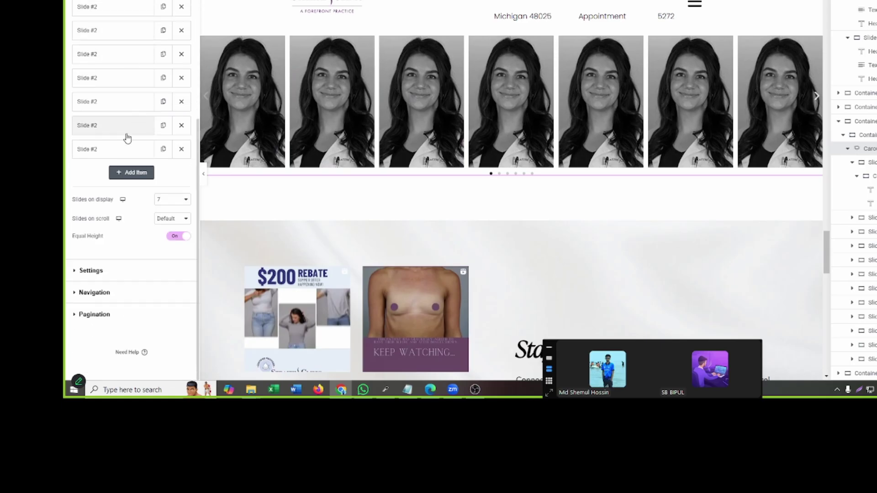
pyautogui.click(94, 293)
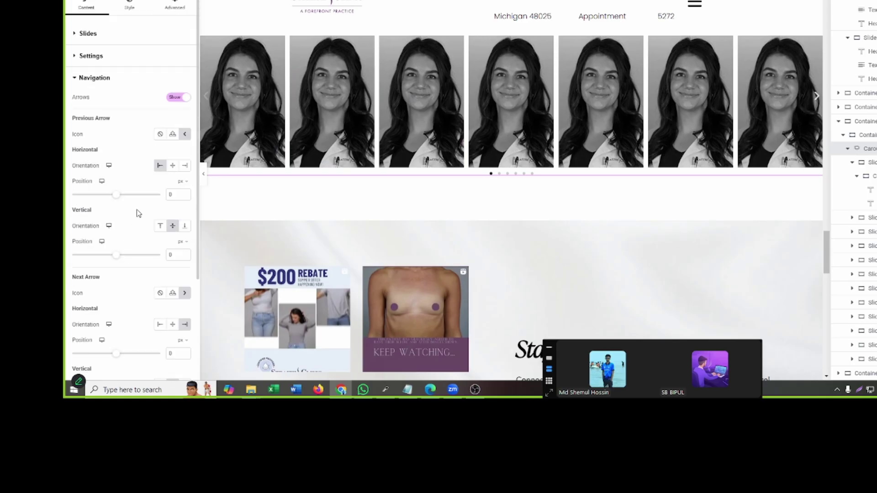
pyautogui.click(181, 98)
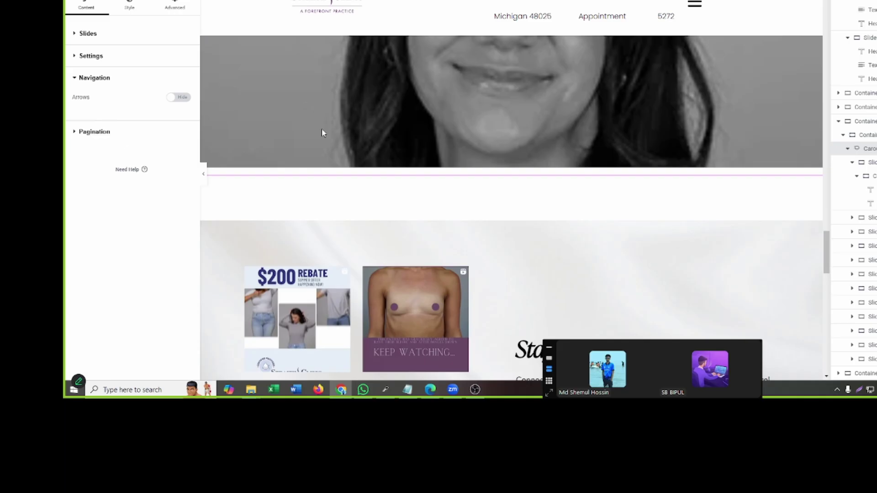
pyautogui.scroll(3, 448, 89)
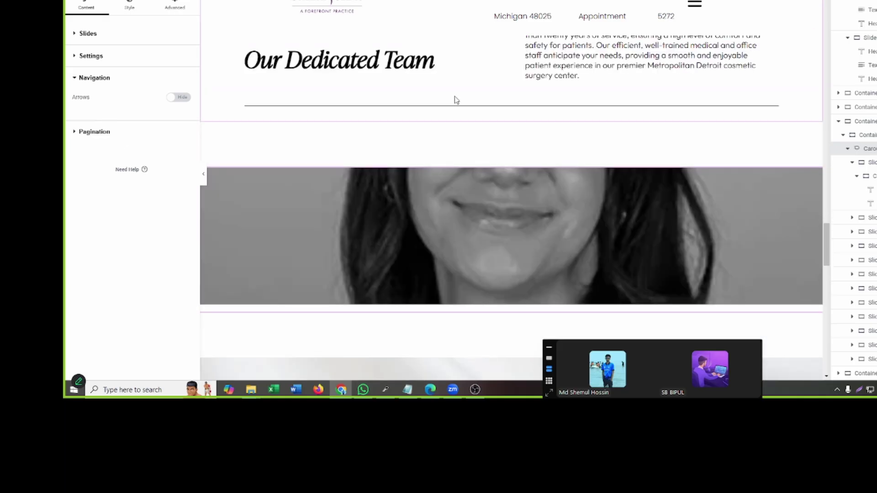
pyautogui.scroll(-2, 455, 100)
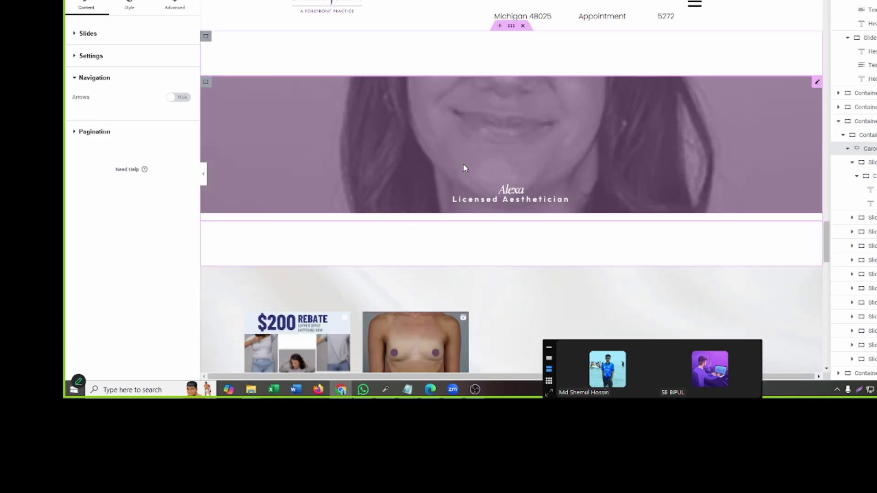
# - Set the carousel's scroll speed to 1 ms and its transition duration to 5000 ms
pyautogui.click(88, 34)
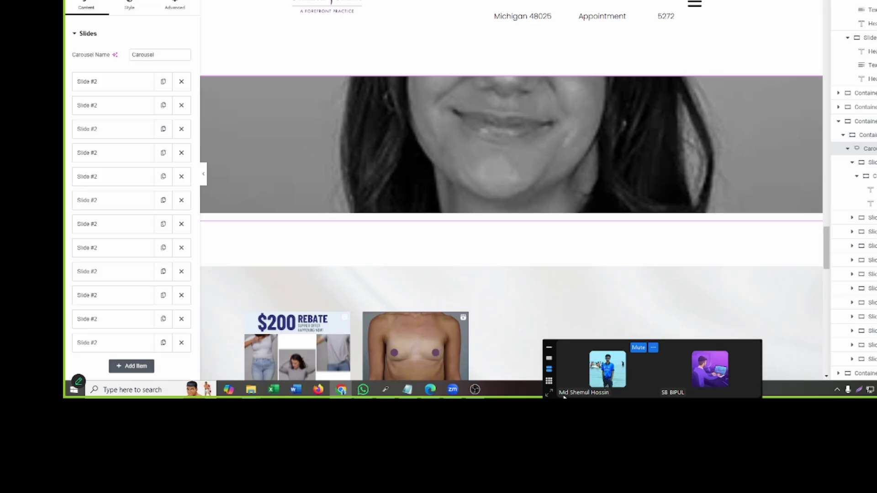
pyautogui.scroll(-1, 132, 205)
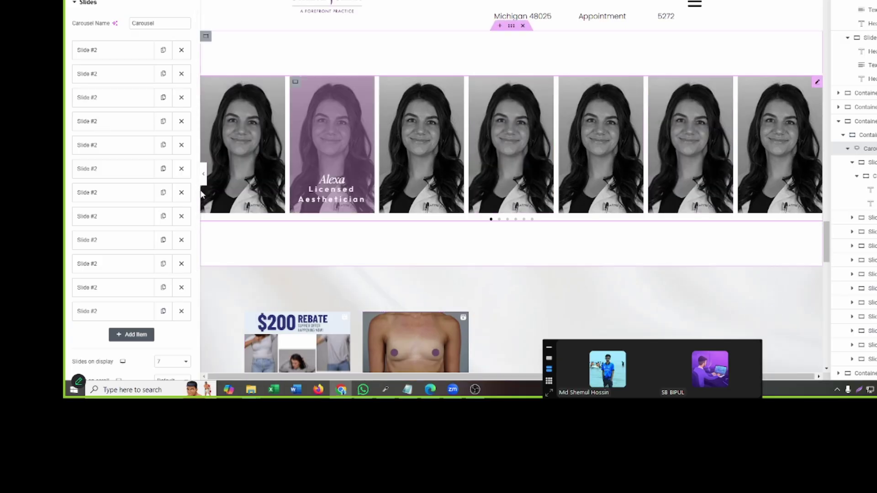
pyautogui.scroll(-5, 97, 91)
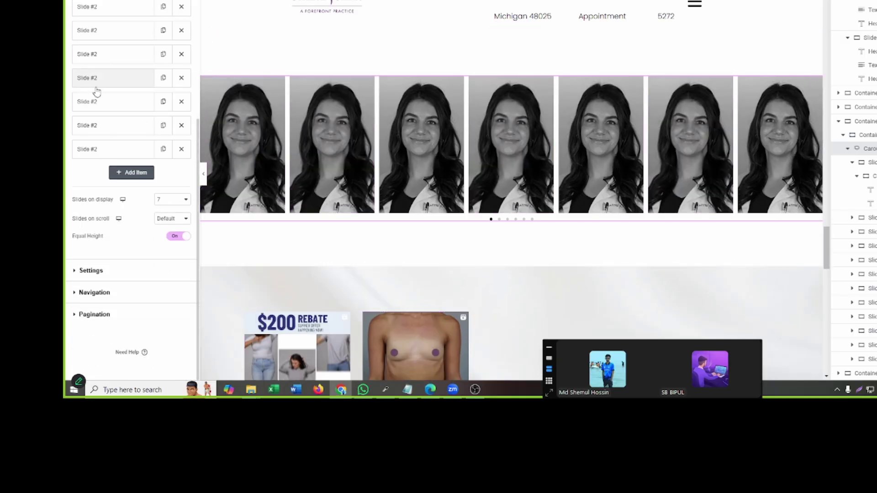
pyautogui.click(94, 270)
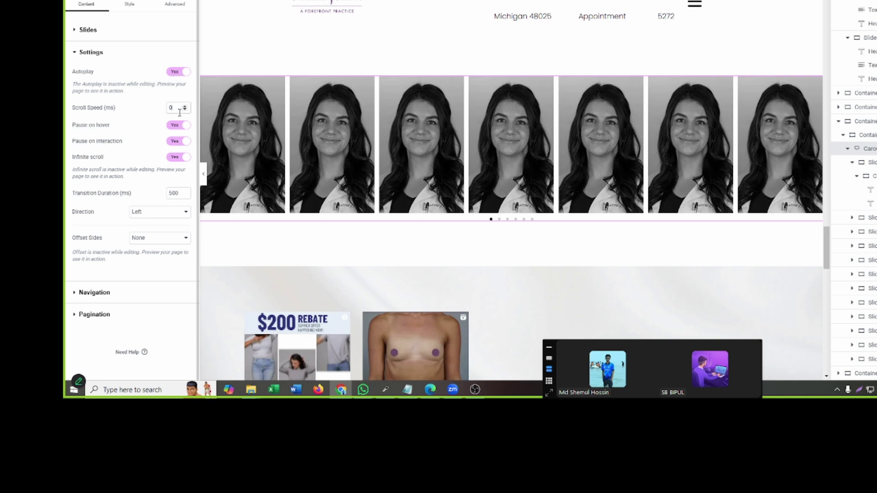
pyautogui.scroll(1, 180, 113)
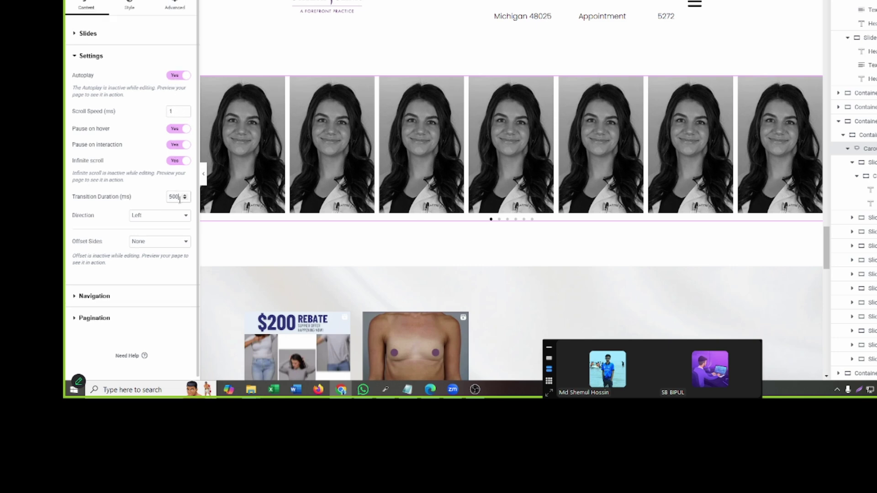
pyautogui.scroll(-1, 118, 240)
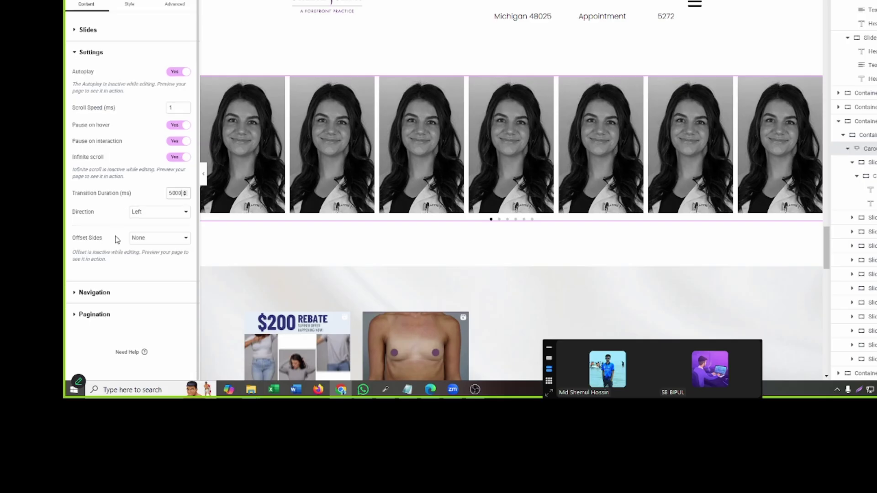
# - Set the carousel's pagination to None
pyautogui.click(114, 290)
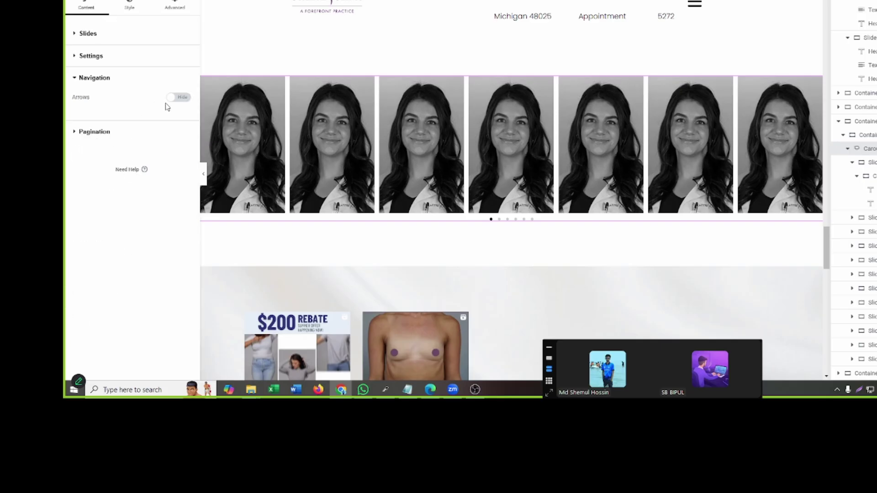
pyautogui.click(129, 133)
pyautogui.click(142, 122)
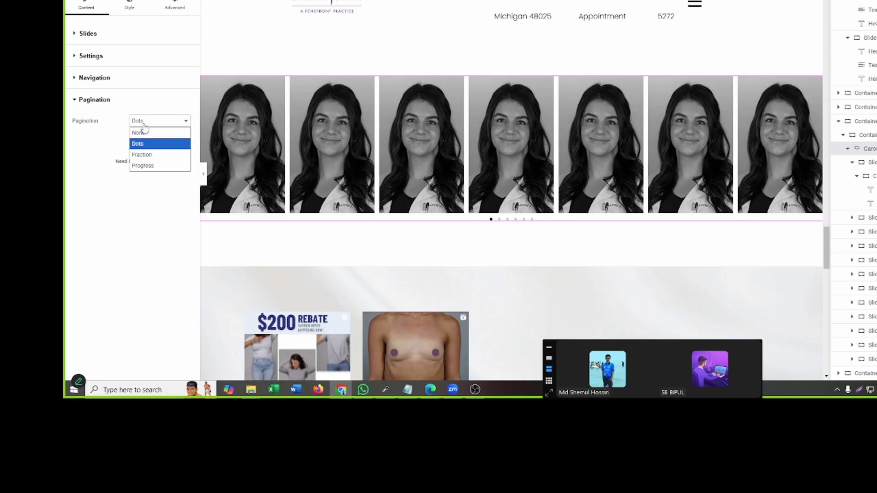
pyautogui.click(153, 140)
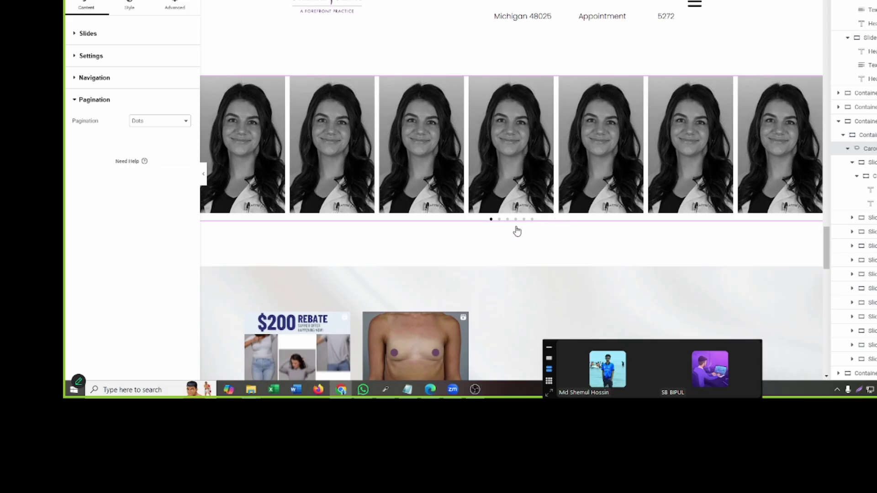
pyautogui.hotkey('ctrl', 'z')
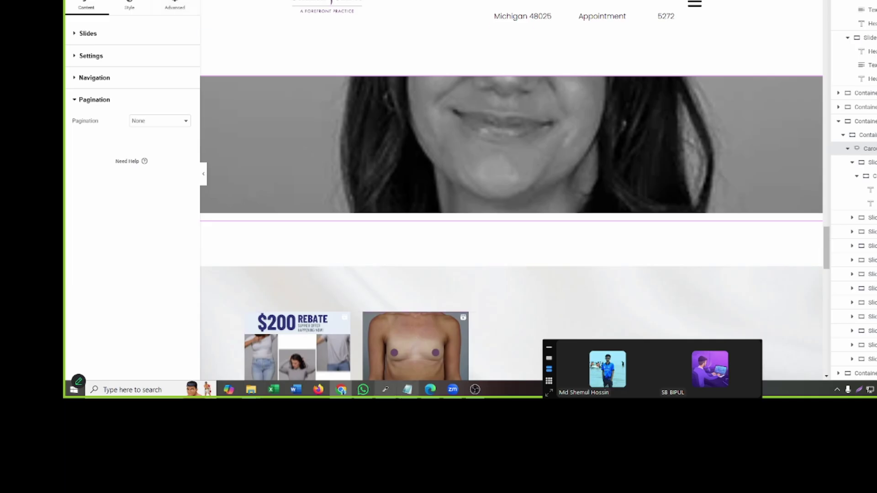
# - Switch to the Running Image Code note in Notepad and copy its .swiper-wrapper rule with the linear transition timing
pyautogui.click(407, 389)
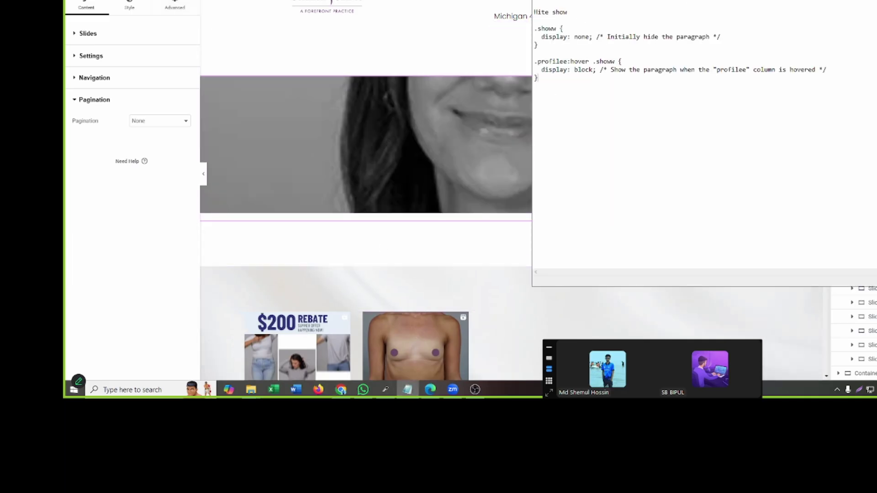
pyautogui.moveTo(787, 0); pyautogui.dragTo(765, 37)
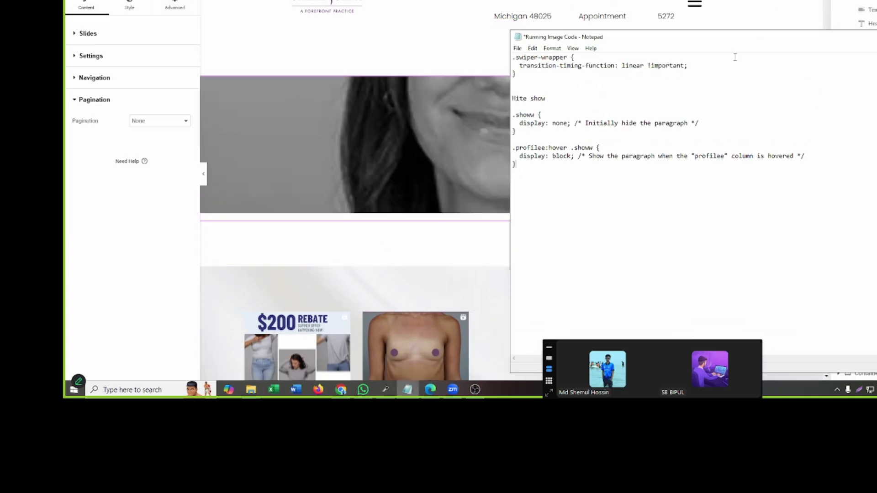
pyautogui.moveTo(521, 77); pyautogui.dragTo(506, 47)
pyautogui.hotkey('ctrl', 'c')
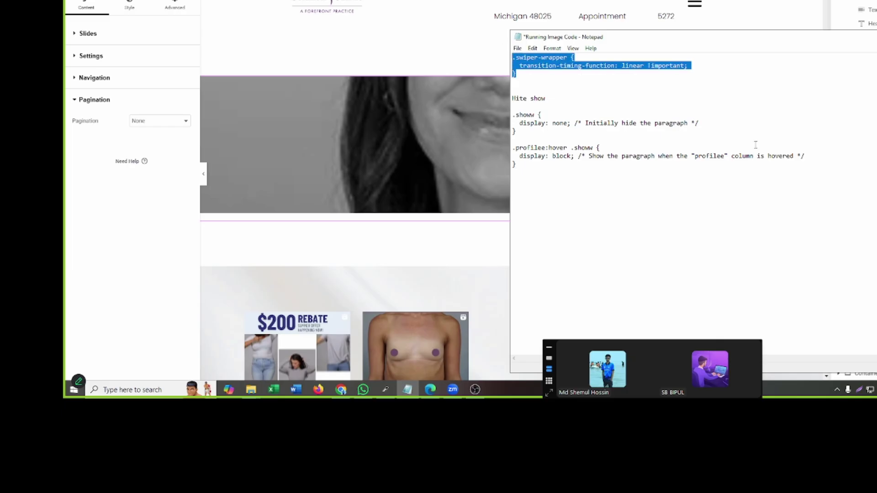
# - Paste the copied .swiper-wrapper rule into the team carousel's custom CSS in the page editor
pyautogui.click(361, 36)
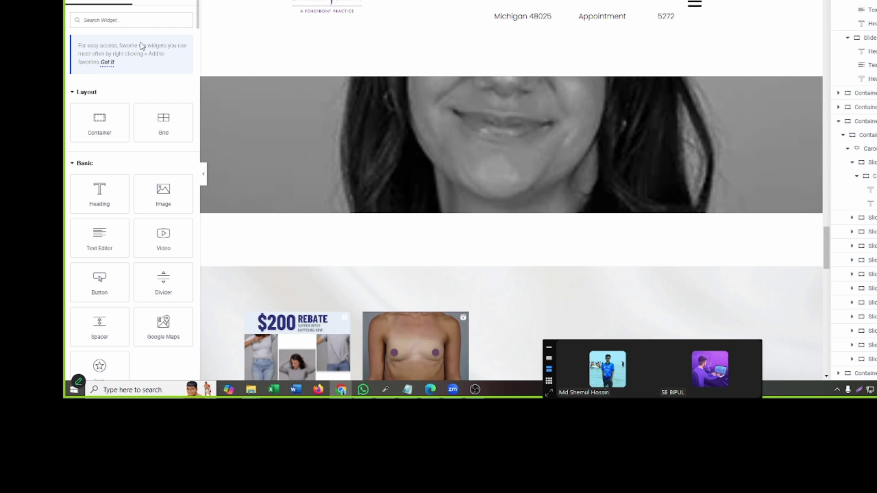
pyautogui.click(158, 17)
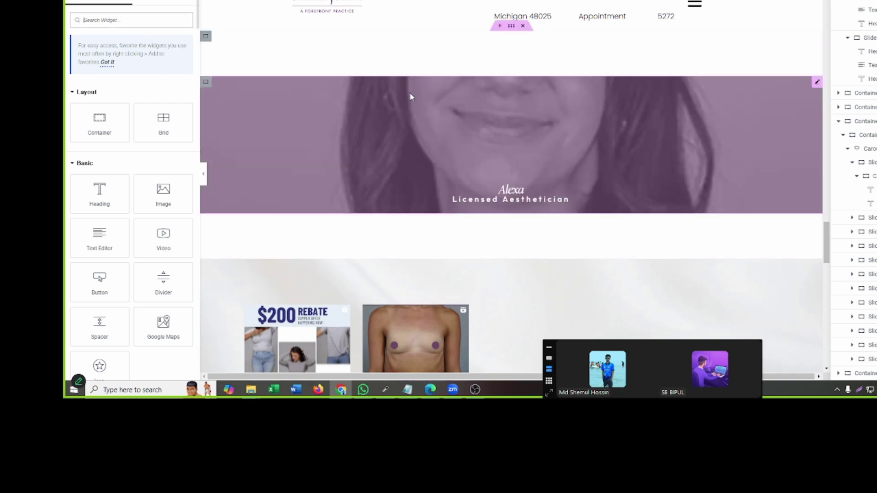
pyautogui.click(816, 84)
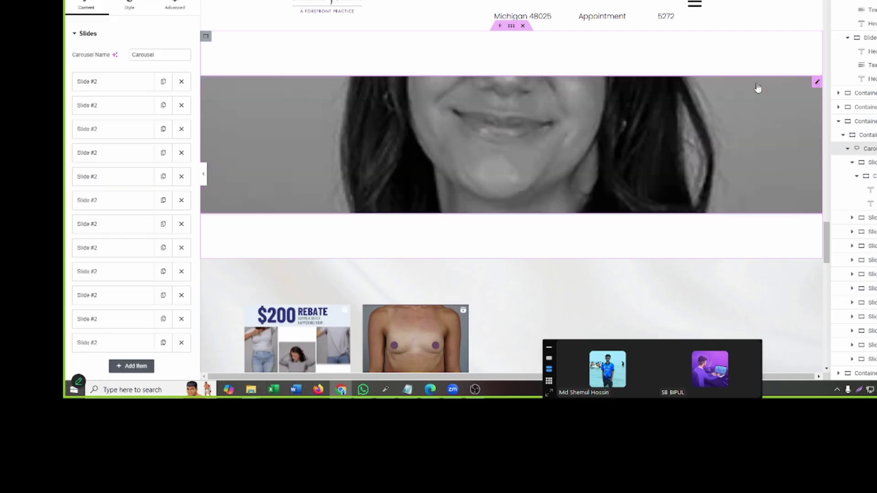
pyautogui.click(176, 6)
pyautogui.scroll(-6, 97, 311)
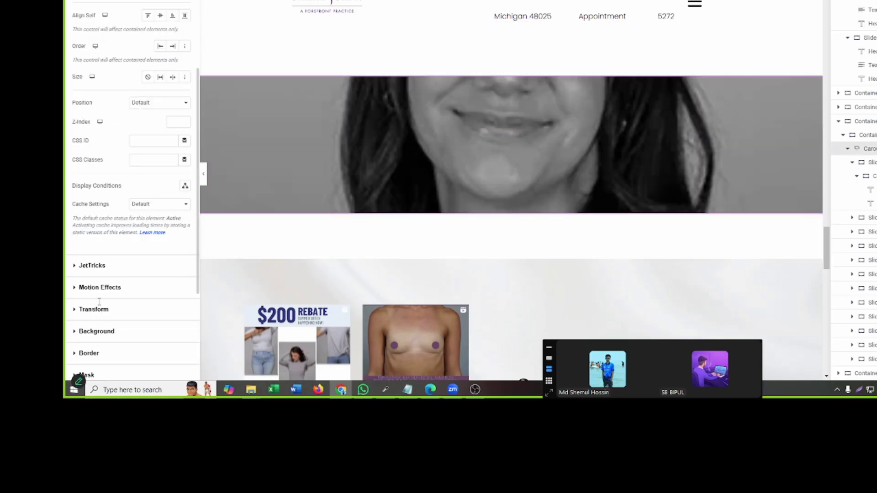
pyautogui.click(97, 292)
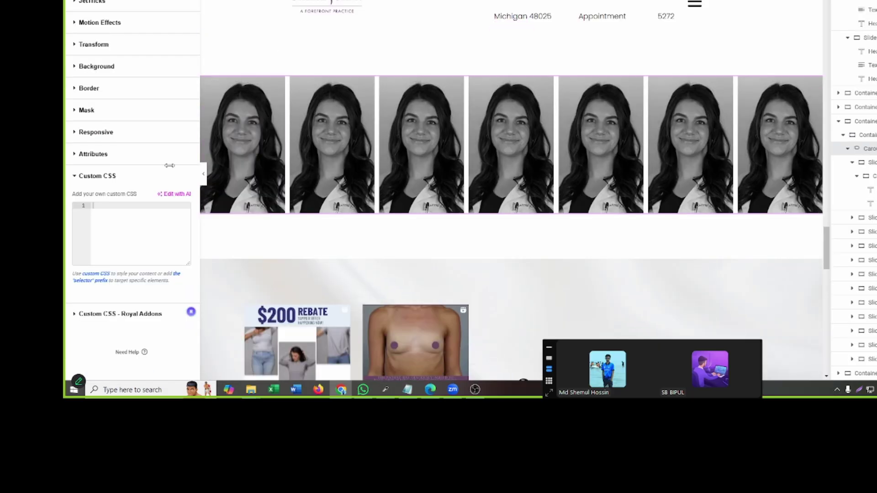
pyautogui.click(126, 232)
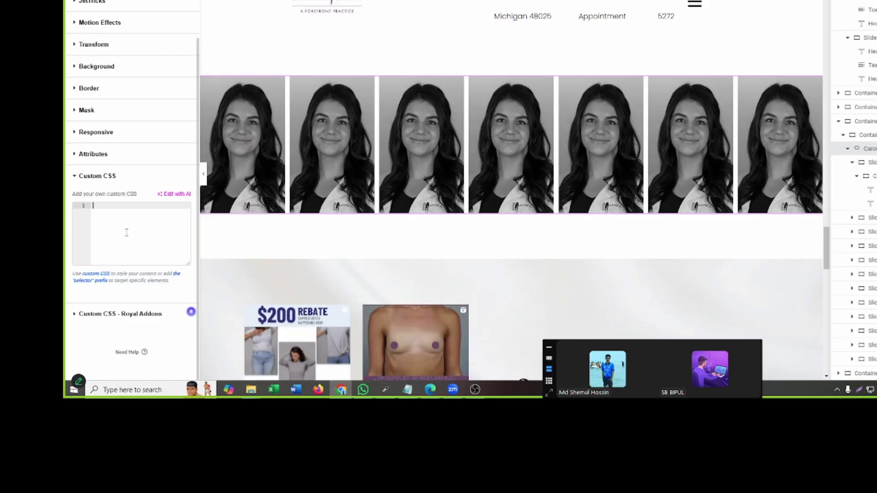
pyautogui.hotkey('ctrl', 'v')
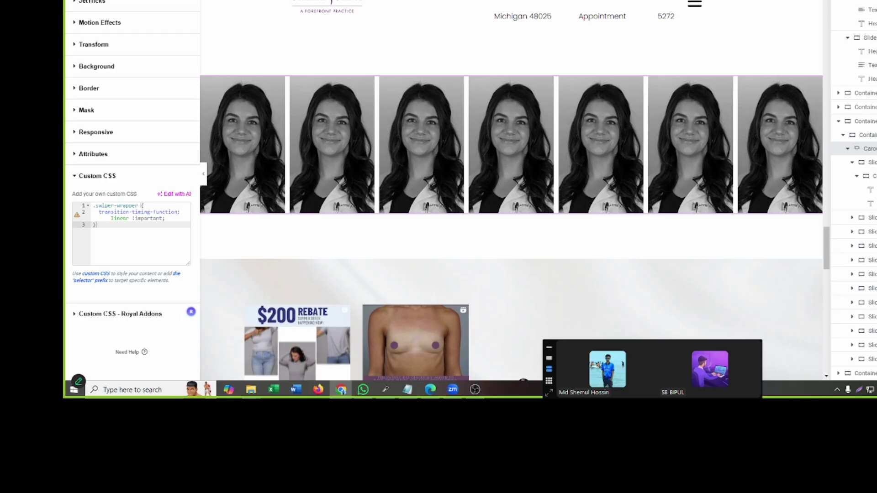
# - Switch to the page preview and examine the continuous motion and hover overlay of the Our Dedicated Team carousel
pyautogui.hotkey('ctrl', 'Tab')
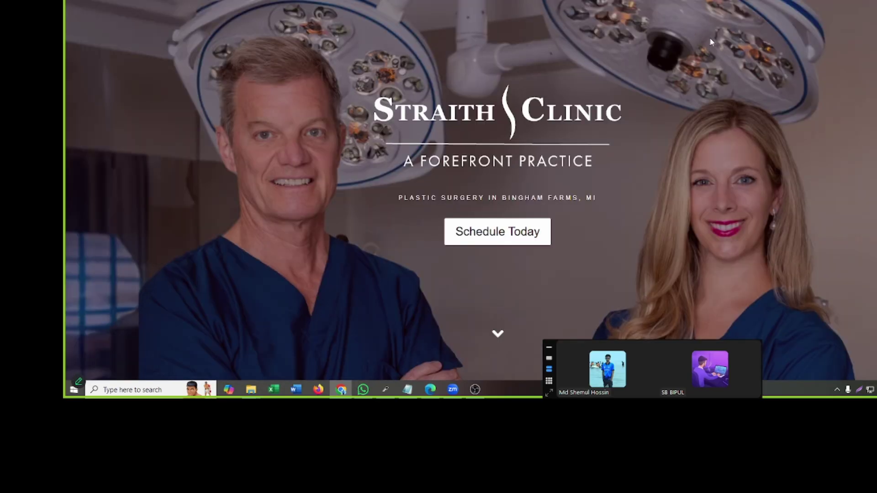
pyautogui.scroll(-7, 562, 65)
pyautogui.scroll(-20, 563, 65)
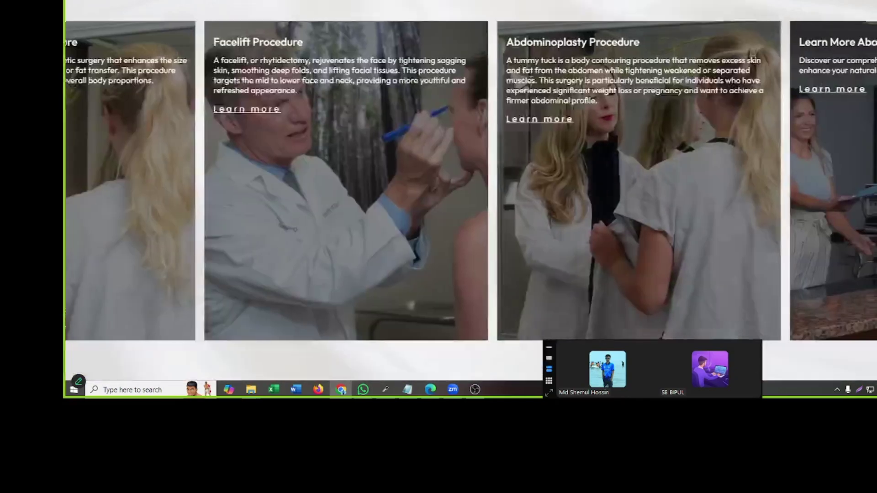
pyautogui.scroll(-20, 593, 94)
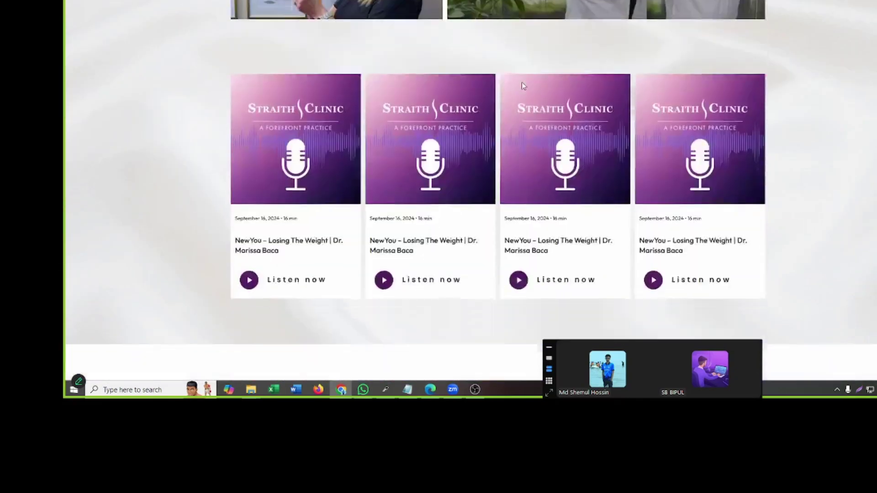
pyautogui.scroll(-1, 523, 81)
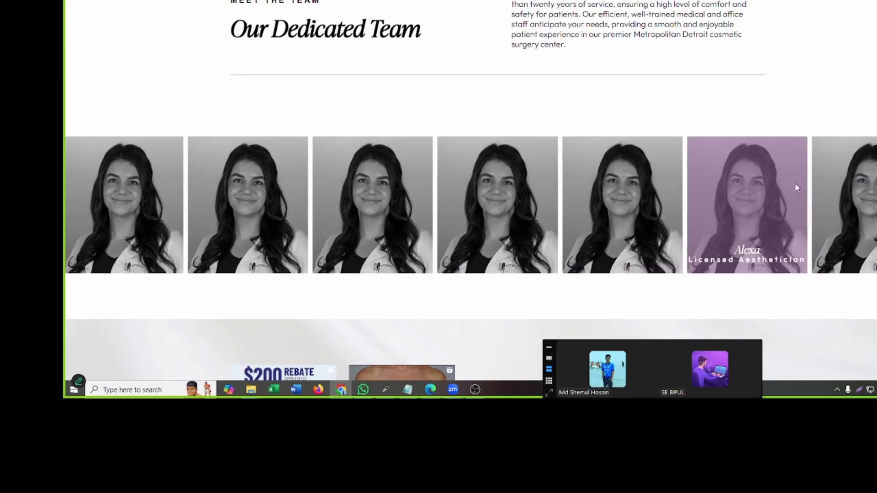
pyautogui.scroll(-3, 795, 187)
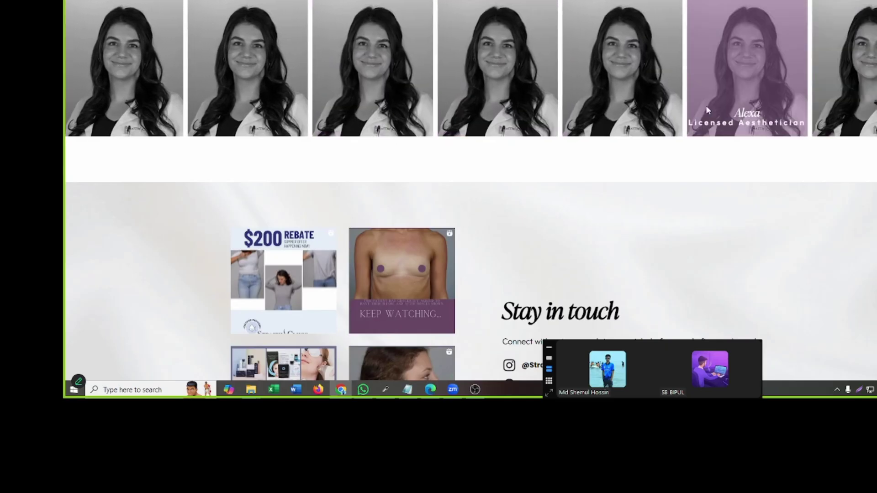
pyautogui.scroll(1, 596, 191)
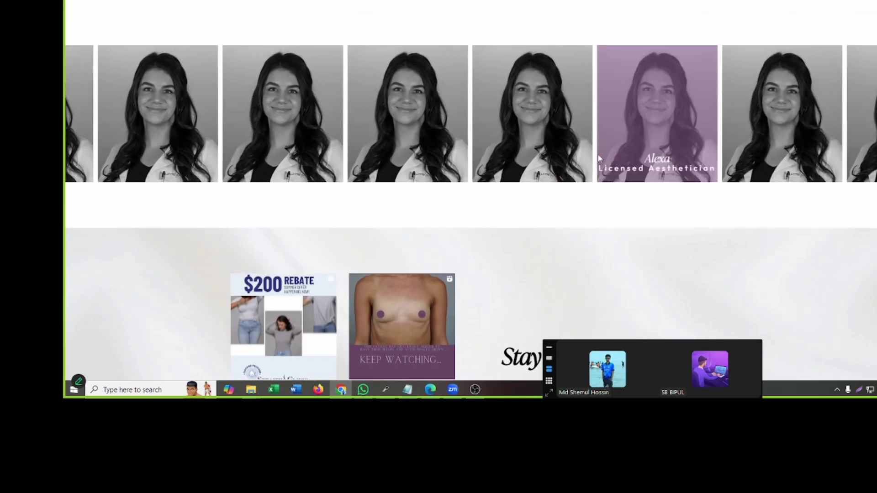
# - Switch to the Running Image Code note in Notepad and highlight the linear !important timing value in the .swiper-wrapper rule
pyautogui.click(406, 390)
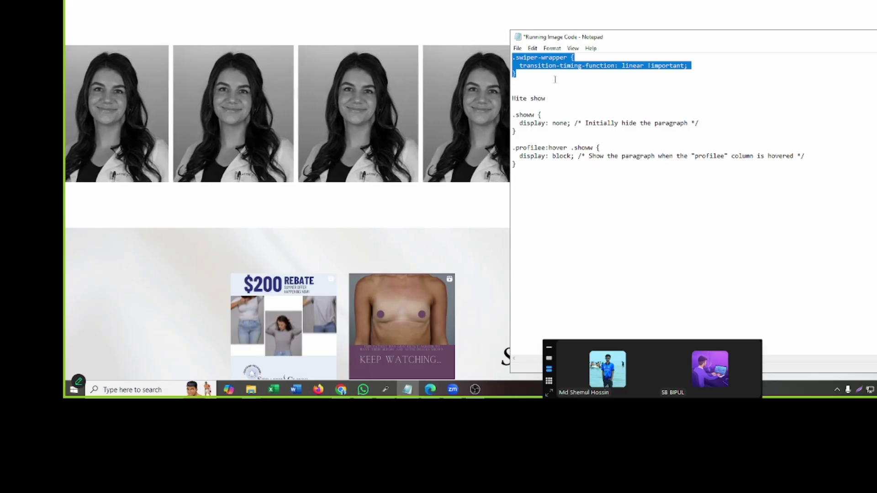
pyautogui.click(620, 65)
pyautogui.moveTo(620, 65); pyautogui.dragTo(690, 65)
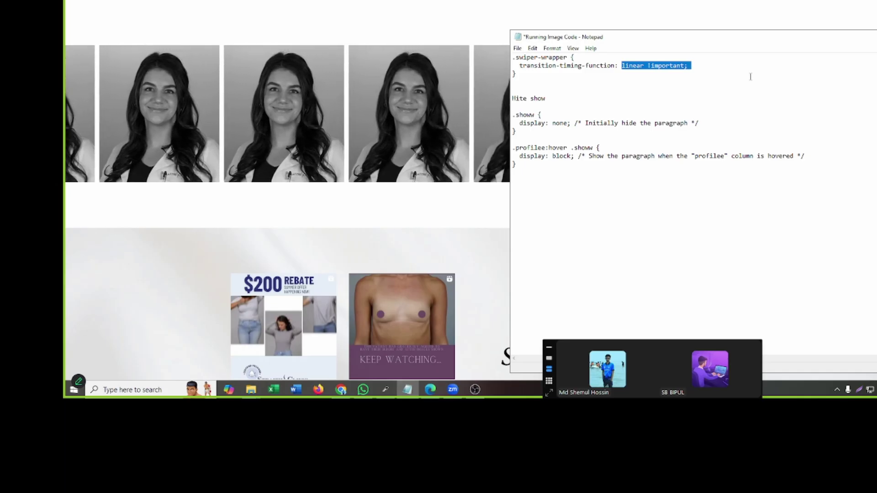
pyautogui.click(773, 19)
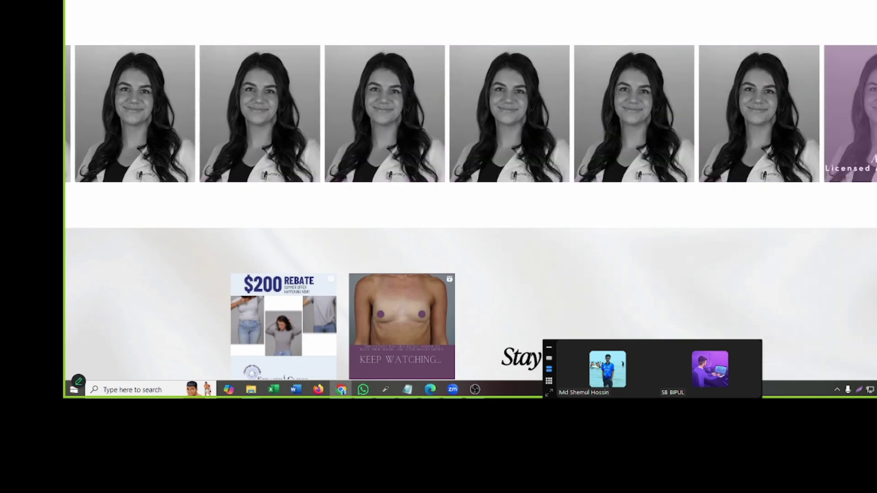
# - Look through the sections above the team carousel in the page preview and in the page editor
pyautogui.scroll(3, 662, 115)
pyautogui.scroll(20, 530, 102)
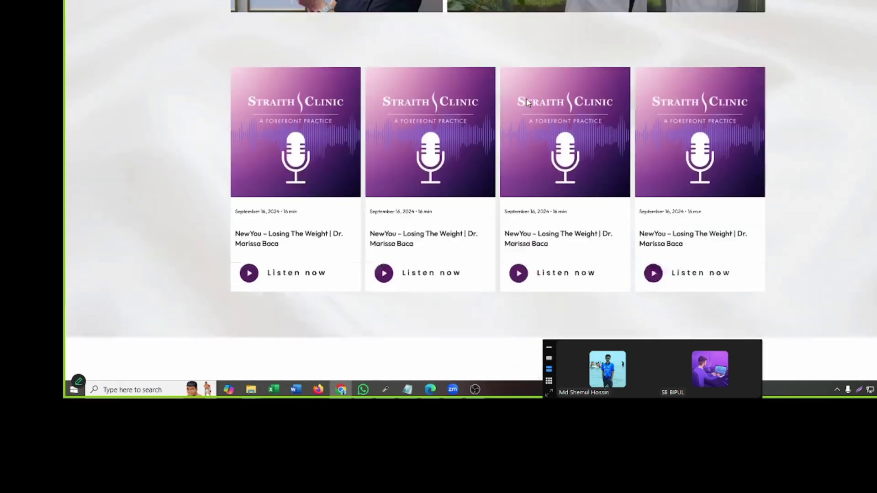
pyautogui.scroll(5, 519, 100)
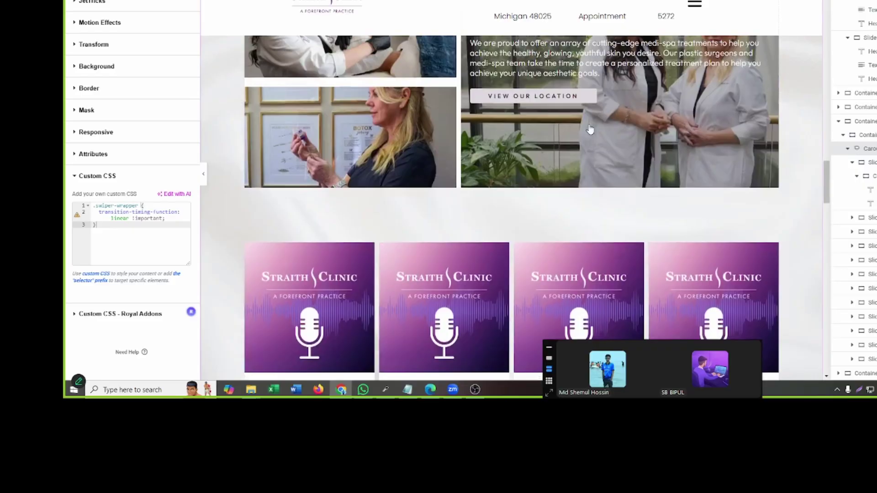
pyautogui.scroll(15, 589, 130)
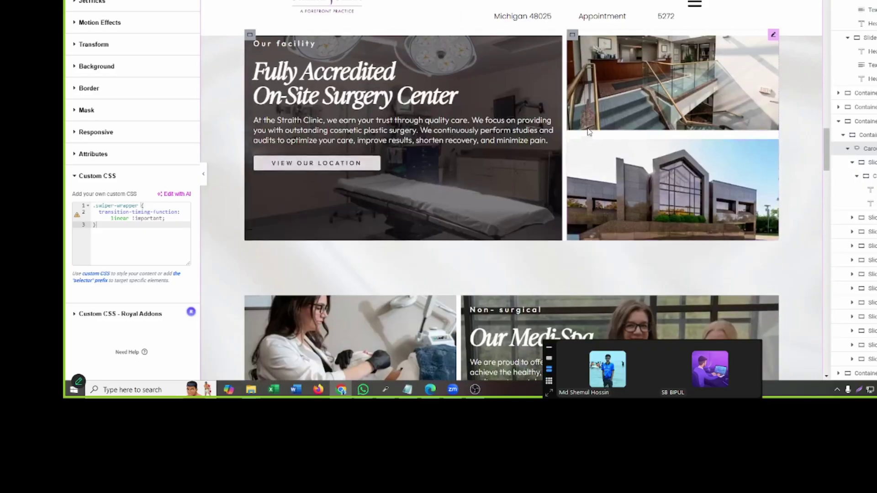
pyautogui.scroll(10, 581, 139)
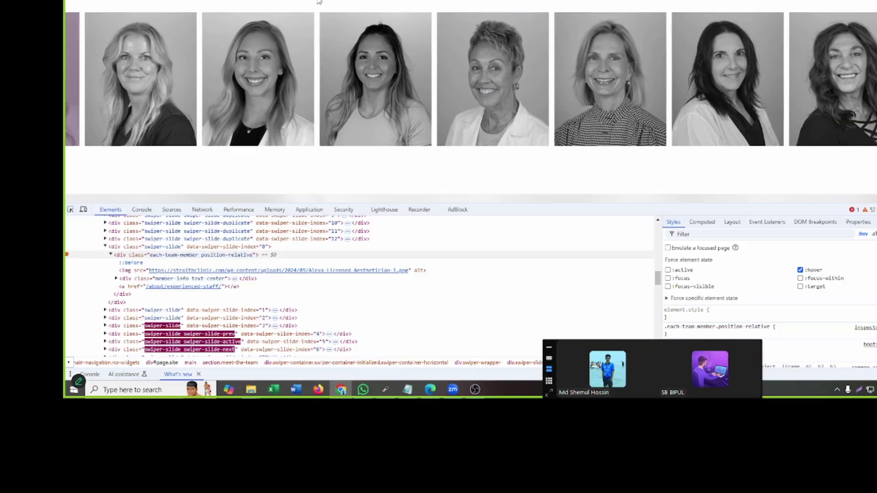
# - Switch to the reference site and examine the hover behaviour of its Our Dedicated Team carousel and the doctor cards
pyautogui.scroll(5, 419, 74)
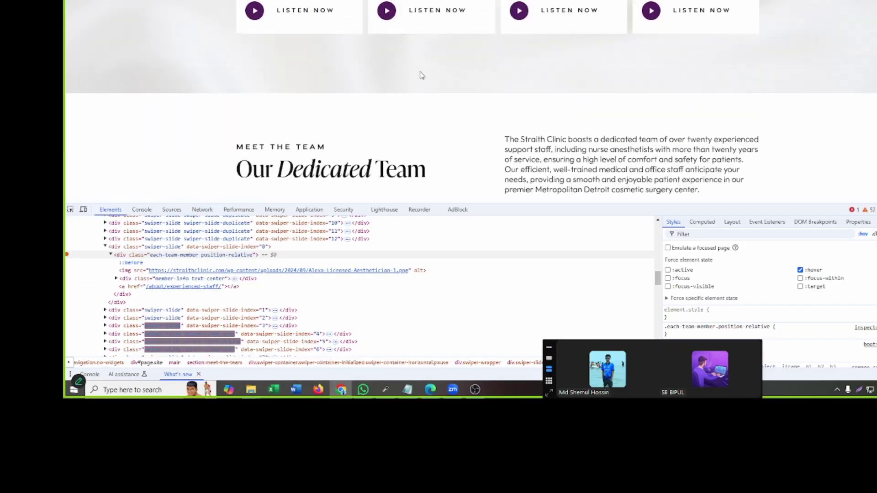
pyautogui.scroll(-5, 858, 190)
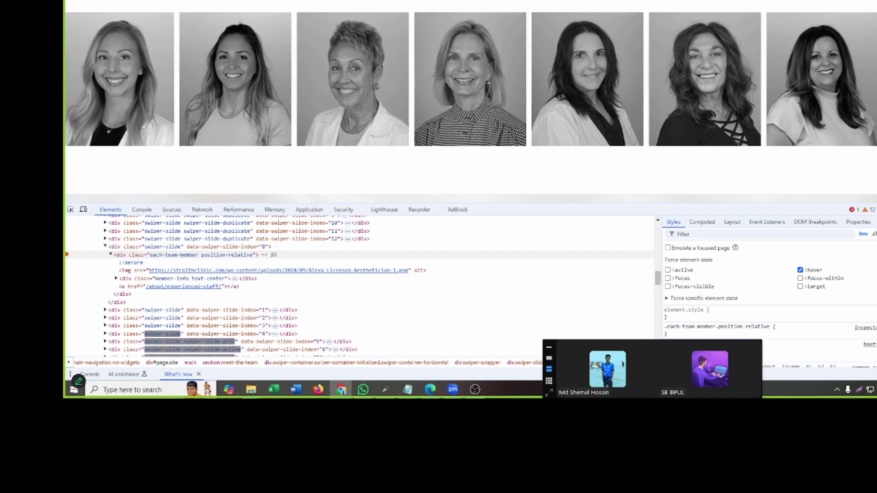
pyautogui.scroll(4, 391, 85)
pyautogui.scroll(-4, 401, 86)
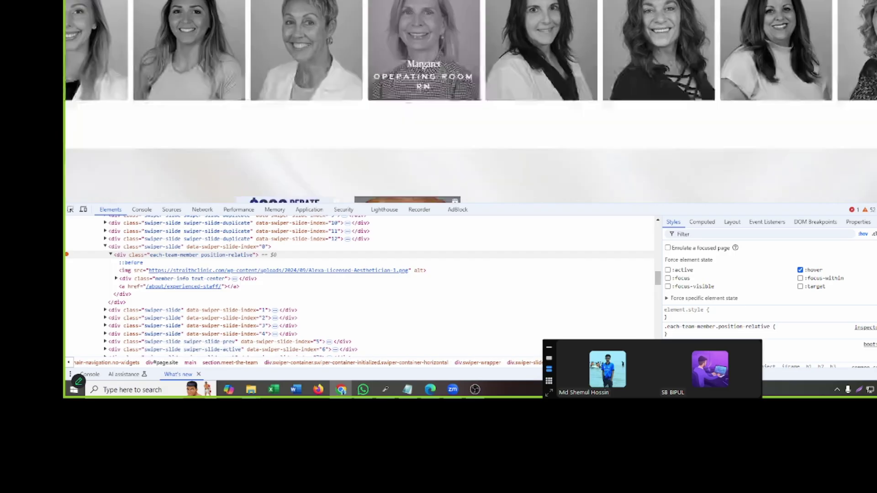
pyautogui.scroll(-5, 390, 39)
pyautogui.scroll(4, 388, 40)
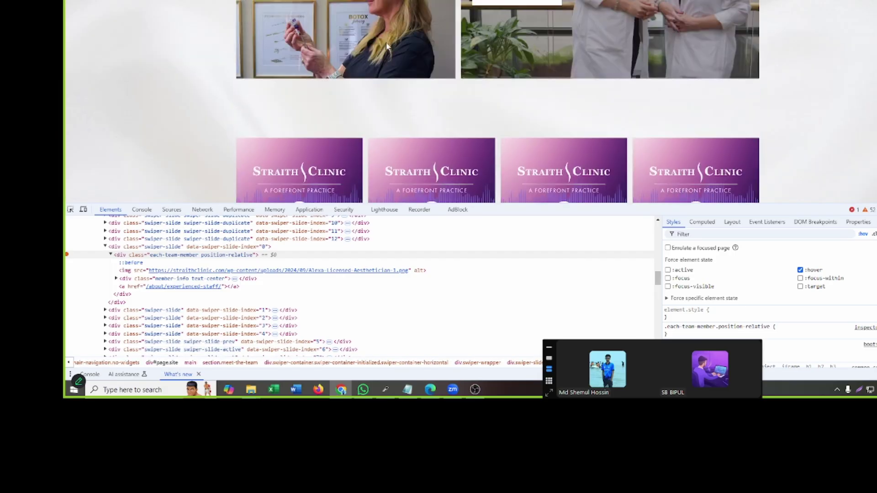
pyautogui.scroll(-6, 386, 42)
pyautogui.scroll(-10, 457, 117)
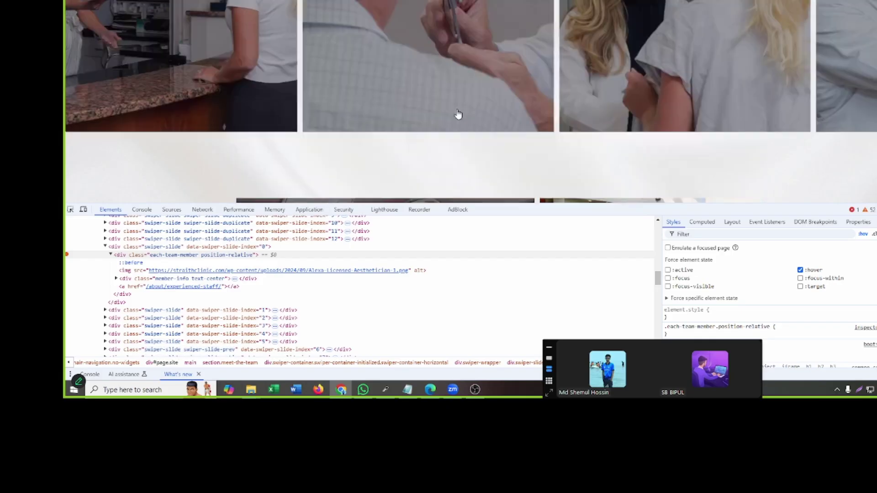
pyautogui.scroll(10, 446, 107)
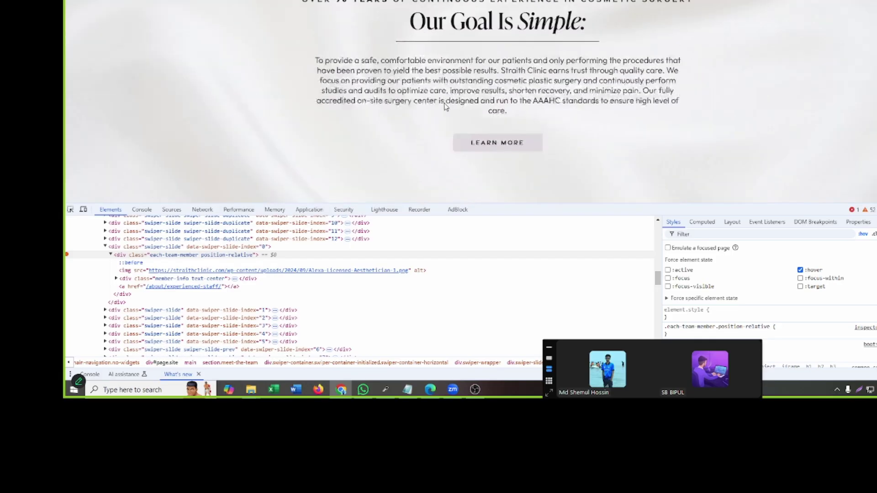
pyautogui.scroll(-4, 451, 78)
pyautogui.scroll(-5, 454, 79)
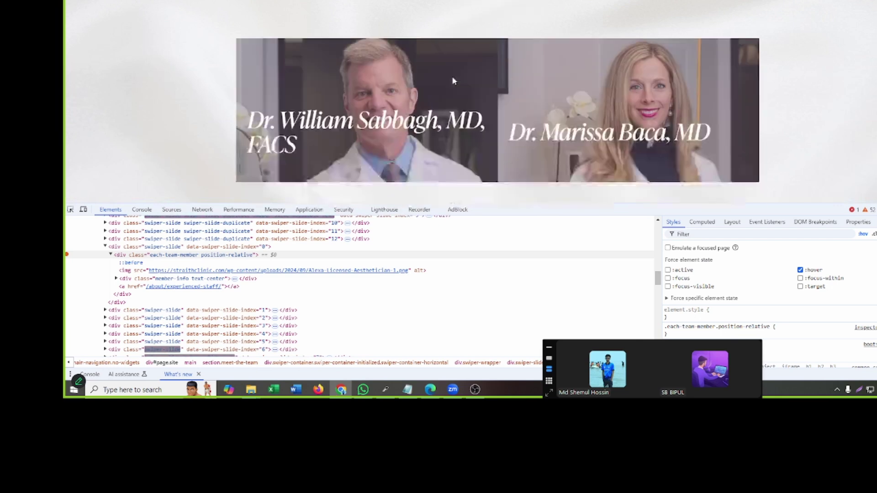
pyautogui.scroll(2, 571, 59)
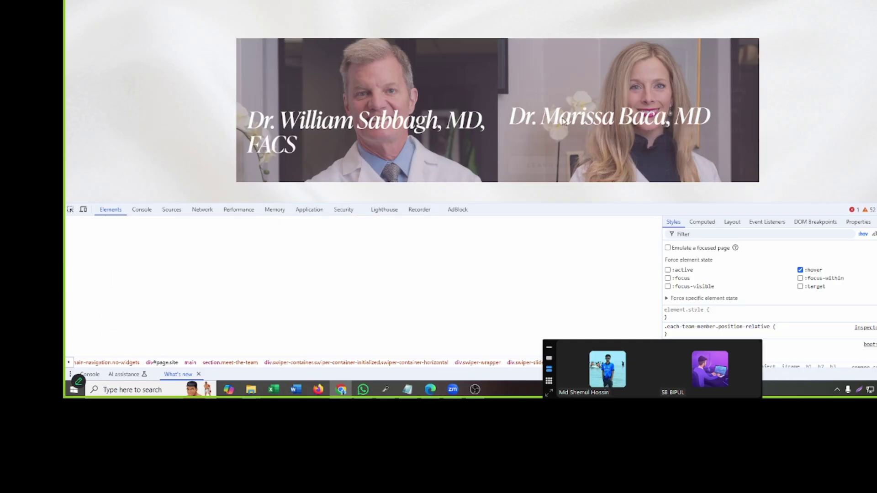
# - Close the developer tools on the reference site and compare its doctor cards' hover reveal with the cards in the page preview
pyautogui.press('F12')
pyautogui.scroll(-5, 374, 139)
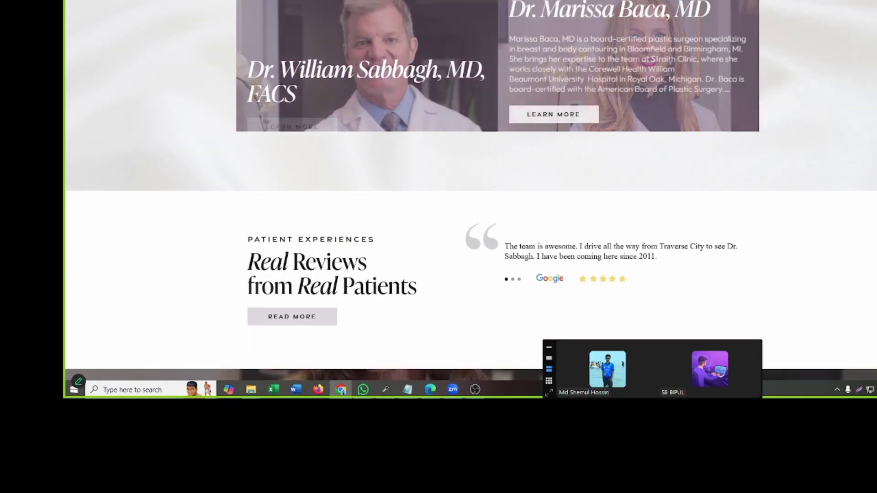
pyautogui.press('F5')
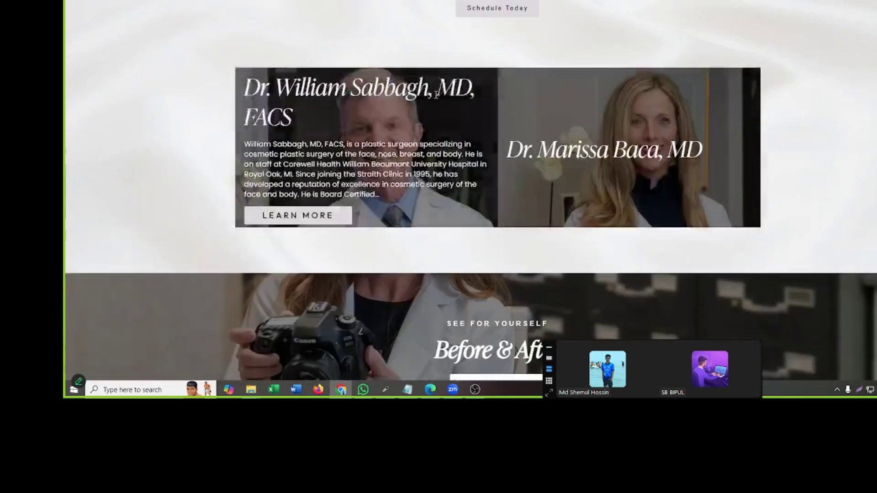
pyautogui.scroll(5, 431, 97)
pyautogui.scroll(-5, 427, 86)
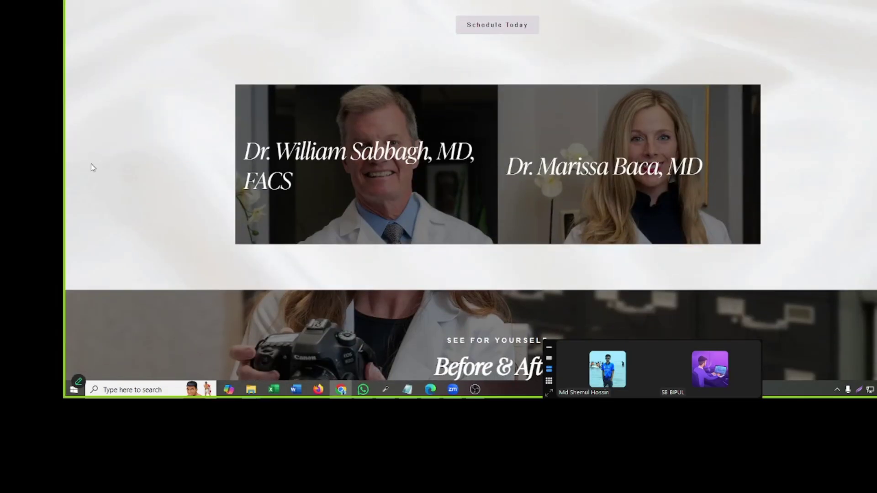
pyautogui.moveTo(415, 154)
pyautogui.scroll(-3, 470, 191)
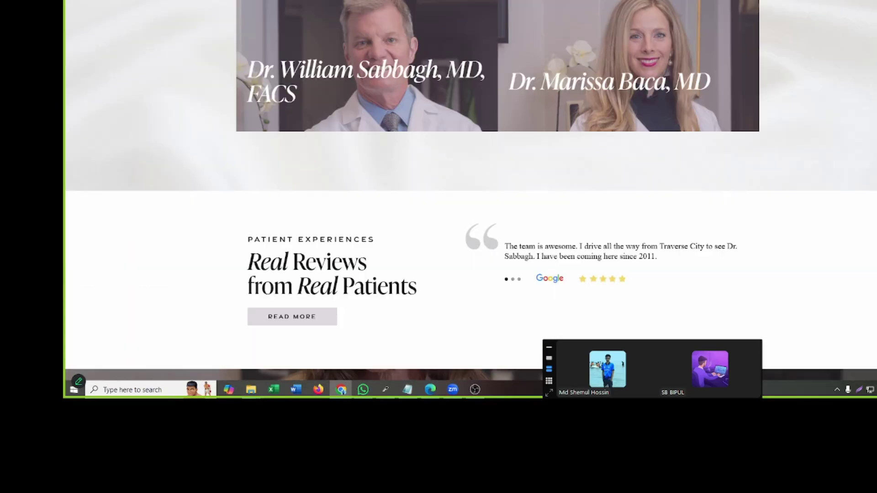
pyautogui.scroll(-7, 471, 130)
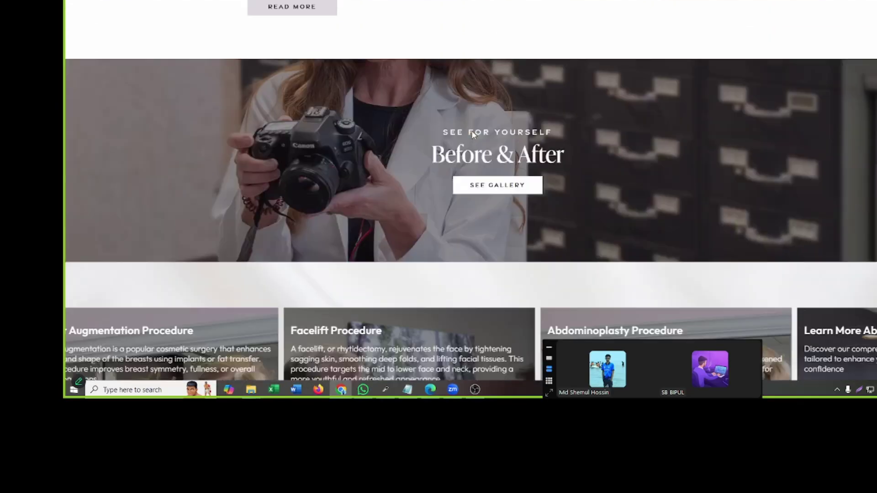
pyautogui.scroll(2, 463, 132)
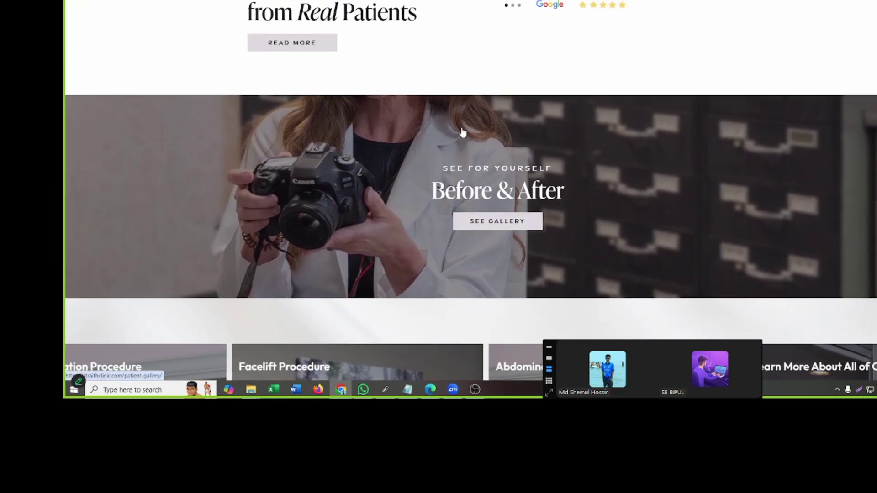
pyautogui.scroll(2, 463, 129)
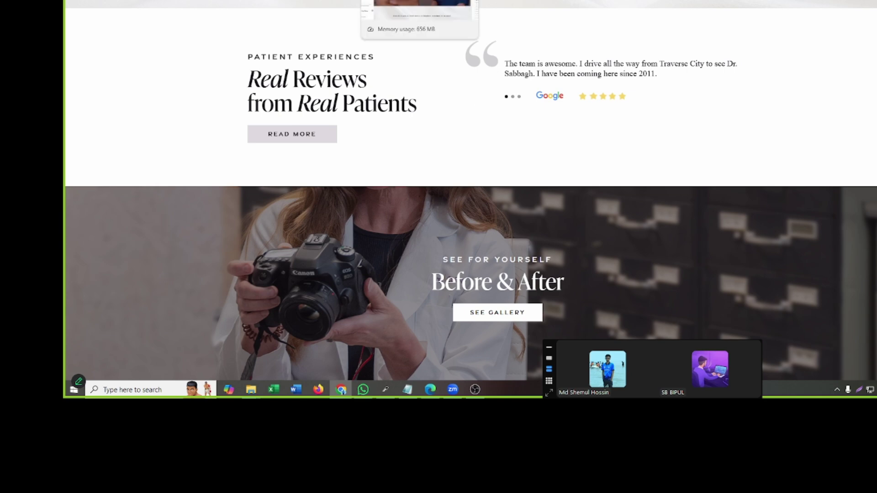
# - In the page editor, set the Entrance Animation of the first doctor card's biography container to Slide In Up
pyautogui.click(388, 0)
pyautogui.scroll(3, 486, 110)
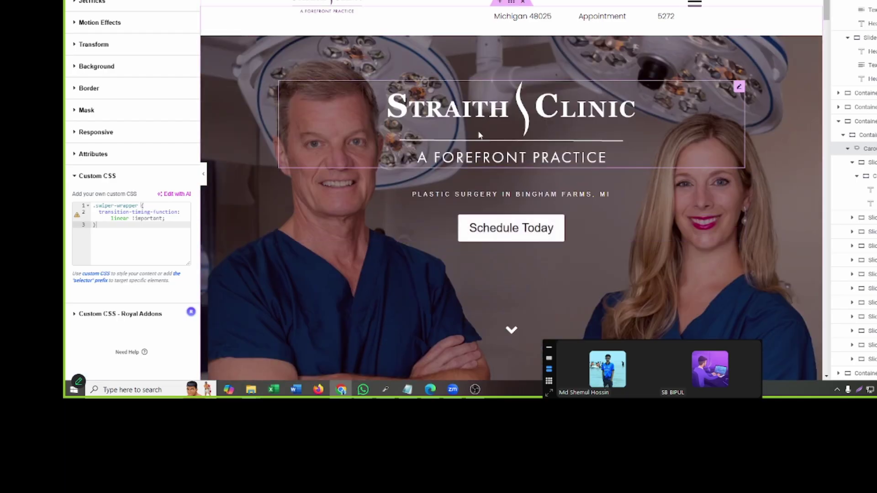
pyautogui.scroll(1, 486, 146)
pyautogui.scroll(-15, 502, 91)
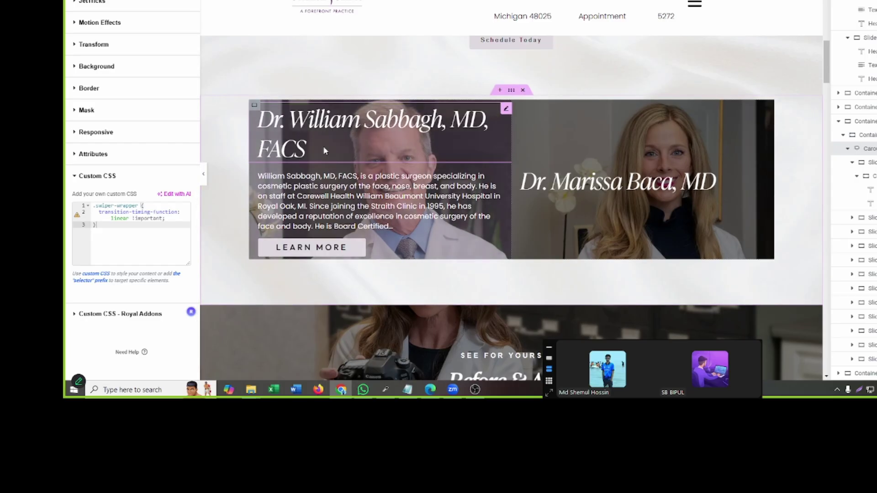
pyautogui.click(320, 150)
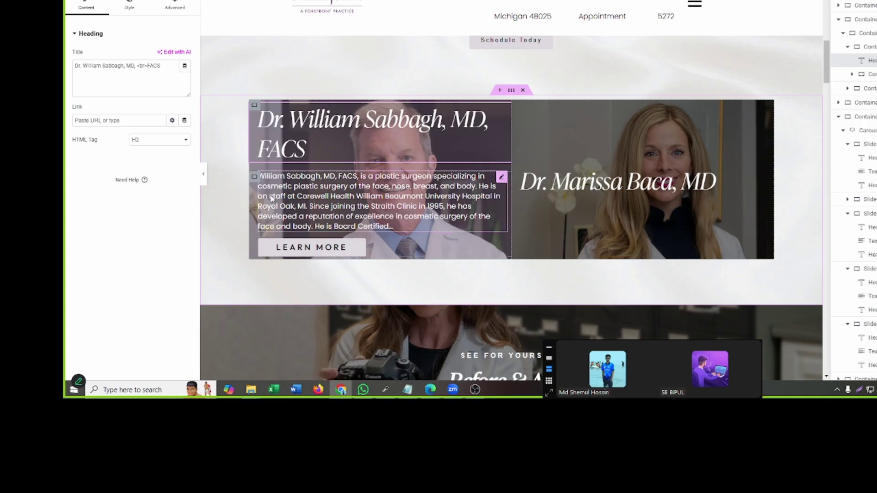
pyautogui.click(255, 184)
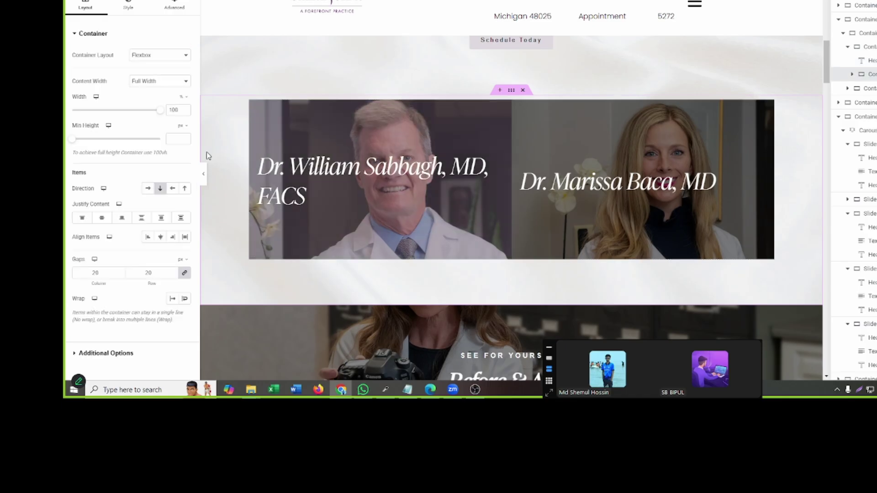
pyautogui.click(179, 5)
pyautogui.scroll(-5, 131, 158)
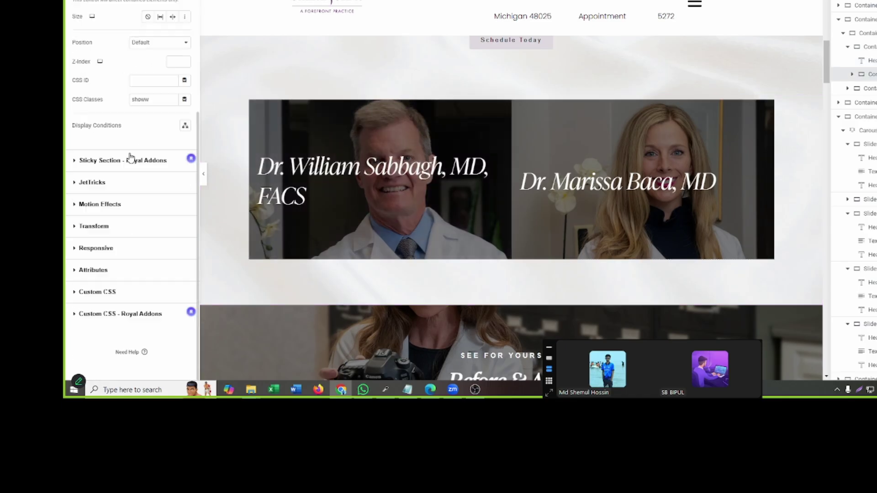
pyautogui.click(119, 206)
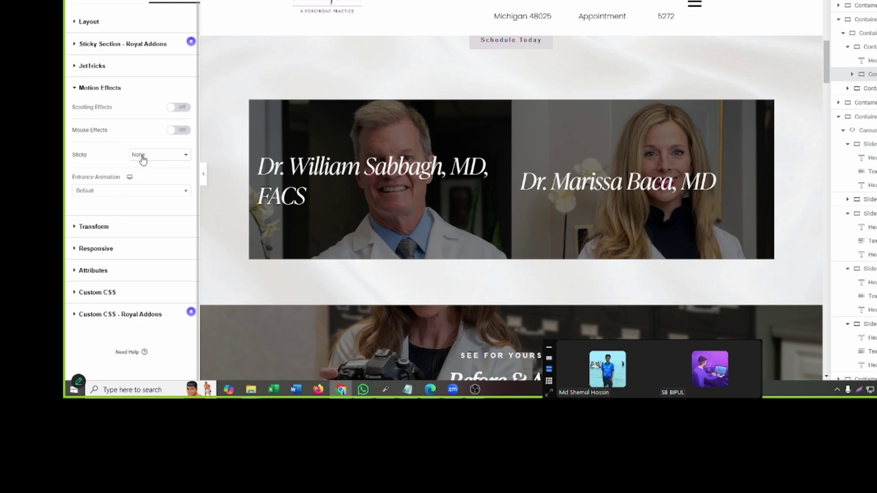
pyautogui.click(126, 192)
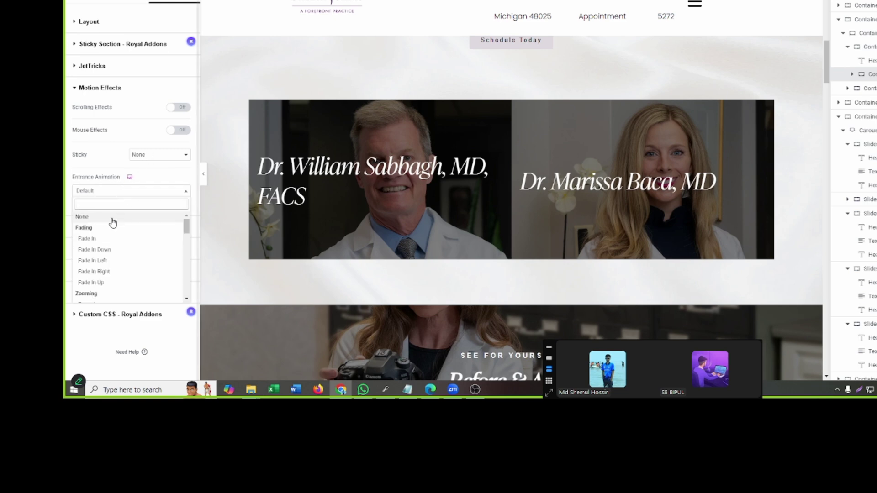
pyautogui.write('sli')
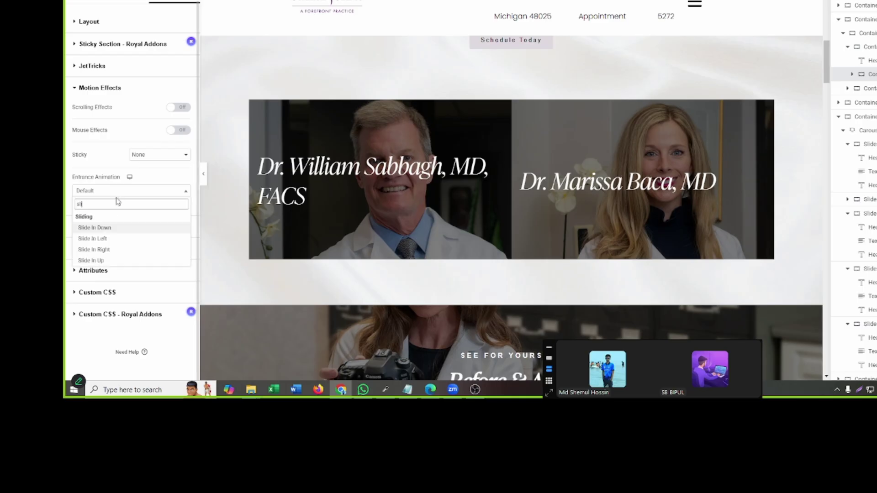
pyautogui.click(105, 261)
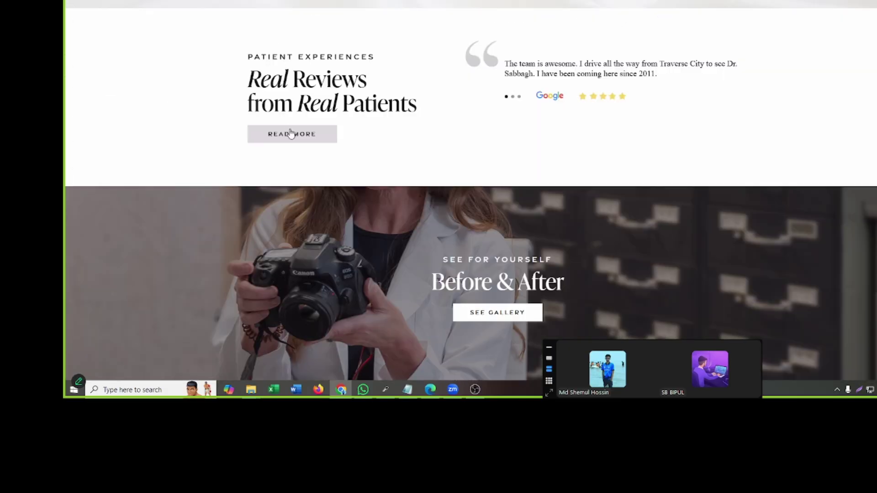
# - Compare the first doctor card's hover animation on the reference site with the same card in the page editor
pyautogui.scroll(-5, 291, 134)
pyautogui.scroll(9, 309, 119)
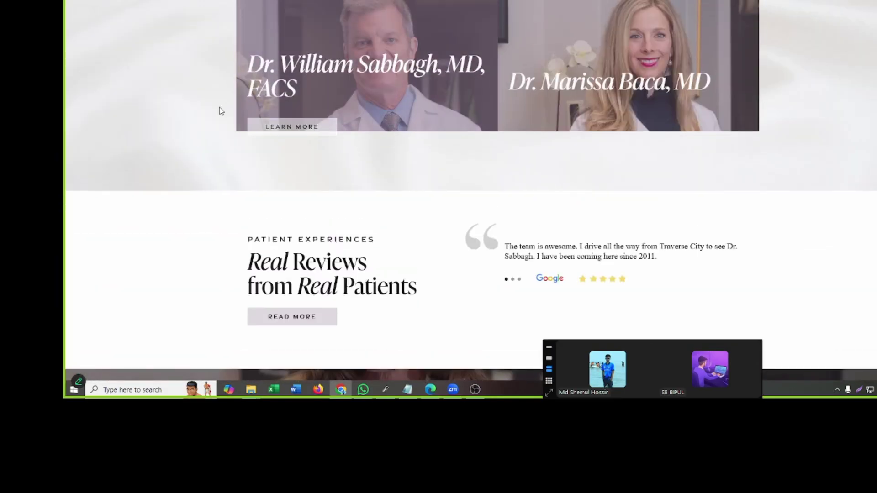
pyautogui.scroll(2, 194, 90)
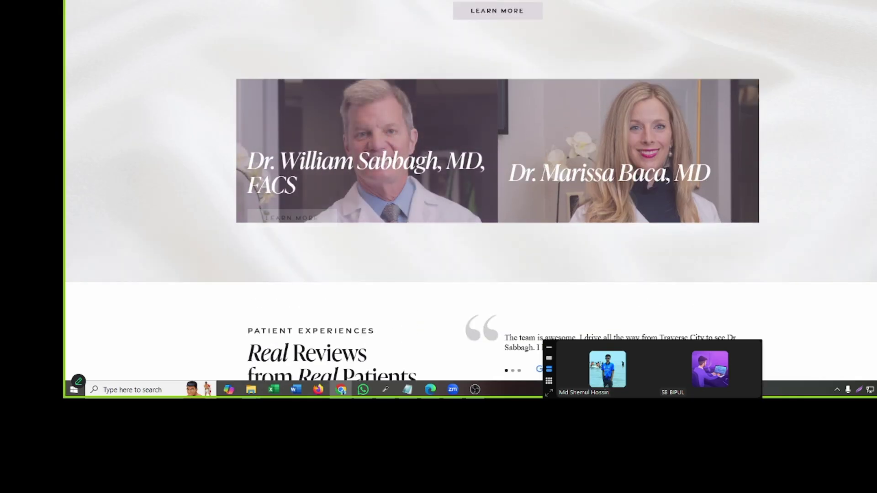
pyautogui.click(365, 1)
pyautogui.scroll(-3, 324, 146)
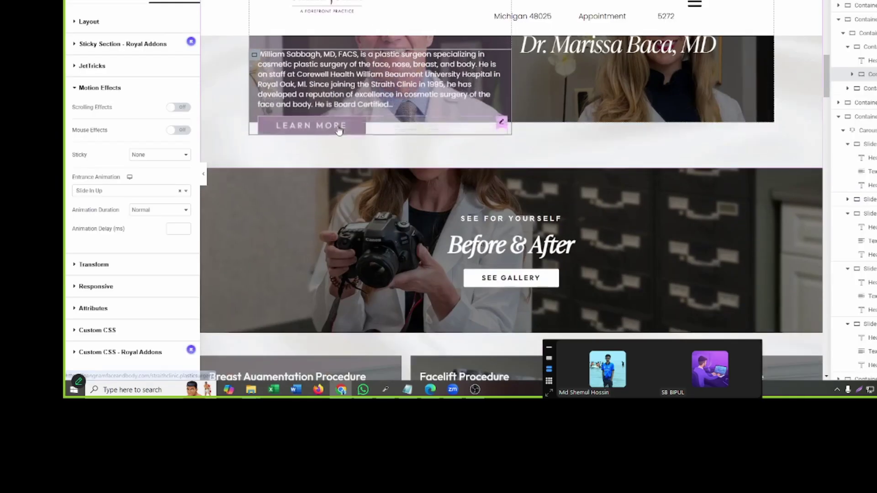
pyautogui.scroll(1, 267, 102)
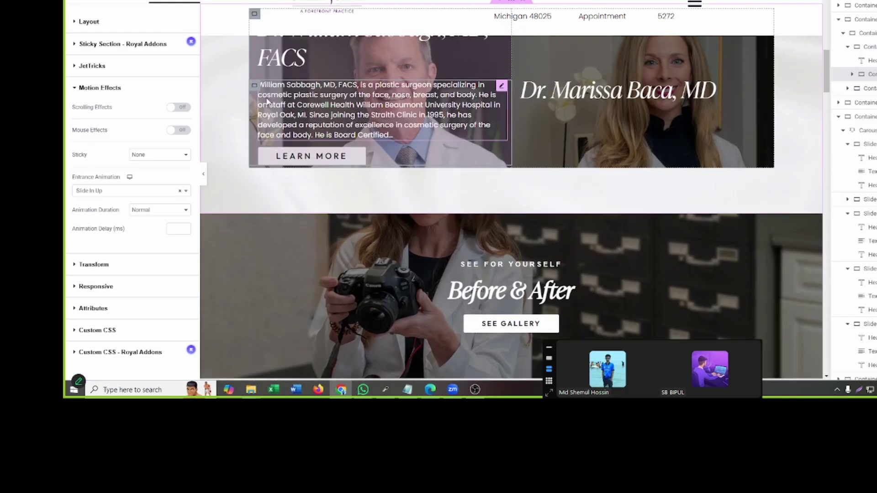
# - Clear the Entrance Animation of the first doctor card's biography container
pyautogui.click(104, 191)
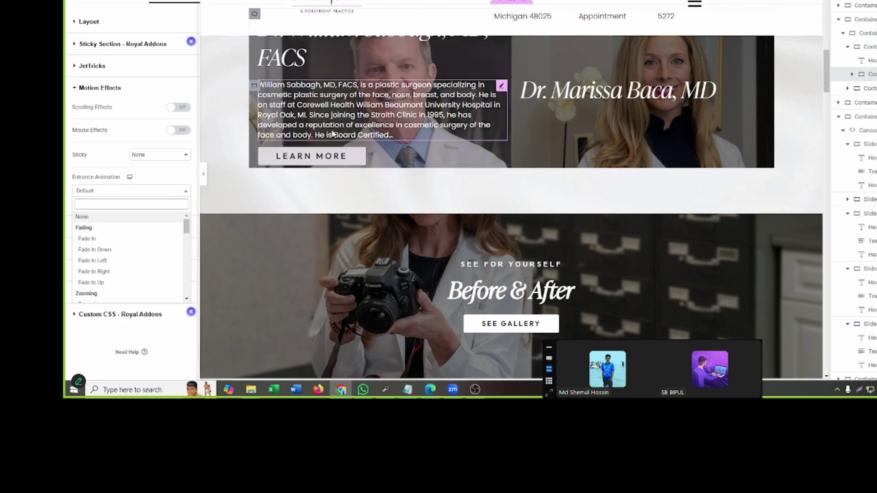
pyautogui.scroll(2, 325, 140)
# - Set the Entrance Animation of the first doctor card's name heading to Fade In
pyautogui.click(324, 132)
pyautogui.scroll(-1, 269, 123)
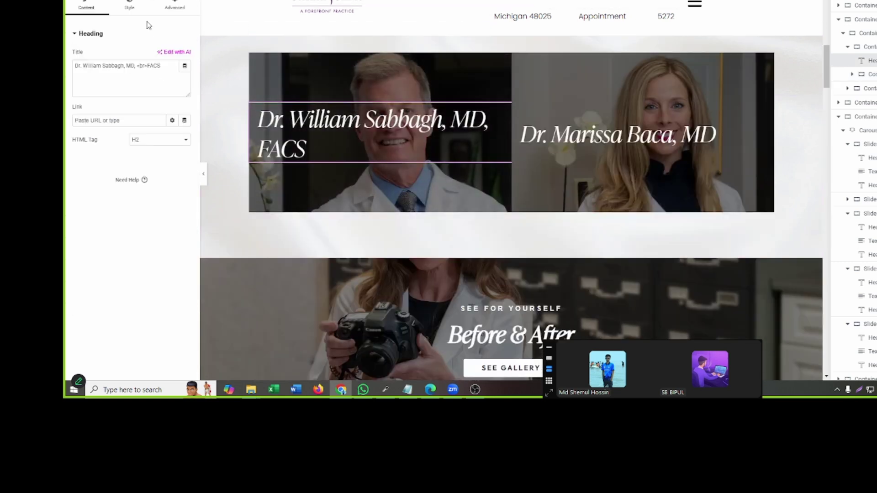
pyautogui.click(165, 6)
pyautogui.scroll(-10, 67, 257)
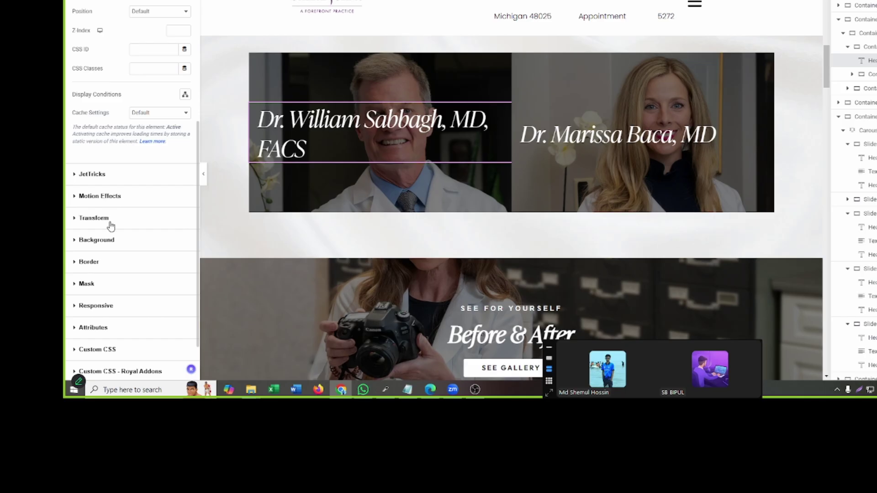
pyautogui.scroll(-1, 118, 208)
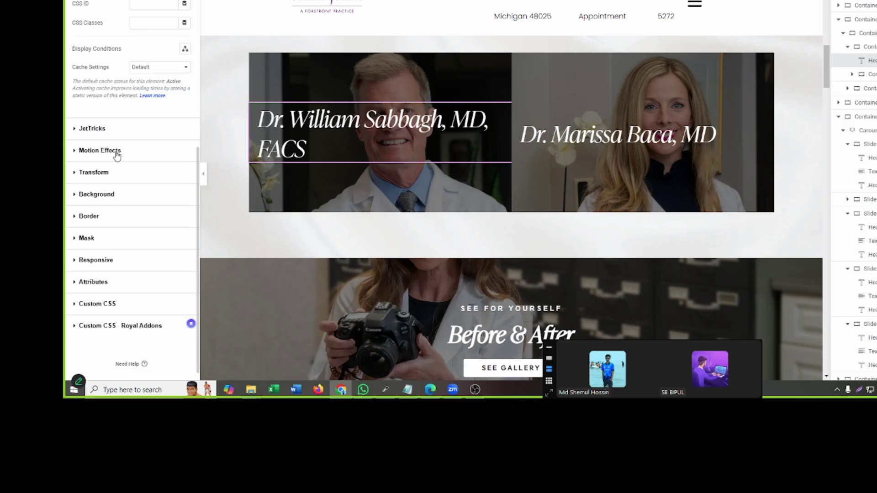
pyautogui.scroll(6, 117, 155)
pyautogui.scroll(-4, 114, 200)
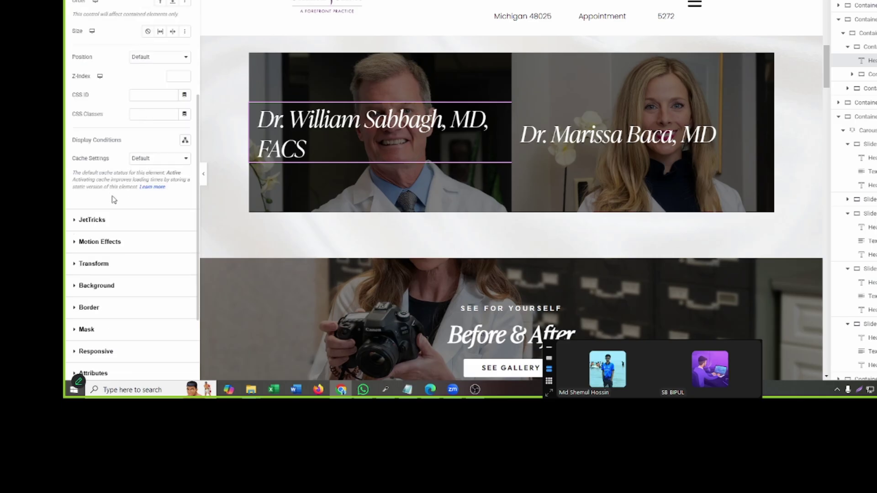
pyautogui.click(116, 250)
pyautogui.click(124, 161)
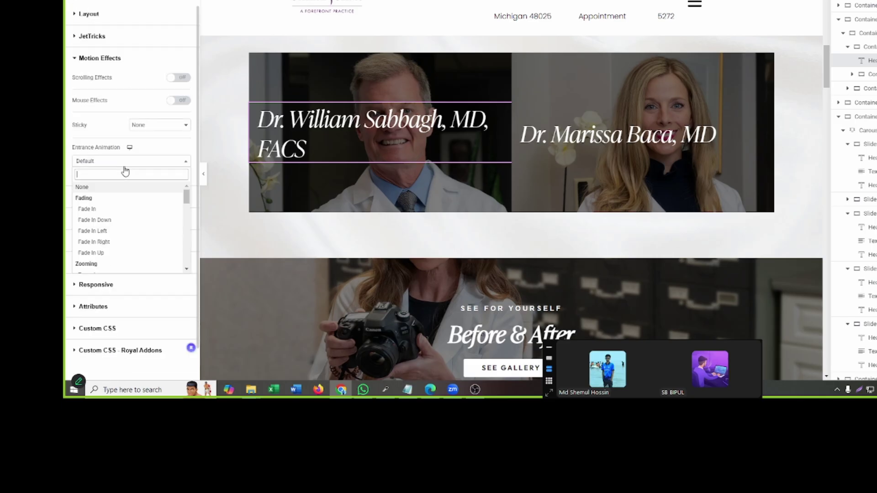
pyautogui.click(113, 205)
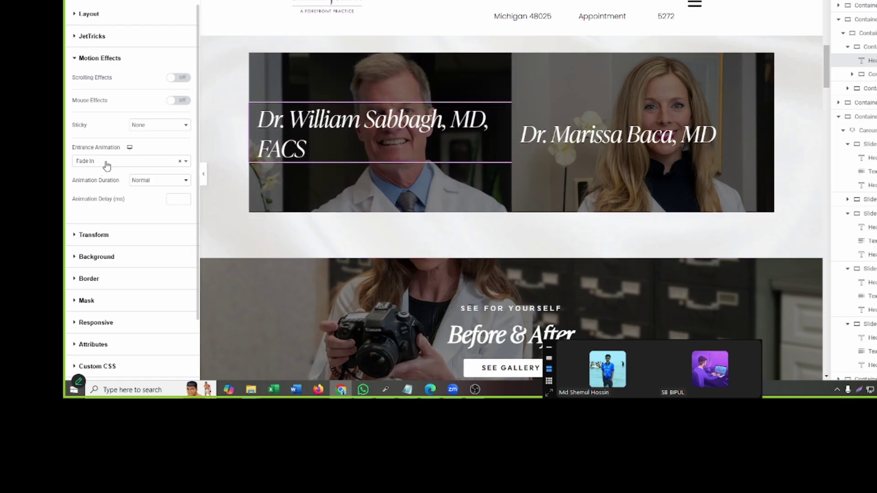
# - Change the Entrance Animation of the first doctor card's name heading to Slide In Up
pyautogui.click(107, 163)
pyautogui.write('sl')
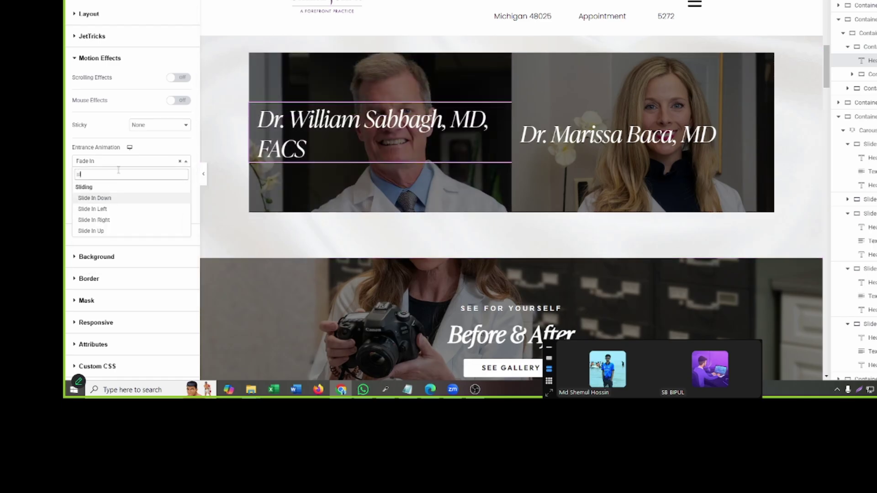
pyautogui.press('Down')
pyautogui.press('Down')
pyautogui.press('Down')
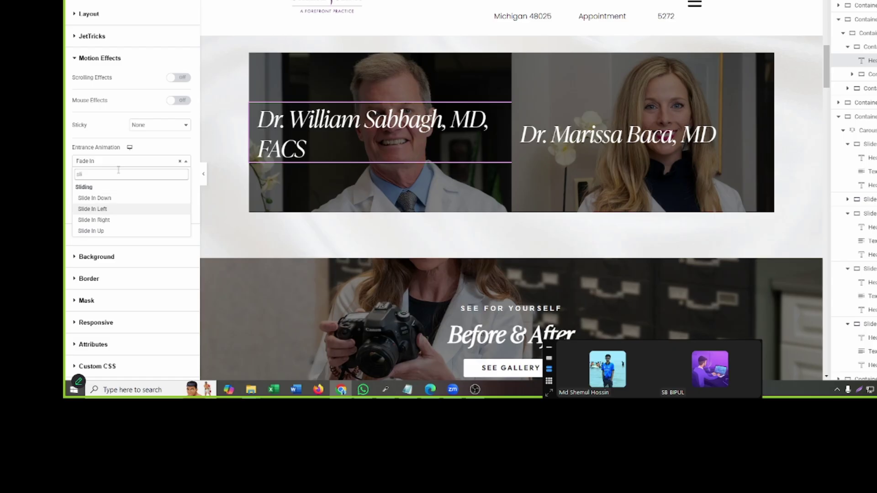
pyautogui.press('Return')
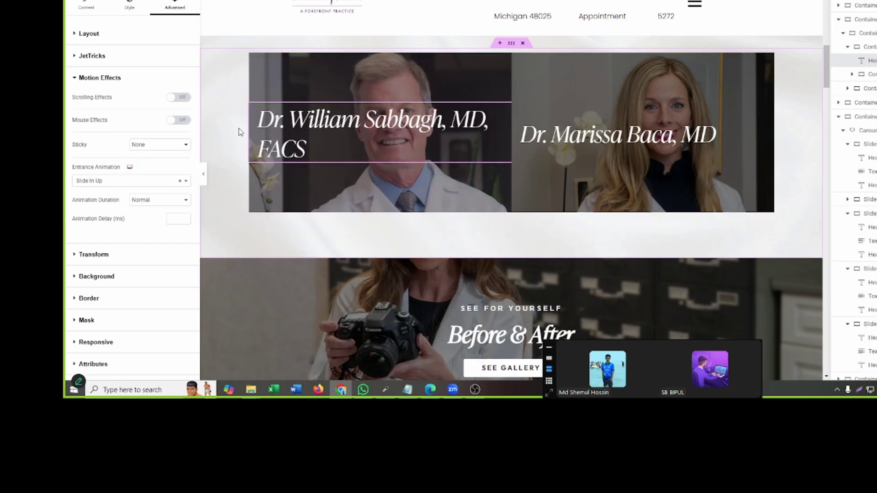
pyautogui.moveTo(283, 132)
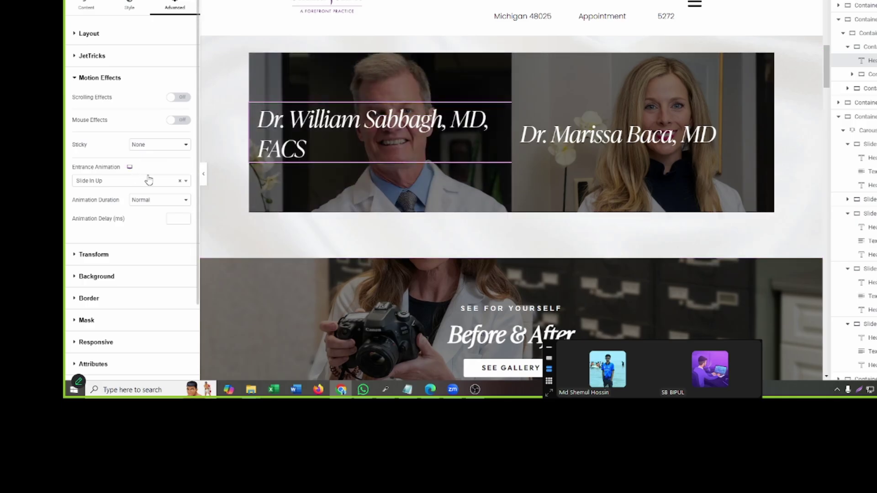
# - Reapply Slide In Up to the first doctor card's name heading, and reset its Entrance Animation to Default
pyautogui.click(179, 182)
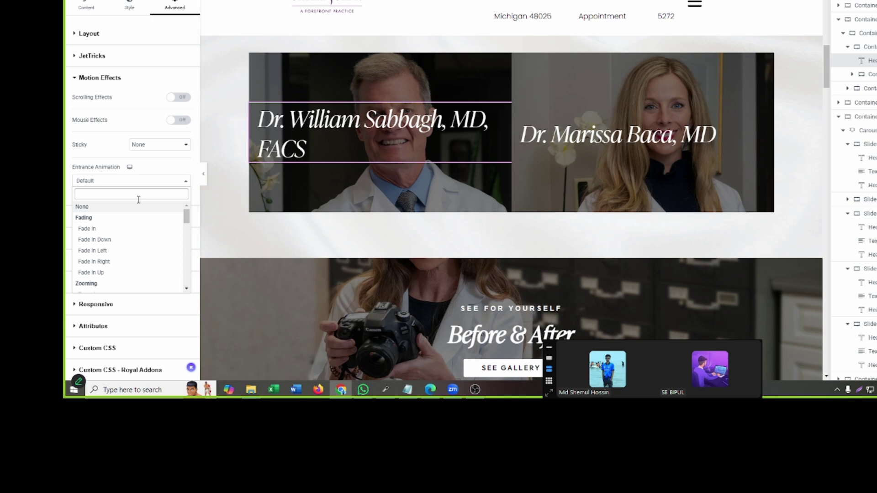
pyautogui.write('slid')
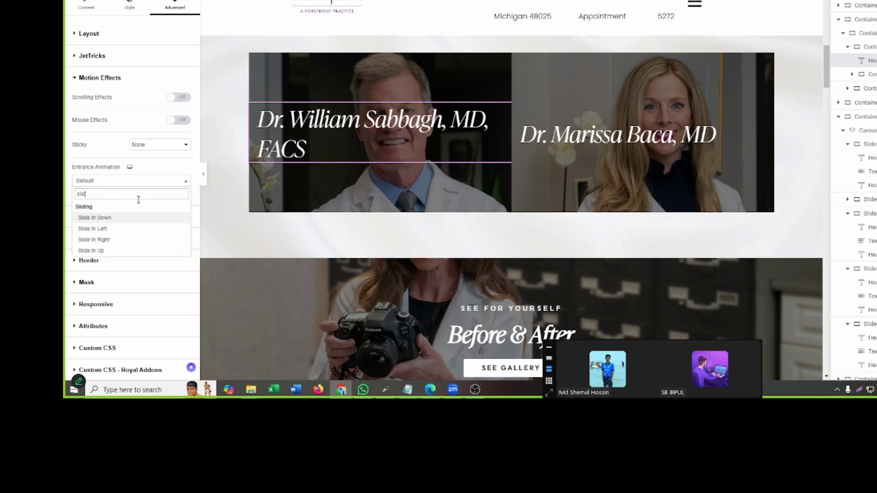
pyautogui.press('Down')
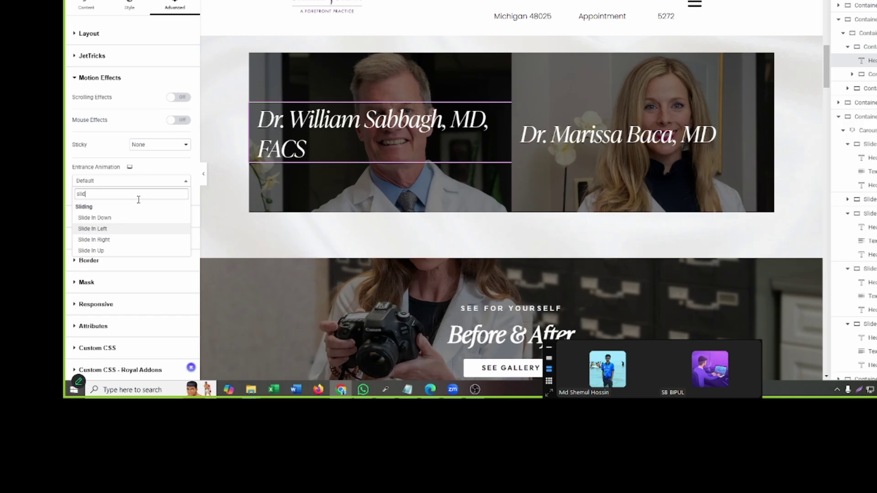
pyautogui.press('Down')
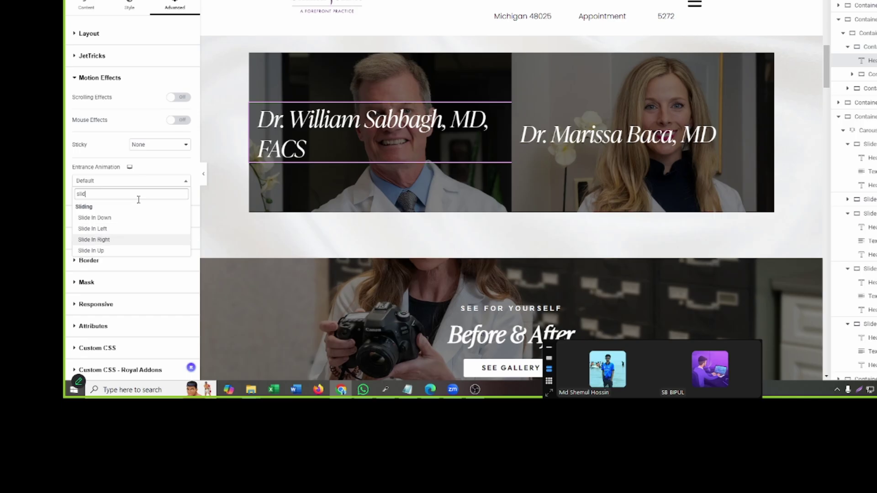
pyautogui.press('Down')
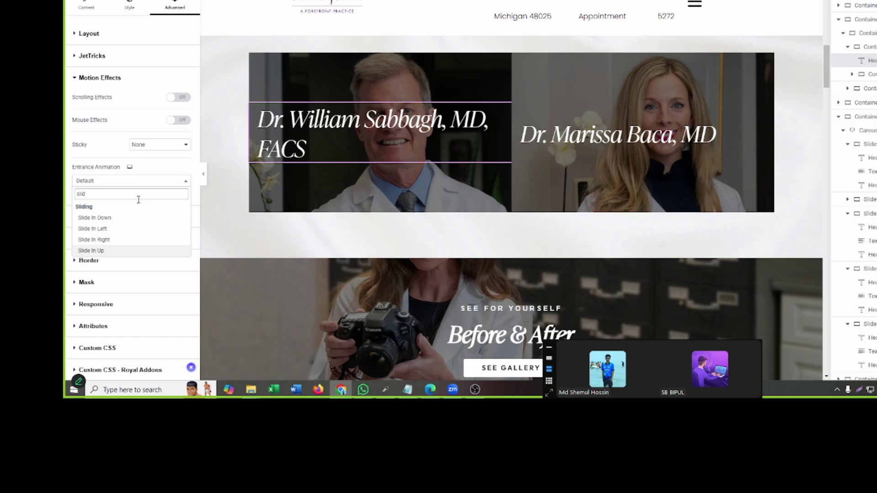
pyautogui.press('Return')
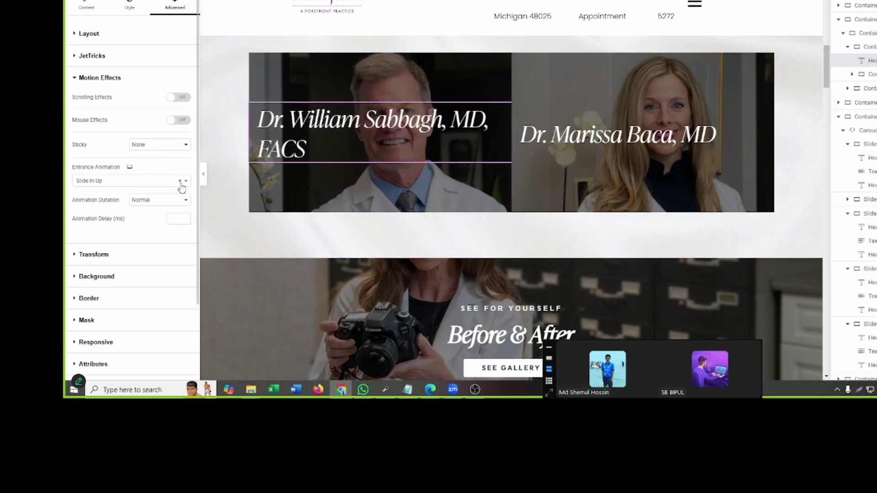
pyautogui.click(180, 182)
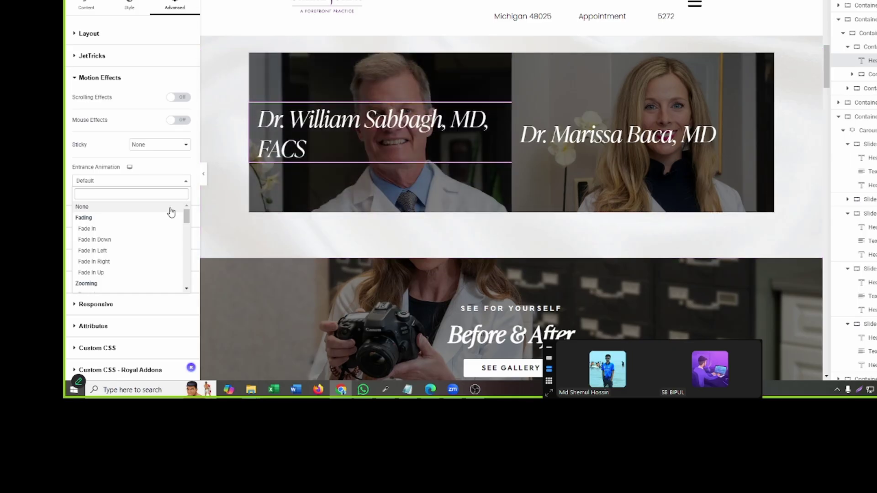
pyautogui.click(148, 182)
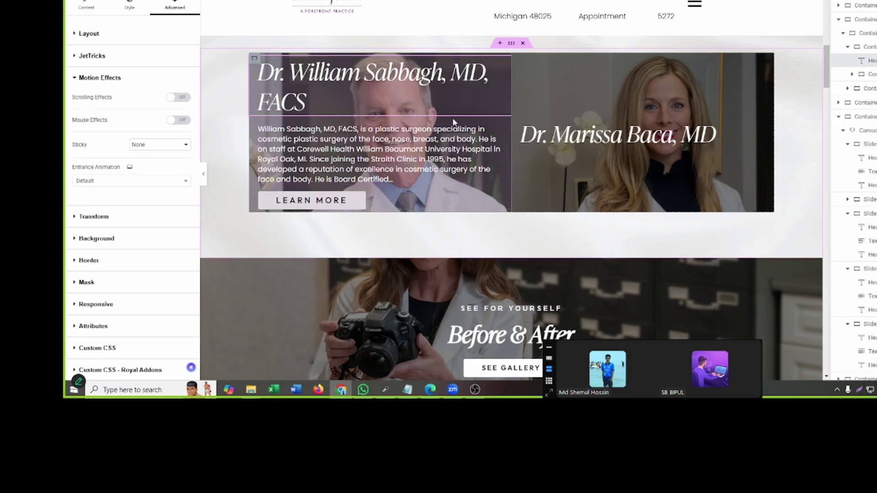
pyautogui.moveTo(441, 126)
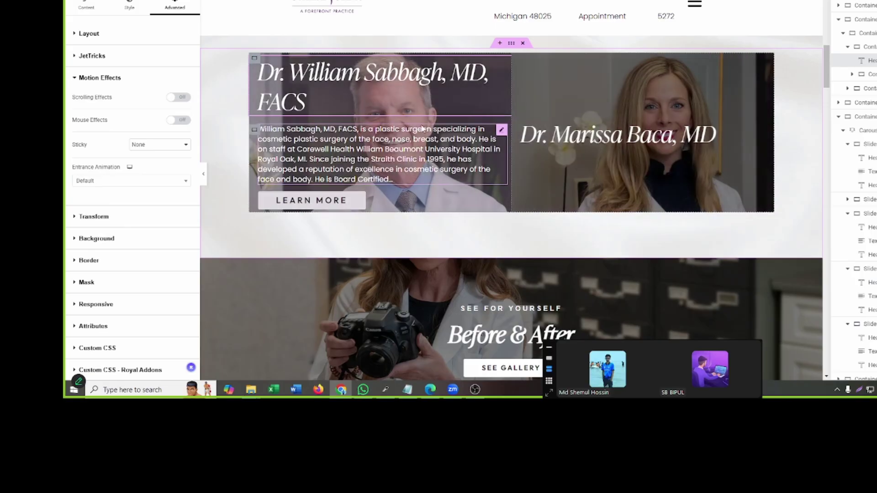
# - Look through the edited page's sections from the doctor cards to the podcast episodes and return to the doctor cards
pyautogui.scroll(-10, 457, 109)
pyautogui.scroll(-7, 462, 99)
pyautogui.scroll(5, 461, 104)
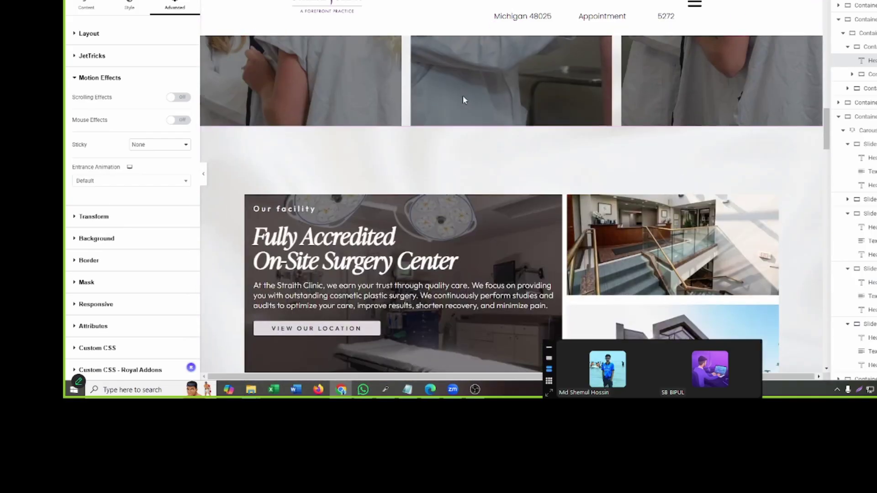
pyautogui.scroll(-6, 470, 95)
pyautogui.scroll(-10, 475, 92)
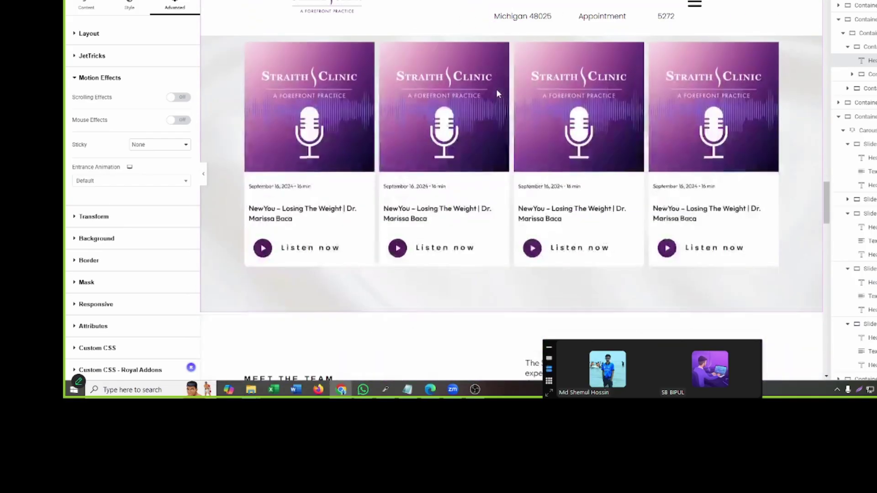
pyautogui.scroll(12, 498, 119)
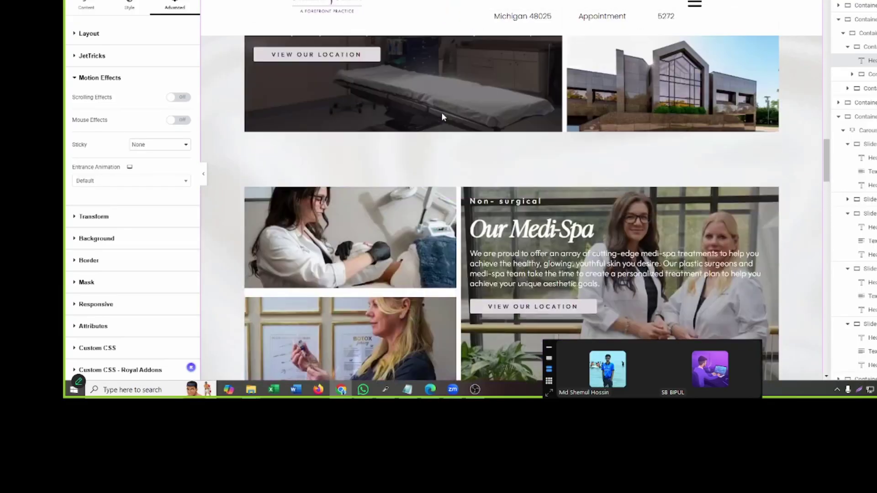
pyautogui.scroll(6, 445, 114)
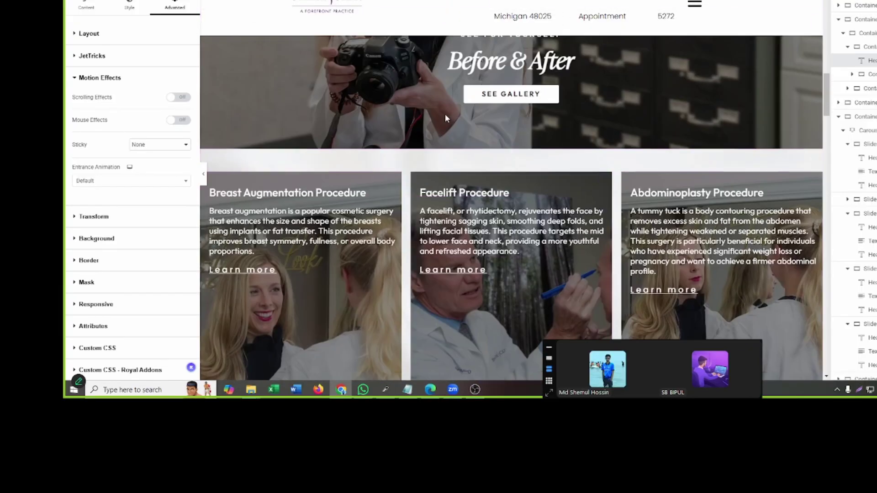
pyautogui.scroll(10, 553, 120)
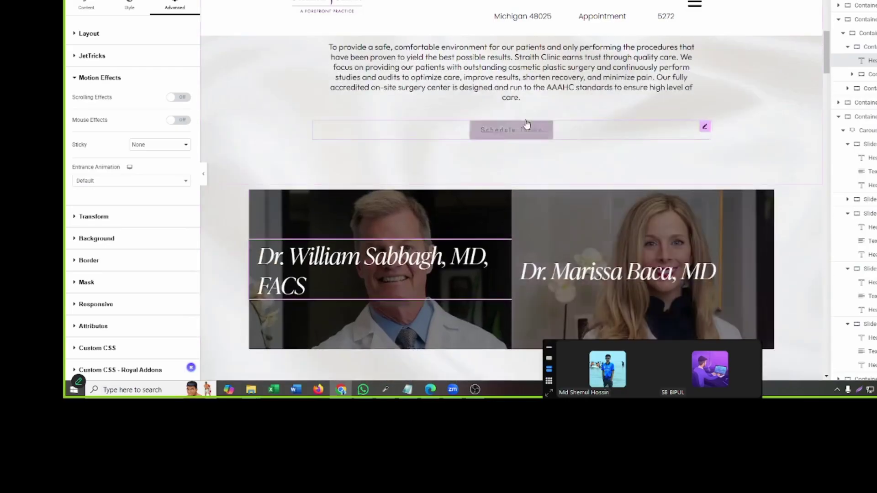
# - Compare the order of sections around the doctor cards on the reference site with the page in the editor
pyautogui.click(356, 1)
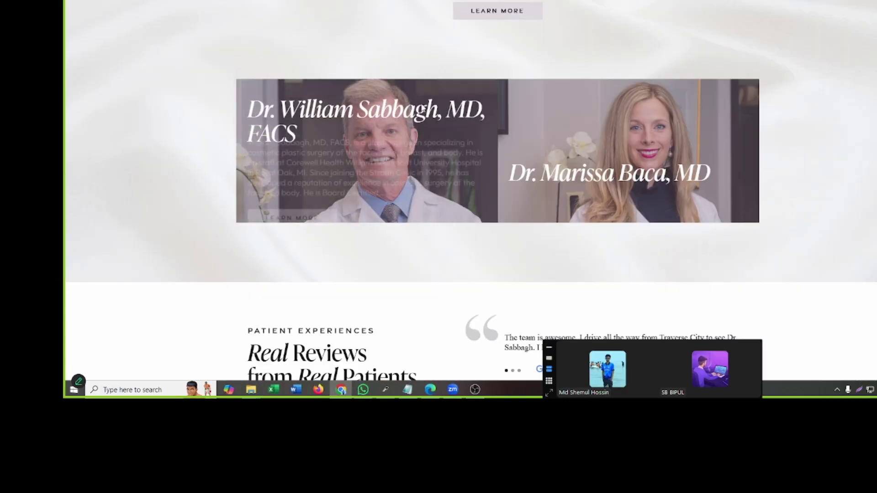
pyautogui.scroll(3, 548, 110)
pyautogui.scroll(10, 529, 105)
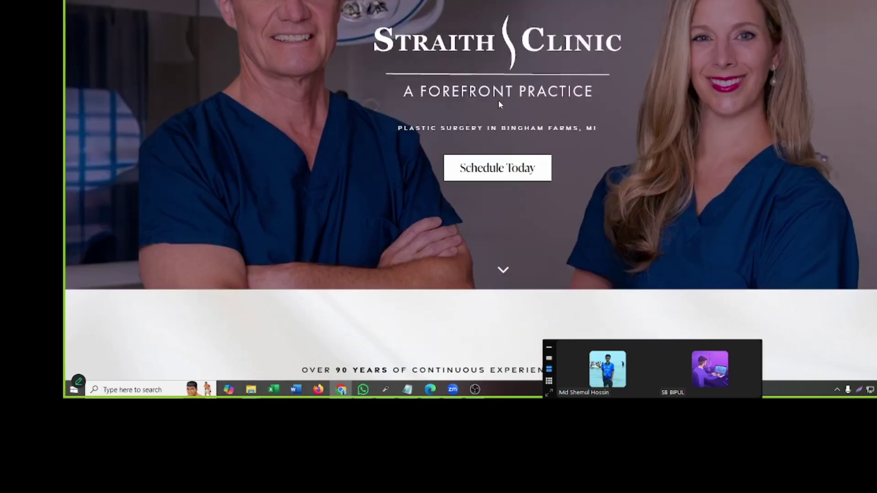
pyautogui.scroll(-7, 493, 101)
pyautogui.scroll(-14, 498, 106)
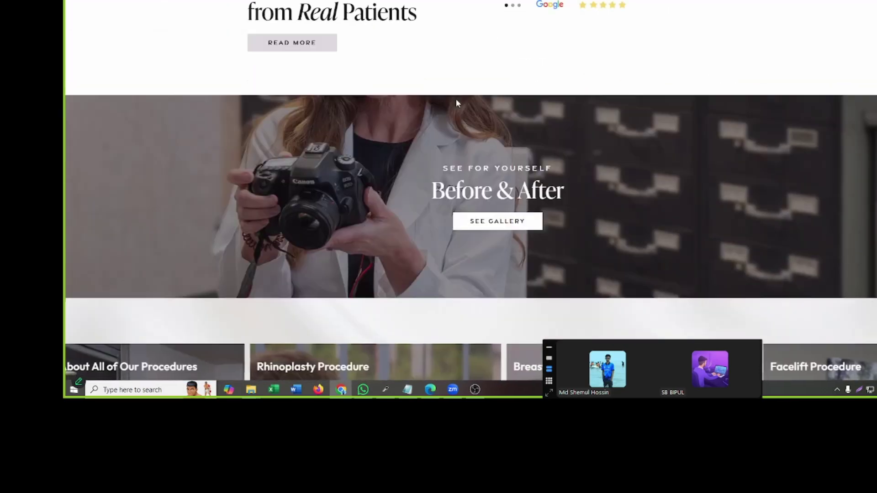
pyautogui.scroll(2, 456, 101)
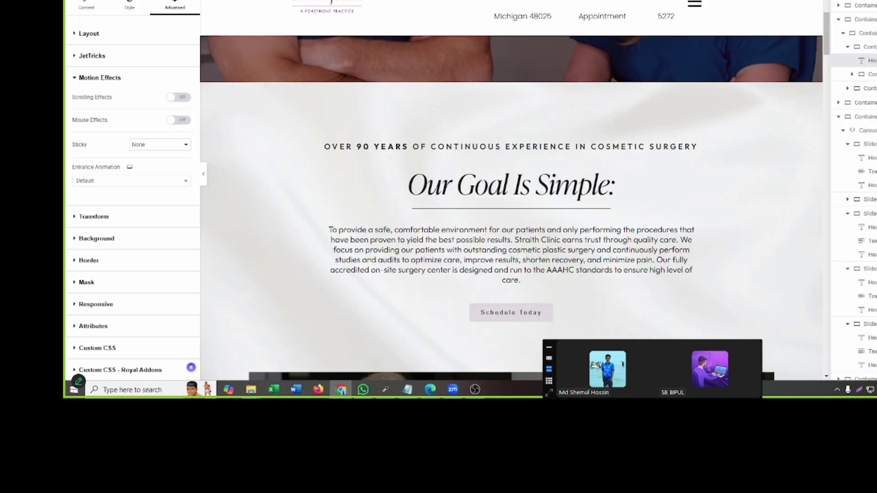
pyautogui.scroll(5, 464, 172)
pyautogui.scroll(-10, 464, 118)
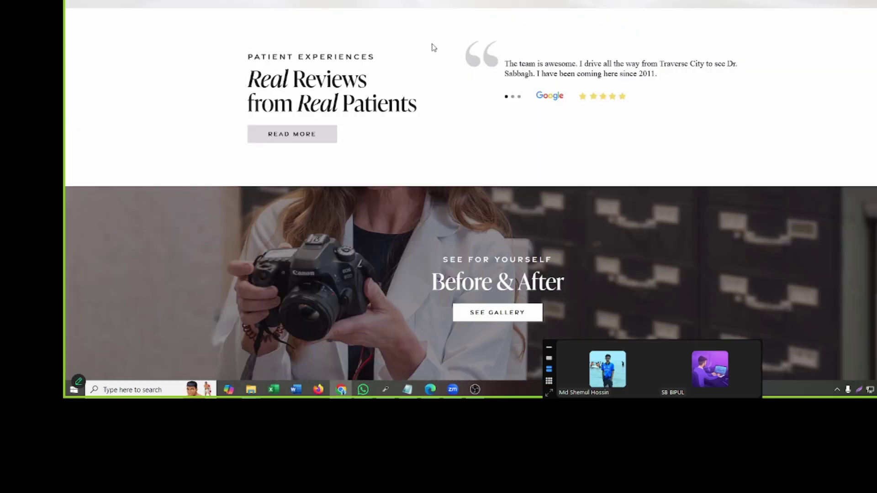
pyautogui.scroll(2, 433, 47)
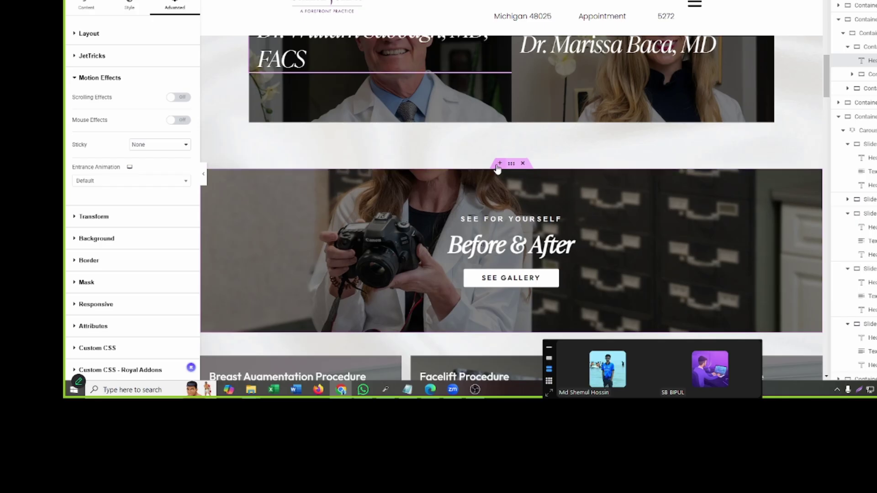
# - Insert a single-column container between the doctor cards and the Before & After section, and open its style settings
pyautogui.click(499, 164)
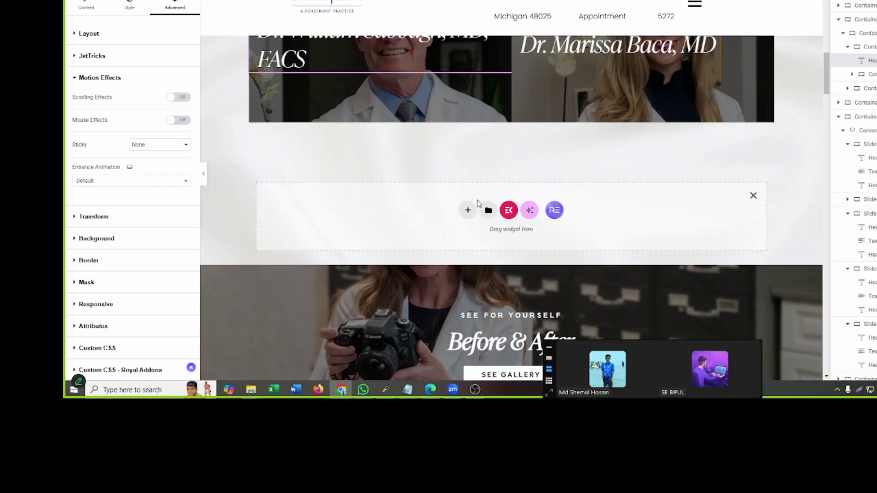
pyautogui.click(467, 211)
pyautogui.click(482, 235)
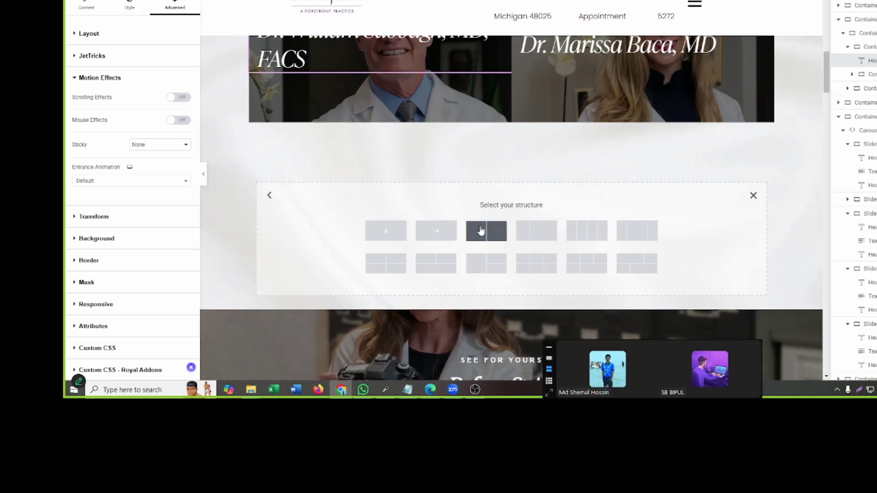
pyautogui.click(370, 231)
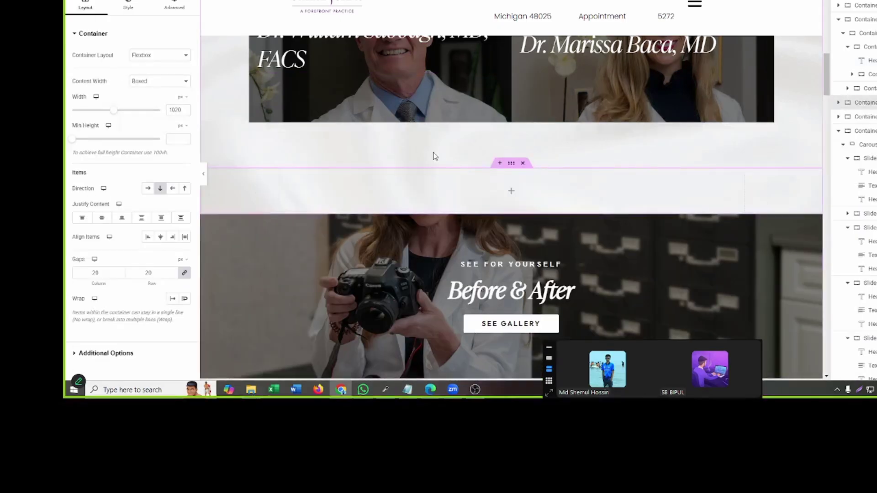
pyautogui.click(130, 8)
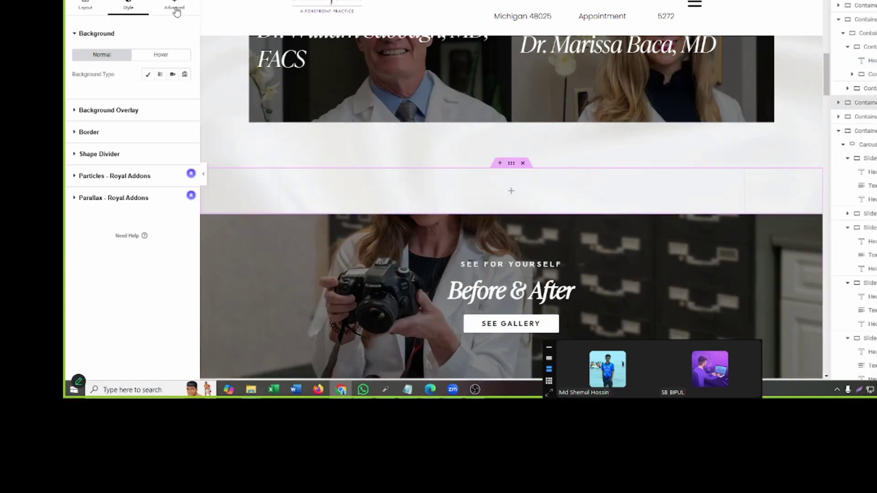
# - Give the new container above Before & After a classic background in solid white
pyautogui.click(148, 74)
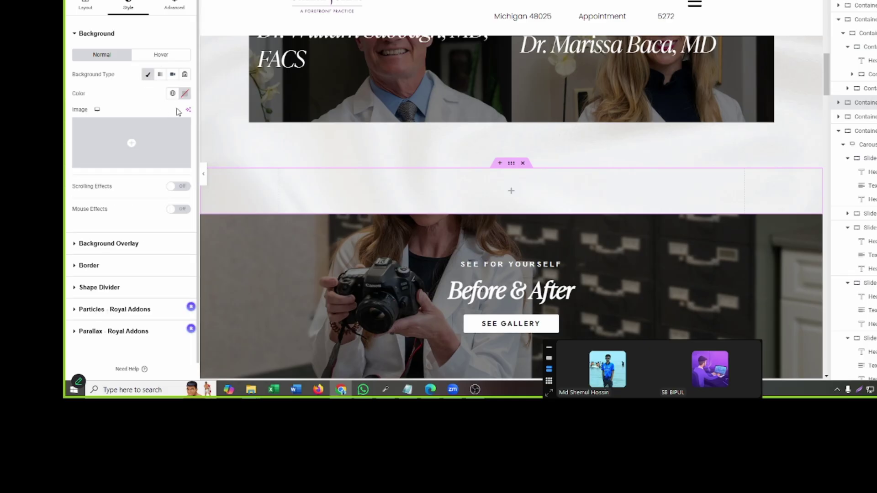
pyautogui.click(186, 94)
pyautogui.moveTo(177, 162); pyautogui.dragTo(78, 97)
pyautogui.click(65, 97)
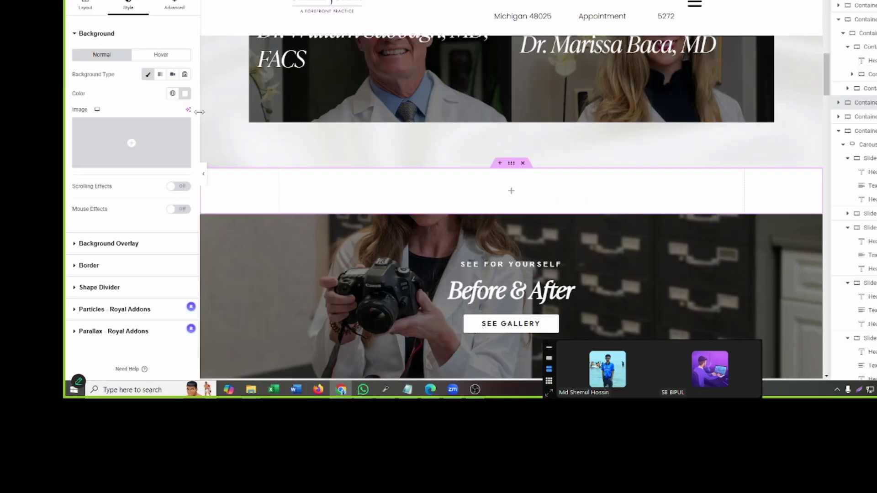
# - Set the new container's padding to 20 px at the top and bottom and 0 at the sides
pyautogui.click(174, 8)
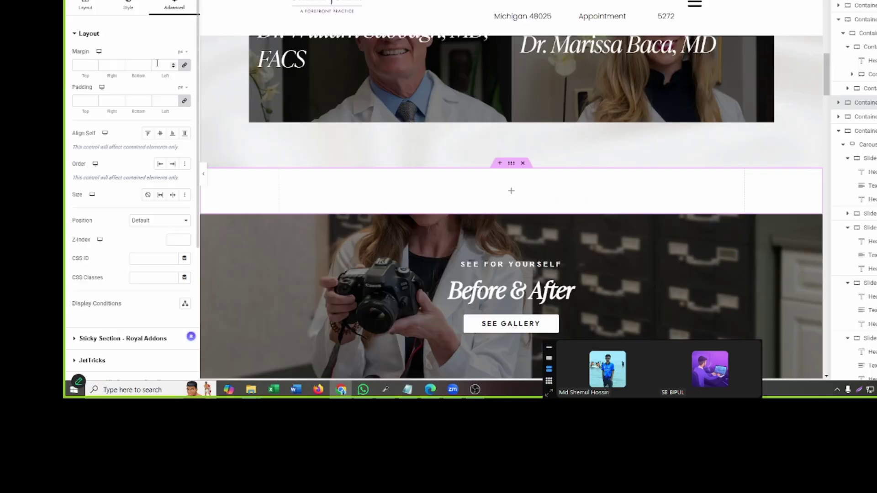
pyautogui.click(83, 100)
pyautogui.write('0')
pyautogui.write('2')
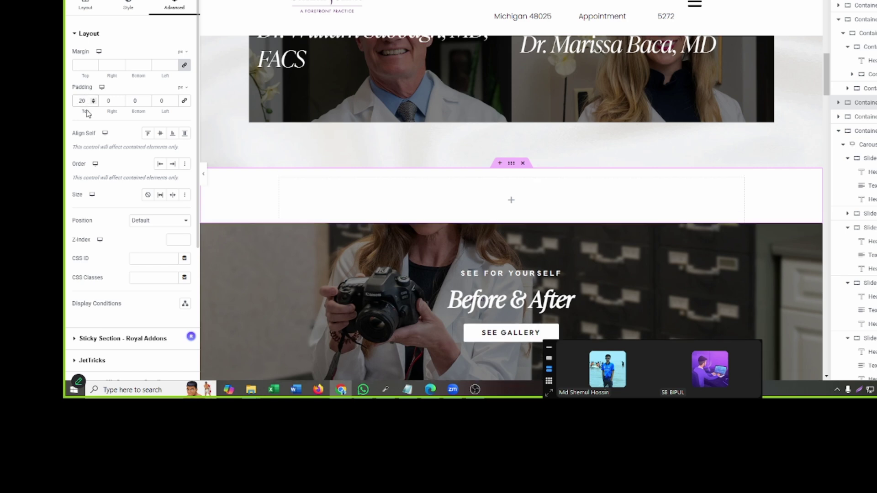
pyautogui.click(128, 104)
pyautogui.write('2')
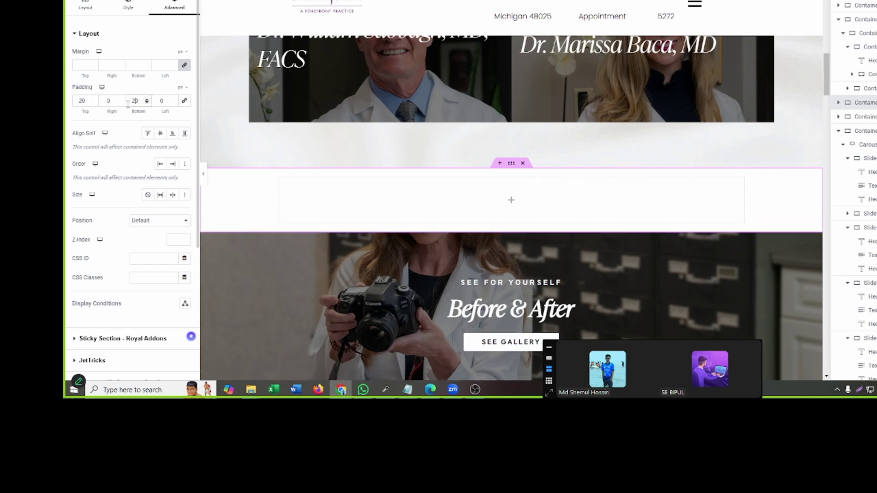
# - Set the white container's direction to Row - horizontal and nest a new container inside it
pyautogui.click(100, 1)
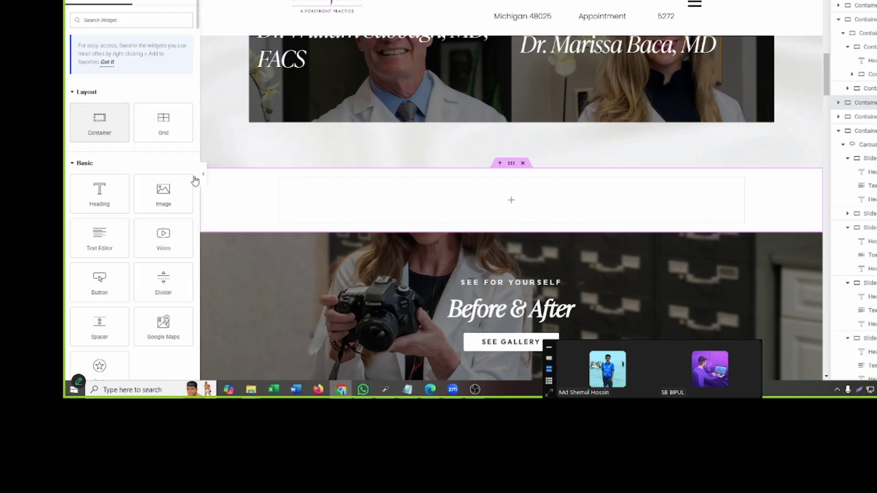
pyautogui.click(511, 165)
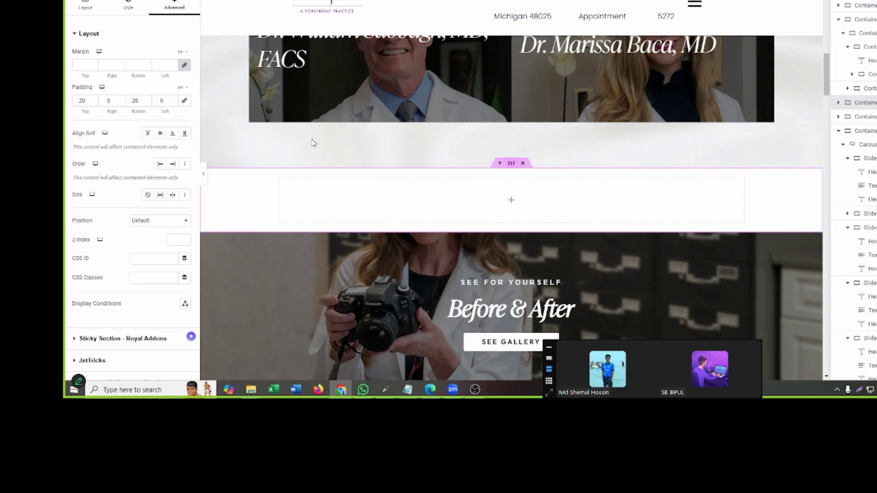
pyautogui.click(86, 5)
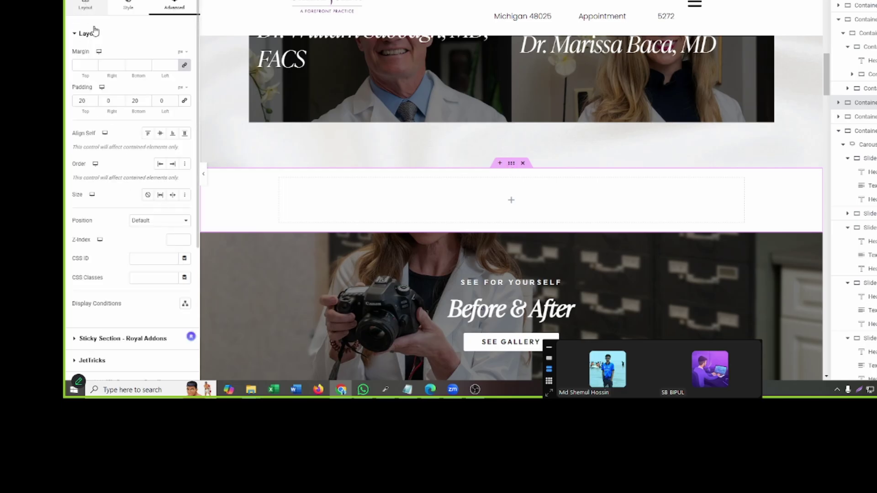
pyautogui.click(148, 188)
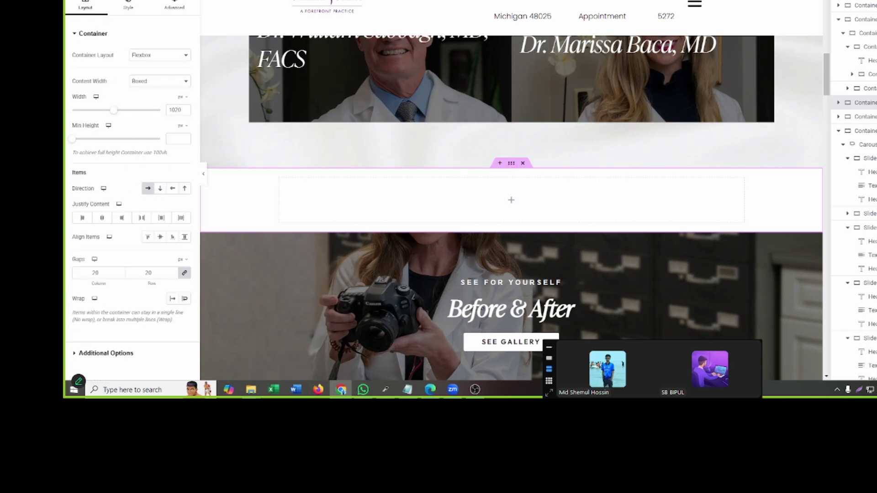
pyautogui.moveTo(99, 123); pyautogui.dragTo(413, 193)
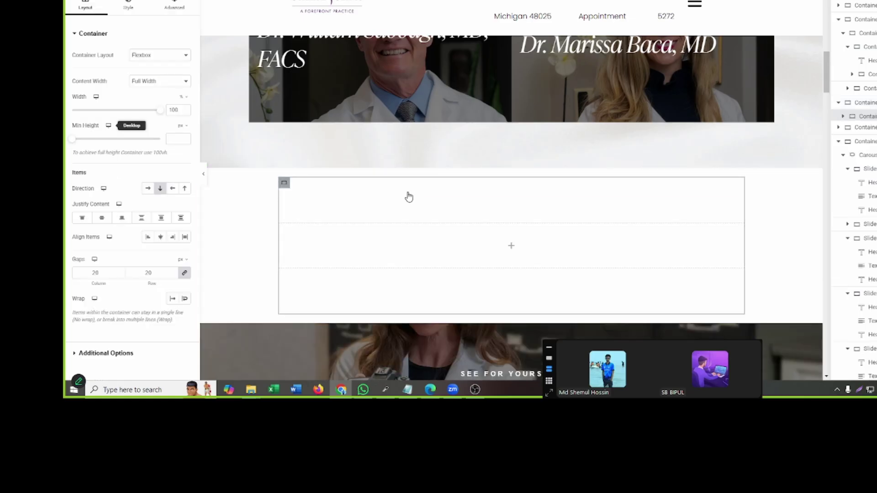
# - Set the nested container's top and bottom padding to 0, and duplicate it to form two side-by-side columns
pyautogui.click(174, 8)
pyautogui.click(146, 100)
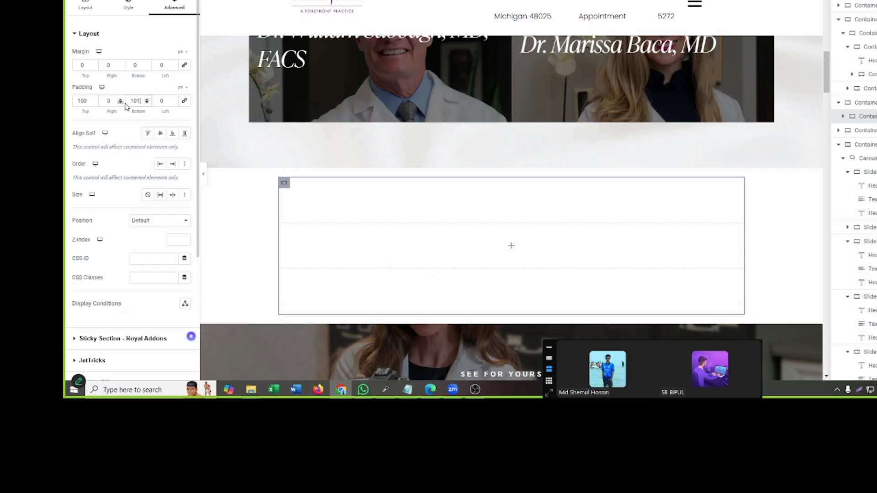
pyautogui.write('0')
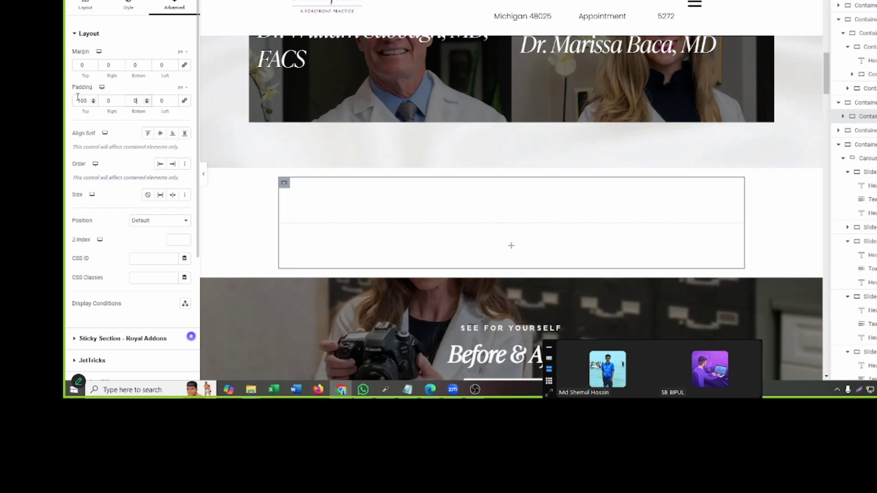
pyautogui.write('0')
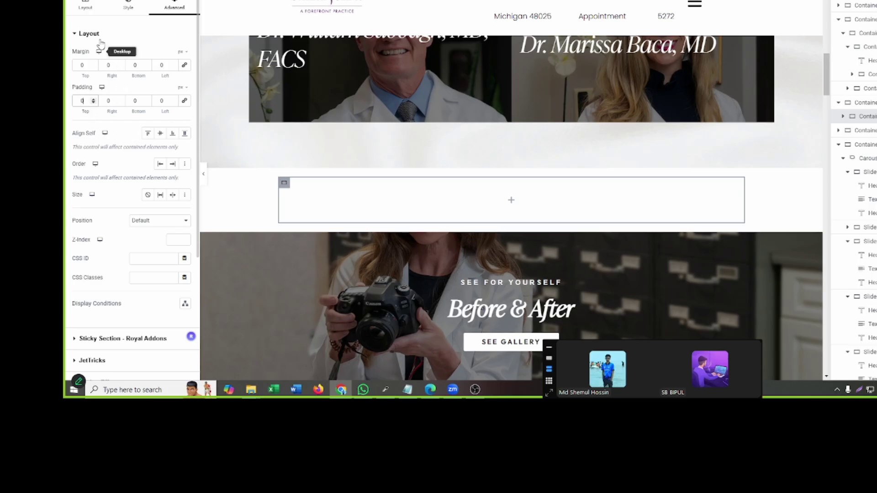
pyautogui.rightClick(333, 197)
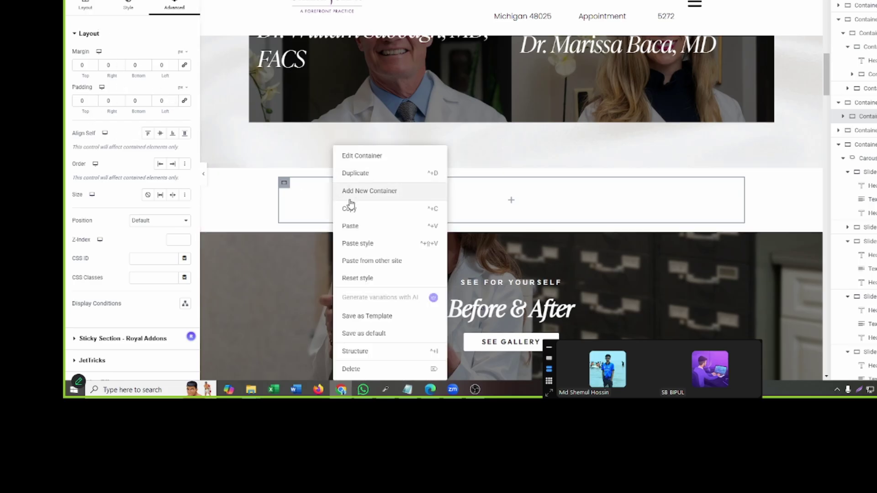
pyautogui.click(362, 177)
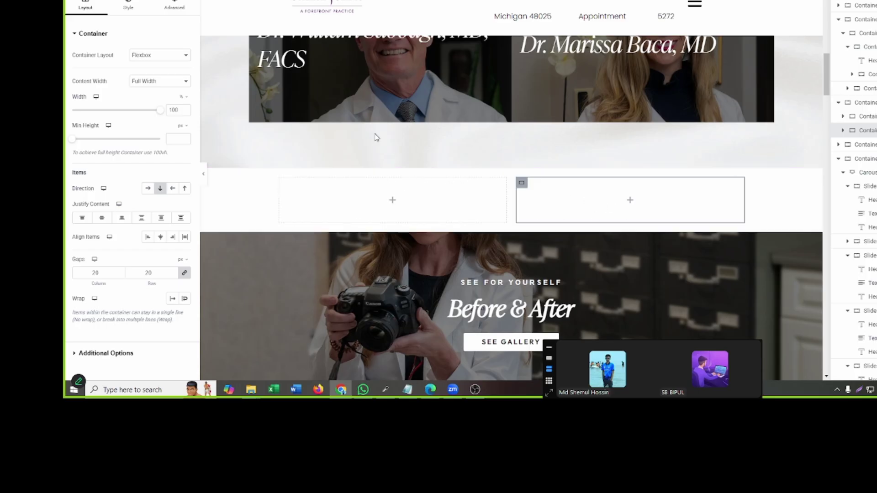
# - Check the reference site's patient reviews layout, and nest a container inside the second column with that column's direction kept vertical
pyautogui.click(256, 1)
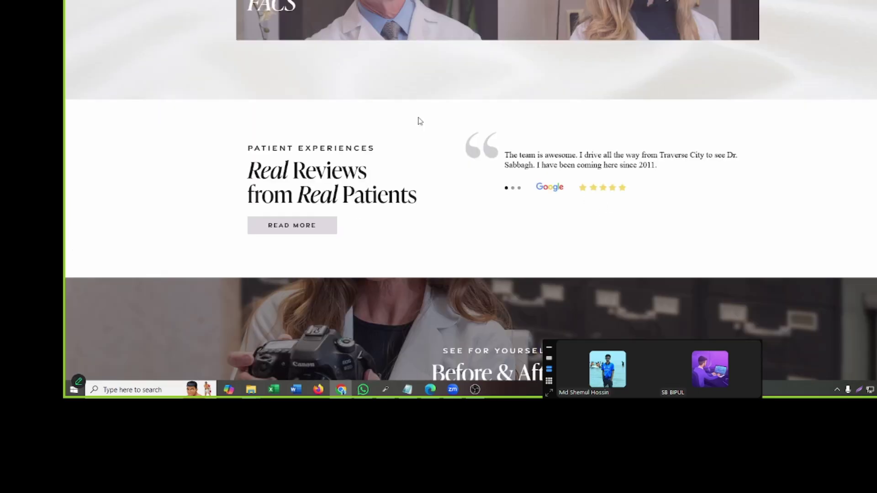
pyautogui.click(183, 1)
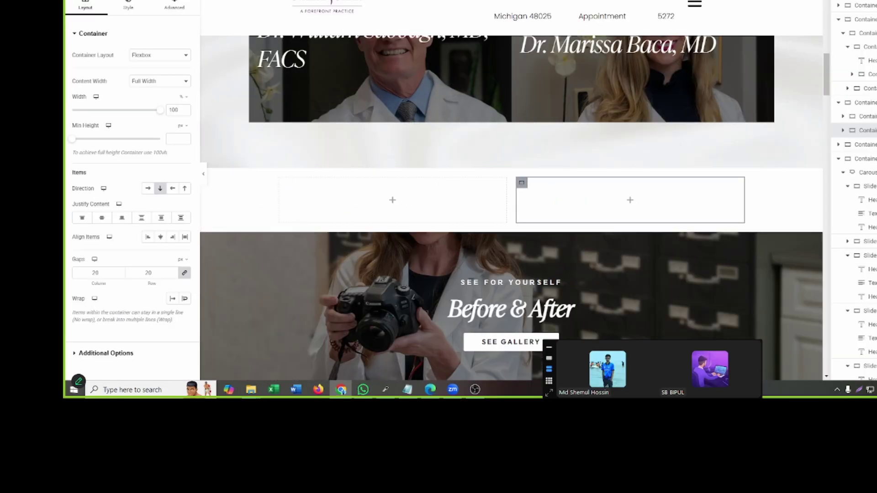
pyautogui.click(256, 1)
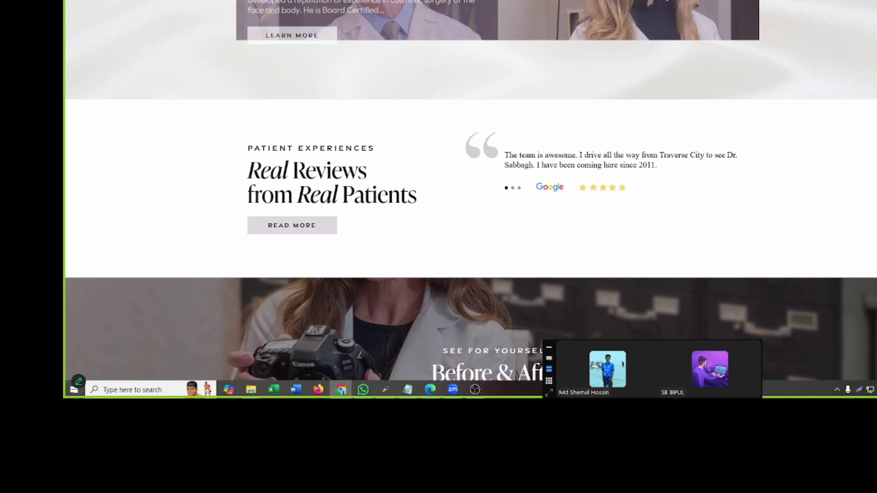
pyautogui.hotkey('ctrl', 'Tab')
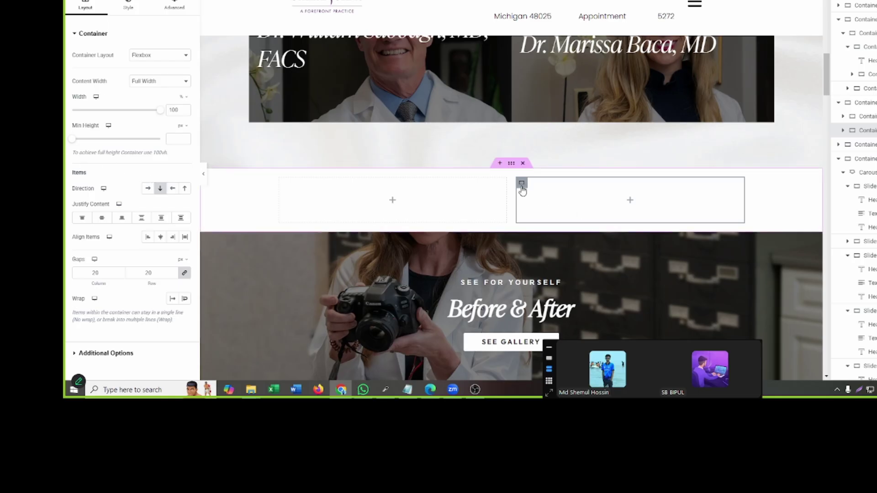
pyautogui.click(148, 191)
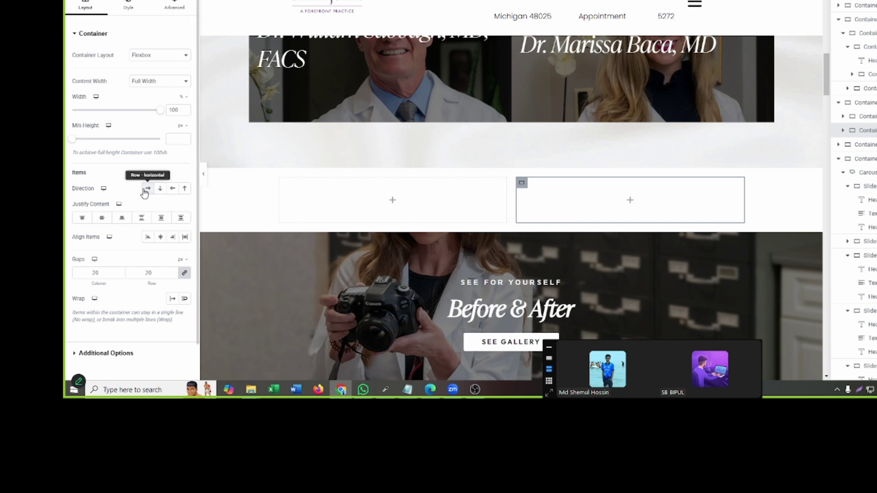
pyautogui.click(160, 189)
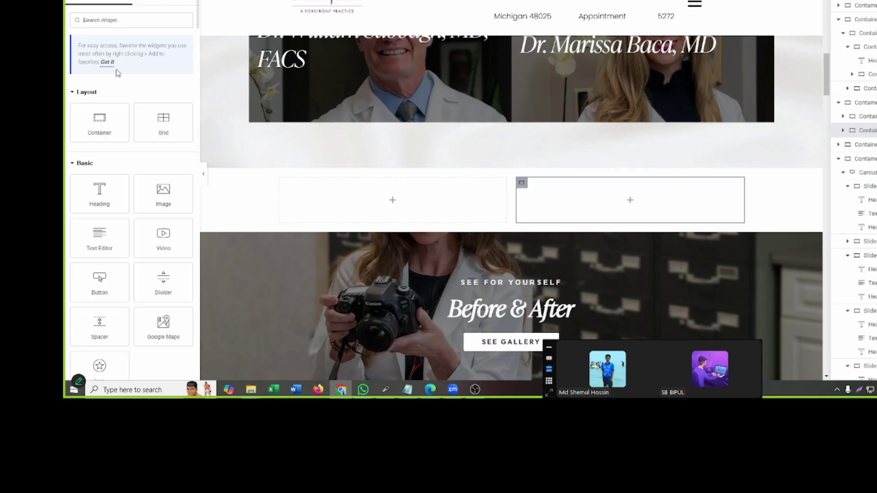
pyautogui.moveTo(115, 133); pyautogui.dragTo(576, 197)
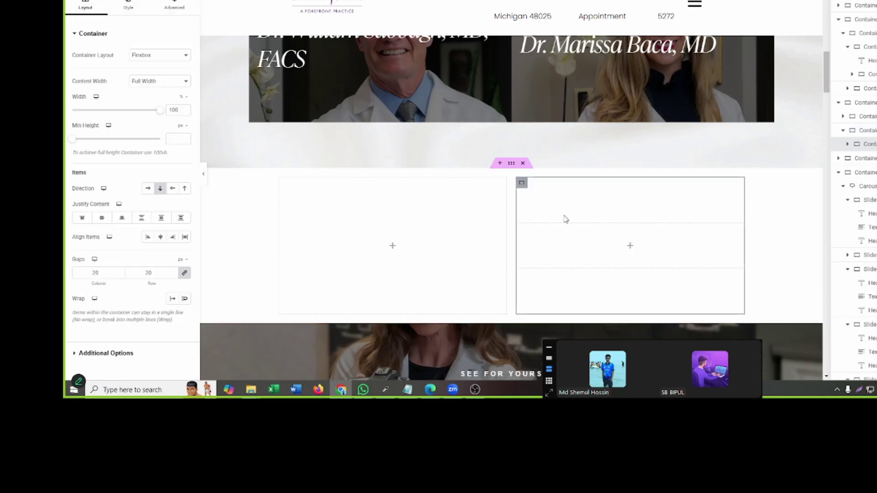
# - Set the second column's inner container to 0 top and bottom padding, and duplicate it to stack two rows
pyautogui.click(169, 9)
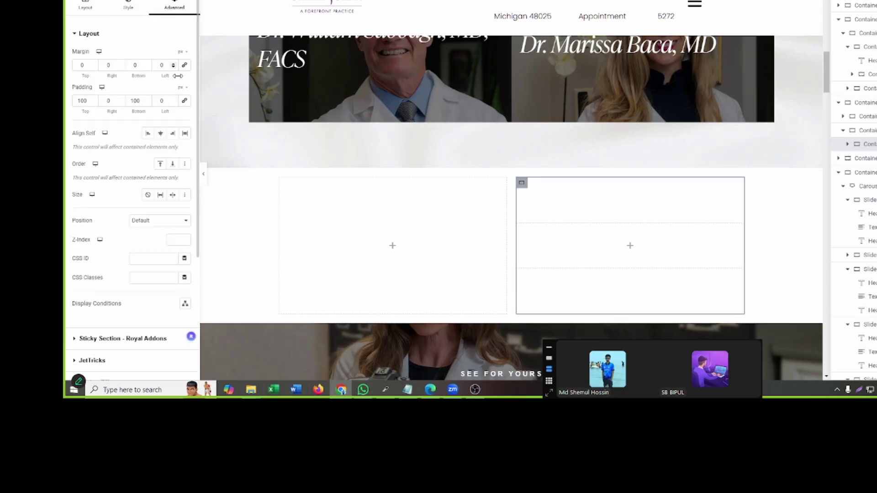
pyautogui.write('0')
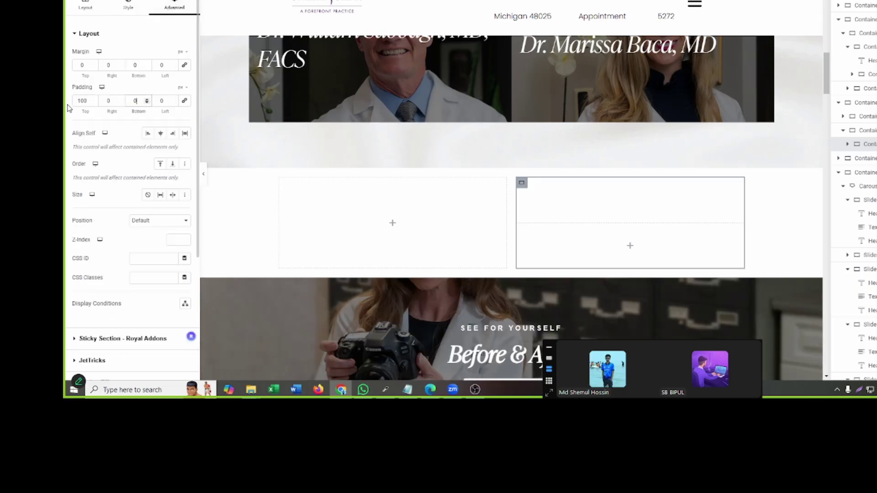
pyautogui.doubleClick(87, 102)
pyautogui.write('0')
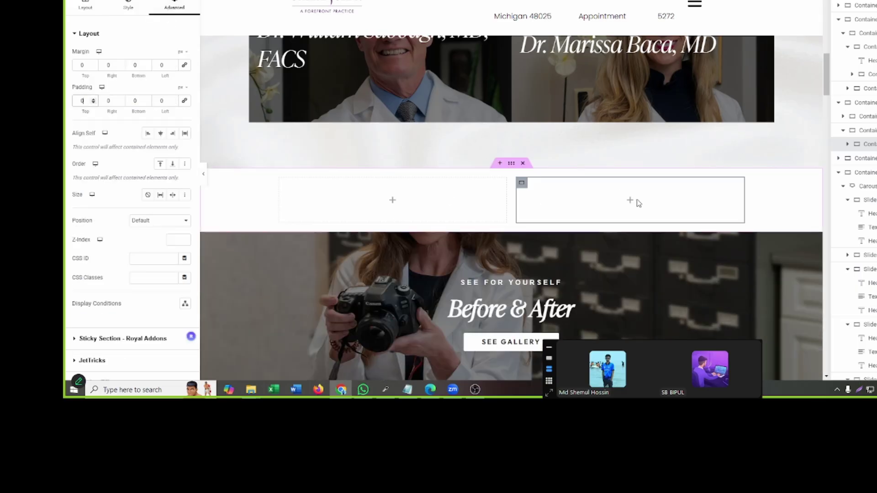
pyautogui.rightClick(563, 195)
pyautogui.click(587, 173)
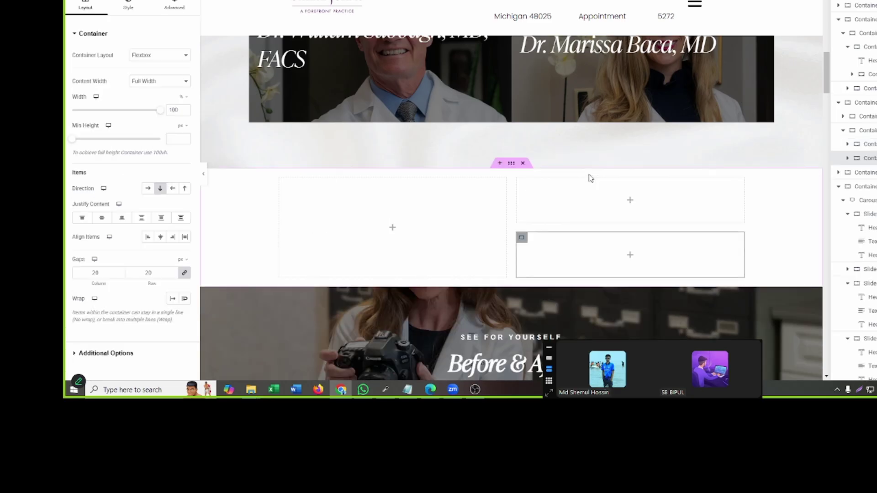
# - Set the second column's upper inner container to Row - horizontal direction and insert an Image widget in it
pyautogui.click(522, 185)
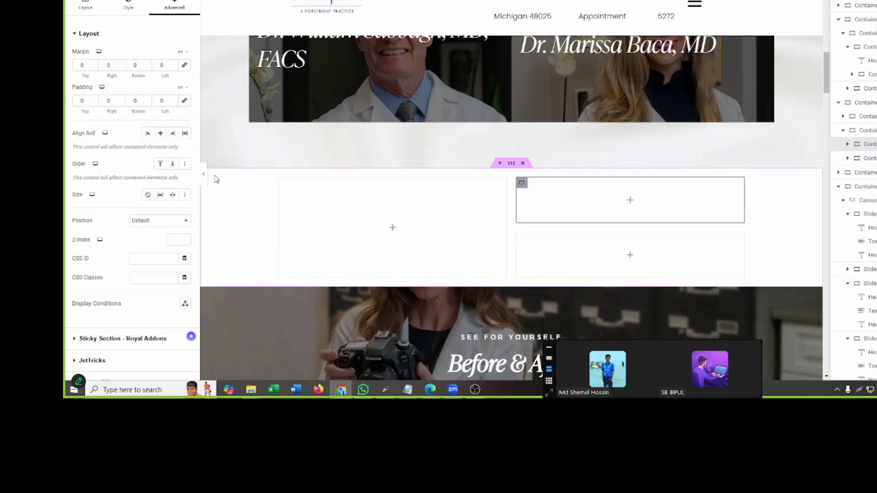
pyautogui.click(85, 10)
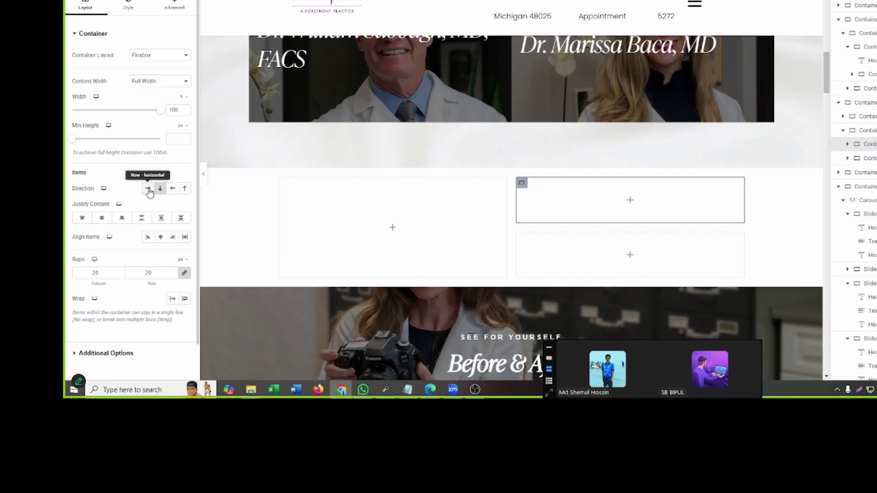
pyautogui.click(148, 189)
pyautogui.click(108, 1)
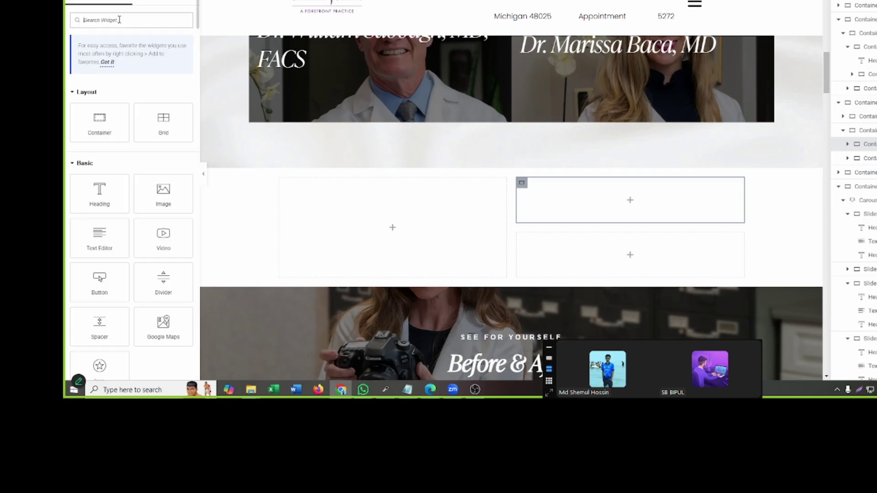
pyautogui.write('imag')
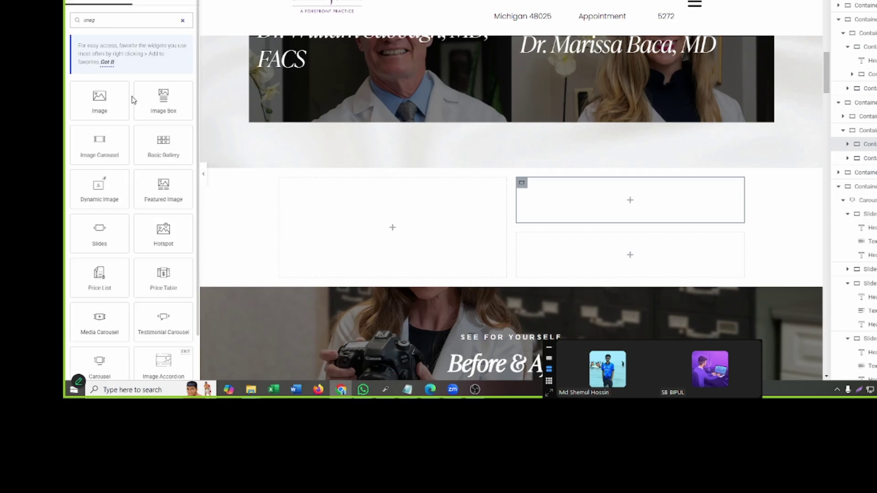
pyautogui.moveTo(133, 100); pyautogui.dragTo(566, 194)
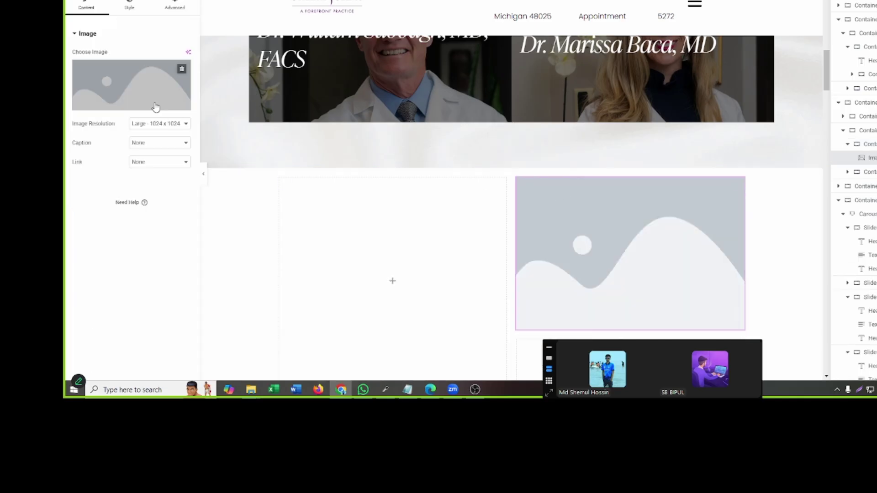
# - Fill the image widget with the grey quotation-mark picture from the media library at Full resolution, and narrow it to about half its width
pyautogui.click(154, 123)
pyautogui.click(143, 202)
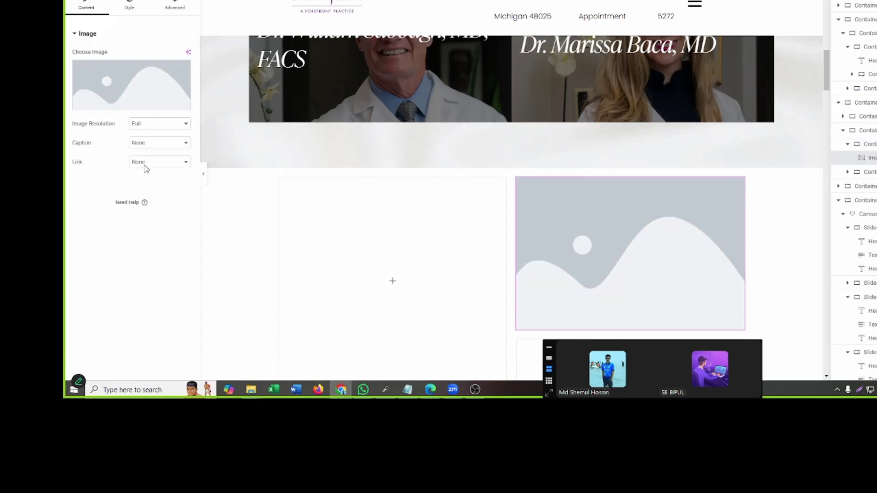
pyautogui.click(143, 91)
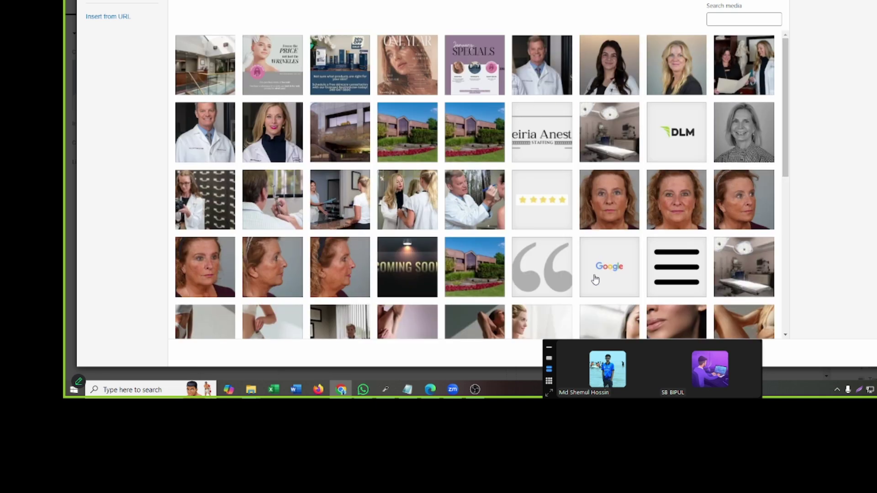
pyautogui.click(547, 274)
pyautogui.click(874, 353)
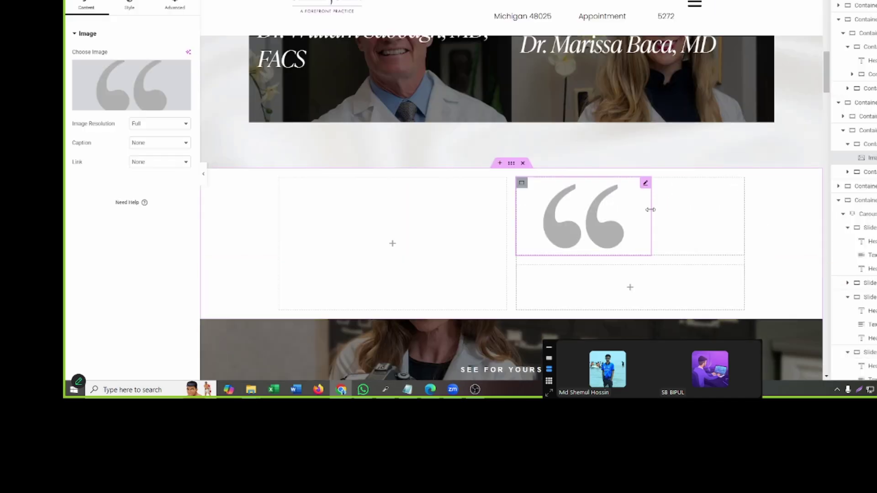
pyautogui.moveTo(649, 209); pyautogui.dragTo(580, 212)
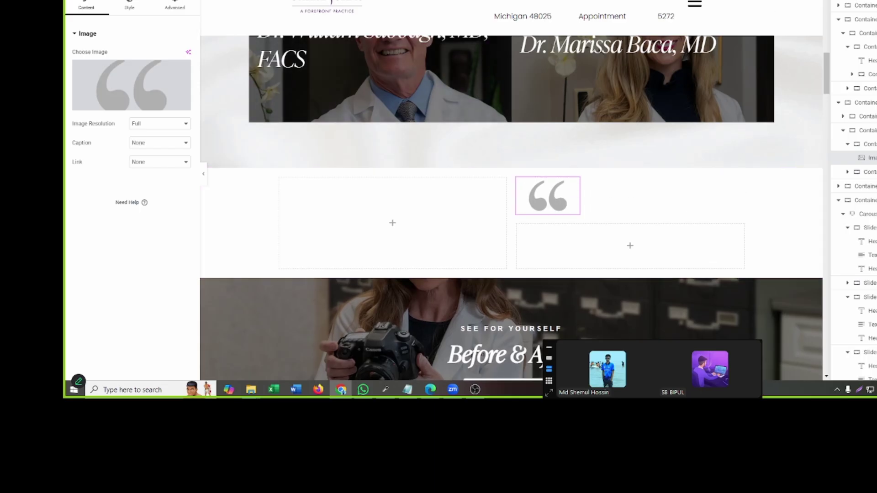
# - Insert a Reviews widget beside the quotation-mark image in the second column's upper row, and move the floating meeting window out of the way
pyautogui.click(120, 5)
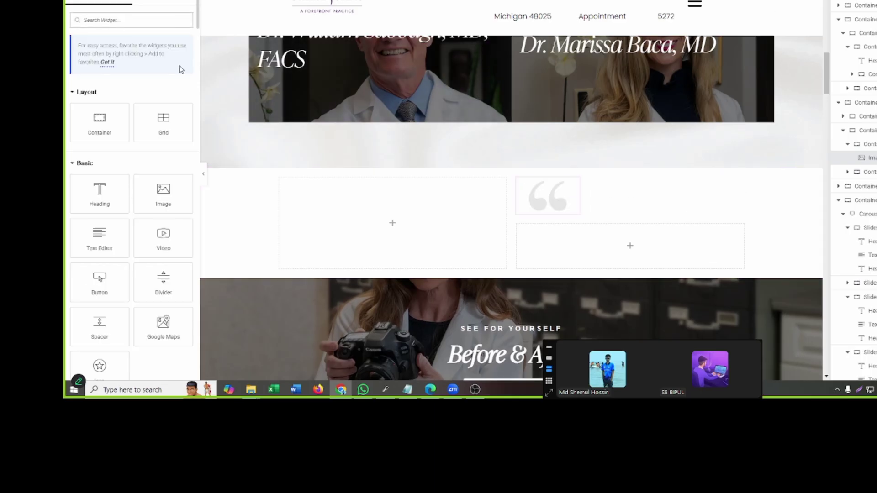
pyautogui.write('re')
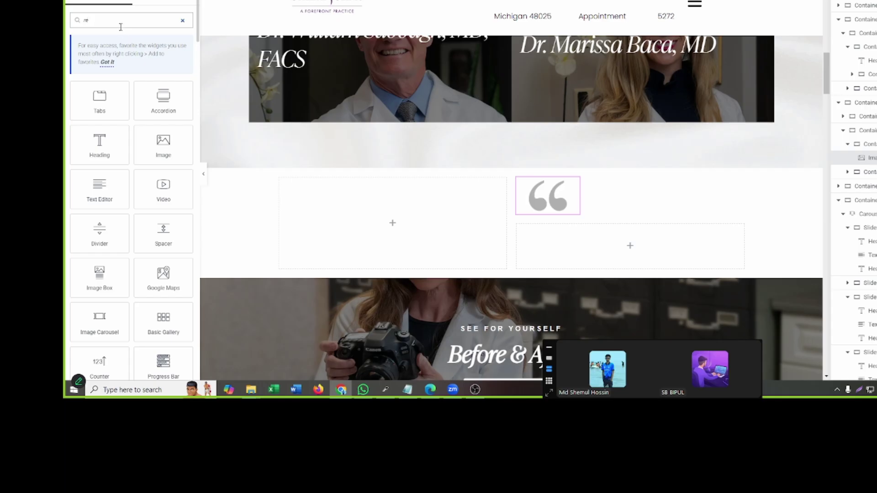
pyautogui.write('v')
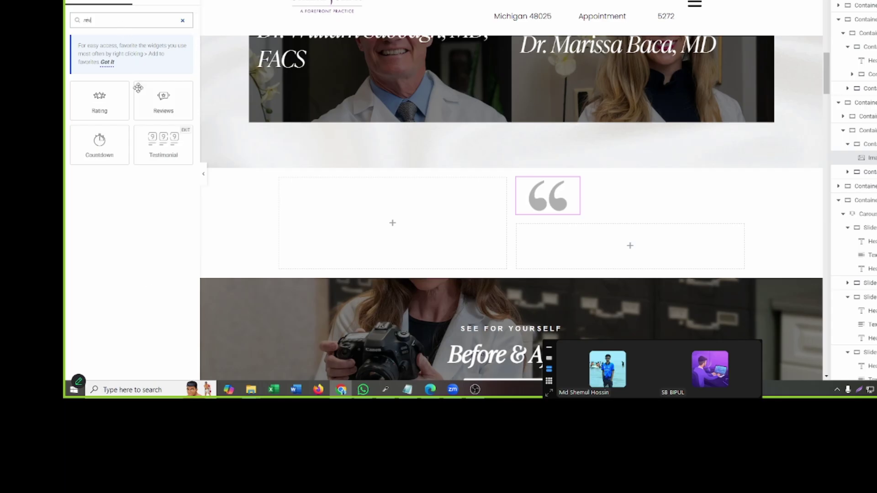
pyautogui.moveTo(158, 97); pyautogui.dragTo(571, 197)
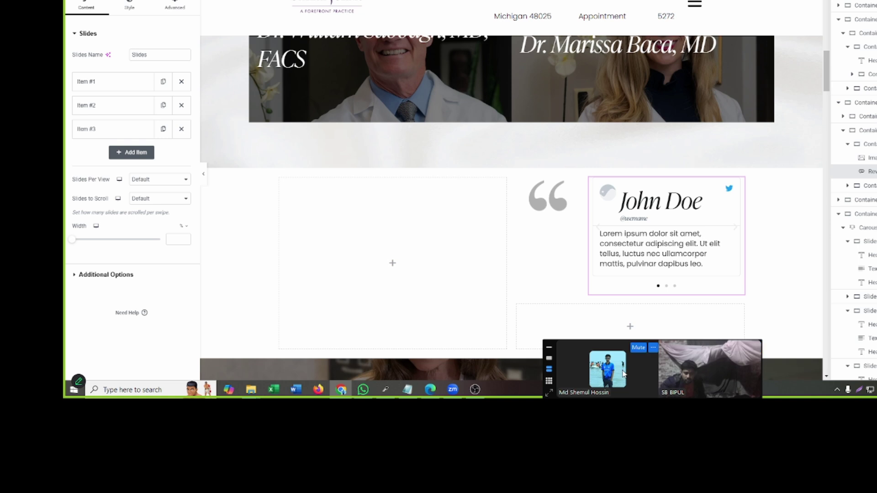
pyautogui.moveTo(575, 350); pyautogui.dragTo(536, 260)
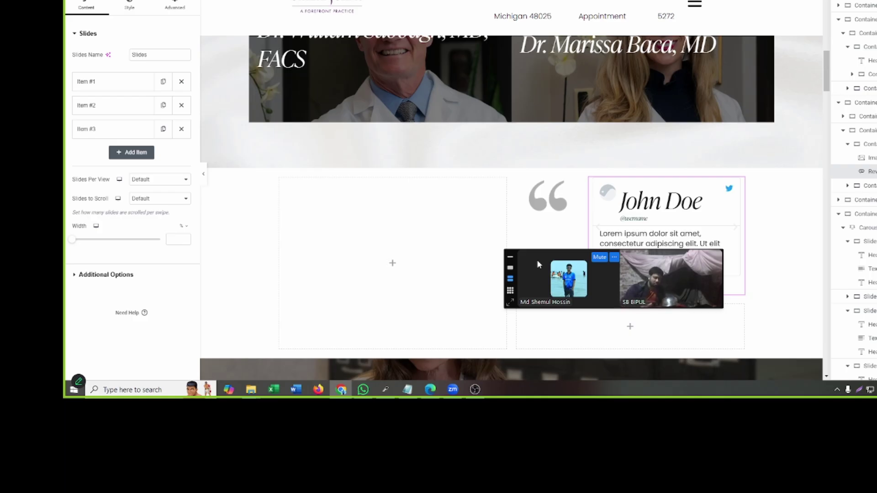
pyautogui.moveTo(537, 259); pyautogui.dragTo(566, 374)
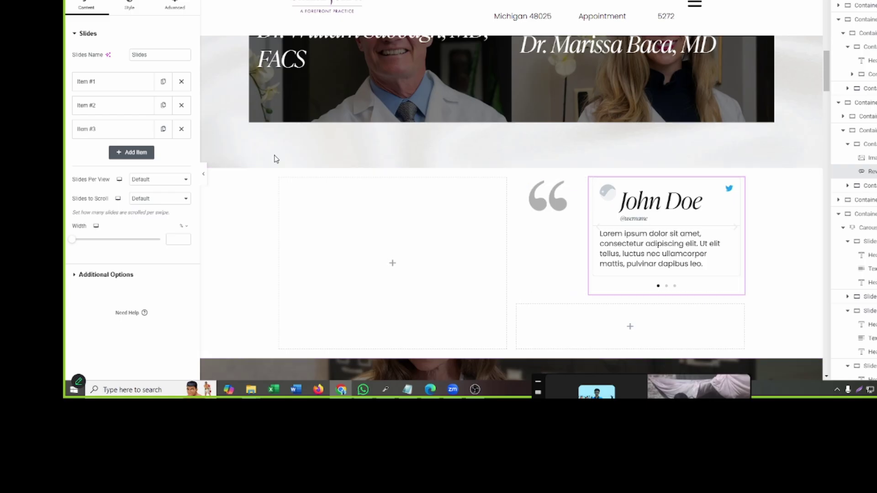
# - Reduce the Reviews widget to a single slide and clear that slide's name, title and Twitter icon
pyautogui.click(181, 106)
pyautogui.click(181, 106)
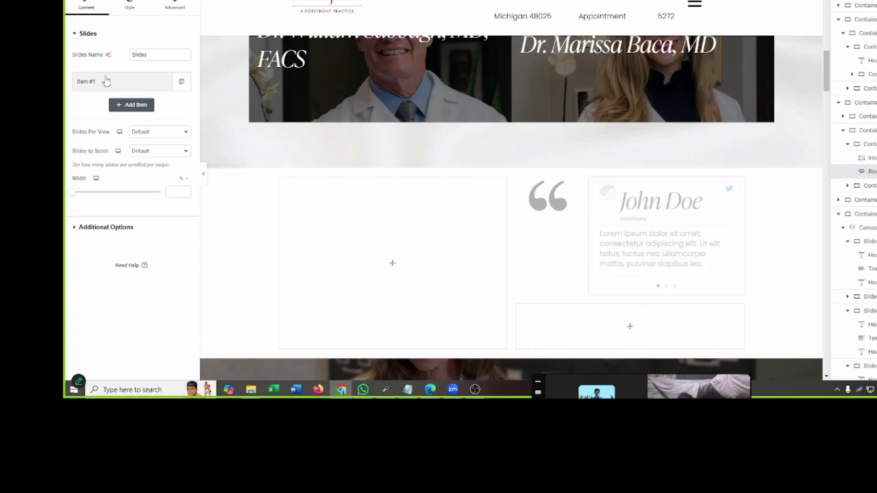
pyautogui.click(146, 83)
pyautogui.click(176, 119)
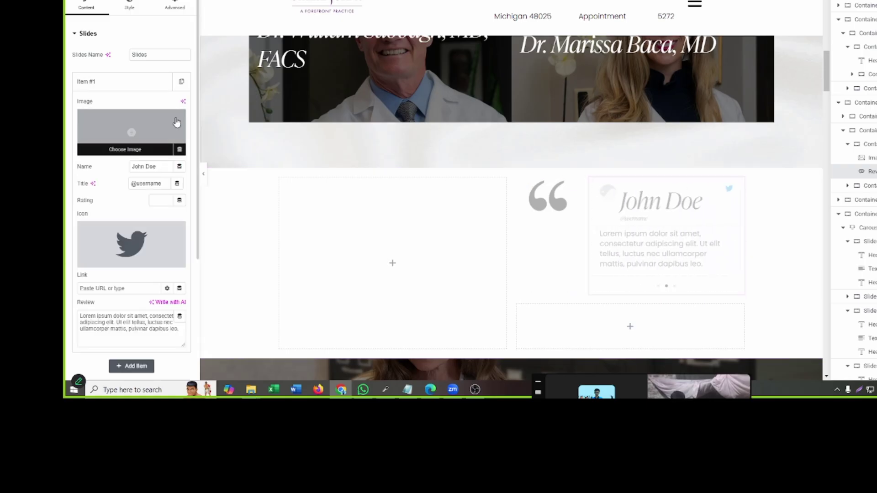
pyautogui.moveTo(162, 165); pyautogui.dragTo(75, 170)
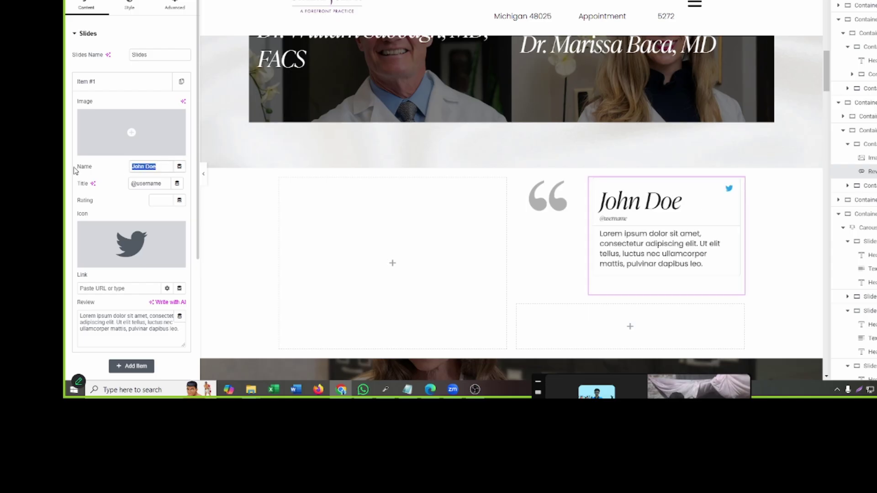
pyautogui.press('BackSpace')
pyautogui.moveTo(162, 183); pyautogui.dragTo(129, 184)
pyautogui.press('BackSpace')
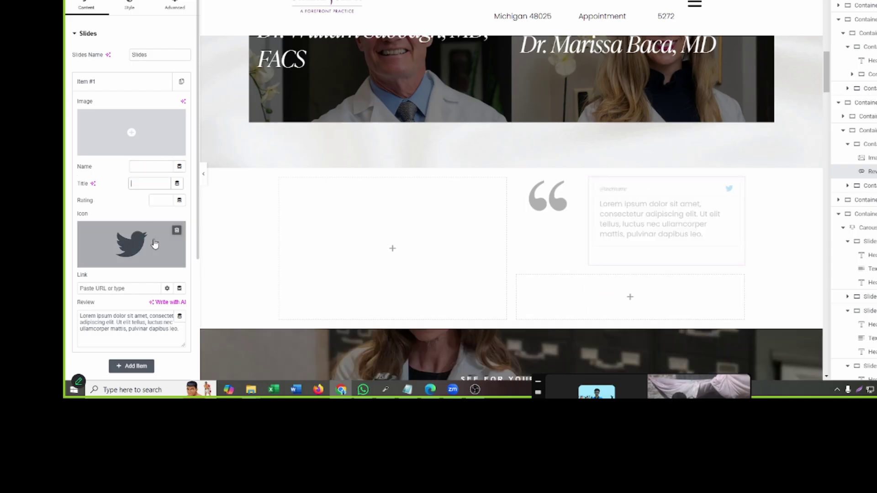
pyautogui.click(178, 235)
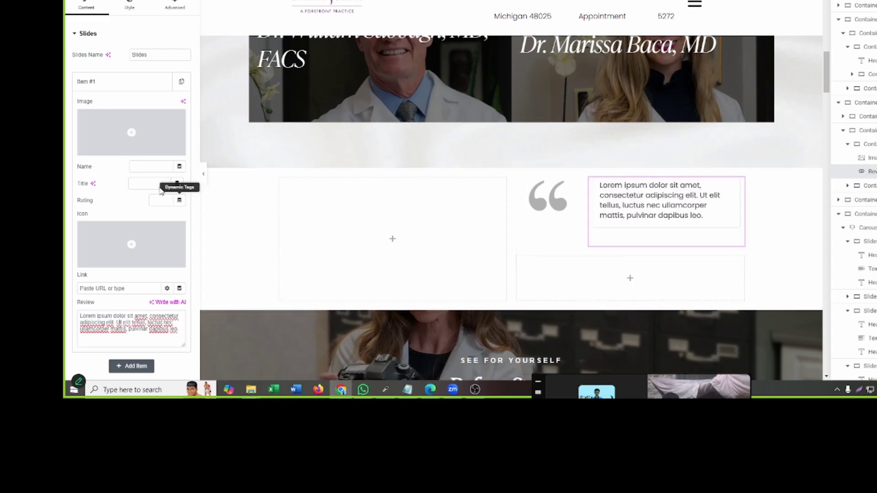
# - Narrow the quotation-mark image further so the Reviews widget takes up most of the row
pyautogui.click(130, 8)
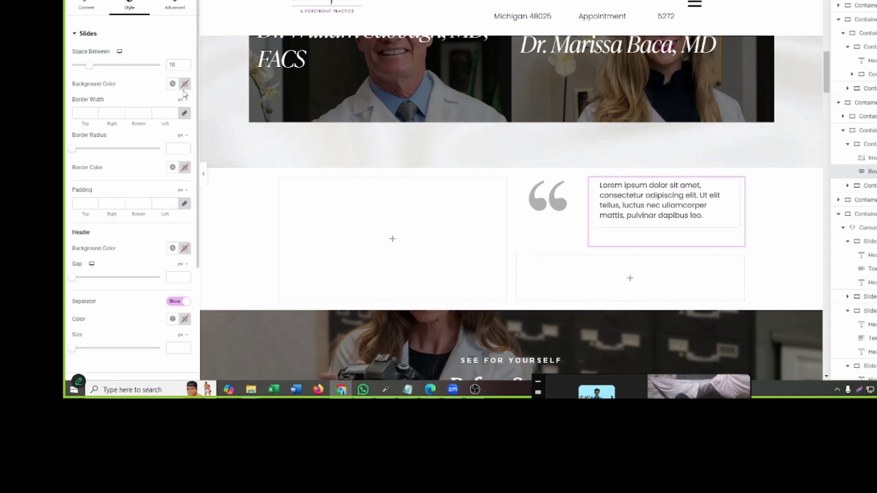
pyautogui.click(174, 8)
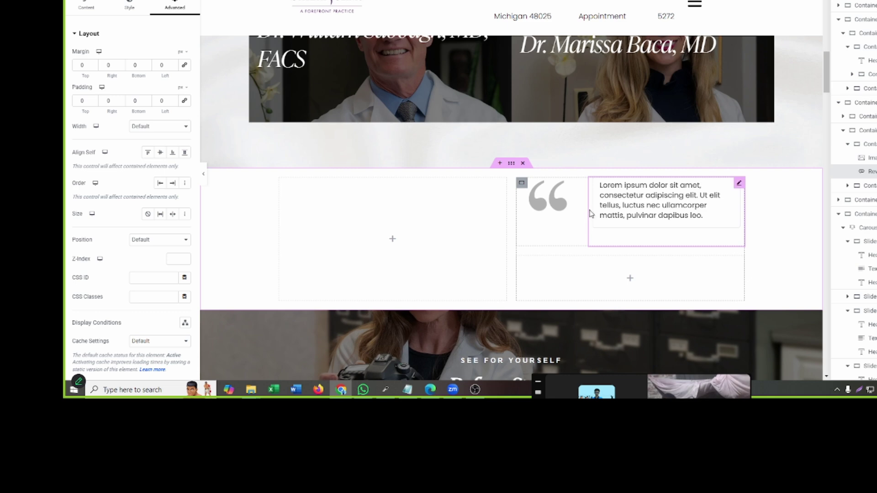
pyautogui.click(558, 203)
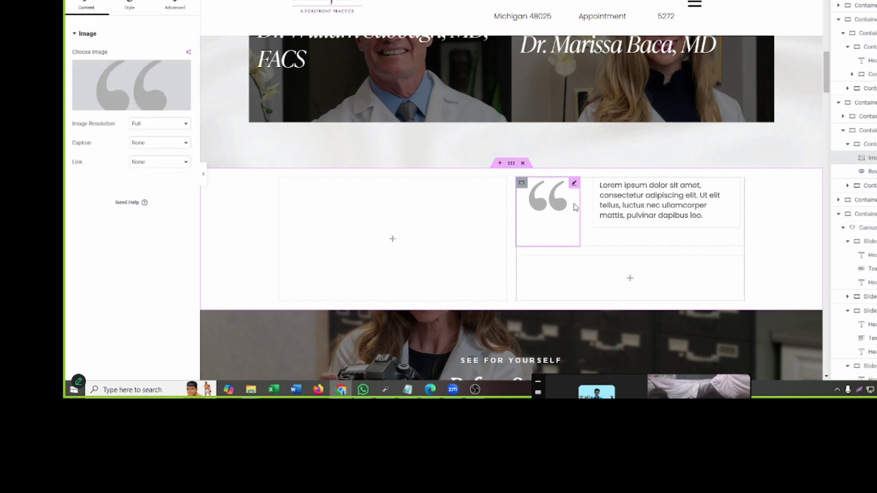
pyautogui.click(568, 203)
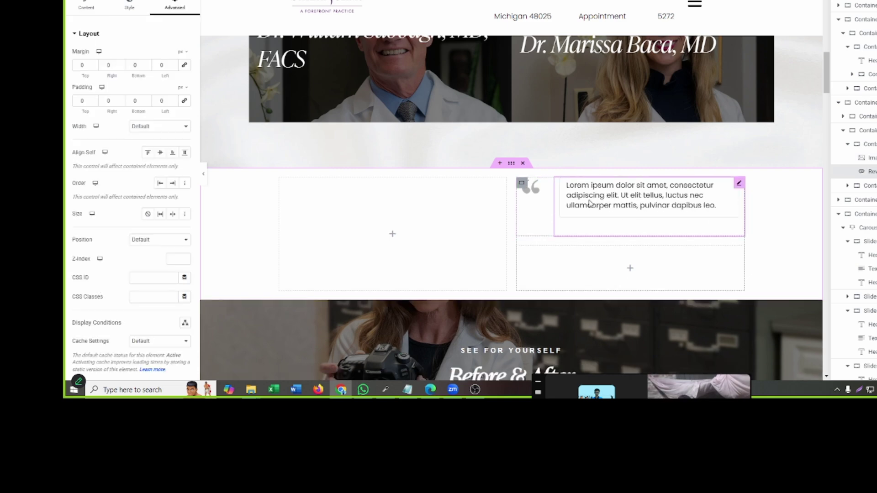
# - Set the review slides' padding to 0 on all sides and their border color to #FFFFFF
pyautogui.click(132, 4)
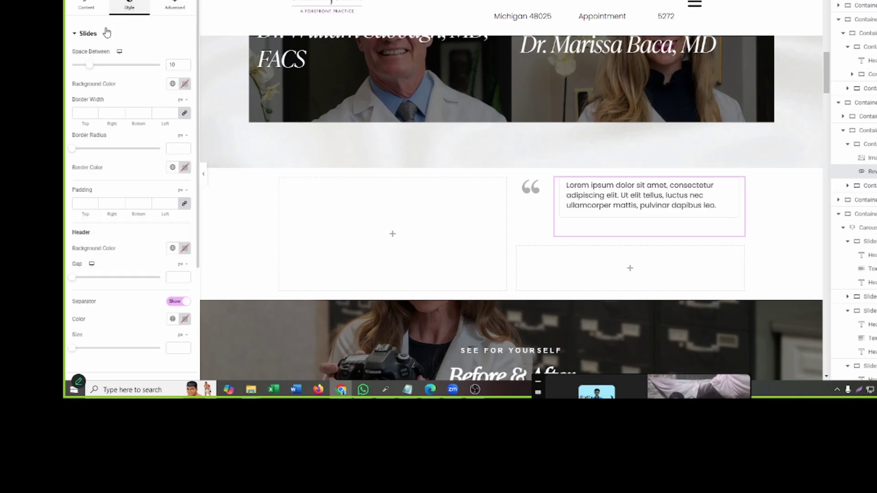
pyautogui.click(82, 10)
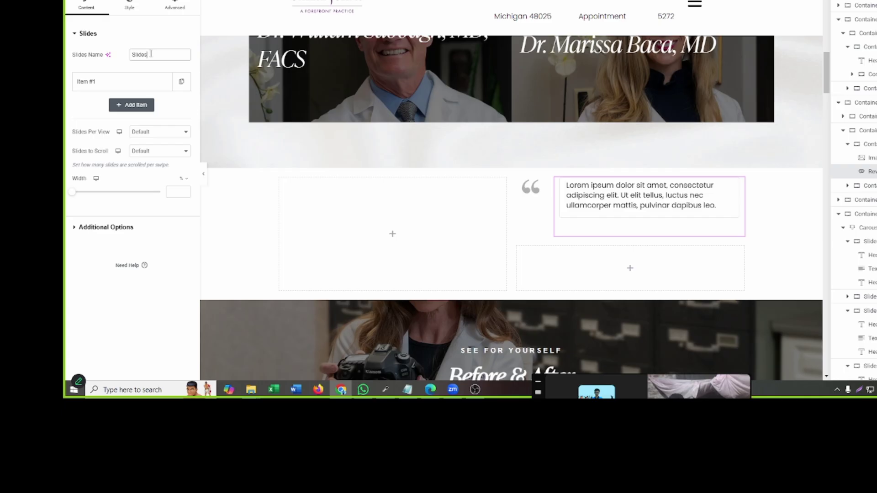
pyautogui.click(129, 7)
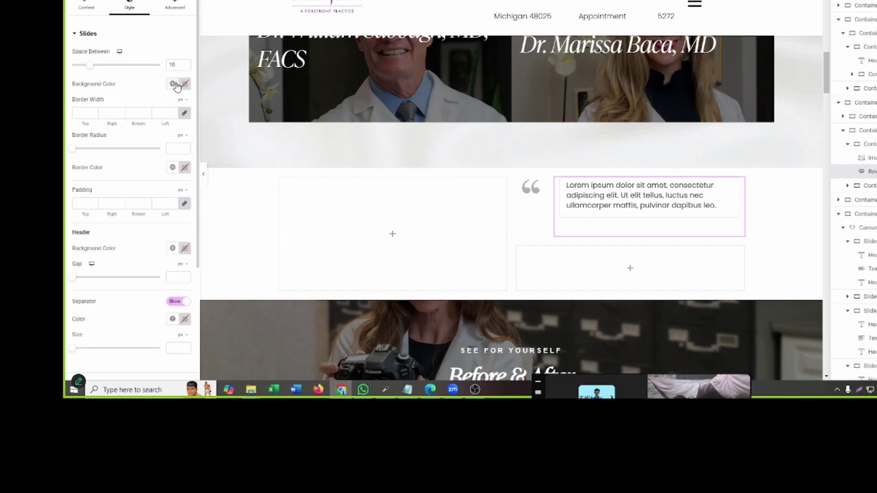
pyautogui.click(187, 206)
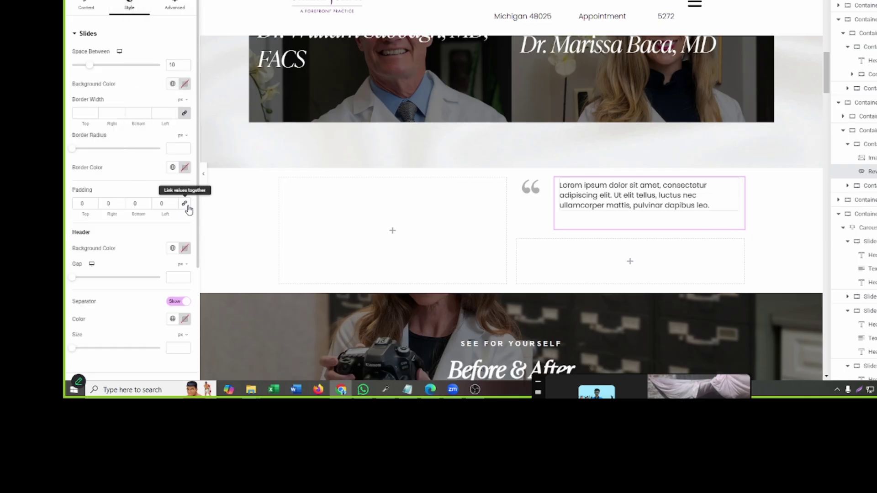
pyautogui.click(184, 169)
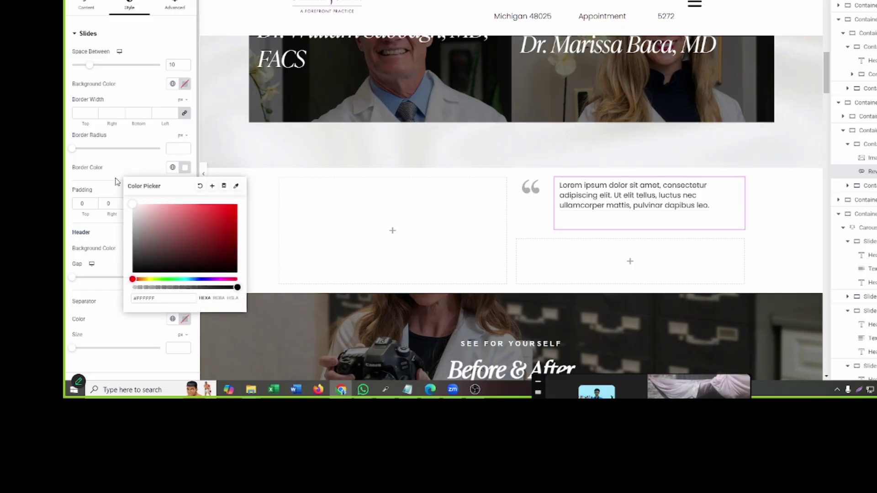
pyautogui.click(65, 165)
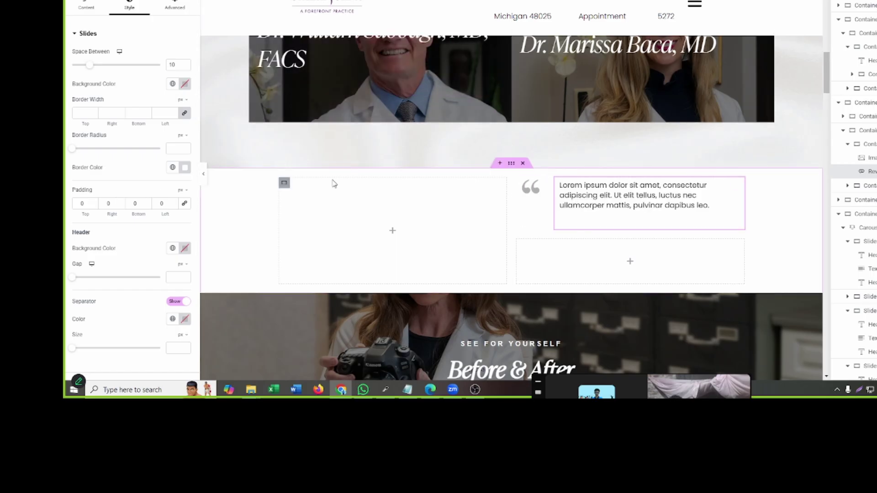
# - Duplicate the cleaned review slide twice so the Reviews widget holds three identical slides
pyautogui.click(175, 7)
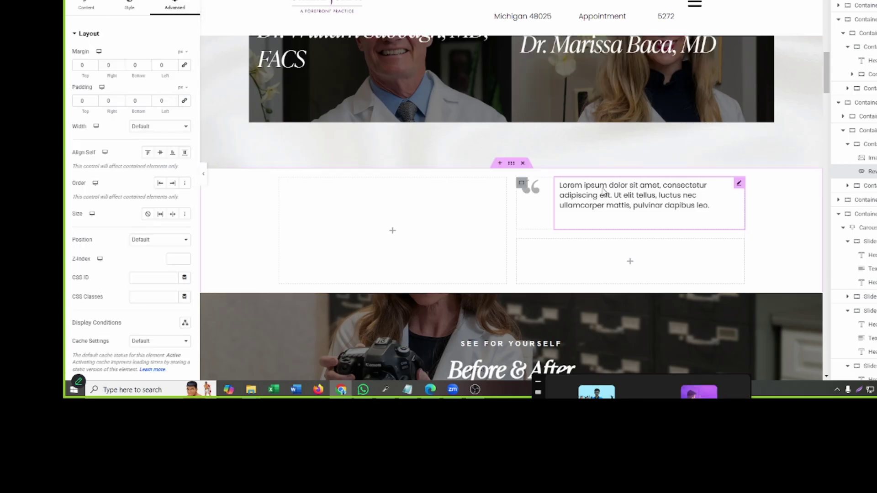
pyautogui.click(86, 7)
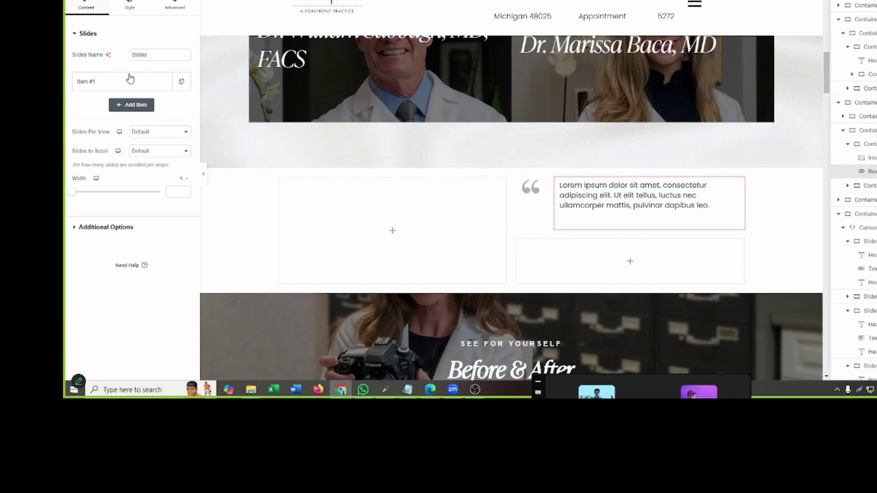
pyautogui.click(173, 86)
pyautogui.click(159, 112)
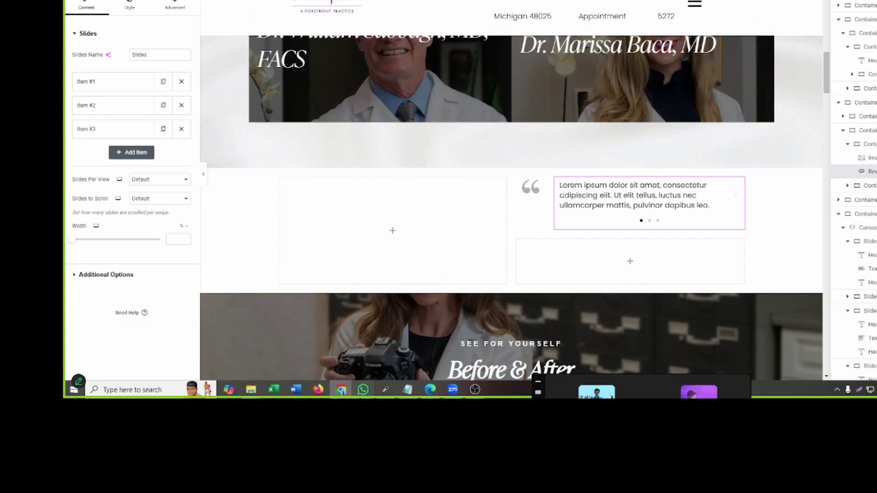
# - Switch to WhatsApp, copy the project spreadsheet link from the Web Design Project chat, and open it in a new browser tab
pyautogui.hotkey('alt', 'Tab')
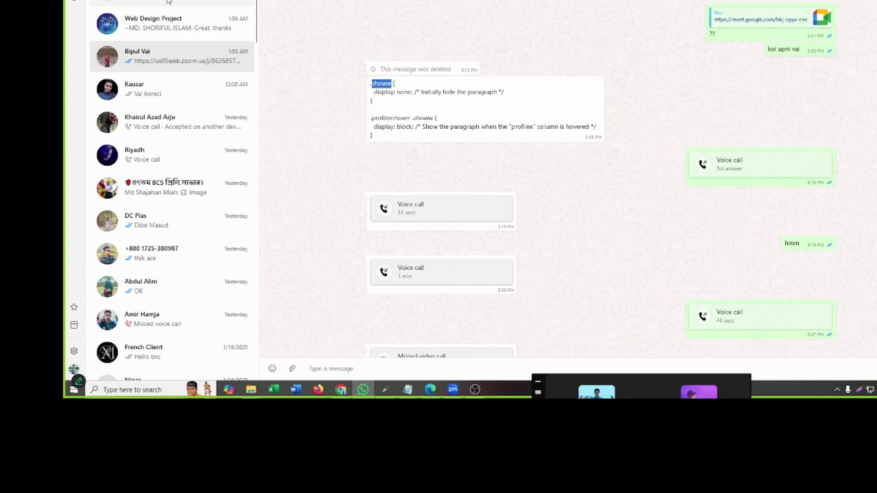
pyautogui.click(177, 28)
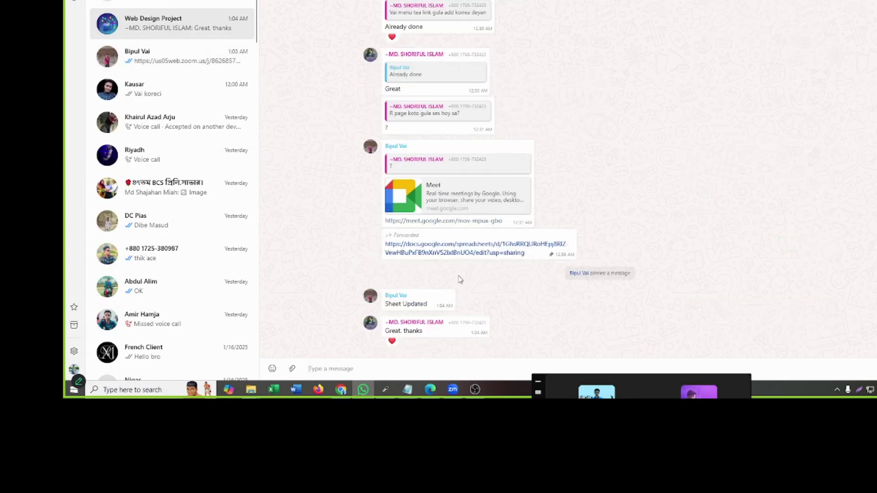
pyautogui.rightClick(440, 247)
pyautogui.click(481, 81)
pyautogui.hotkey('alt', 'Tab')
pyautogui.hotkey('ctrl', 't')
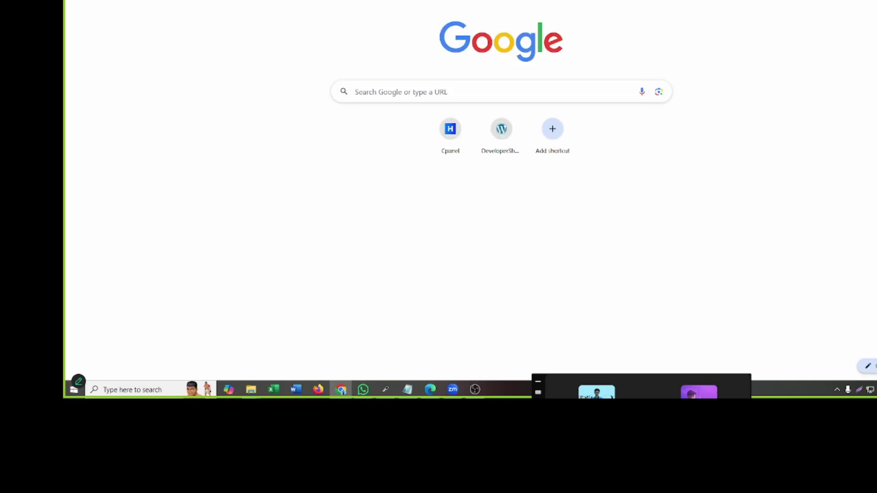
pyautogui.hotkey('ctrl', 'v')
pyautogui.press('Return')
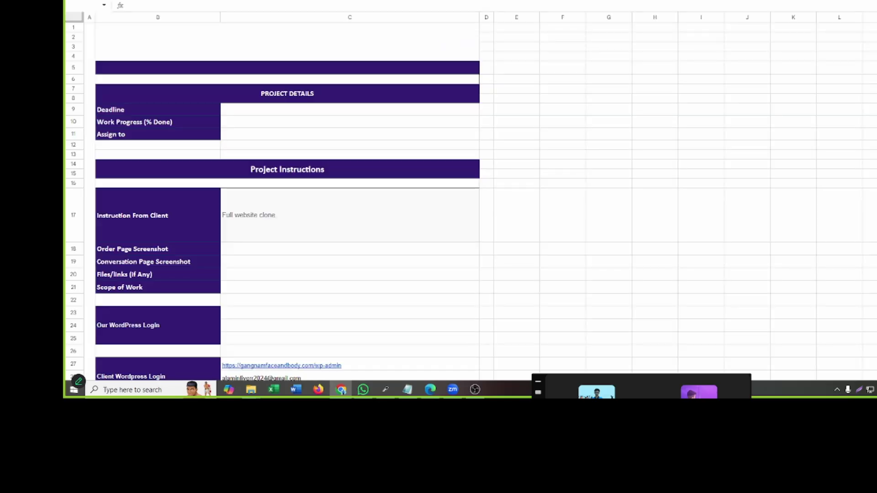
# - Copy the complete swiper-pagination CSS rule from the merged cell below the notes on the Instructions sheet
pyautogui.scroll(-10, 363, 211)
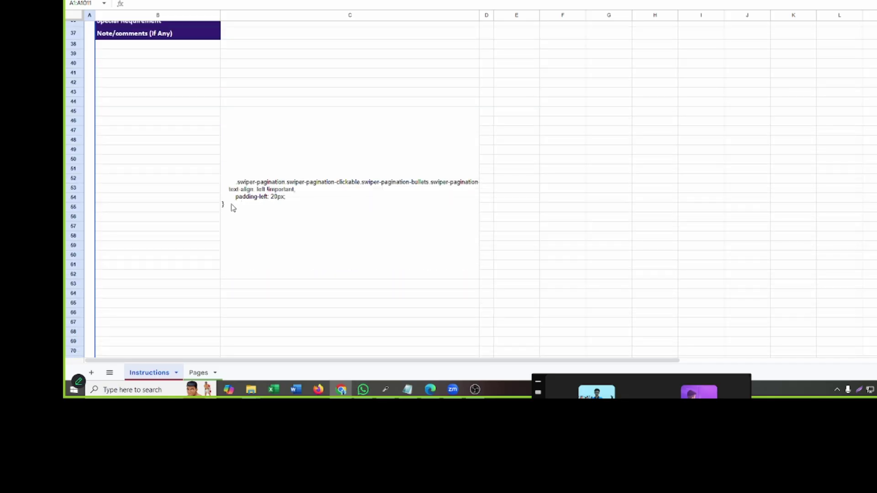
pyautogui.doubleClick(232, 207)
pyautogui.tripleClick(240, 126)
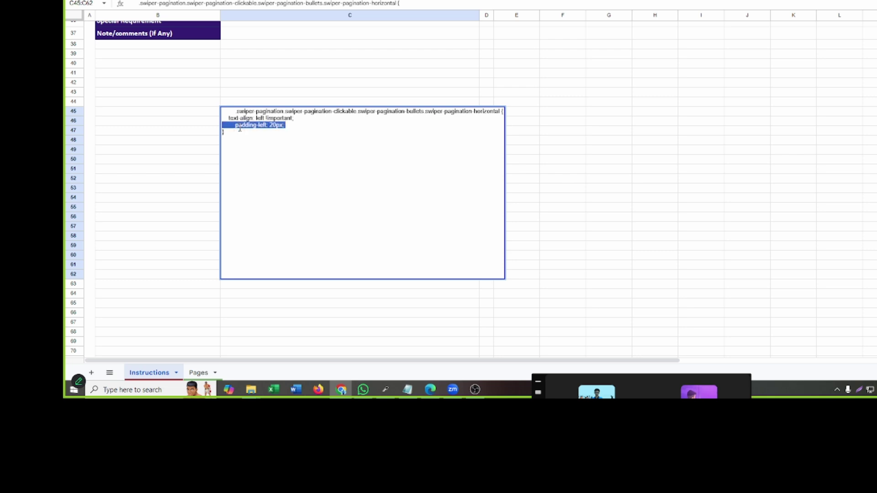
pyautogui.moveTo(226, 132); pyautogui.dragTo(216, 115)
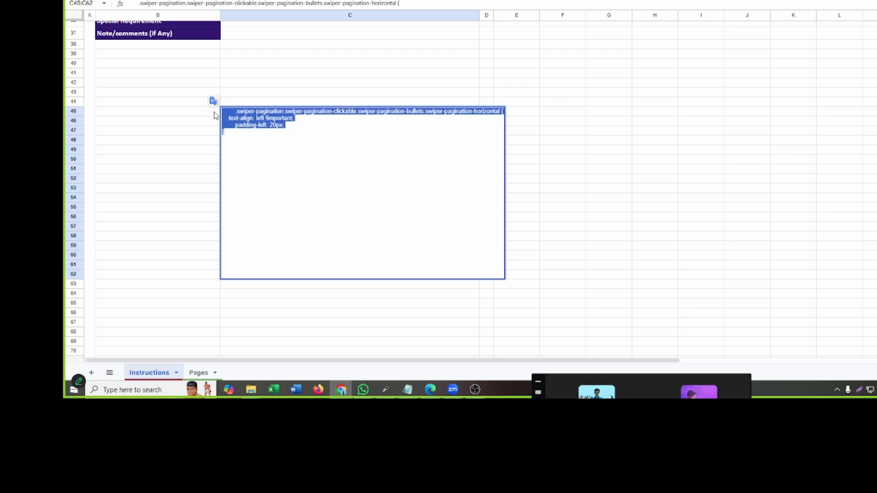
# - Return to the page editor and paste the swiper-pagination rule, with left text alignment and 20px left padding, into the Reviews widget's custom CSS
pyautogui.hotkey('ctrl', 'Tab')
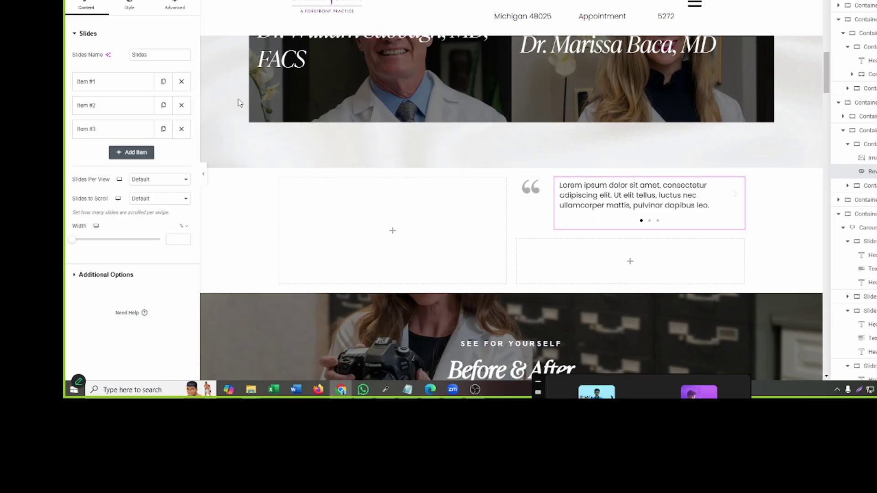
pyautogui.click(174, 8)
pyautogui.scroll(-5, 120, 216)
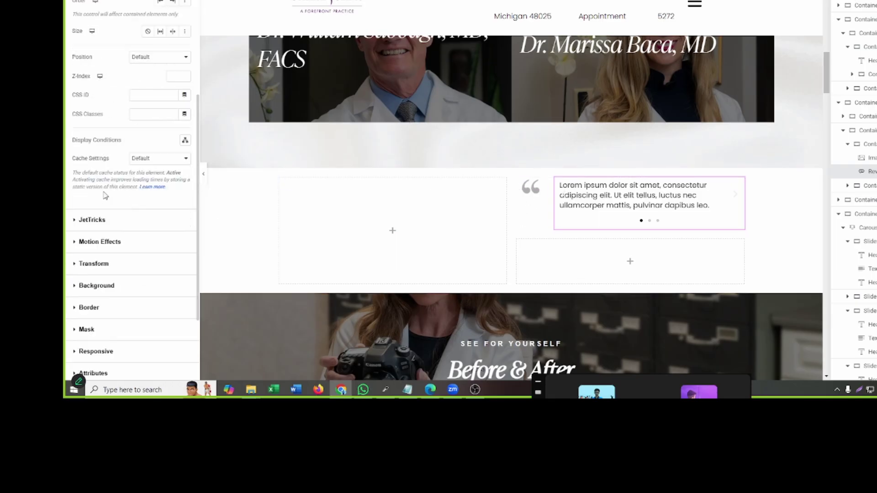
pyautogui.scroll(-2, 119, 229)
pyautogui.click(123, 296)
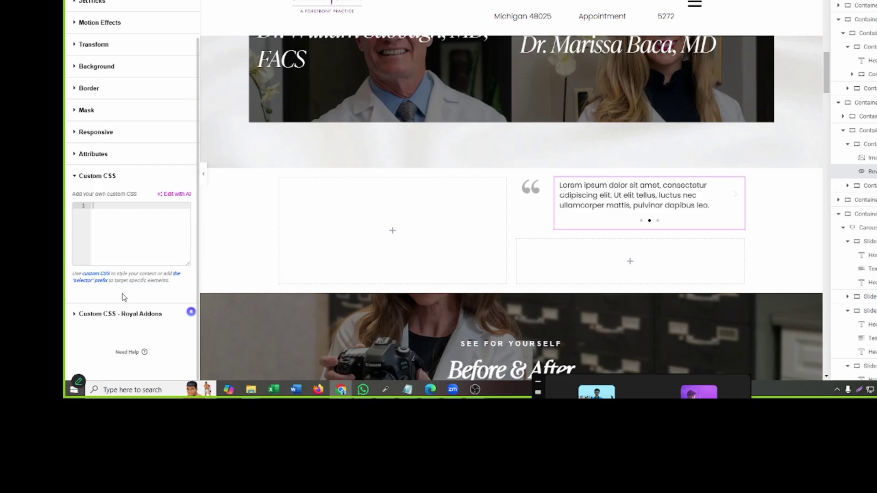
pyautogui.hotkey('ctrl', 'v')
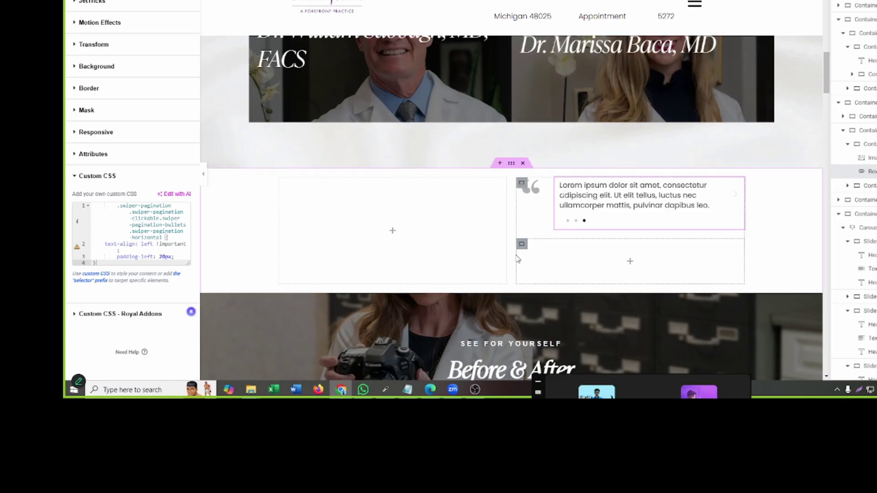
# - Insert a Container element into the empty container below the review carousel
pyautogui.click(521, 244)
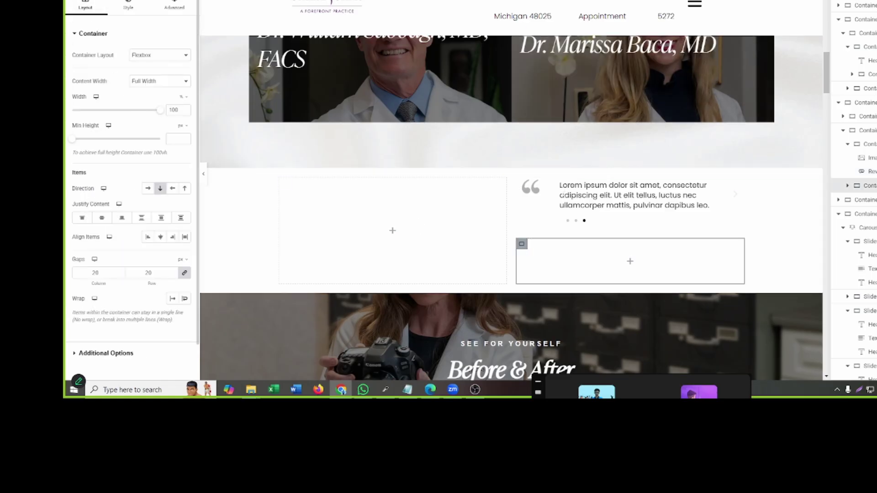
pyautogui.click(98, 1)
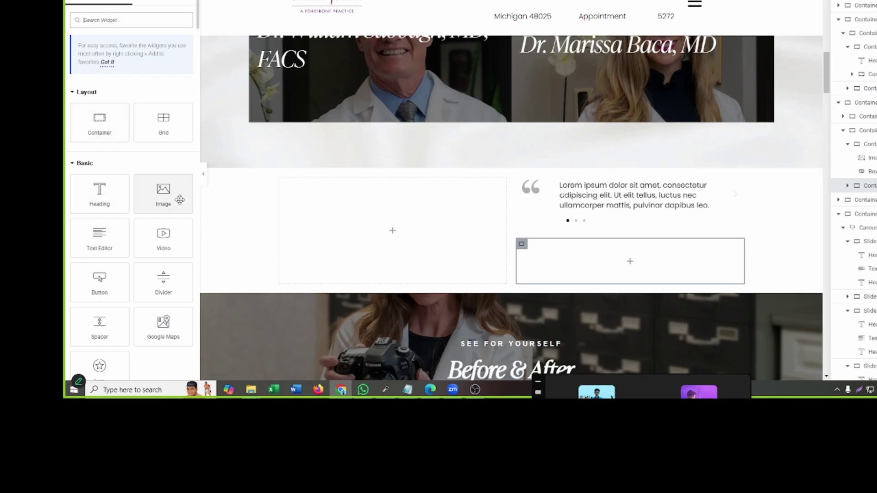
pyautogui.moveTo(180, 199); pyautogui.dragTo(153, 201)
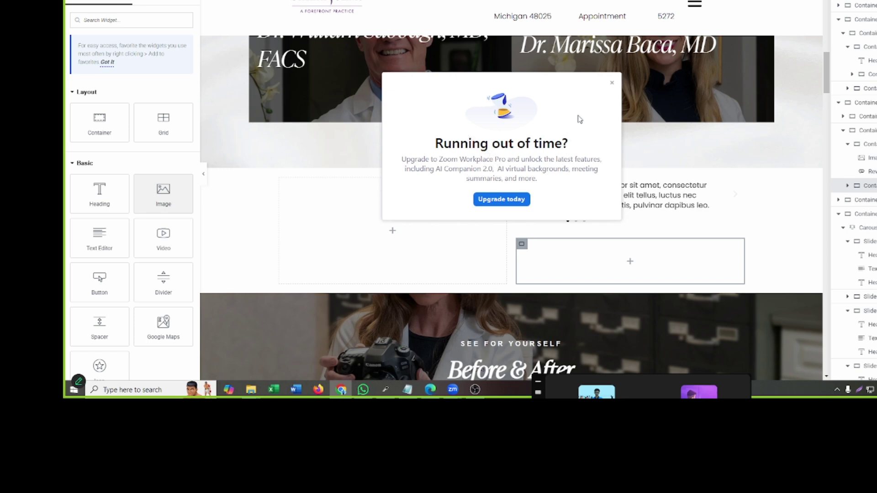
pyautogui.click(611, 84)
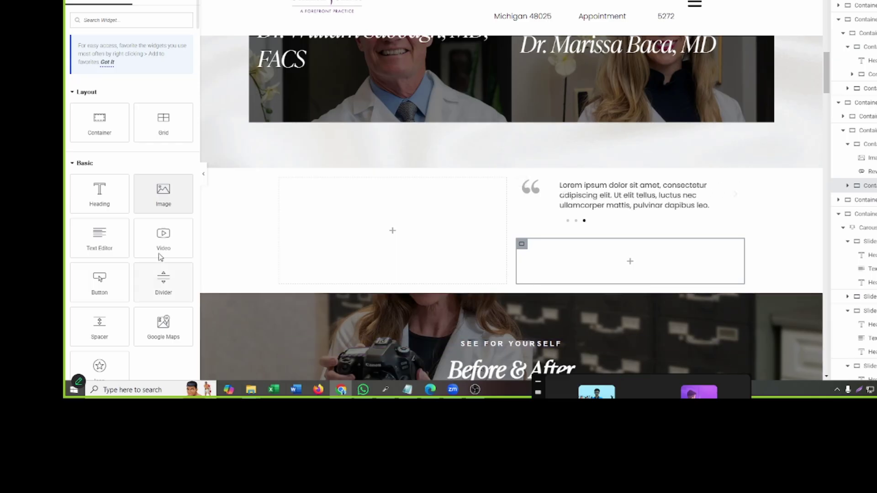
pyautogui.moveTo(100, 121); pyautogui.dragTo(602, 270)
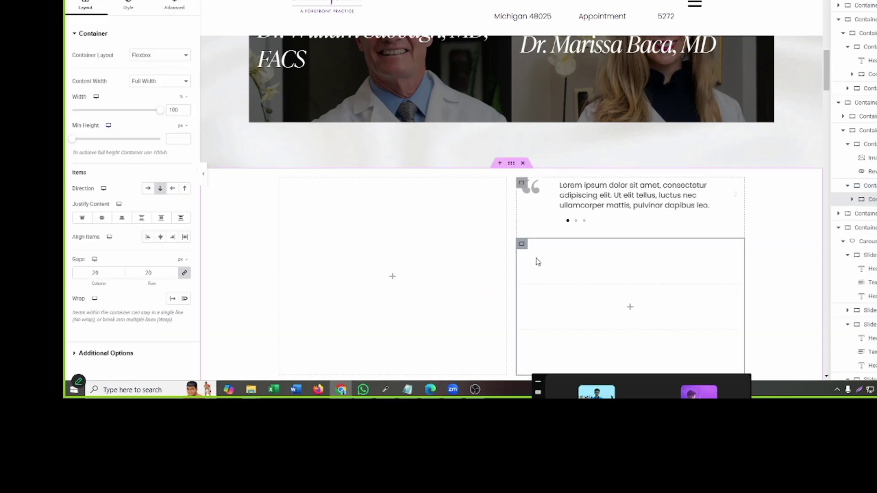
# - Set the new inner container's top and bottom padding to 0
pyautogui.click(175, 4)
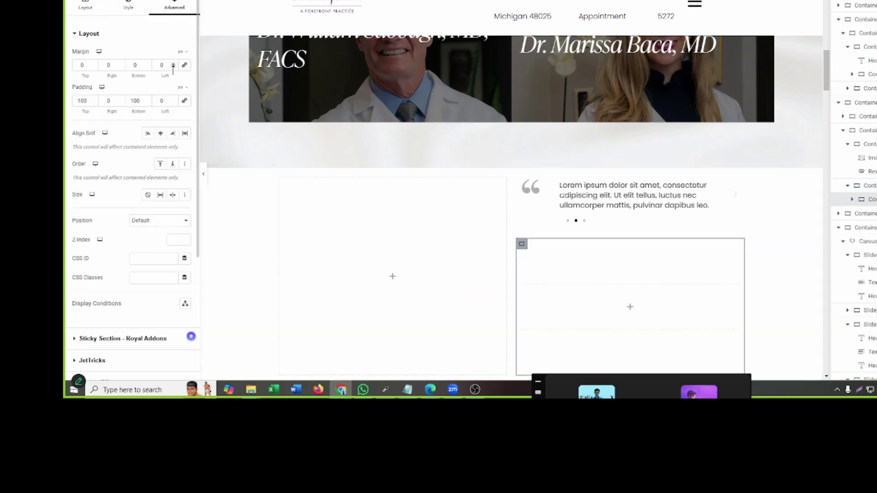
pyautogui.doubleClick(144, 98)
pyautogui.doubleClick(83, 101)
pyautogui.write('0')
pyautogui.click(146, 103)
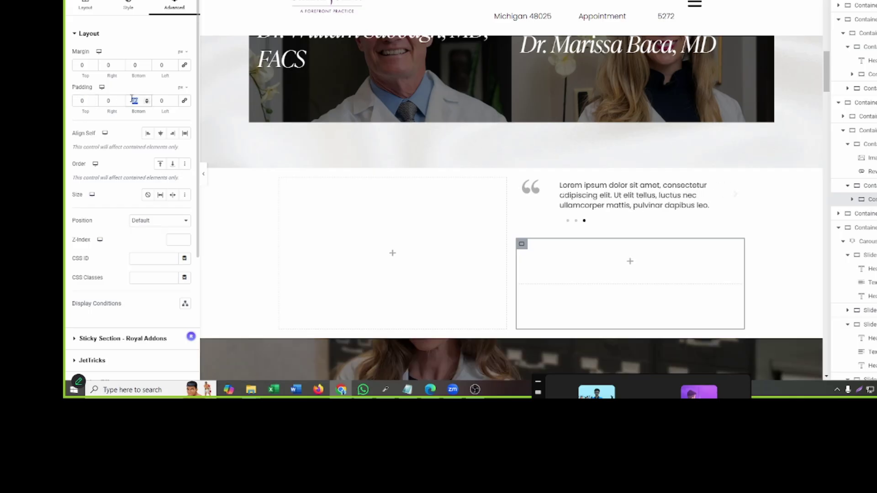
pyautogui.write('0')
# - Duplicate the inner container and arrange the pair in a horizontal row with a narrower first column
pyautogui.rightClick(563, 261)
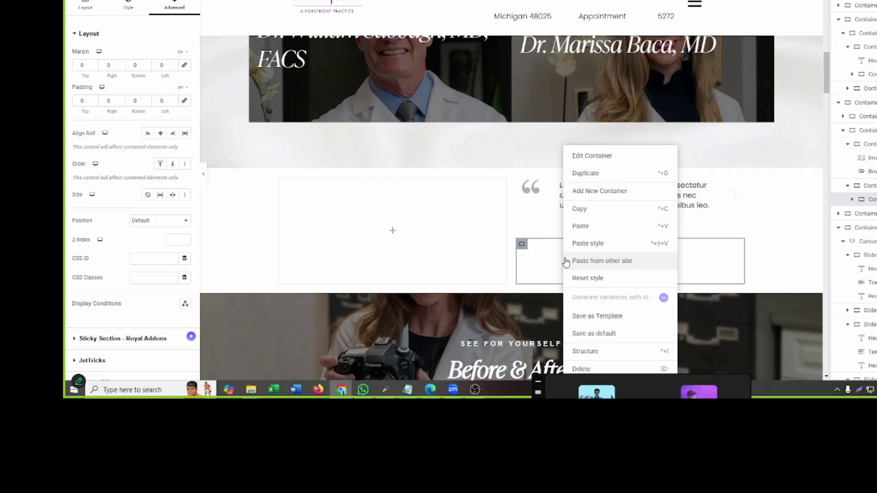
pyautogui.click(594, 174)
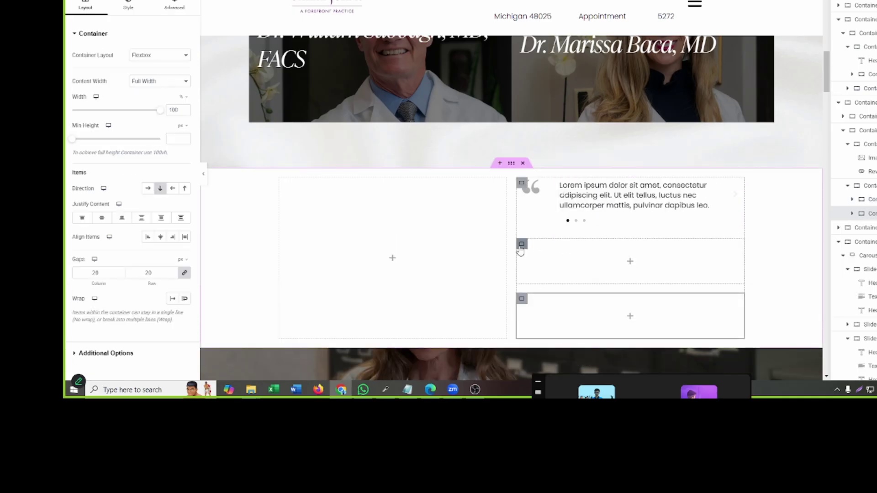
pyautogui.click(520, 247)
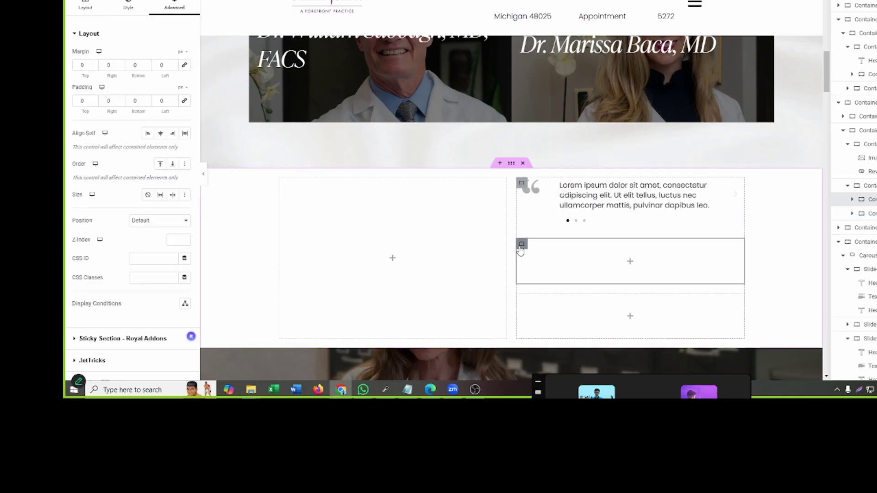
pyautogui.click(864, 187)
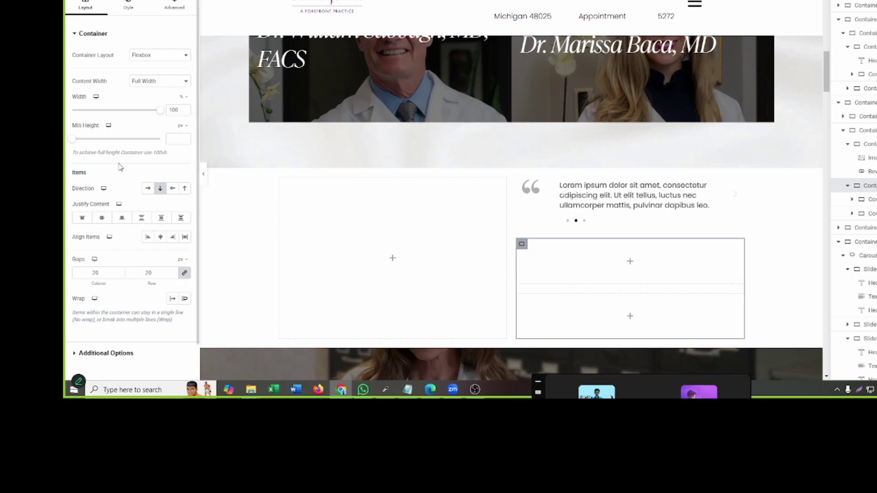
pyautogui.click(147, 188)
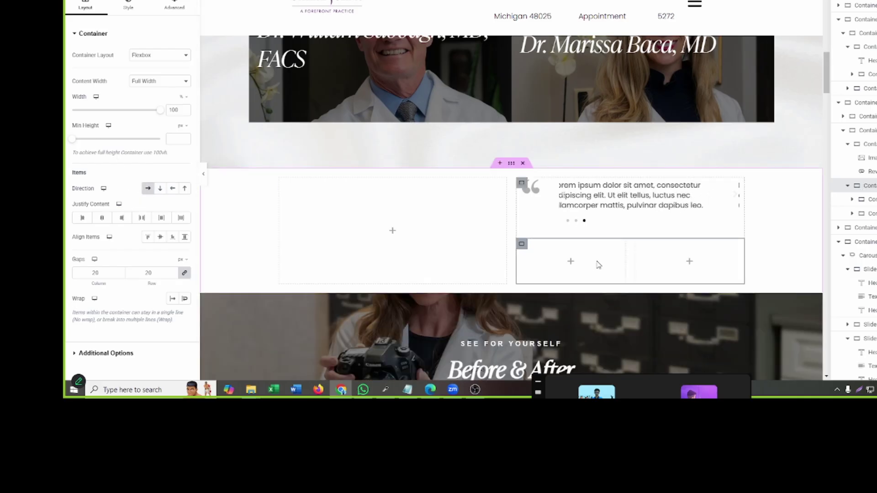
pyautogui.moveTo(622, 260); pyautogui.dragTo(578, 261)
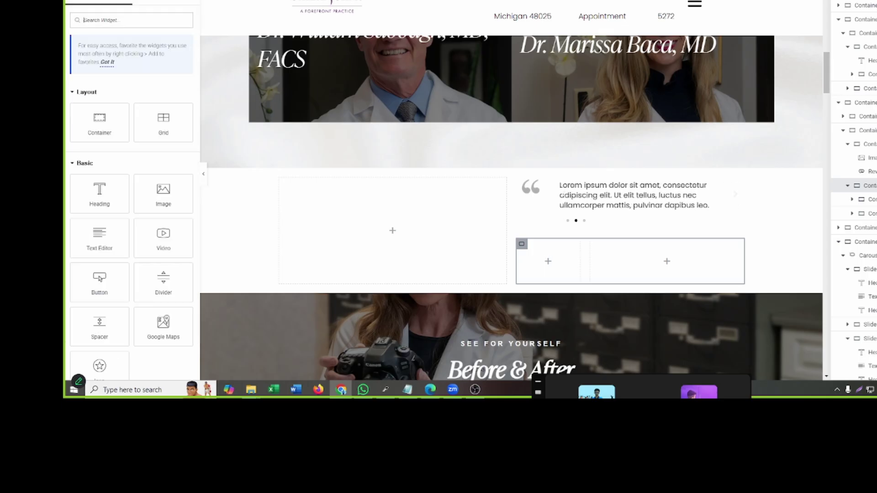
# - Add an Image widget to the wider column, using the Google logo from the media library at Full resolution
pyautogui.moveTo(163, 193); pyautogui.dragTo(662, 270)
pyautogui.click(156, 125)
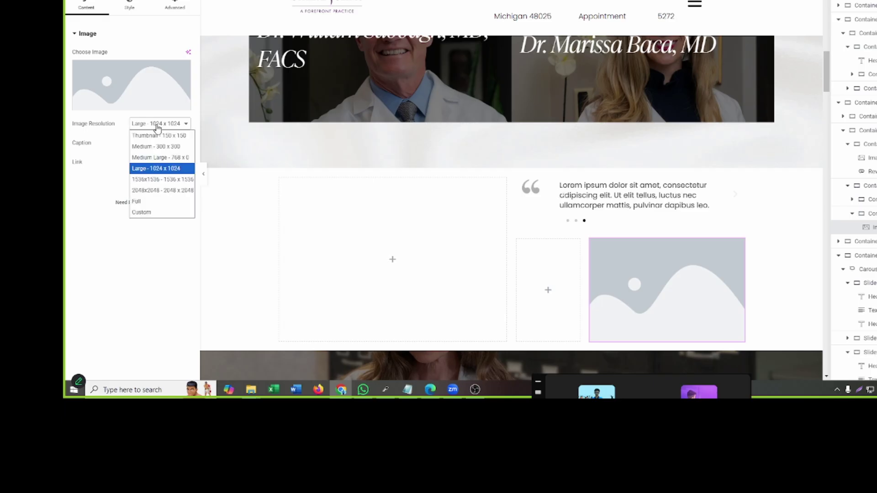
pyautogui.click(146, 200)
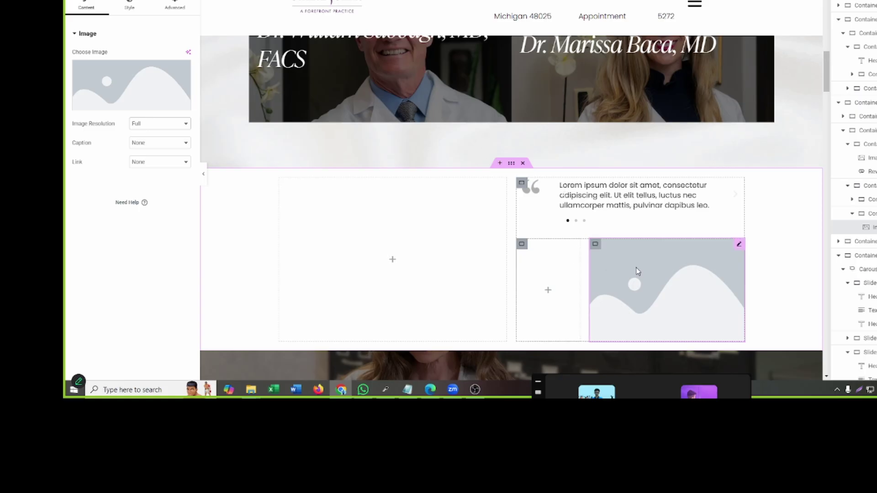
pyautogui.click(156, 92)
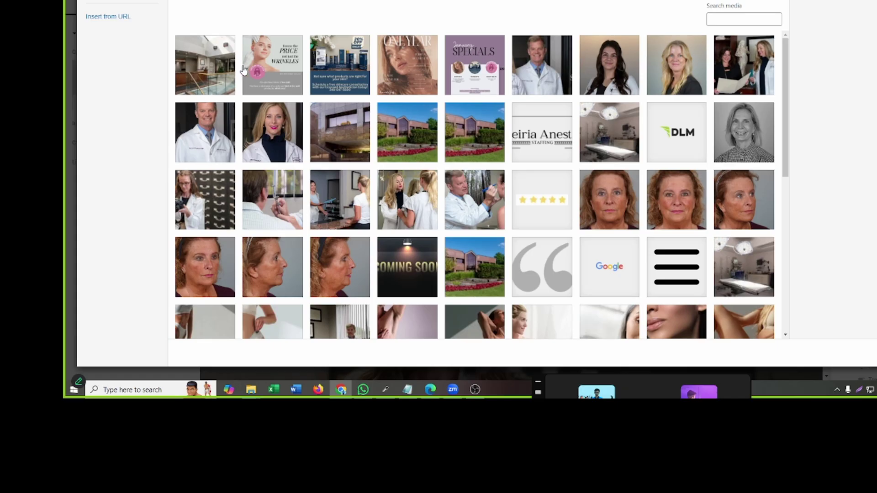
pyautogui.click(619, 278)
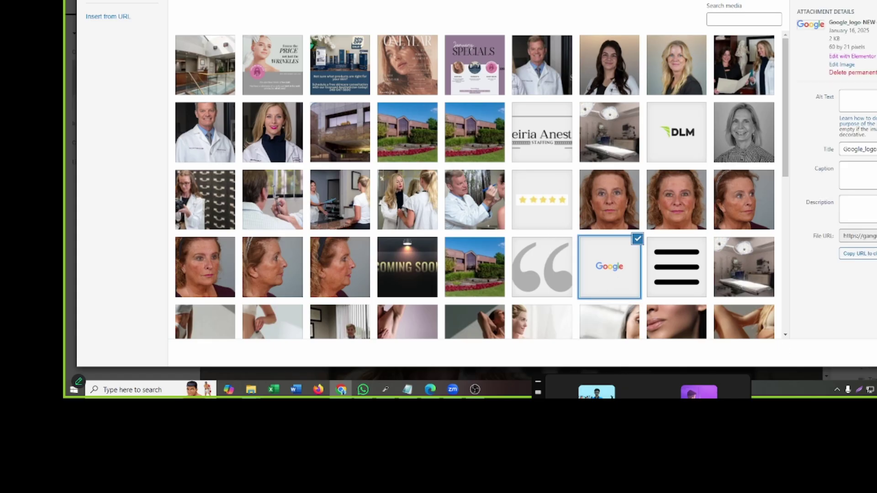
pyautogui.click(874, 353)
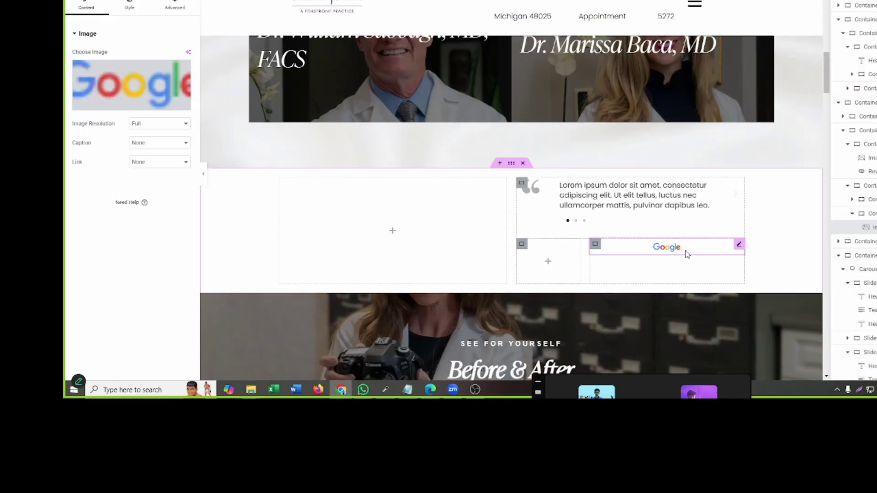
# - Duplicate the Google logo image and set its container's direction to Row - horizontal
pyautogui.rightClick(621, 248)
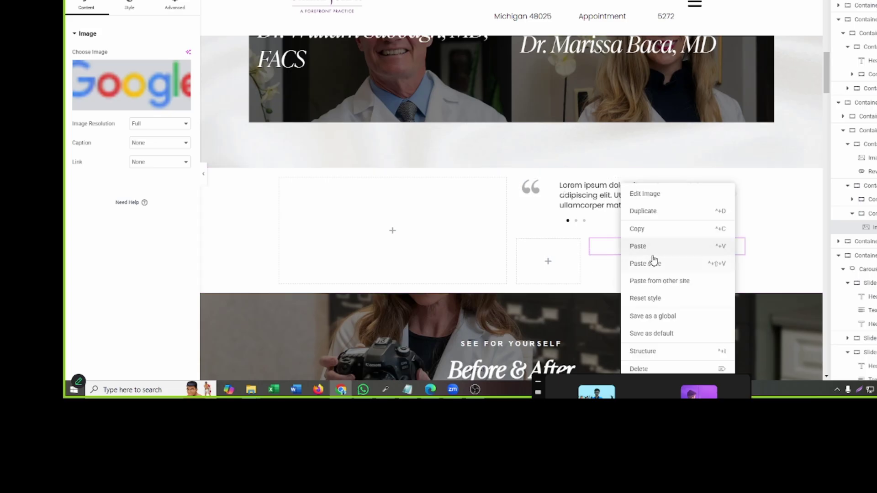
pyautogui.click(650, 216)
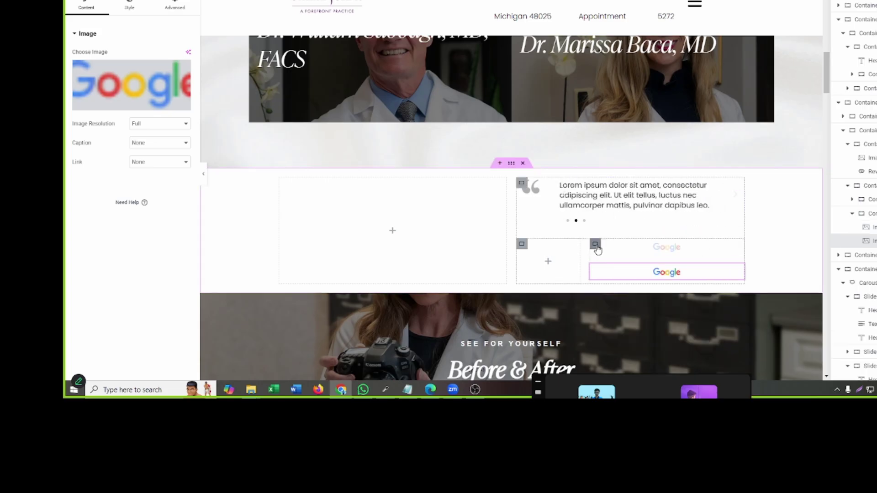
pyautogui.click(595, 244)
pyautogui.click(148, 189)
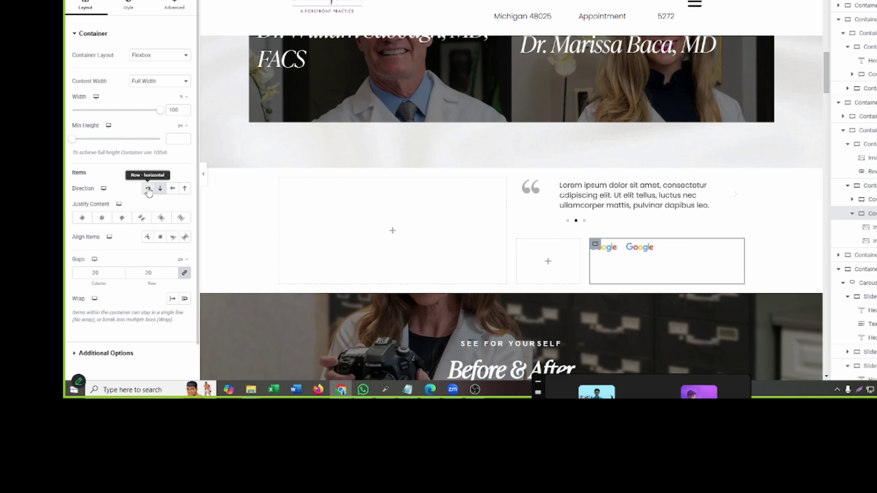
# - Replace the duplicated Google logo with the five-star rating image from the media library
pyautogui.click(640, 249)
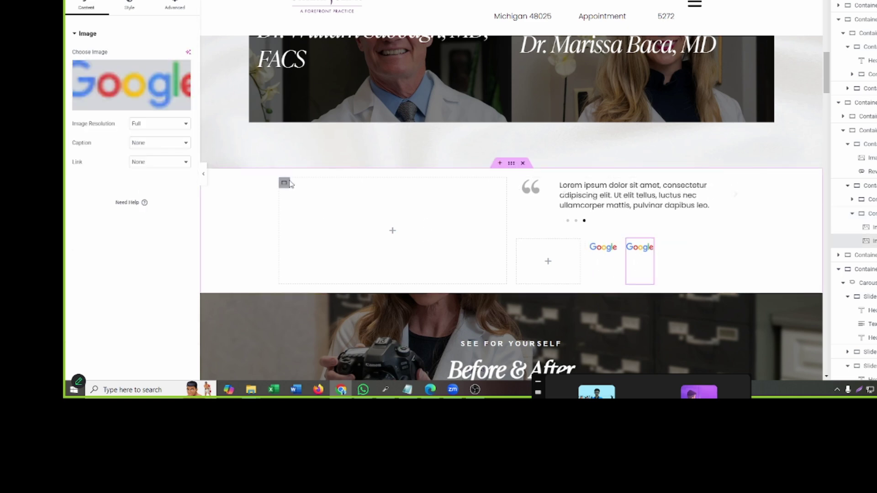
pyautogui.click(132, 86)
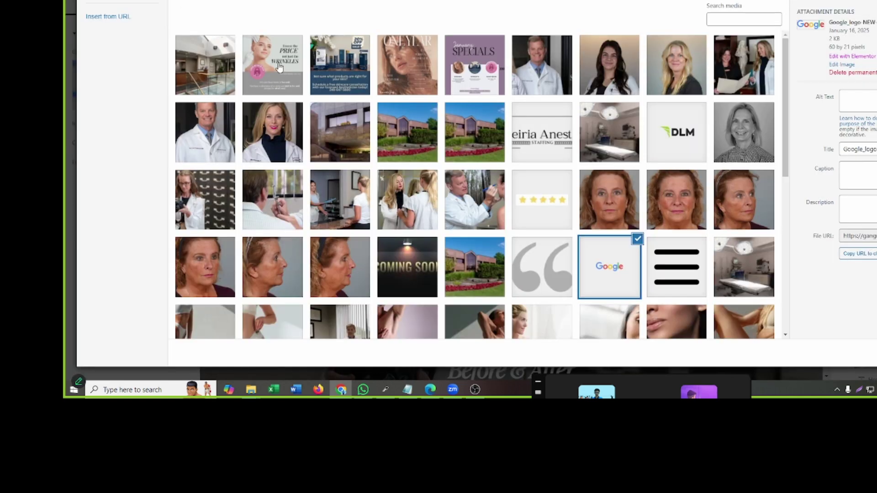
pyautogui.click(539, 208)
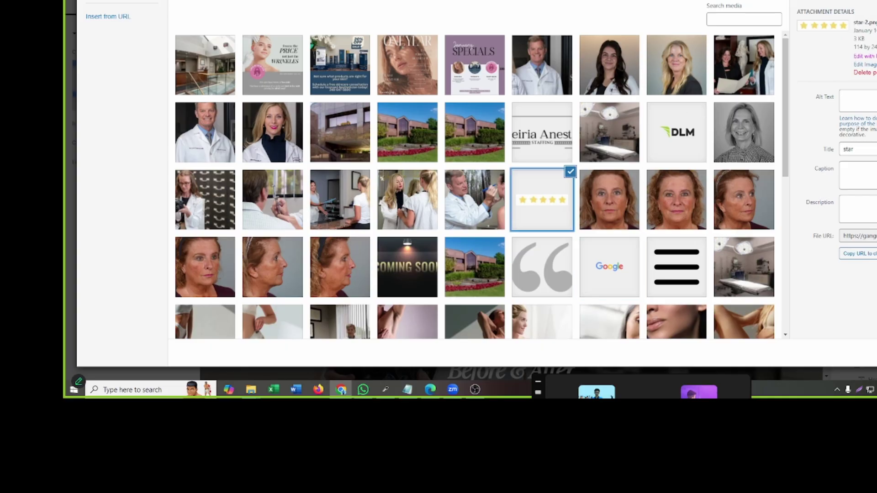
pyautogui.click(876, 352)
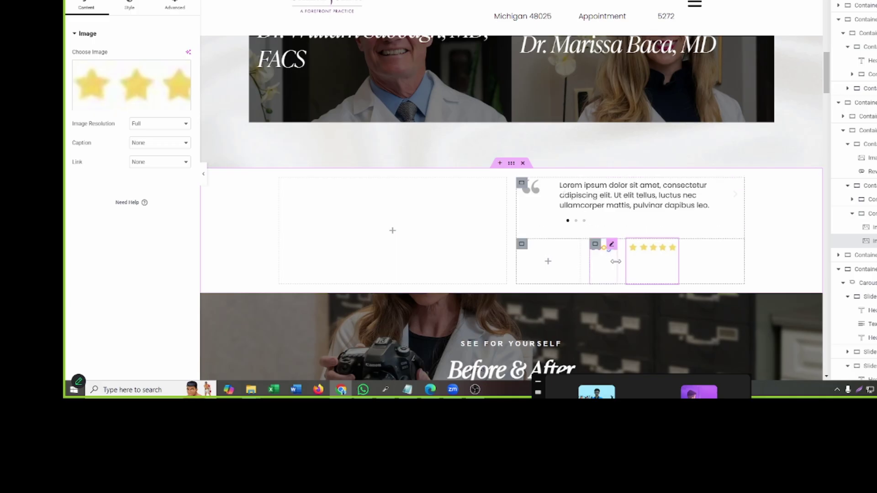
# - Widen the empty column slightly and give the container with the Google logo and stars a top margin of -58 px
pyautogui.click(595, 245)
pyautogui.moveTo(576, 254); pyautogui.dragTo(594, 258)
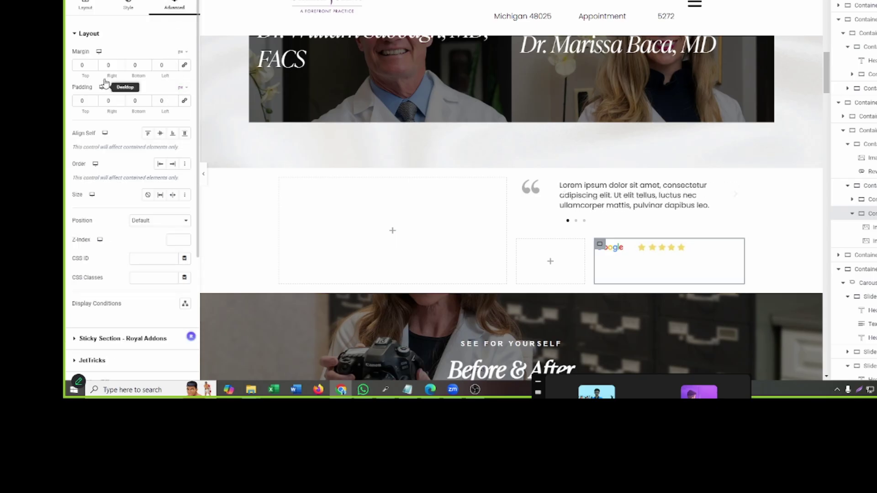
pyautogui.tripleClick(96, 69)
pyautogui.moveTo(96, 68); pyautogui.dragTo(95, 68)
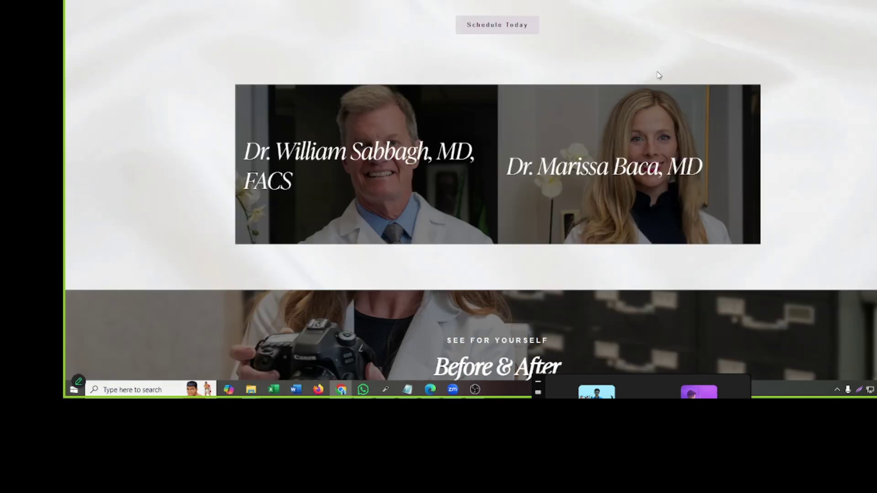
# - Check the reviews section in the page preview, testing the carousel's pagination dots beside the Google logo and stars
pyautogui.scroll(3, 582, 76)
pyautogui.scroll(10, 582, 76)
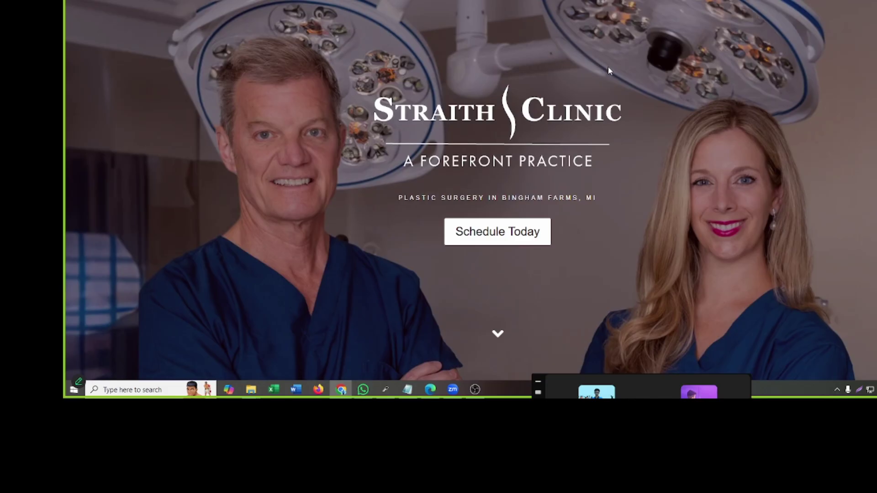
pyautogui.scroll(-4, 616, 76)
pyautogui.scroll(-15, 609, 89)
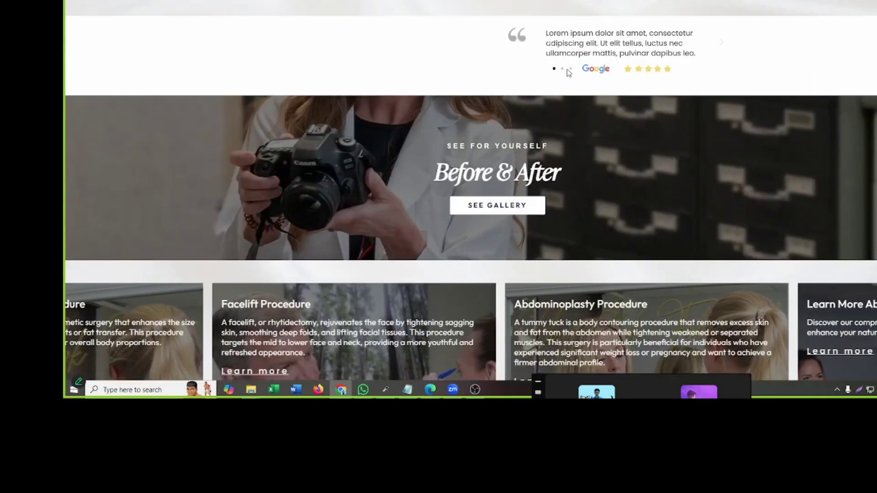
pyautogui.click(569, 69)
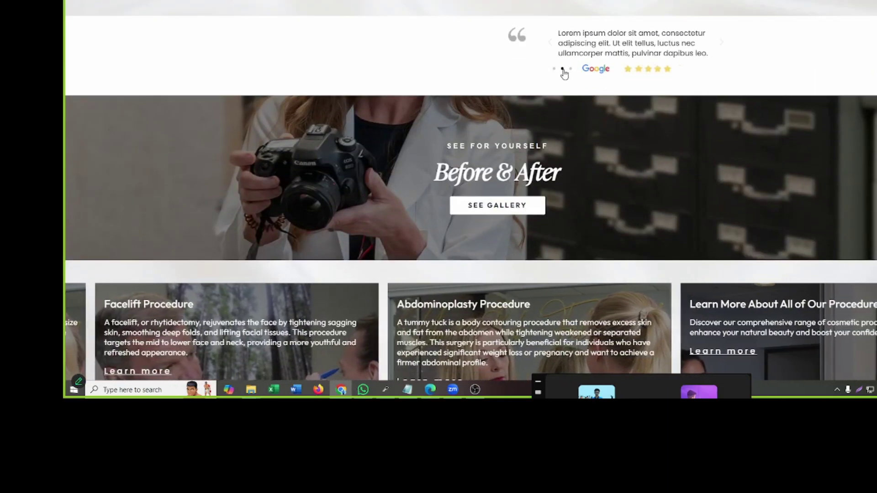
pyautogui.scroll(4, 798, 182)
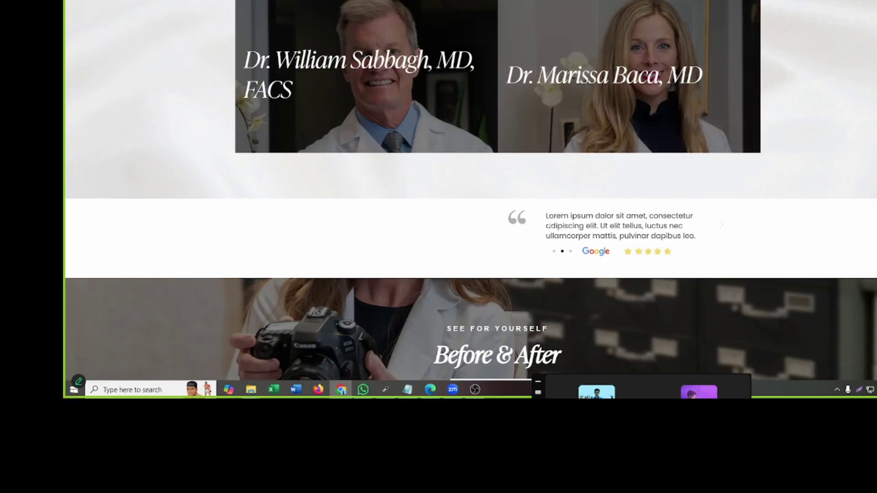
pyautogui.click(555, 252)
pyautogui.click(569, 251)
pyautogui.click(554, 252)
pyautogui.click(563, 251)
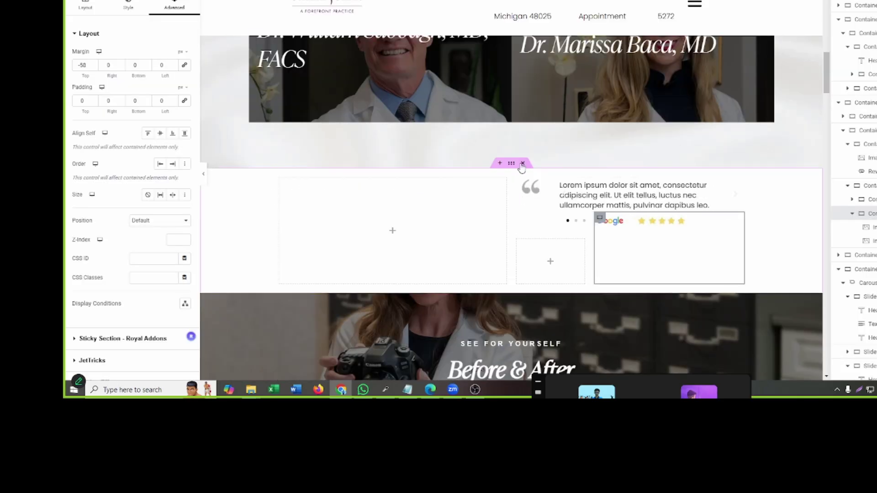
# - Set the reviews section container's padding to 50 px top and 100 px bottom, and compare it with the reference site
pyautogui.click(512, 163)
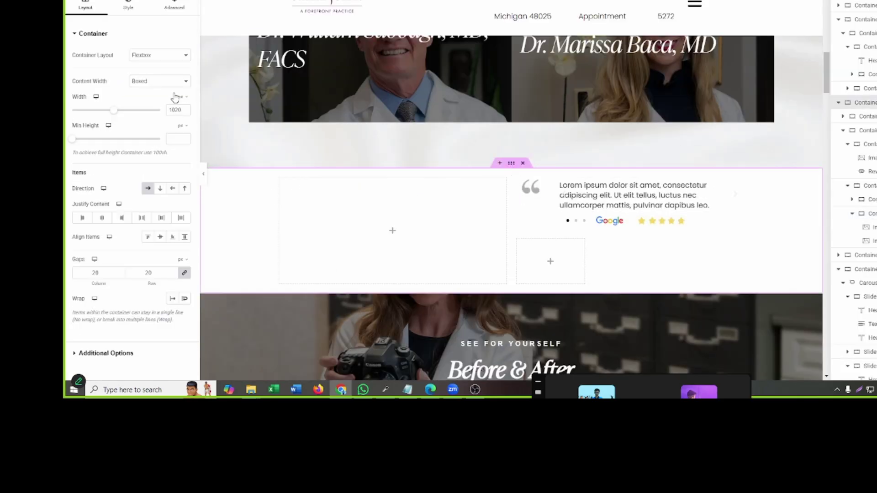
pyautogui.click(175, 8)
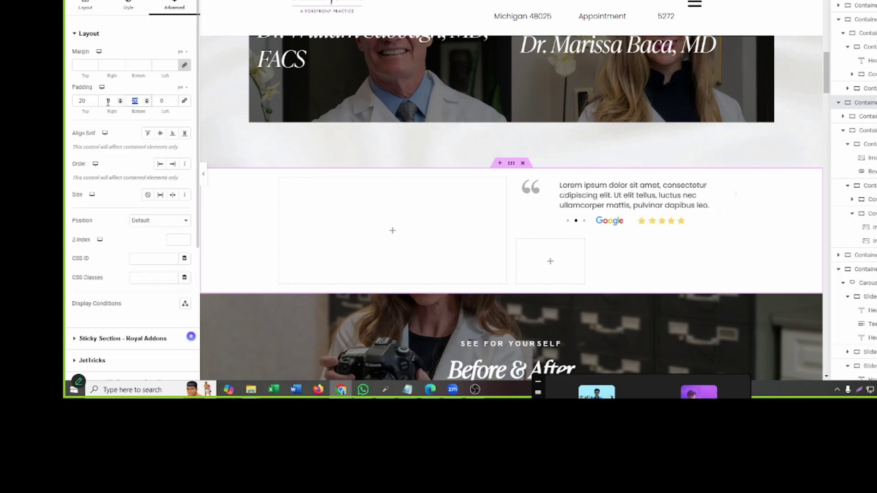
pyautogui.write('100')
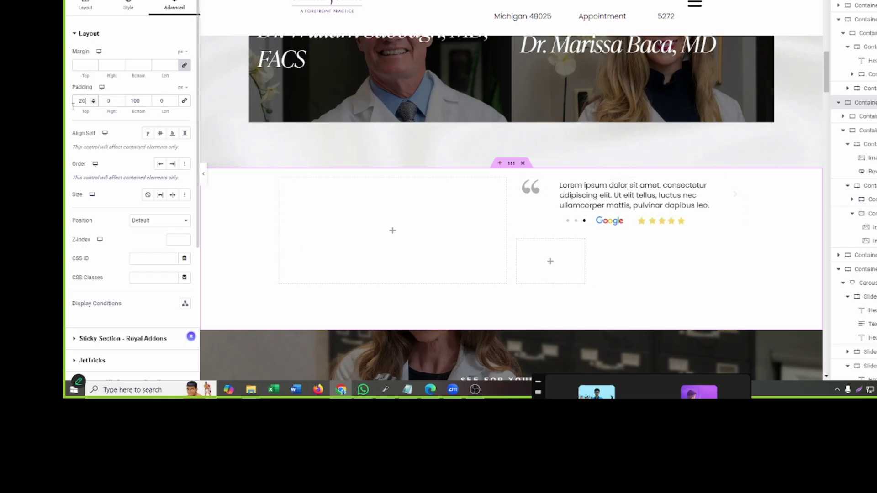
pyautogui.write('50')
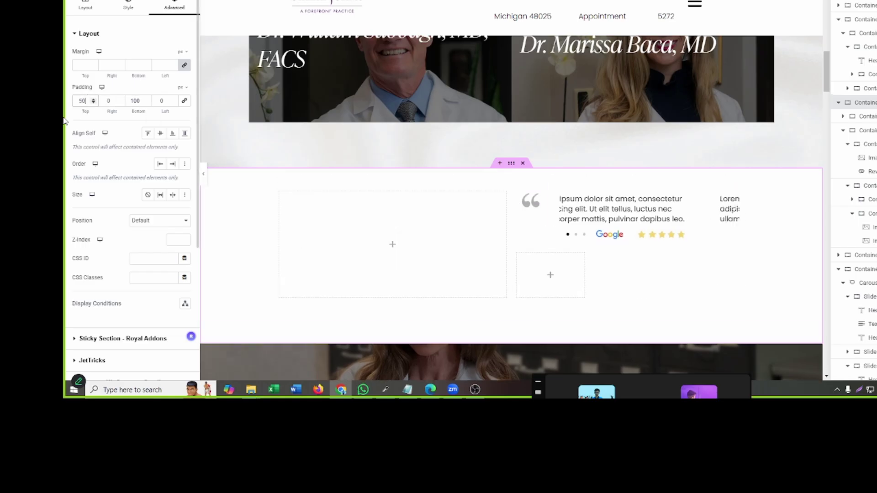
pyautogui.hotkey('ctrl', 'Tab')
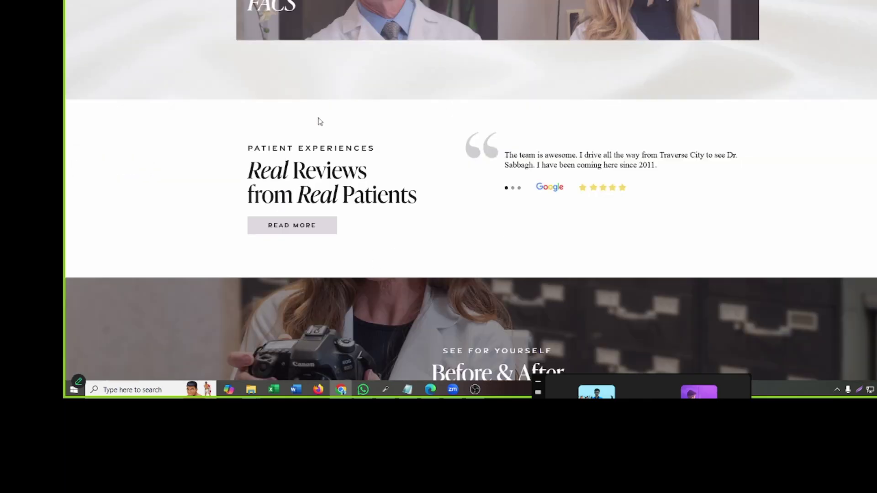
pyautogui.hotkey('ctrl', 'shift', 'Tab')
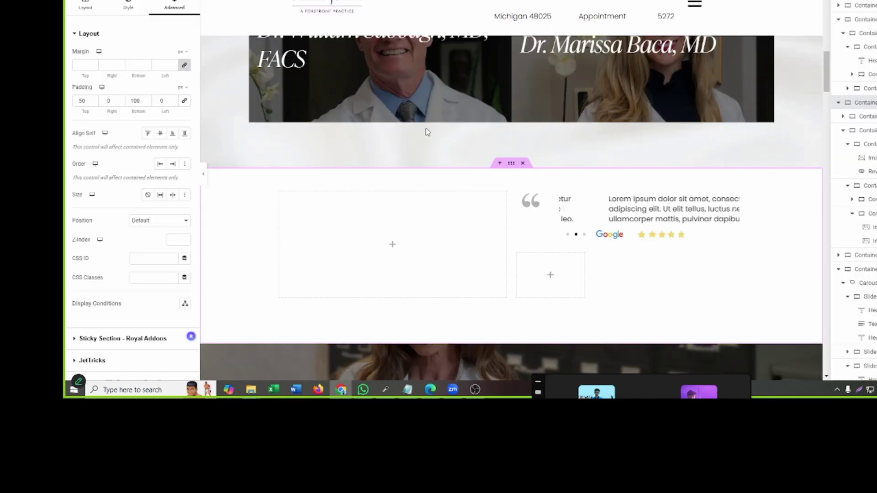
# - Copy the MEET THE TEAM text element and the Our Dedicated Team heading from the team section
pyautogui.scroll(-15, 421, 133)
pyautogui.scroll(-7, 411, 136)
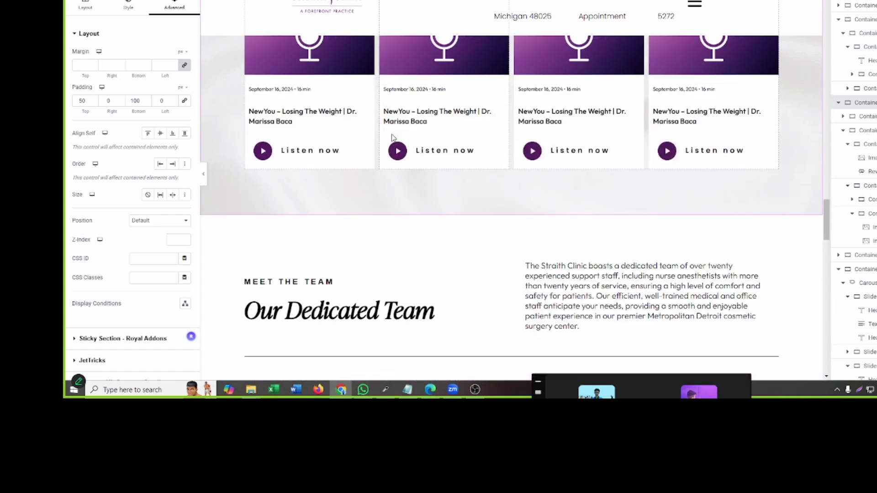
pyautogui.scroll(-5, 313, 88)
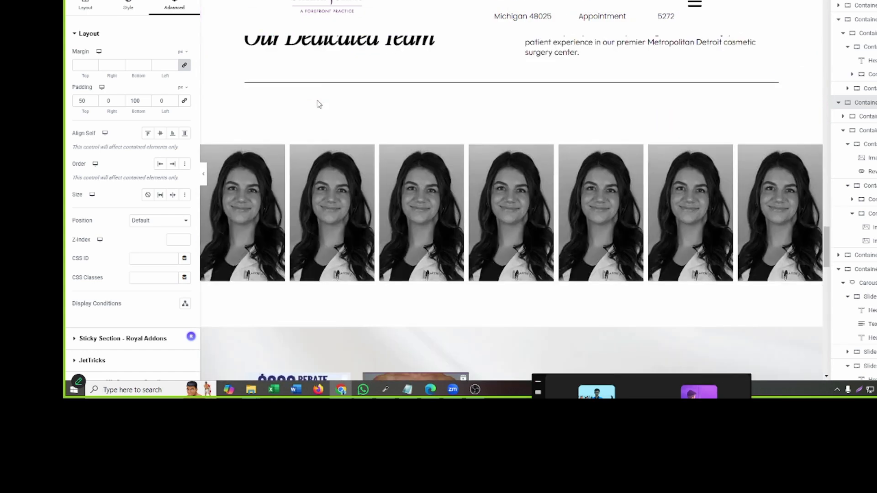
pyautogui.scroll(1, 308, 81)
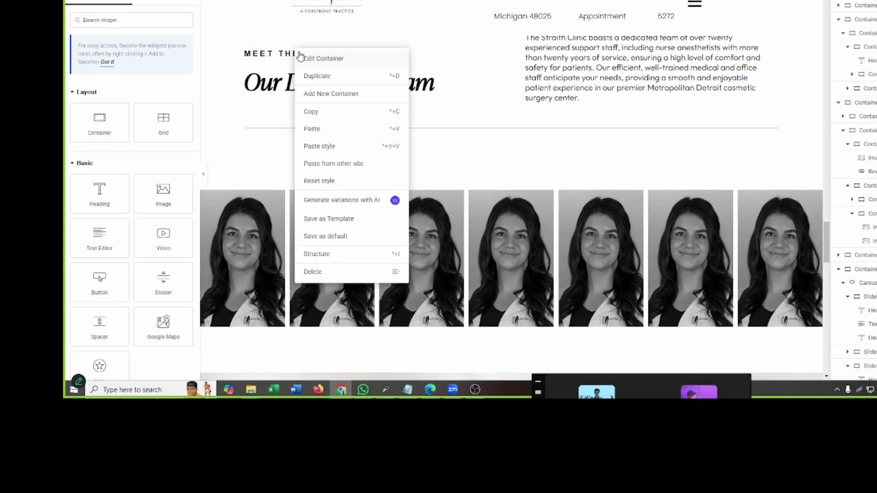
pyautogui.rightClick(282, 57)
pyautogui.click(281, 57)
pyautogui.rightClick(281, 57)
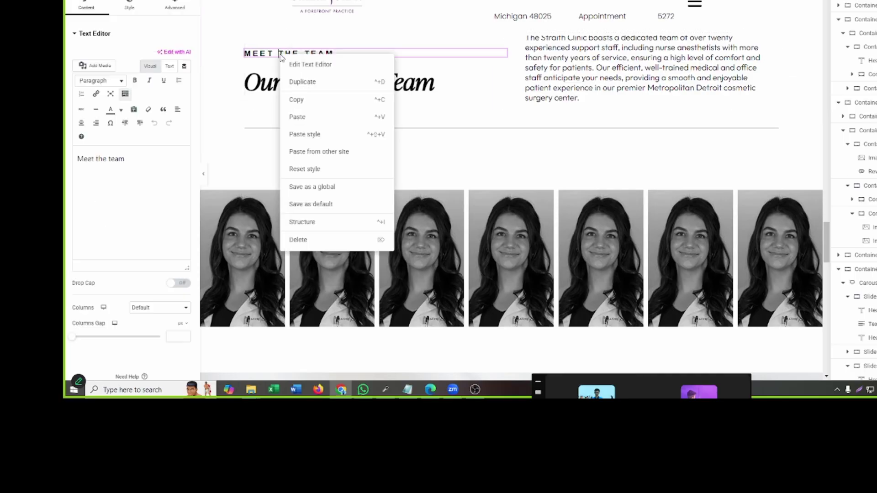
pyautogui.click(310, 102)
pyautogui.rightClick(316, 90)
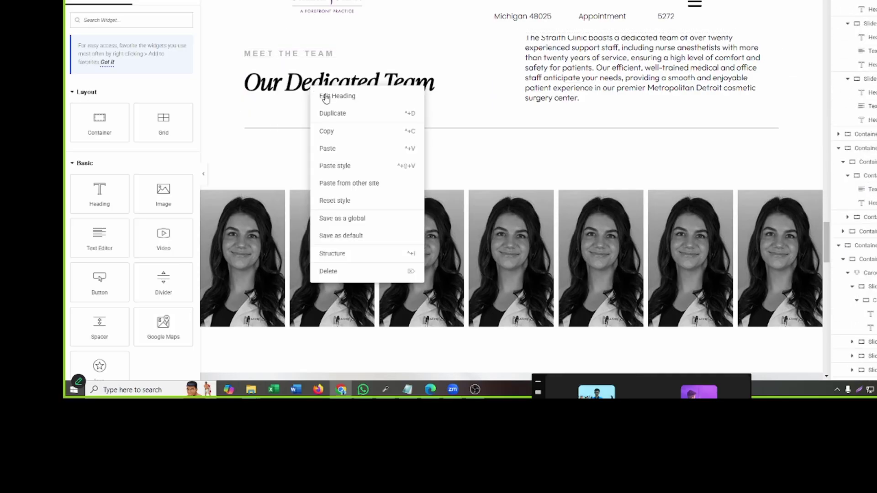
pyautogui.click(339, 133)
# - Paste the copied Our Dedicated Team heading into the reviews section's empty column
pyautogui.scroll(15, 340, 135)
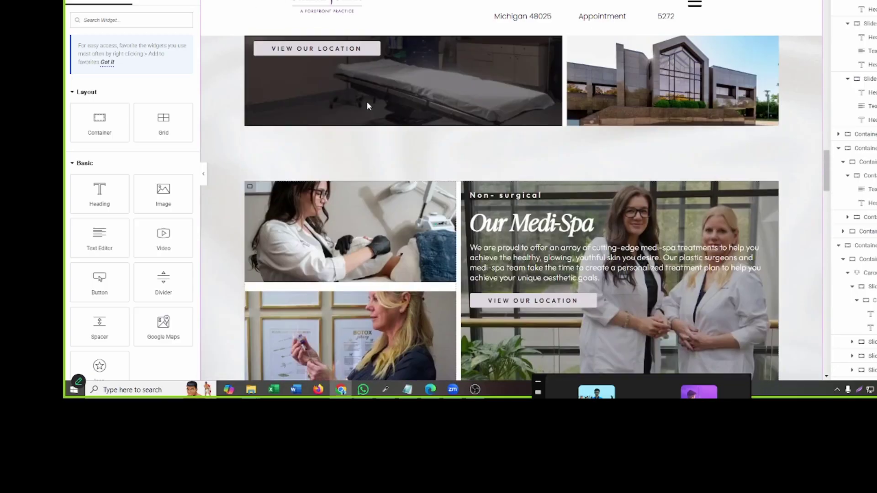
pyautogui.scroll(15, 364, 104)
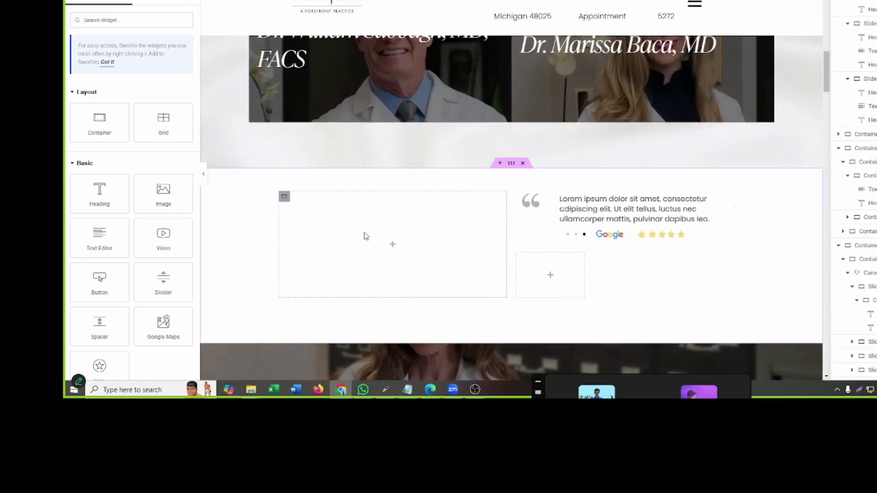
pyautogui.rightClick(366, 236)
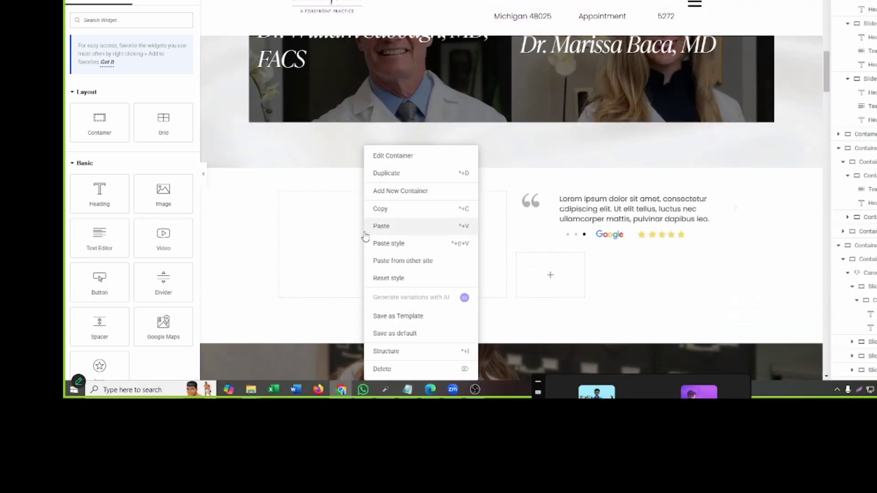
pyautogui.click(373, 227)
pyautogui.rightClick(373, 229)
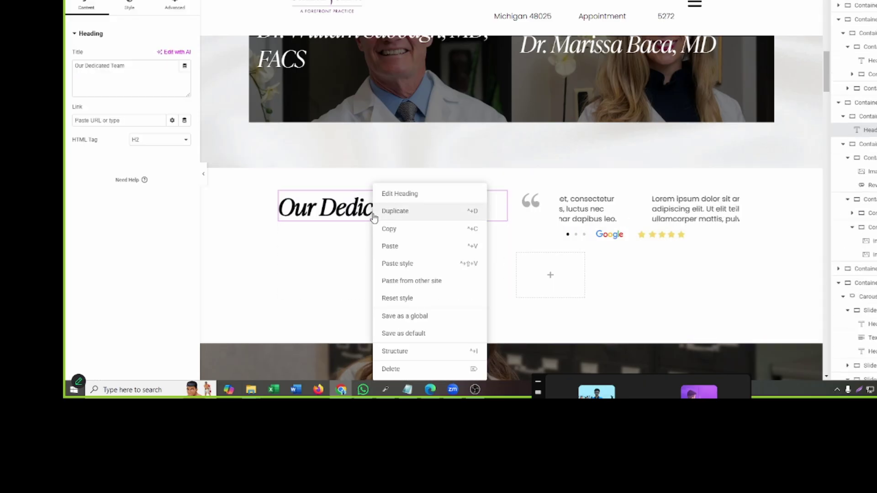
pyautogui.click(346, 232)
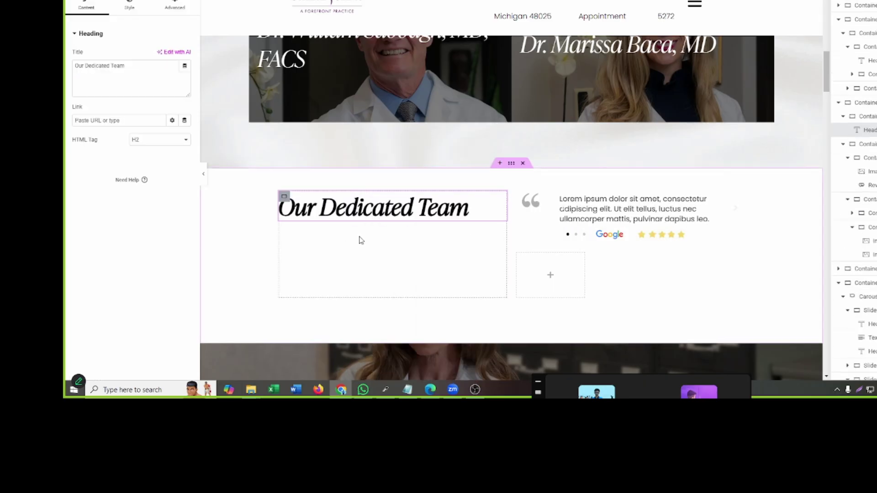
# - Try to paste the earlier copied text element below the heading from the clipboard history, and delete the duplicate heading
pyautogui.press('super+v')
pyautogui.click(202, 114)
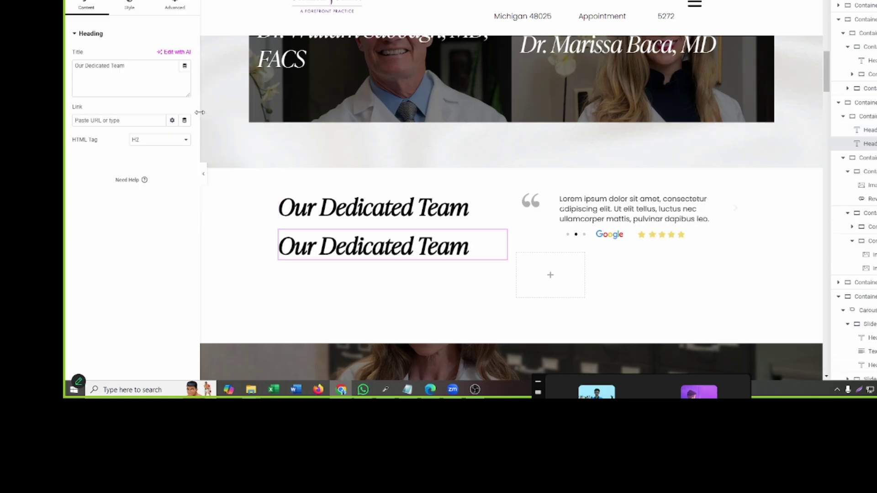
pyautogui.rightClick(339, 275)
pyautogui.press('super+v')
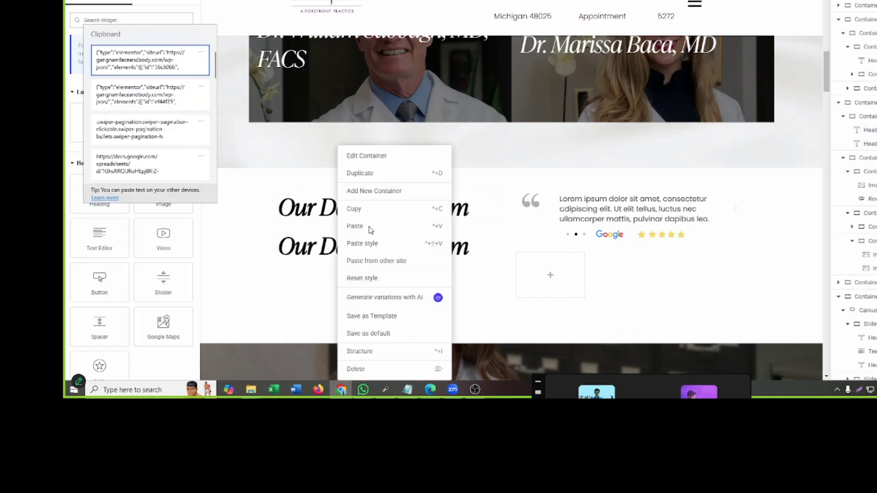
pyautogui.click(153, 90)
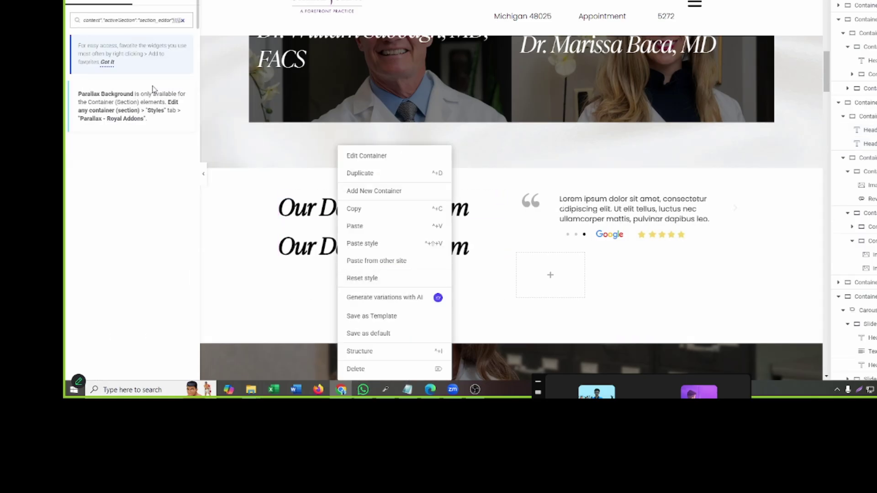
pyautogui.click(338, 252)
pyautogui.rightClick(338, 253)
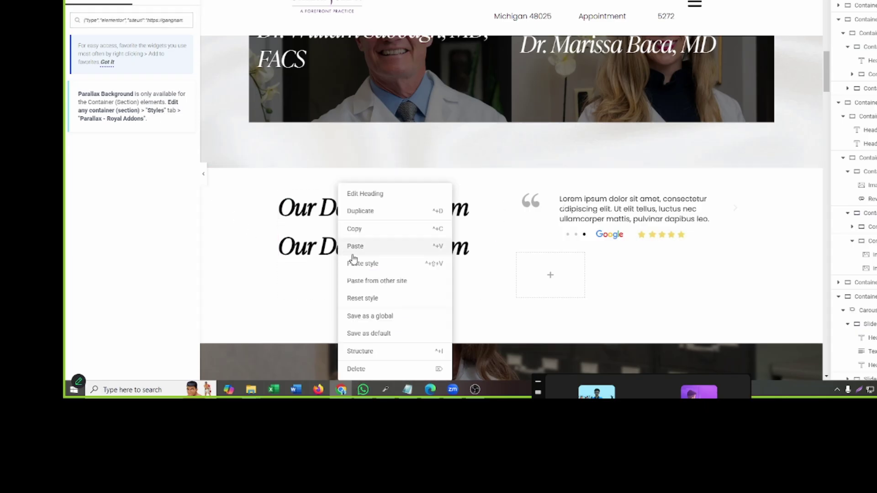
pyautogui.click(370, 365)
pyautogui.rightClick(351, 253)
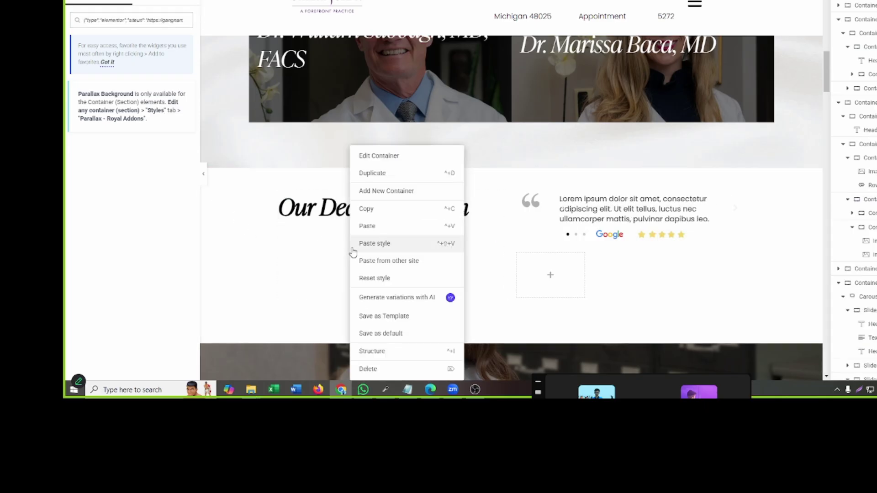
pyautogui.click(339, 247)
# - Copy the MEET THE TEAM text element from the team section again
pyautogui.scroll(-20, 338, 242)
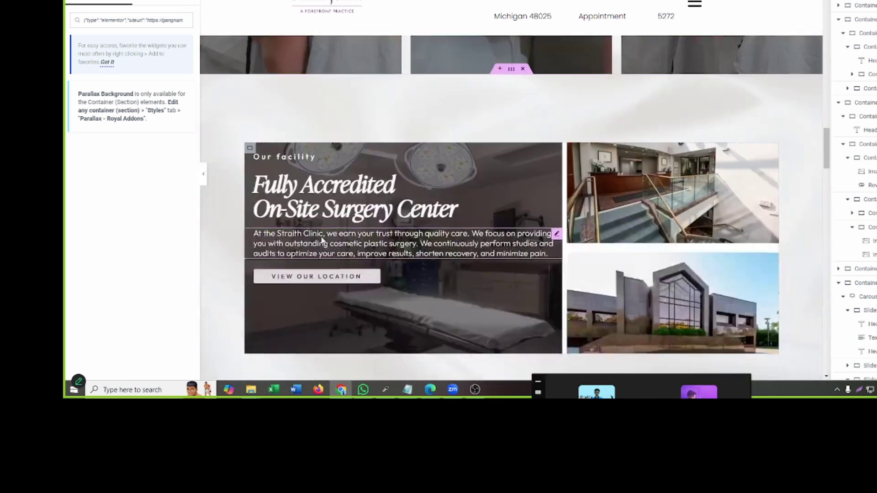
pyautogui.scroll(-10, 322, 237)
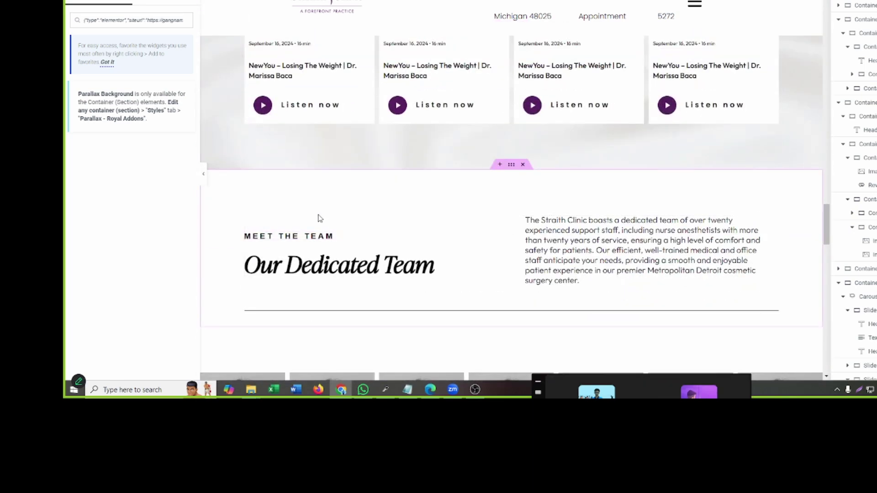
pyautogui.rightClick(329, 235)
pyautogui.click(362, 225)
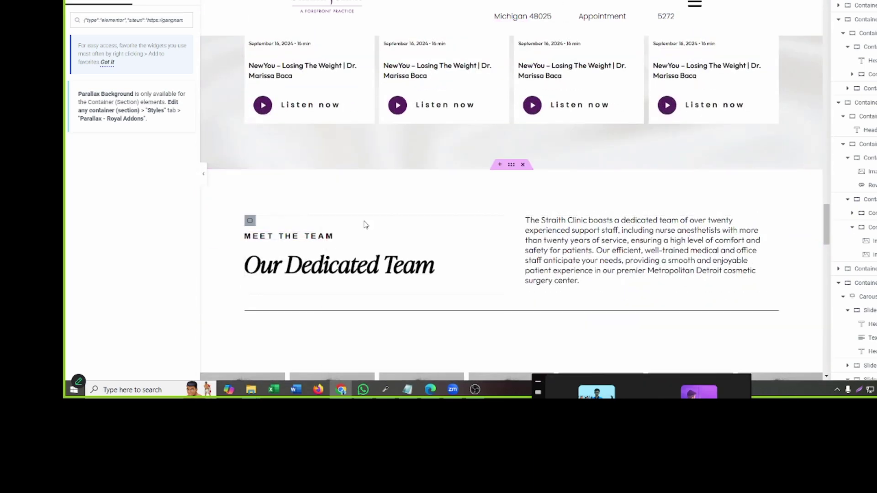
# - Paste the MEET THE TEAM text element into the reviews section's heading column and move it above the heading
pyautogui.scroll(4, 365, 222)
pyautogui.scroll(15, 366, 222)
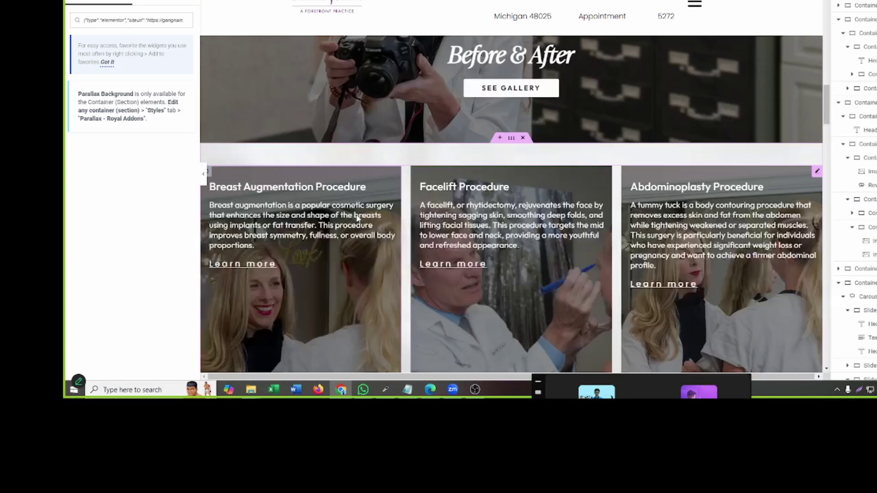
pyautogui.scroll(8, 357, 218)
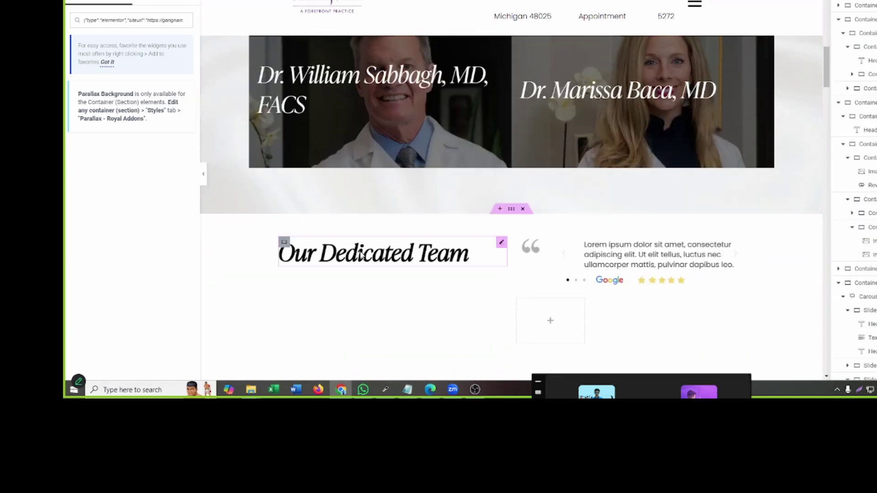
pyautogui.rightClick(361, 255)
pyautogui.click(378, 246)
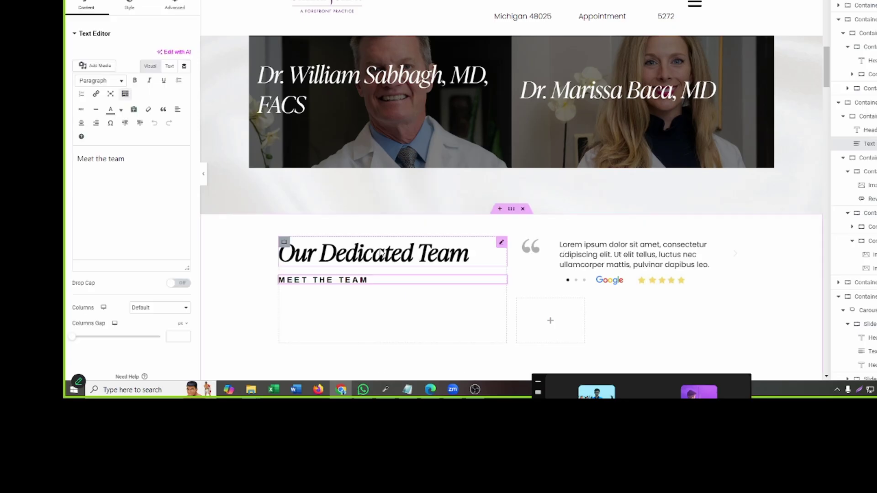
pyautogui.moveTo(506, 281); pyautogui.dragTo(439, 250)
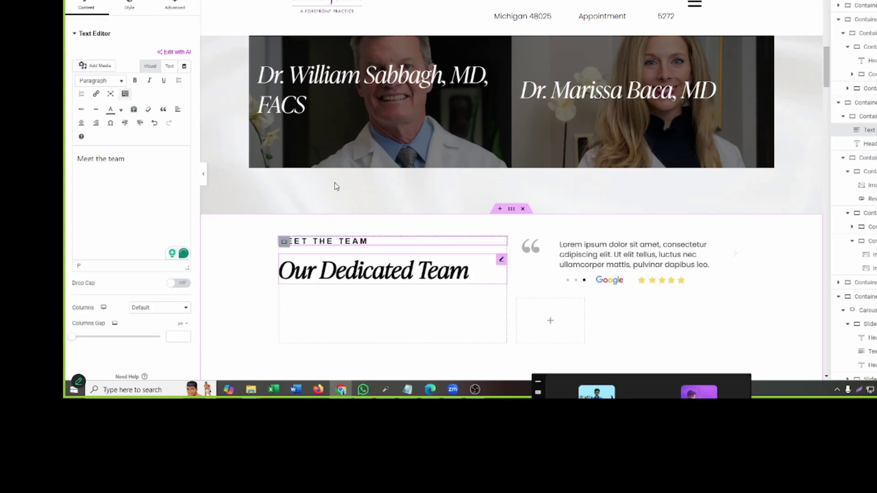
# - Select the Our Dedicated Team heading in the reviews section and copy the heading text "Real Reviews from Real Patients" from the reference site
pyautogui.click(356, 270)
pyautogui.hotkey('ctrl', 'Tab')
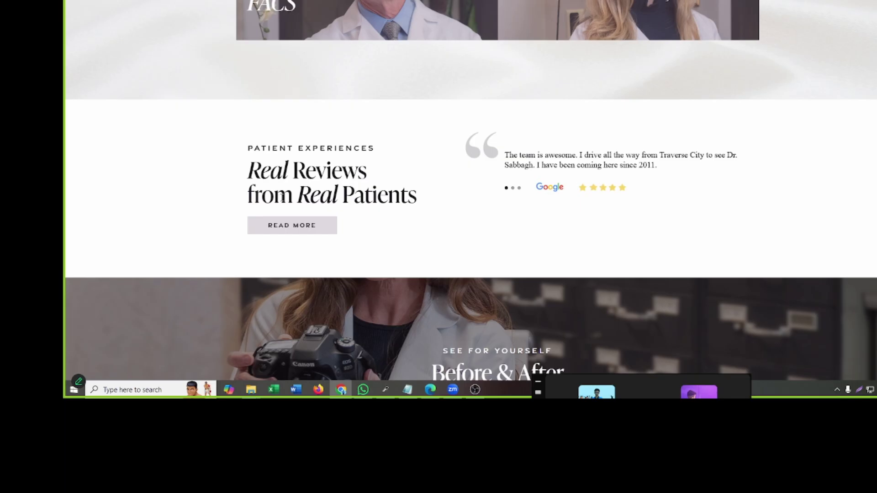
pyautogui.tripleClick(291, 184)
pyautogui.doubleClick(328, 170)
pyautogui.click(237, 173)
pyautogui.moveTo(248, 168); pyautogui.dragTo(411, 206)
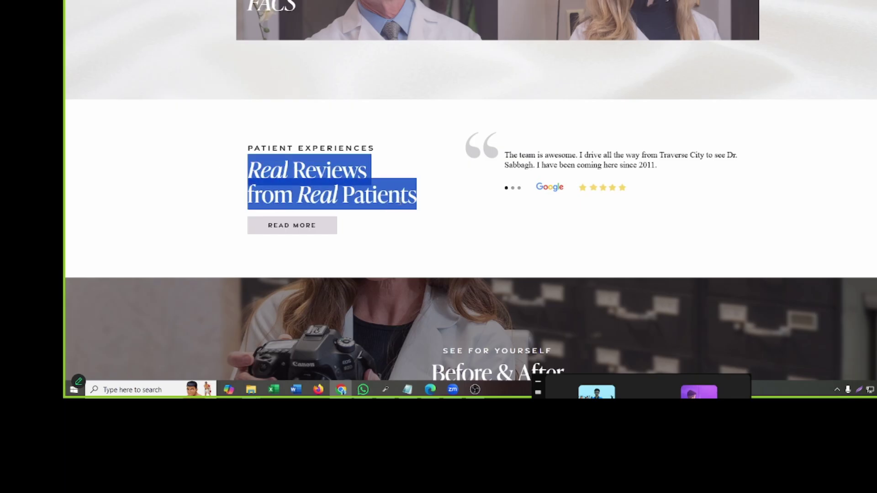
pyautogui.rightClick(391, 201)
pyautogui.press('Escape')
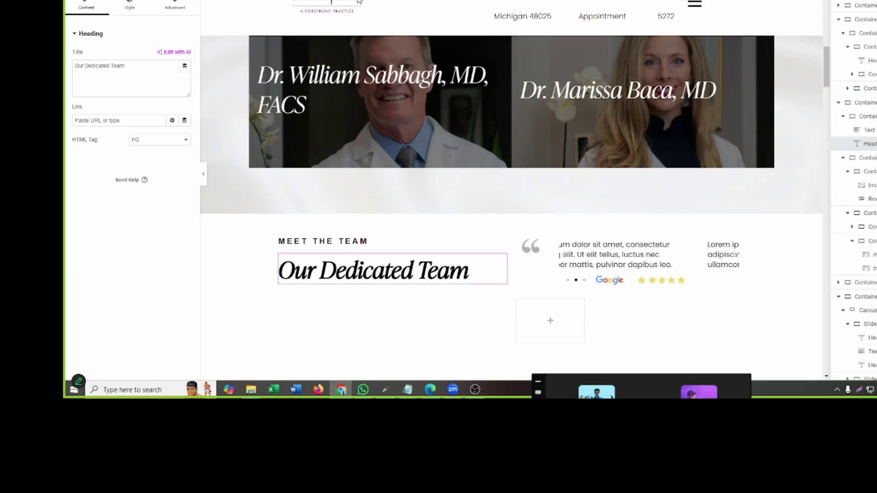
# - Replace the heading's title with "Real Reviews from Real Patients" and add a <br> line break after "Reviews"
pyautogui.tripleClick(136, 74)
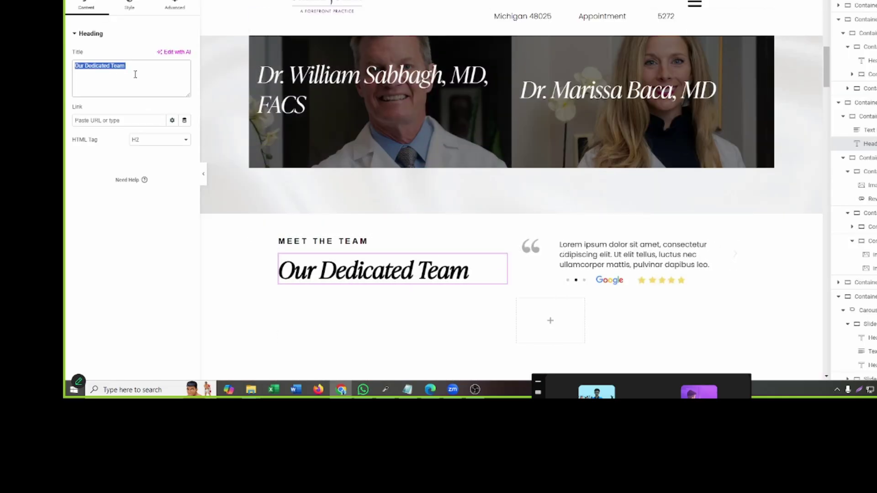
pyautogui.press('super+v')
pyautogui.click(143, 111)
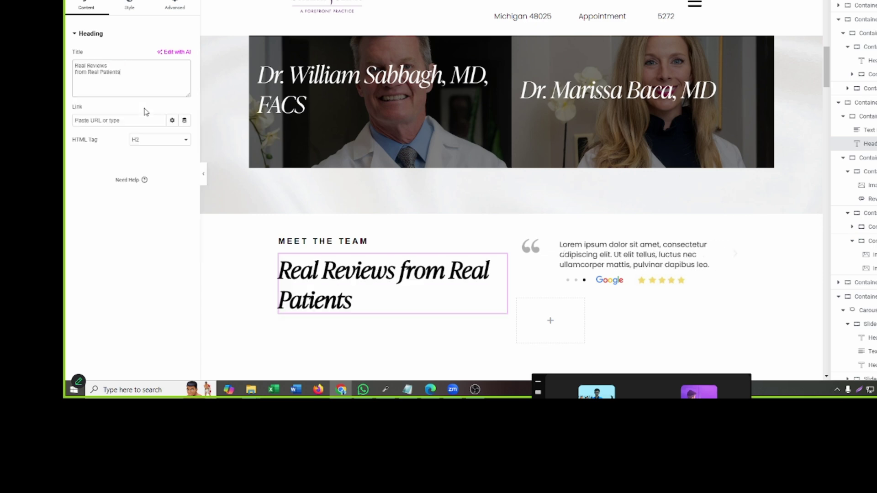
pyautogui.click(110, 65)
pyautogui.write('<>')
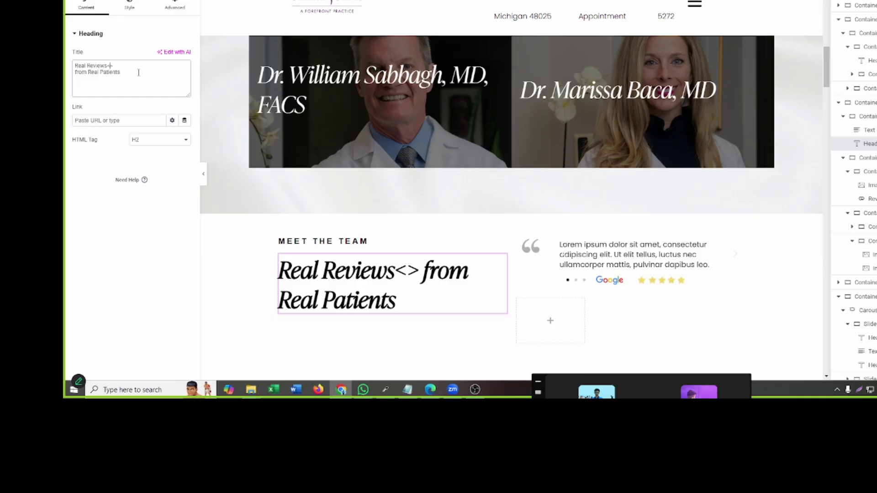
pyautogui.write('br')
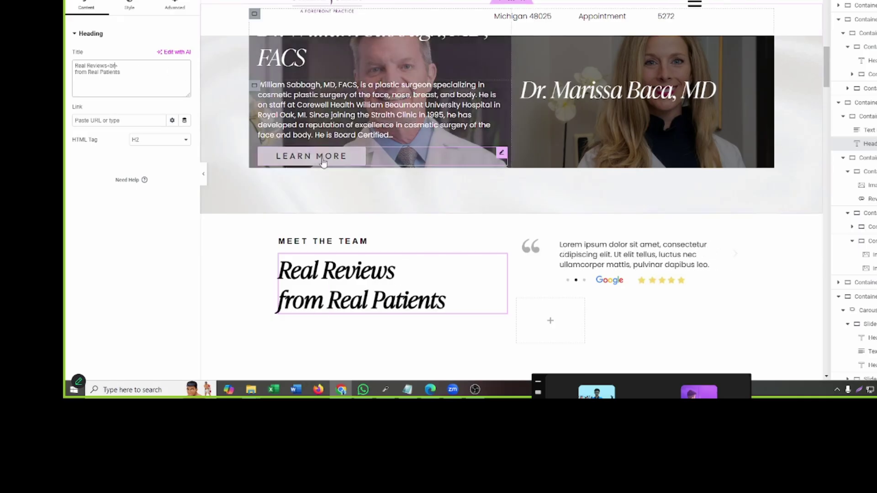
# - Copy the SEE MORE button below the image grid in the Stay in touch section
pyautogui.scroll(-15, 323, 162)
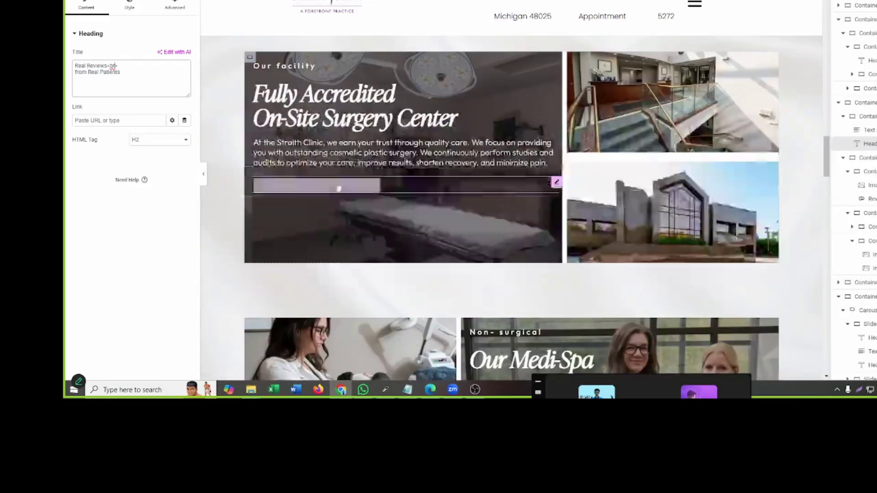
pyautogui.scroll(-20, 338, 188)
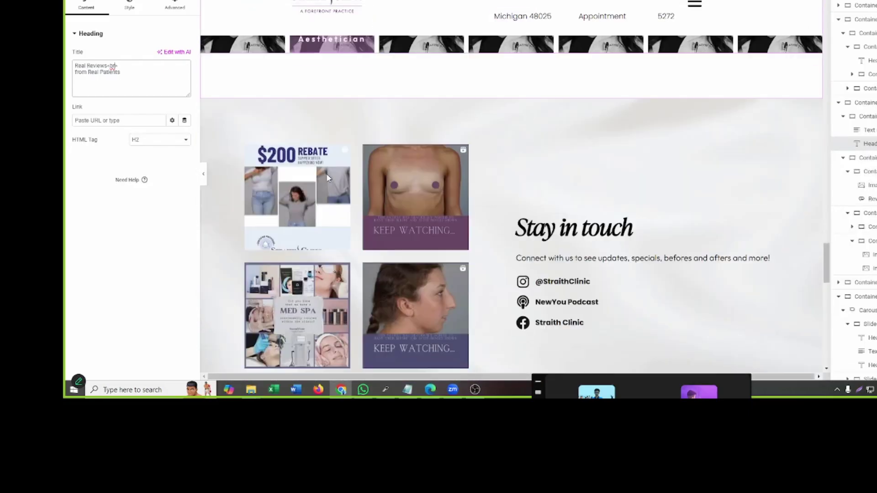
pyautogui.scroll(-4, 327, 175)
pyautogui.rightClick(427, 209)
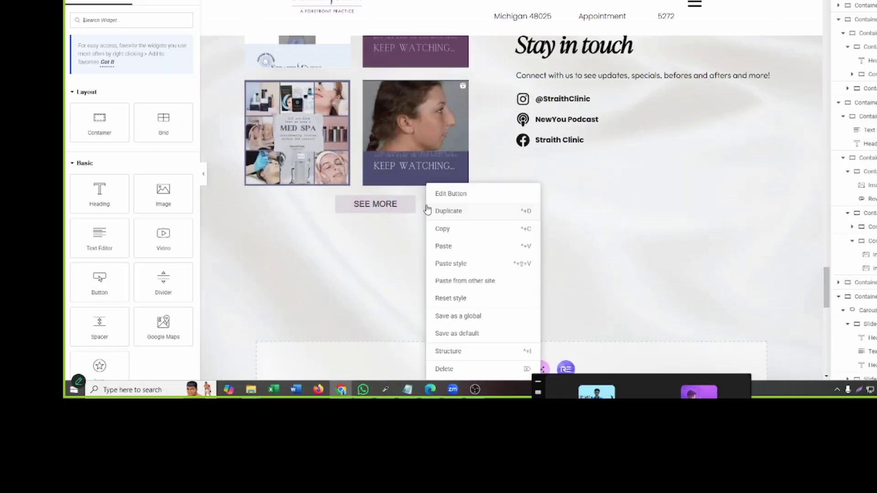
pyautogui.click(452, 229)
# - Paste the SEE MORE button below the Real Reviews from Real Patients heading and set its position to left
pyautogui.scroll(12, 434, 204)
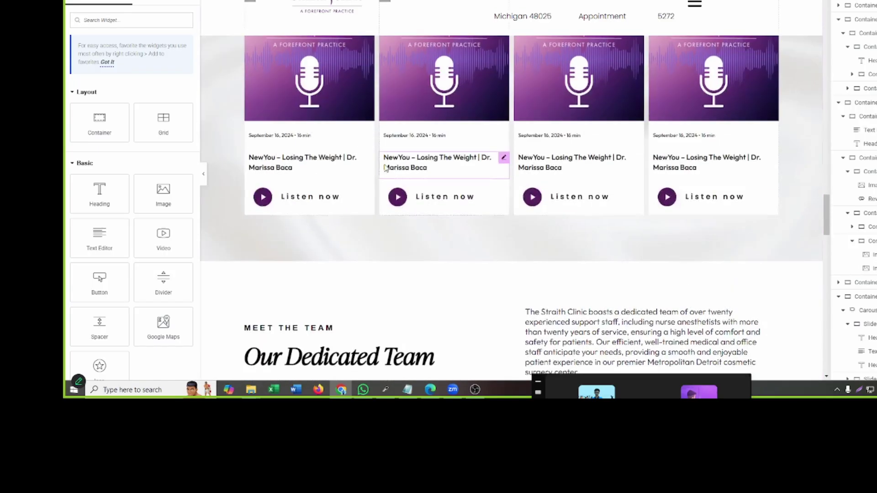
pyautogui.scroll(15, 369, 165)
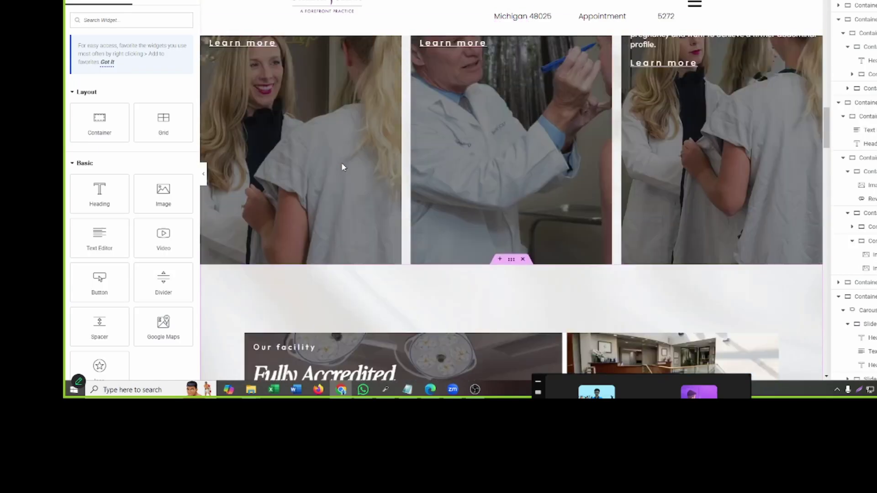
pyautogui.scroll(9, 340, 169)
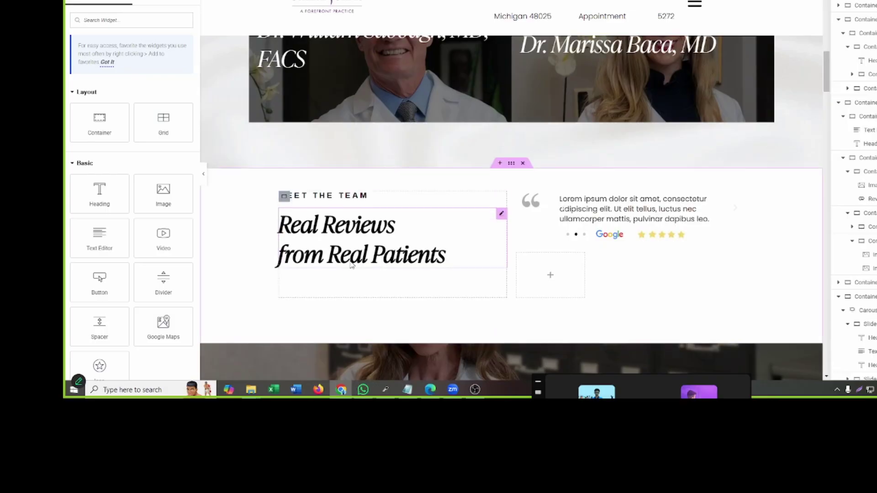
pyautogui.rightClick(352, 265)
pyautogui.click(365, 246)
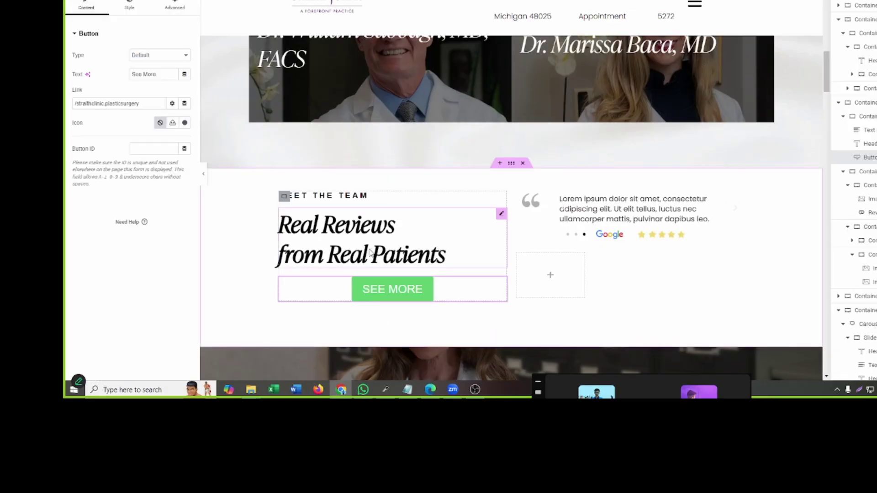
pyautogui.click(129, 7)
pyautogui.click(147, 55)
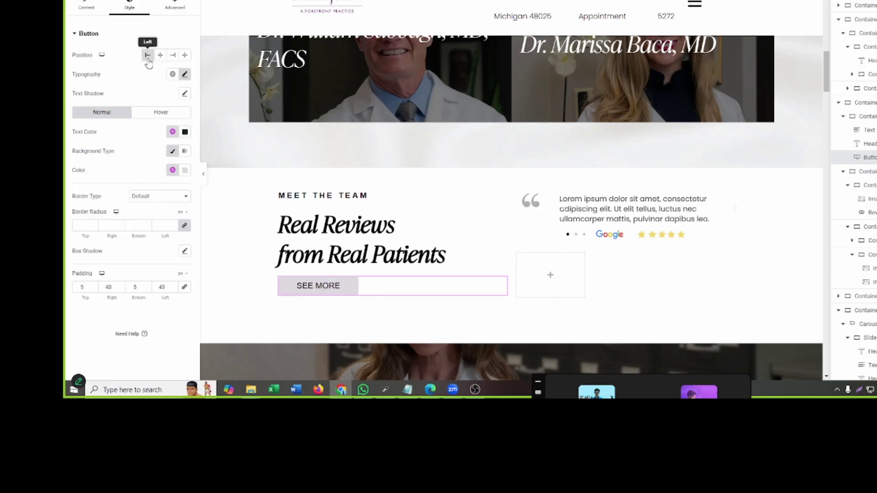
# - Inspect the reviews button on the reference site, copy its text "Read More" and look through its style rules
pyautogui.hotkey('ctrl', 'Tab')
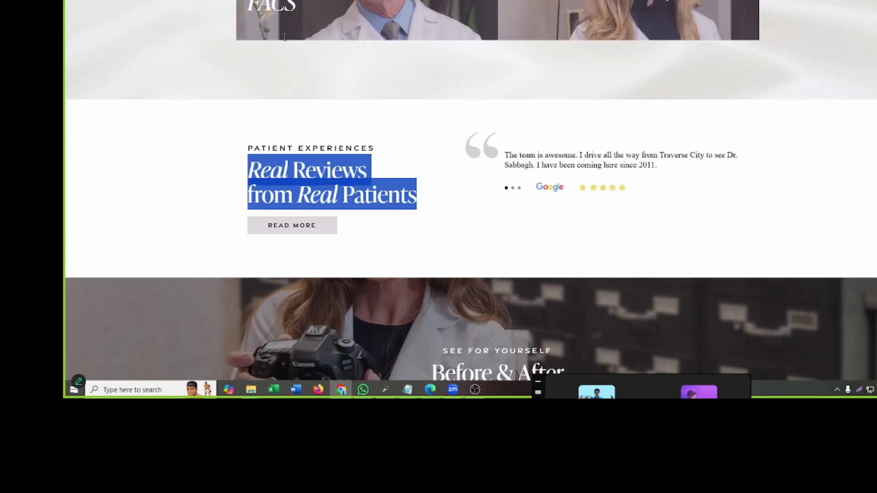
pyautogui.rightClick(314, 228)
pyautogui.click(336, 217)
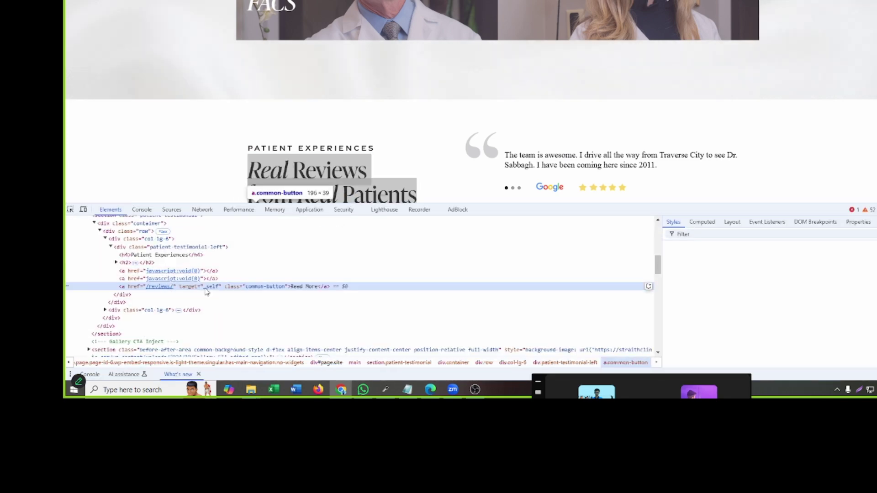
pyautogui.doubleClick(310, 287)
pyautogui.rightClick(308, 287)
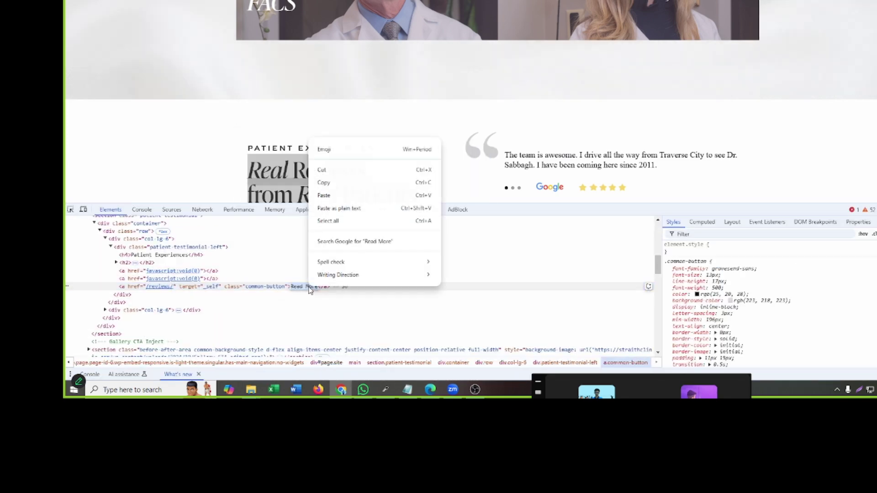
pyautogui.click(338, 183)
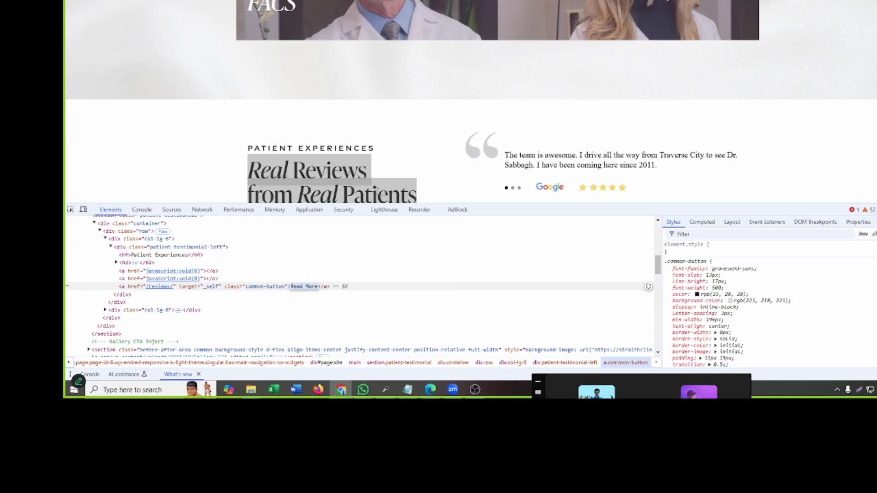
pyautogui.scroll(-1, 765, 300)
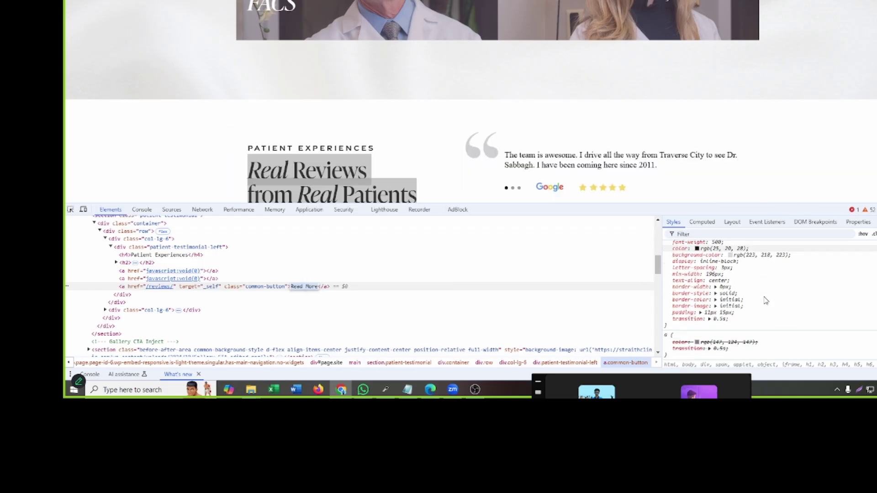
pyautogui.scroll(-1, 749, 295)
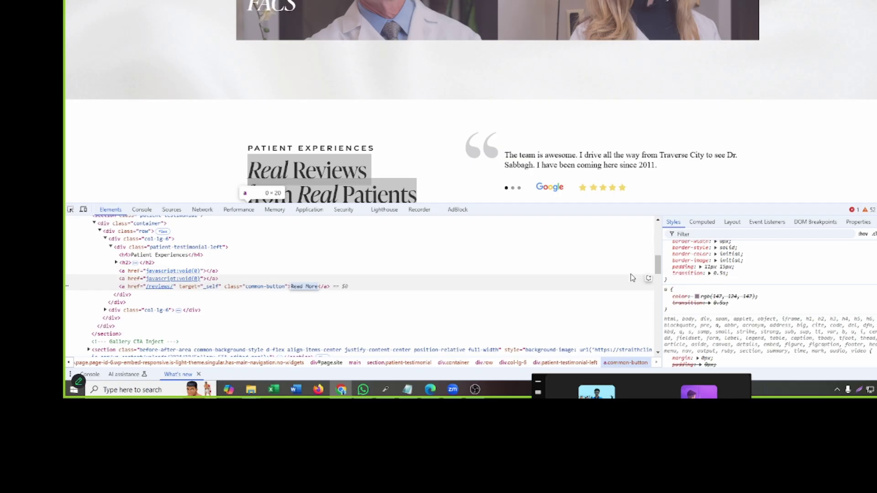
pyautogui.scroll(2, 658, 281)
pyautogui.press('F12')
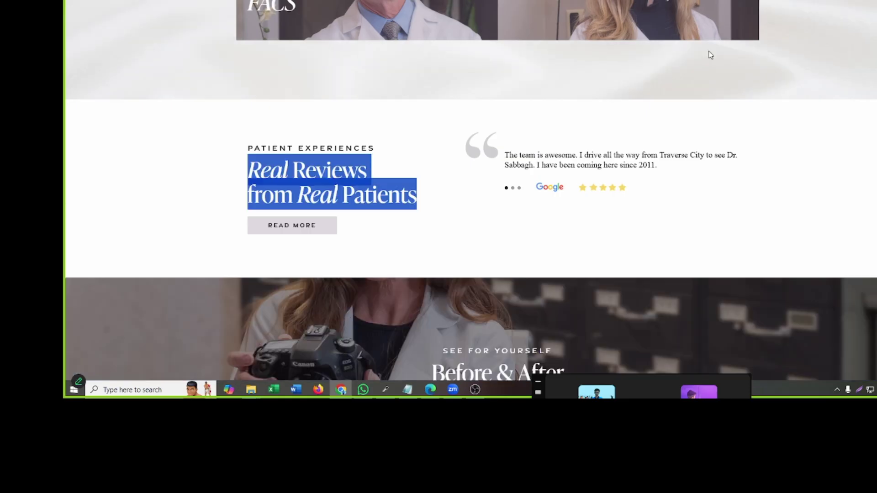
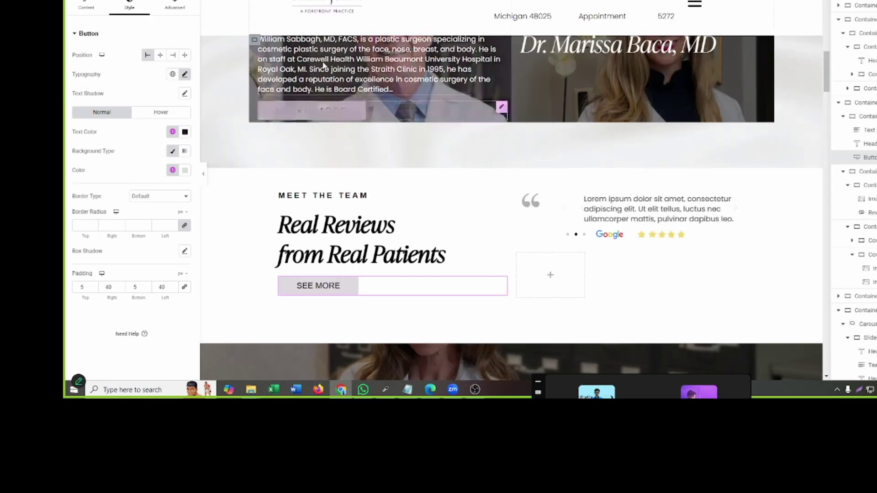
# - Replace the text of the pasted button in the reviews section with "Read More"
pyautogui.click(85, 4)
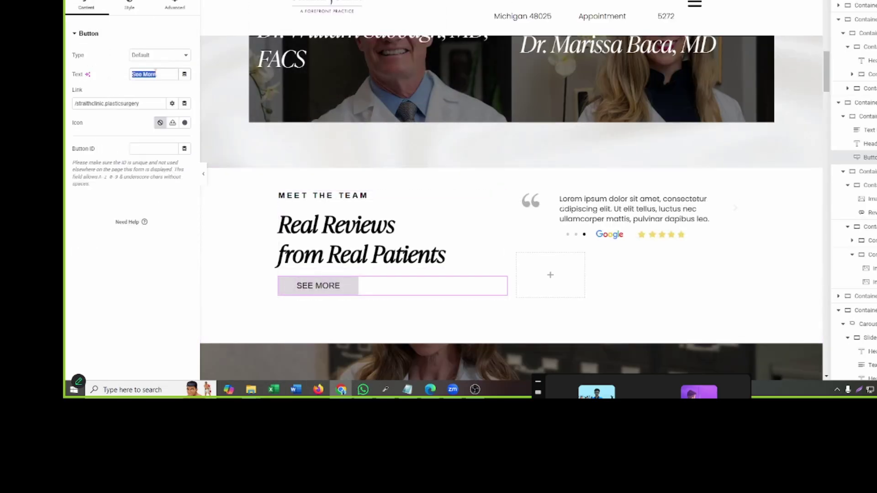
pyautogui.hotkey('ctrl', 'a')
pyautogui.press('super+v')
pyautogui.click(174, 118)
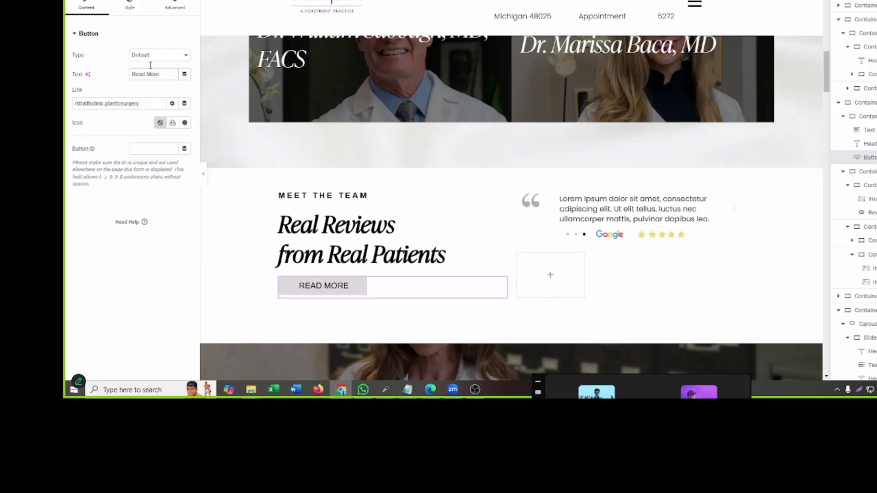
# - Set the letter spacing of the Read More button's typography to 3 px
pyautogui.click(129, 7)
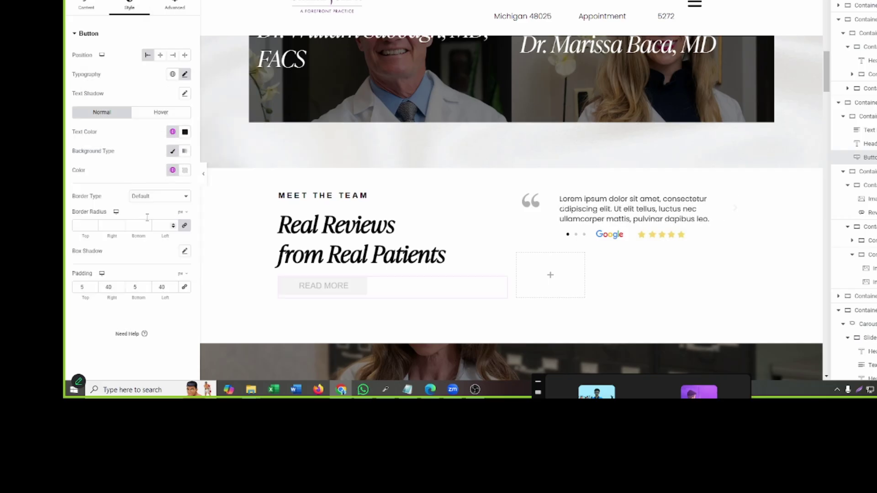
pyautogui.click(185, 73)
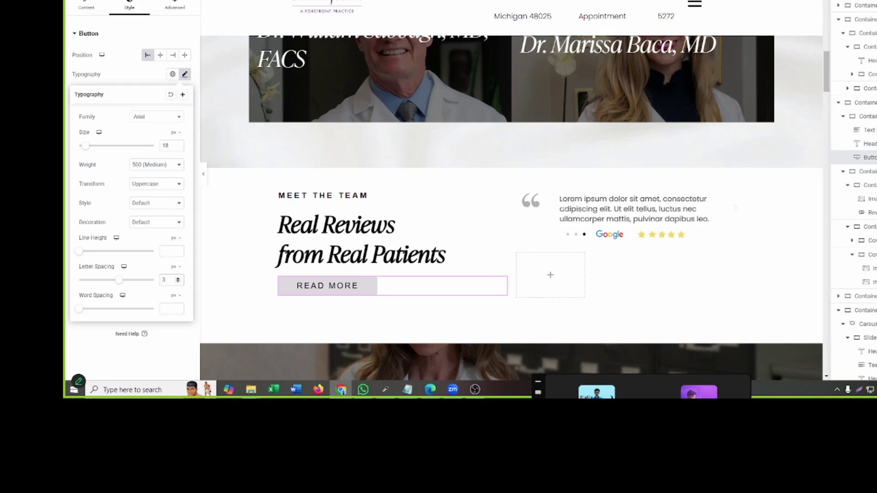
pyautogui.click(184, 74)
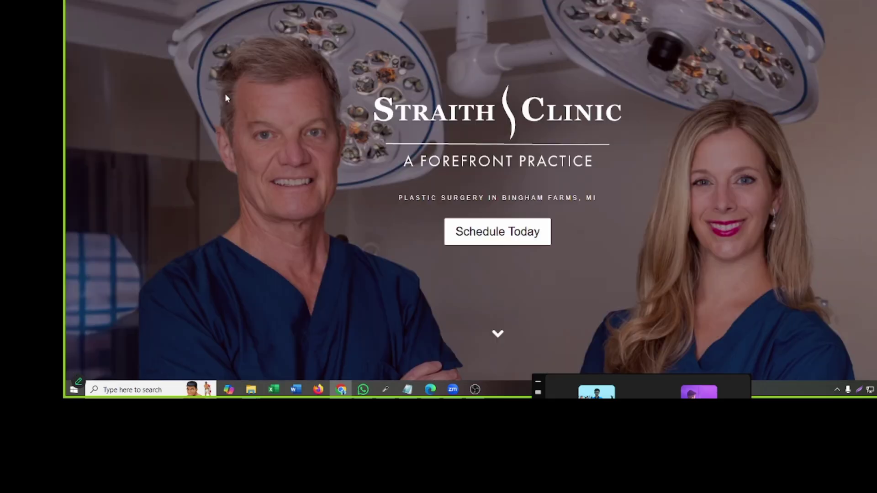
# - Check the reviews section in the page preview and hide the arrows of the review carousel
pyautogui.scroll(-6, 321, 124)
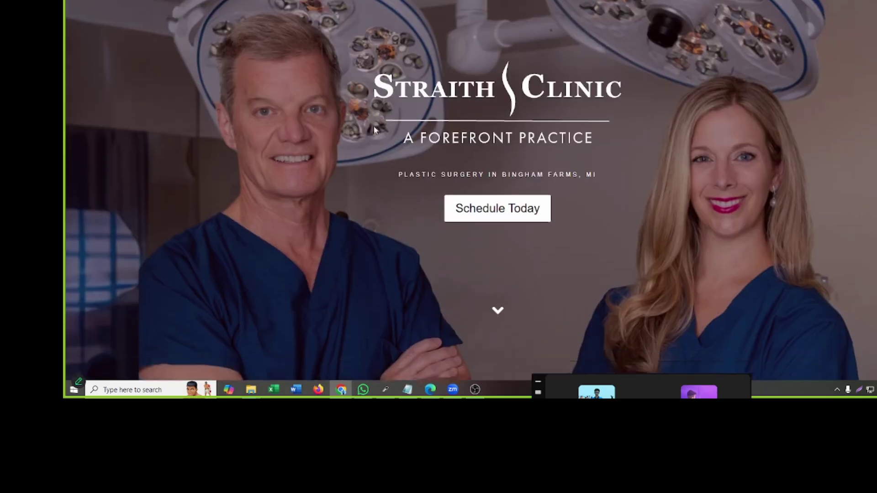
pyautogui.scroll(-8, 374, 131)
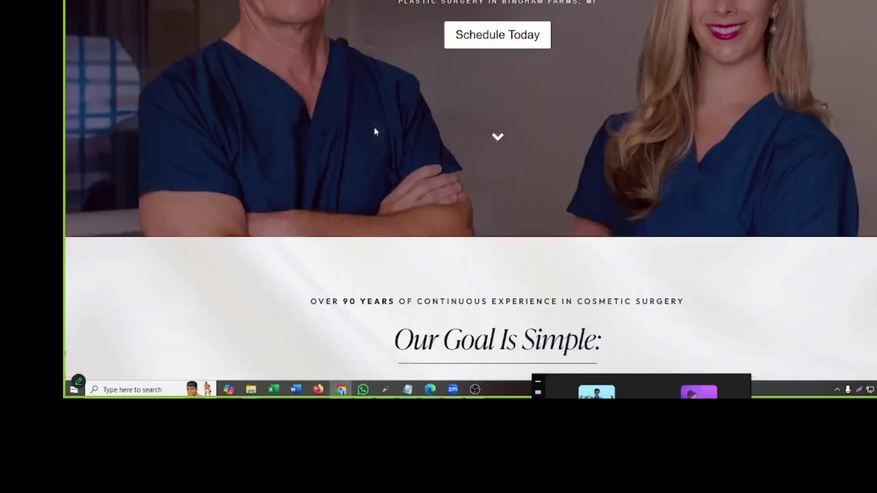
pyautogui.scroll(-12, 443, 149)
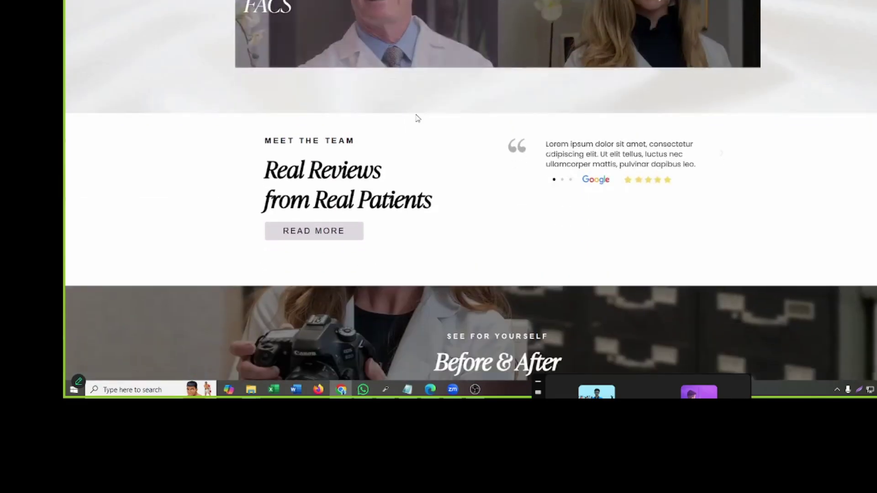
pyautogui.scroll(3, 373, 93)
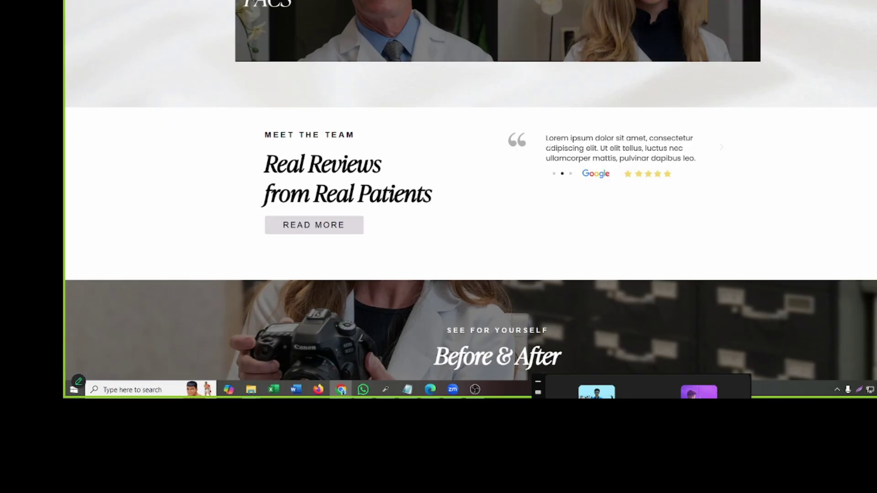
pyautogui.hotkey('ctrl', 'Tab')
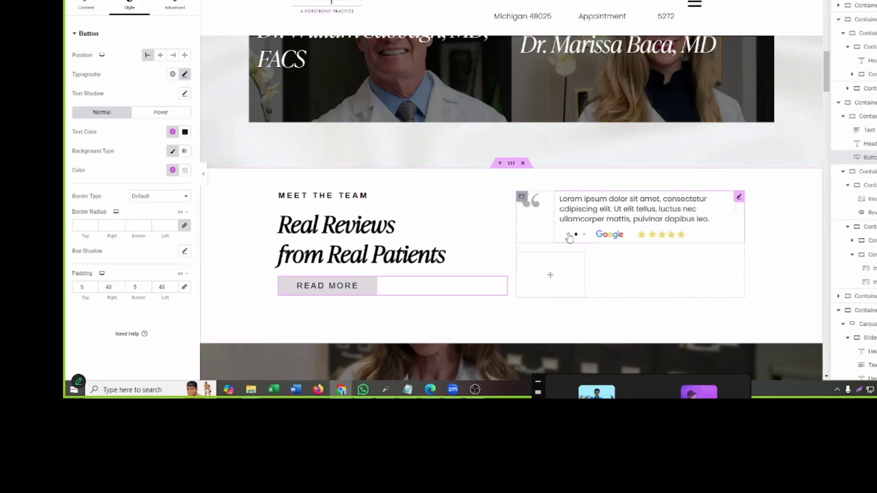
pyautogui.click(638, 213)
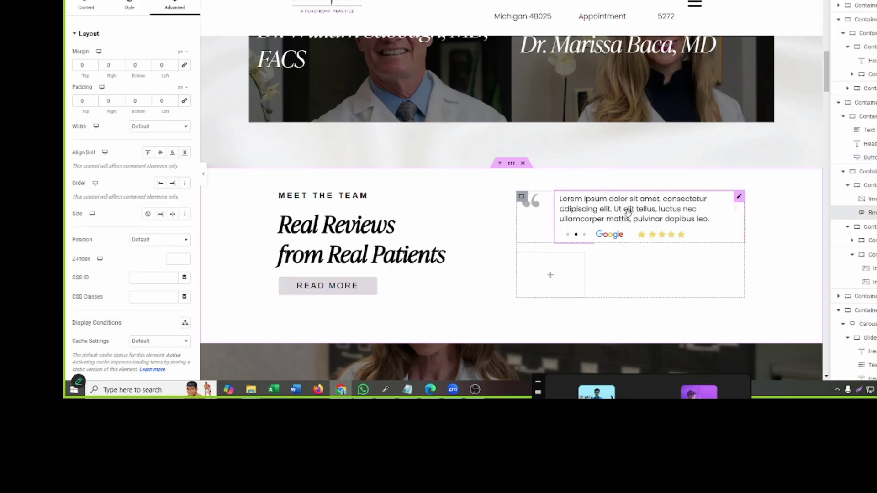
pyautogui.click(74, 9)
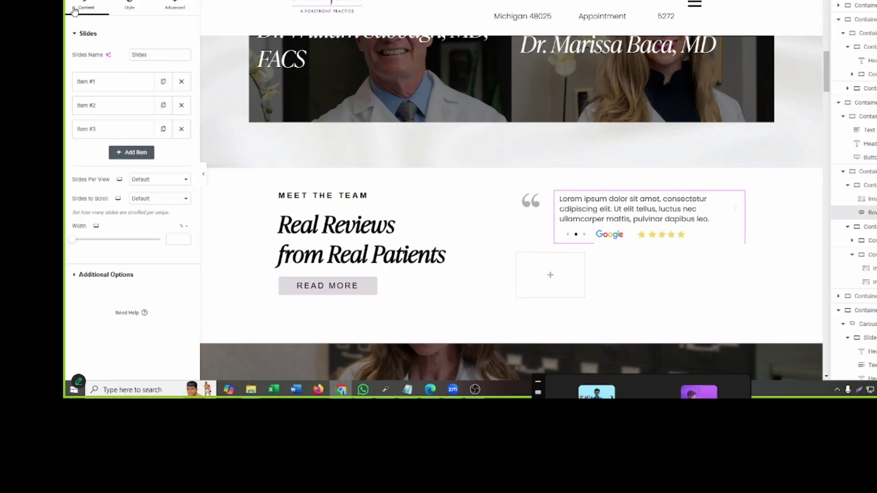
pyautogui.click(109, 275)
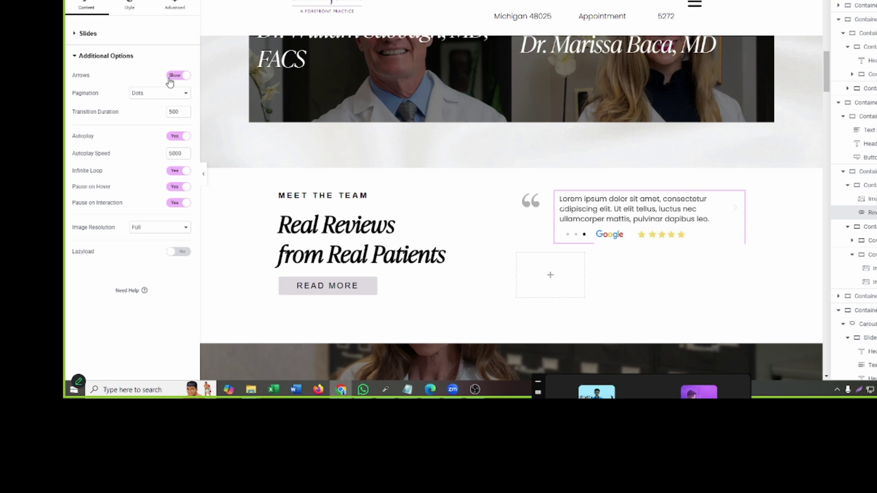
pyautogui.click(185, 76)
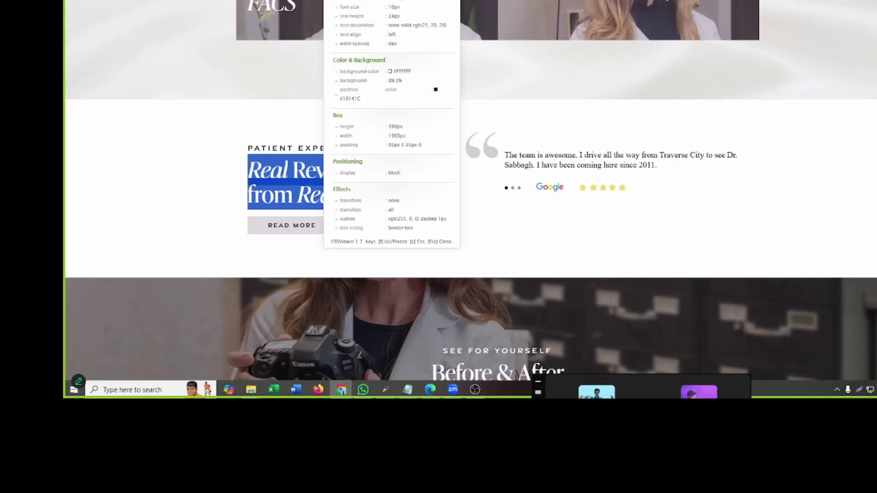
# - Highlight the heading "Real Reviews from Real Patients" on the reference site, close the style inspector and return to the page editor
pyautogui.moveTo(315, 195); pyautogui.dragTo(417, 197)
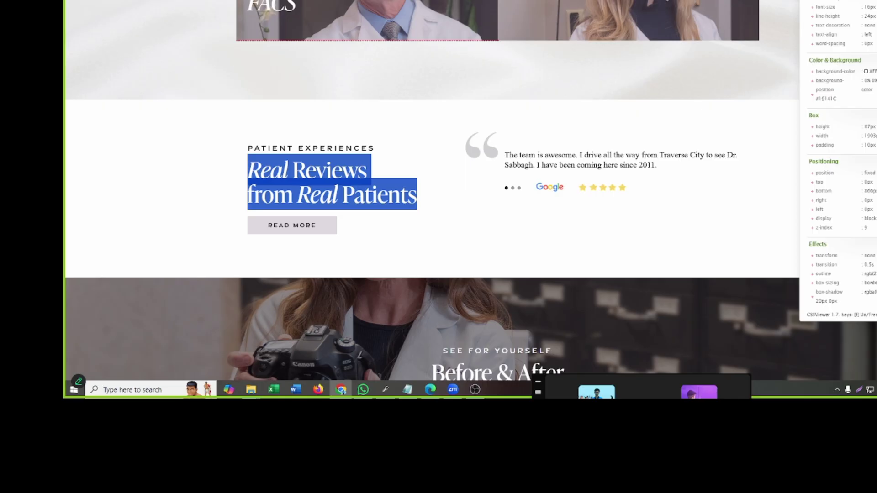
pyautogui.press('Escape')
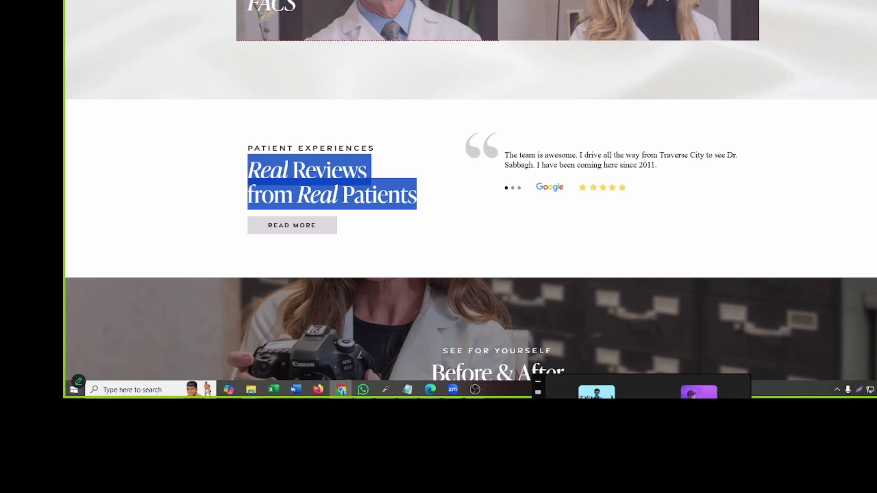
pyautogui.hotkey('ctrl', 'Tab')
pyautogui.hotkey('ctrl', 'Tab')
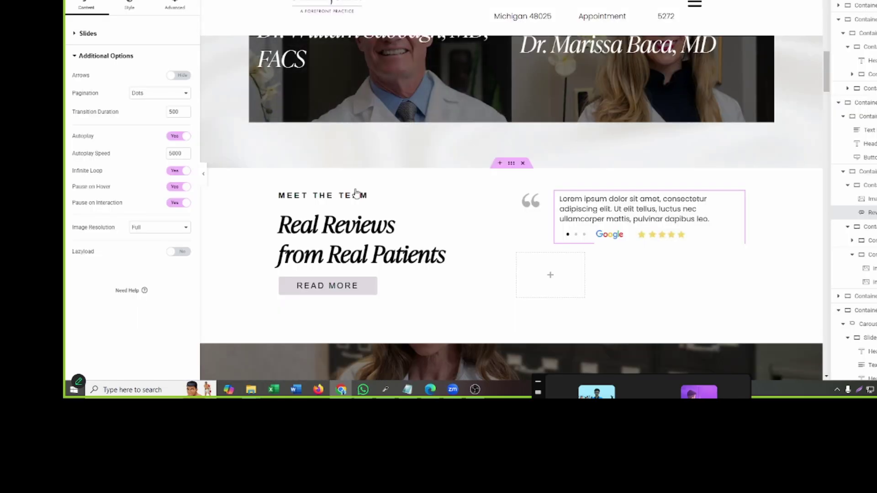
# - Set the width of the container holding the reviews label, heading and button to 40%
pyautogui.click(285, 197)
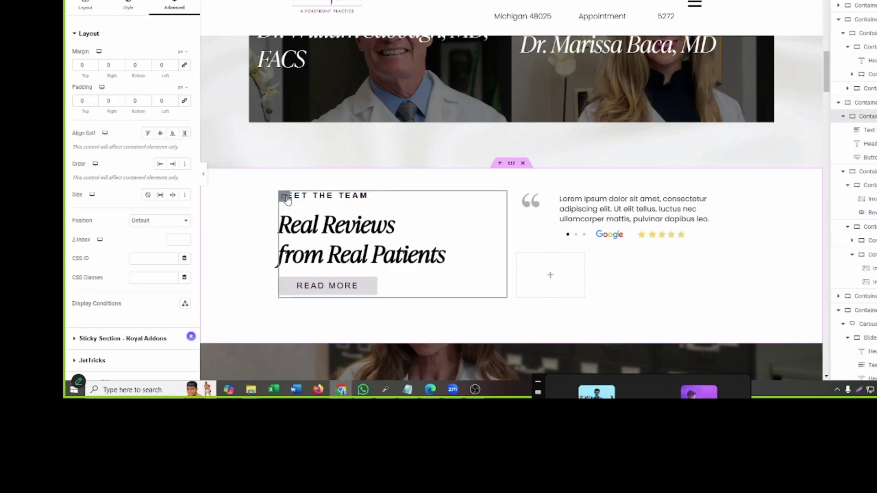
pyautogui.click(85, 8)
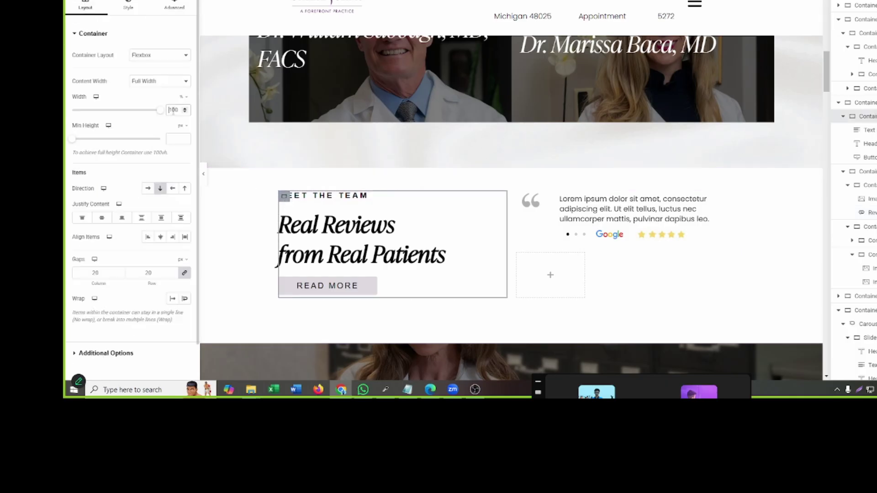
pyautogui.doubleClick(172, 110)
pyautogui.write('40')
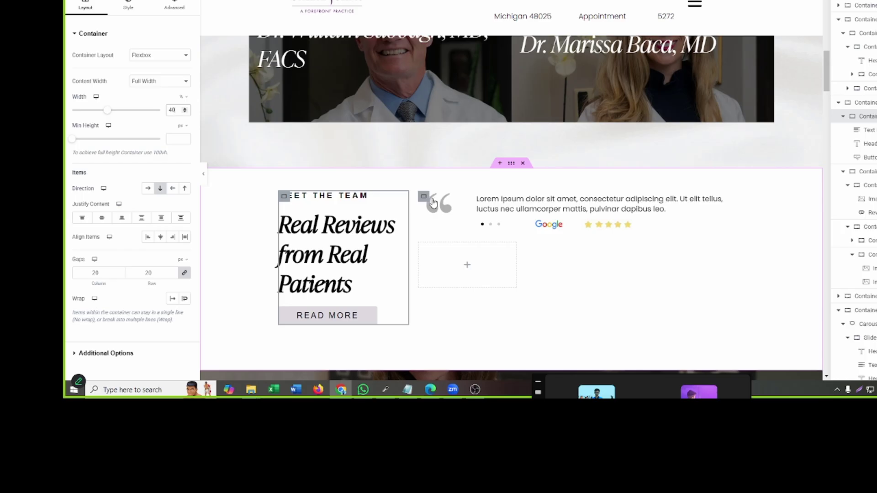
# - Try a 60% width on the container with the quote icon and review carousel, and set it back to 100%
pyautogui.click(433, 202)
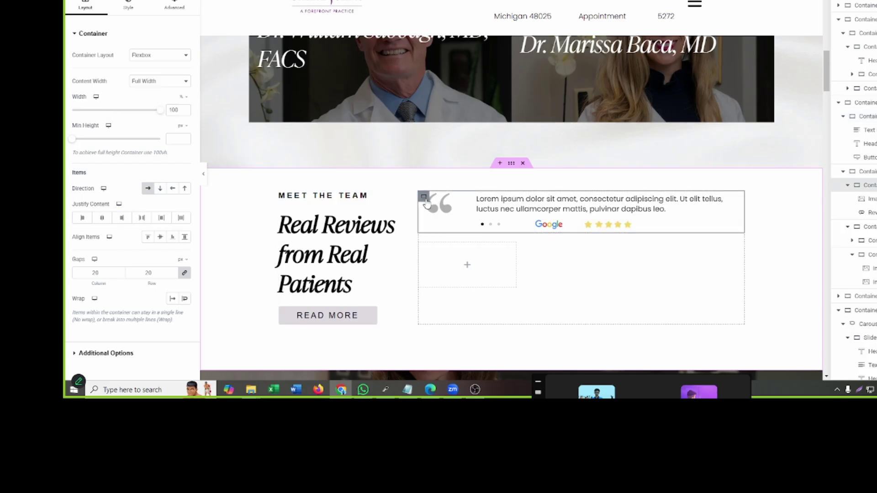
pyautogui.doubleClick(169, 110)
pyautogui.write('60')
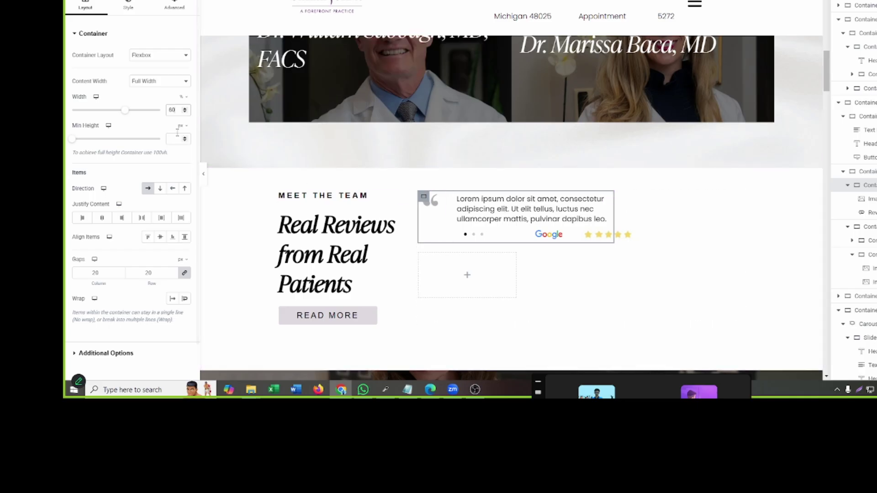
pyautogui.write('100')
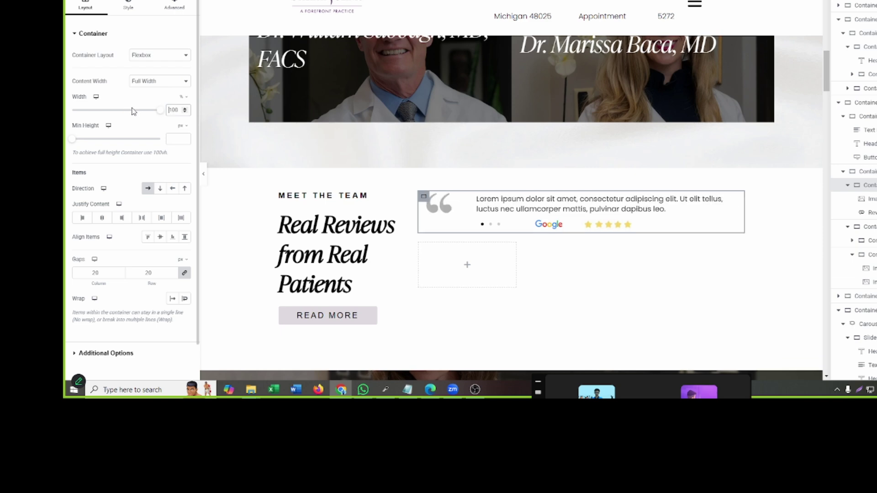
# - Set the width of the reviews heading container back to 100% and check the section's layout
pyautogui.click(290, 200)
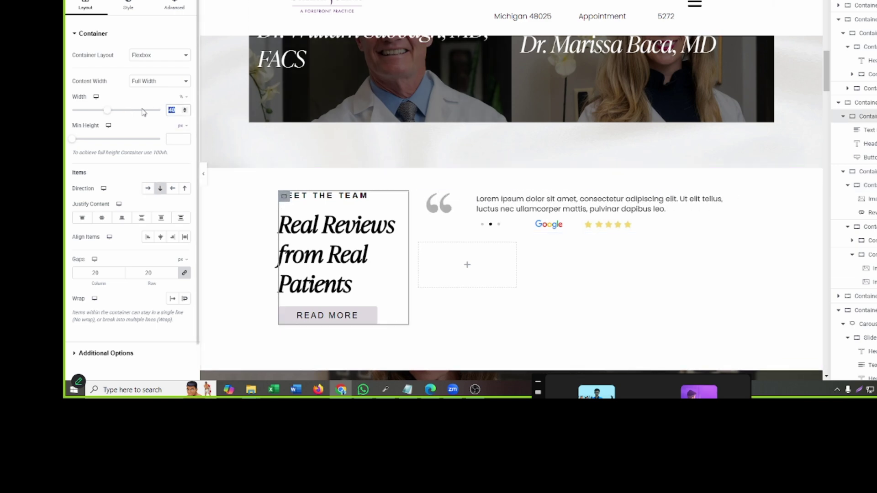
pyautogui.write('100')
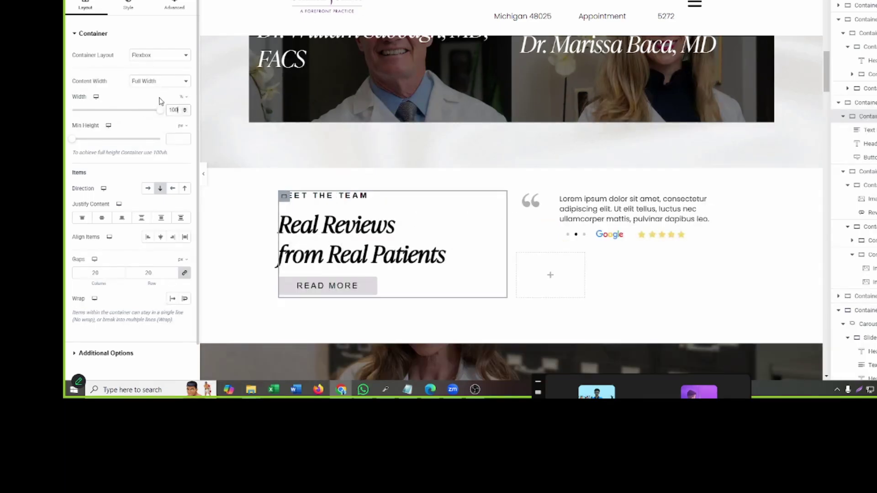
pyautogui.scroll(-3, 366, 206)
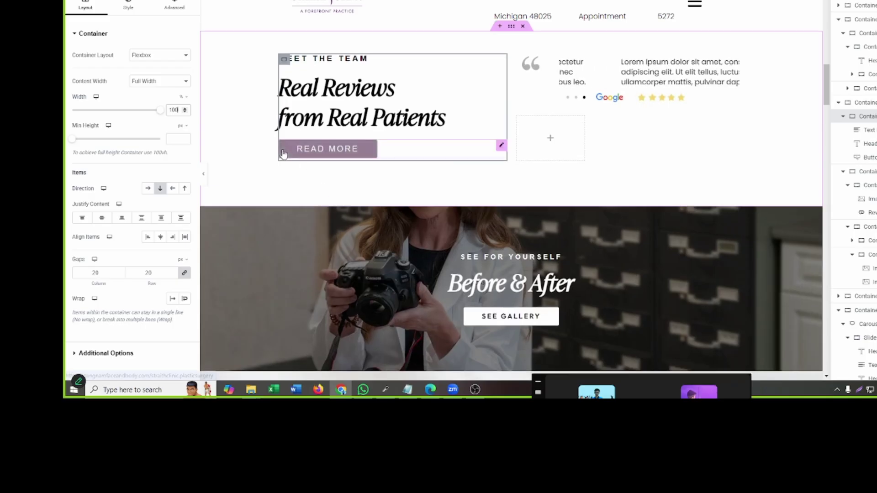
pyautogui.scroll(2, 619, 143)
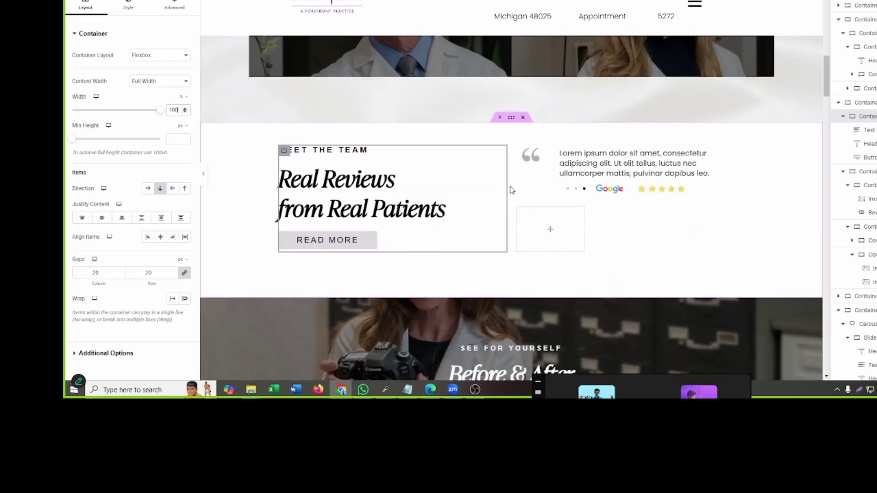
# - Narrow the reviews heading container by its edge and set its width to exactly 40%
pyautogui.moveTo(506, 186); pyautogui.dragTo(474, 190)
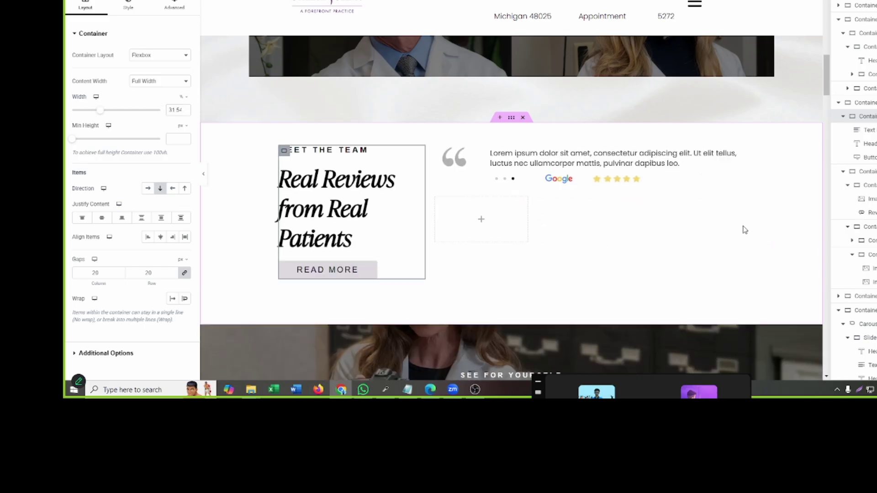
pyautogui.moveTo(425, 187); pyautogui.dragTo(449, 192)
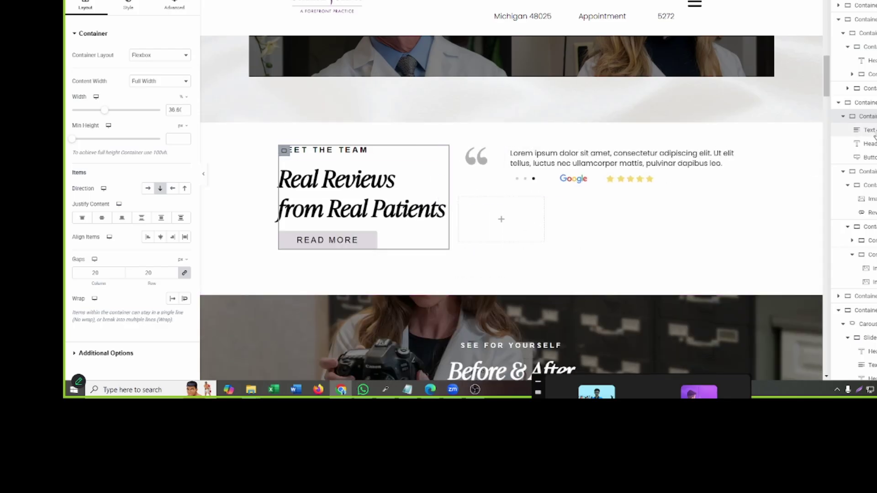
pyautogui.click(862, 105)
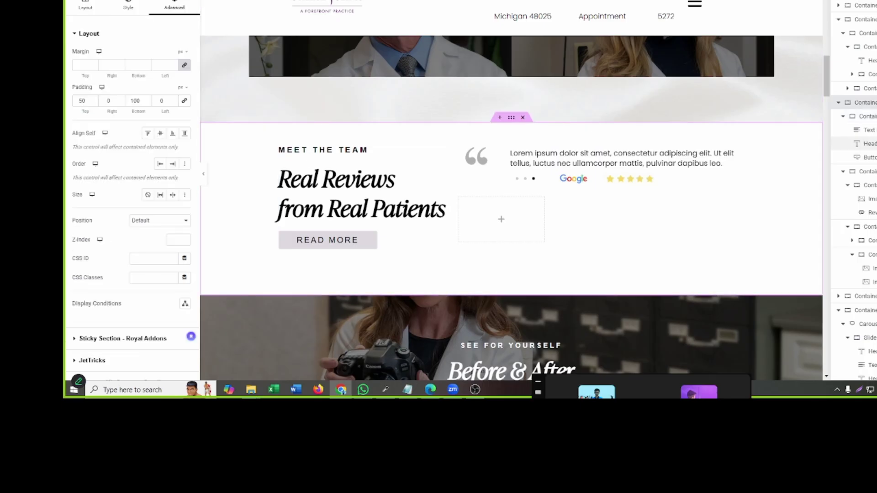
pyautogui.click(863, 116)
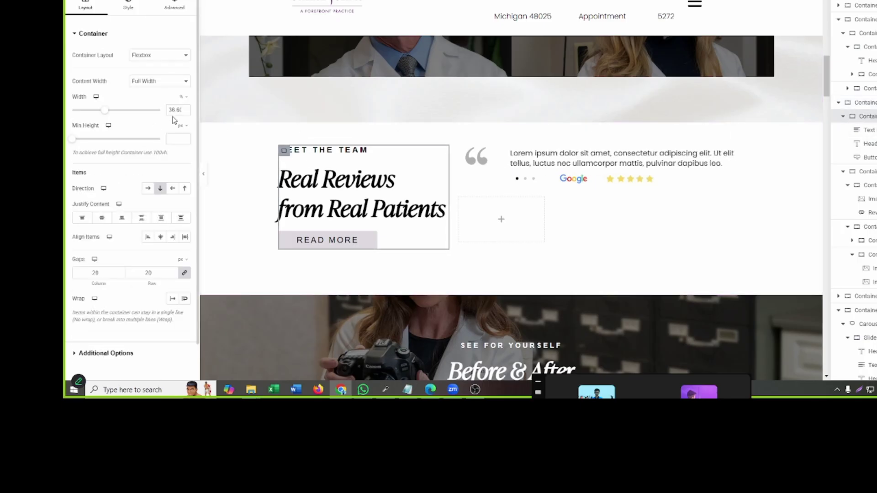
pyautogui.write('40')
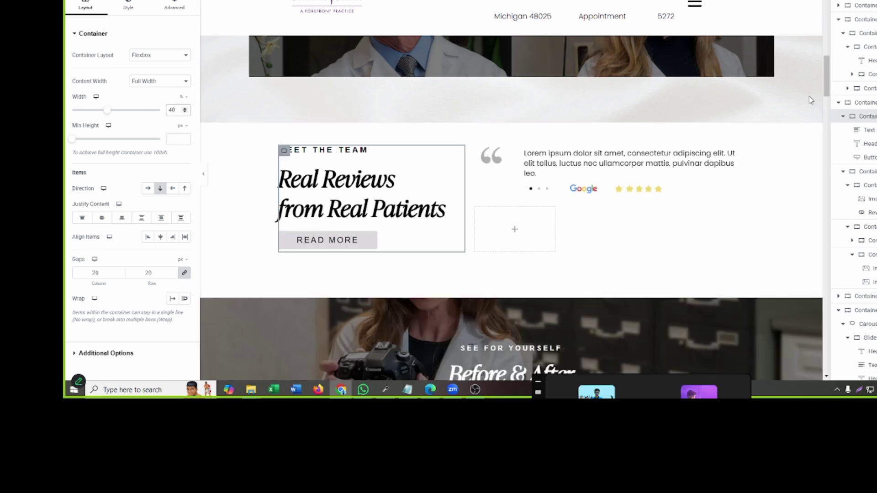
# - Try a width of 60% again for the quote and carousel container, and undo the change
pyautogui.click(871, 185)
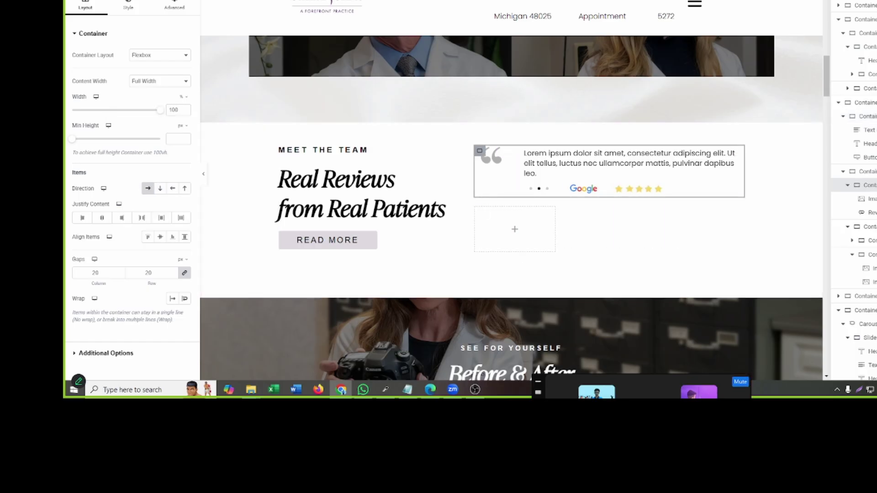
pyautogui.doubleClick(173, 110)
pyautogui.write('60')
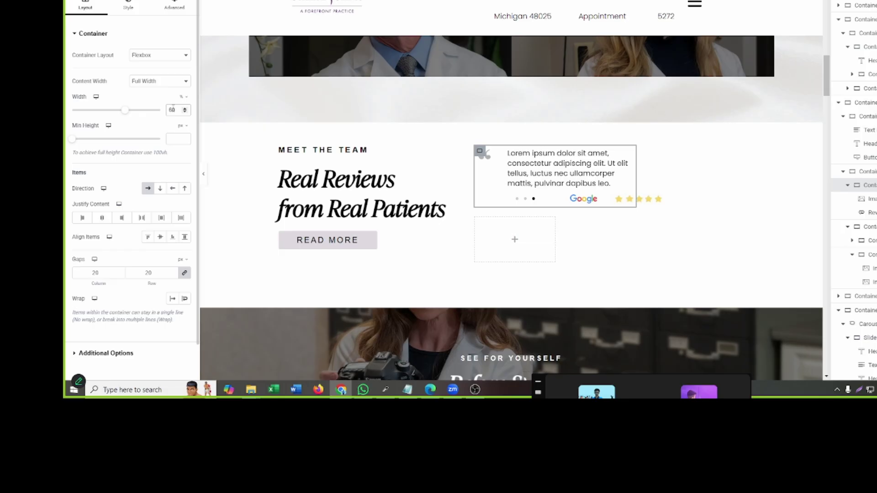
pyautogui.hotkey('ctrl', 'z')
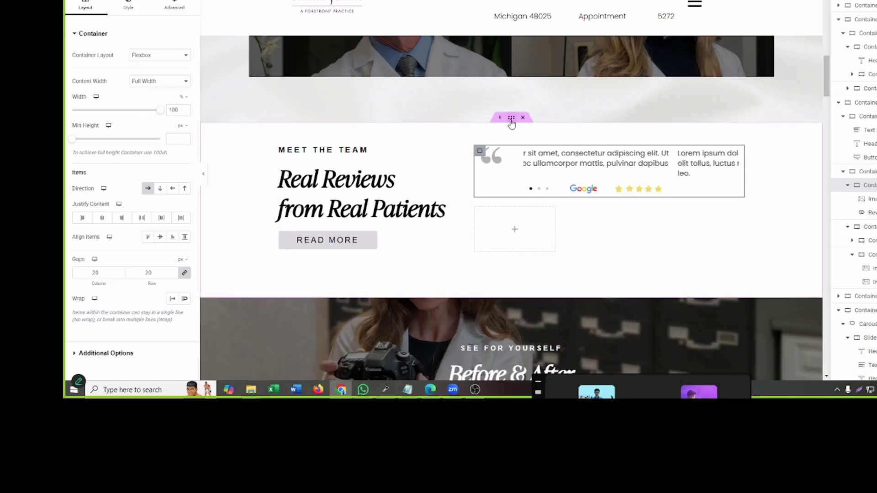
# - Select the whole reviews section, and frame the reference site's reviews section in a screen capture before closing the capture
pyautogui.click(511, 119)
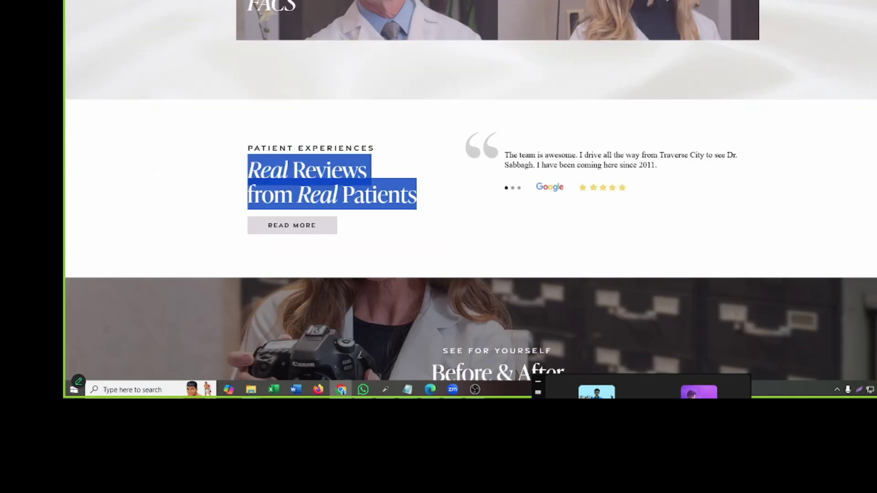
pyautogui.click(874, 389)
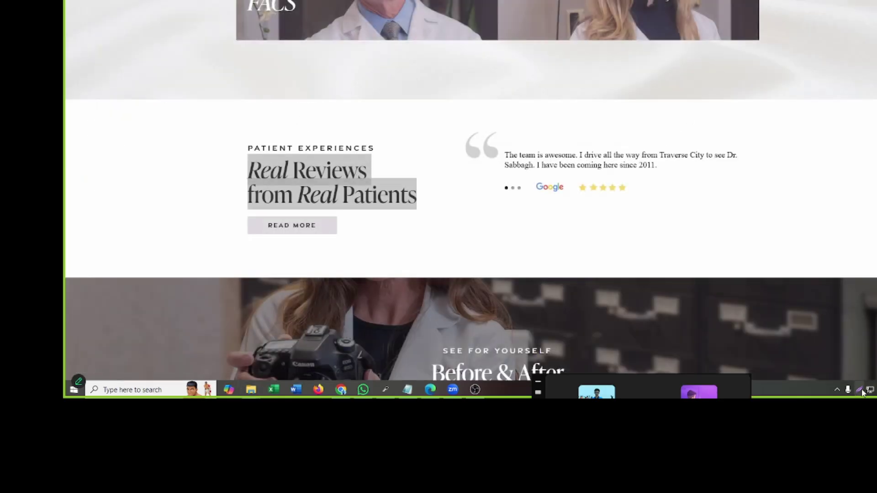
pyautogui.click(861, 391)
pyautogui.moveTo(240, 132); pyautogui.dragTo(745, 242)
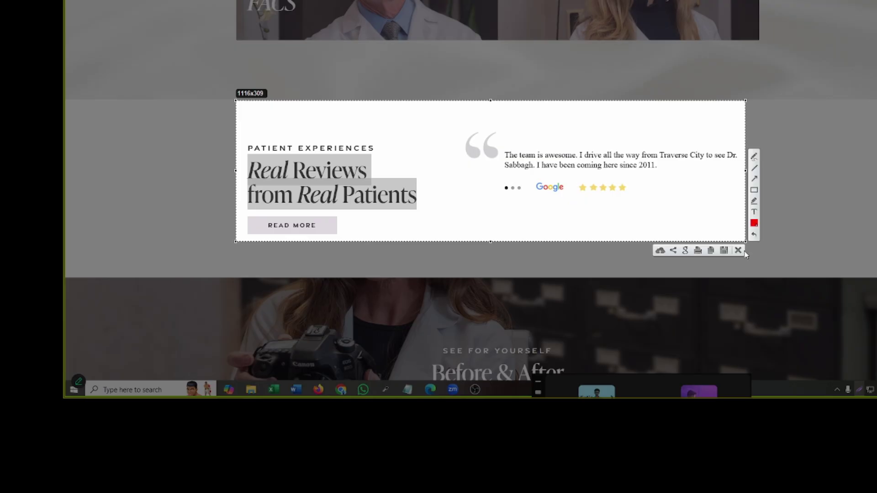
pyautogui.click(738, 250)
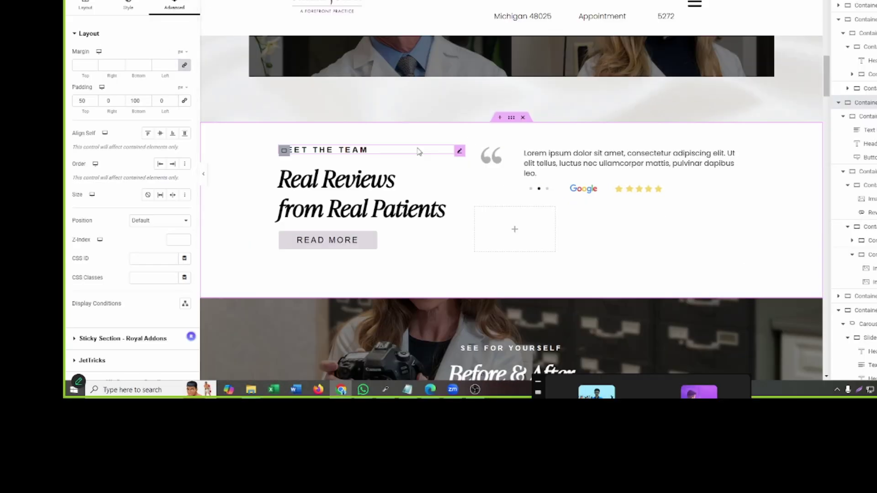